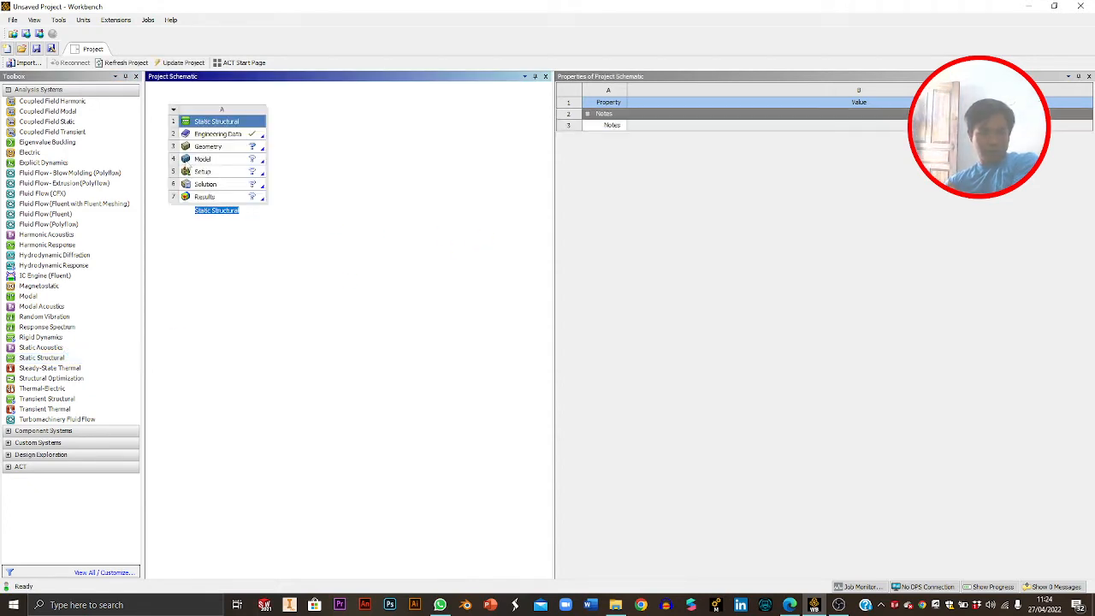
Open the Static Structural system's Engineering Data and check the lifting bracket's material values in problem 7.5 of the PDF textbook in Edge.
click(206, 137)
double_click(206, 137)
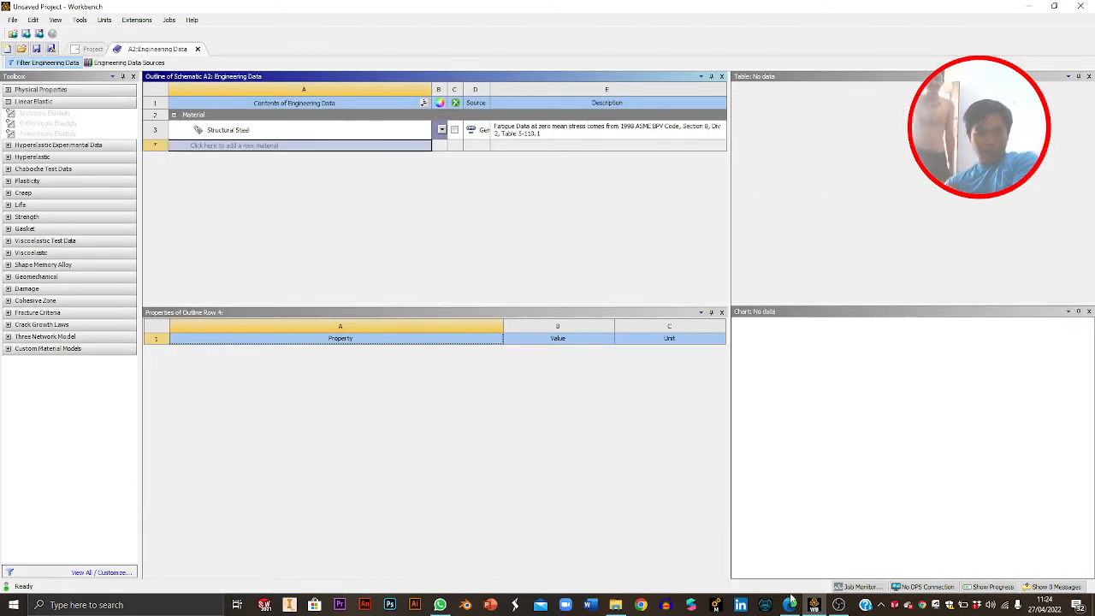
click(790, 604)
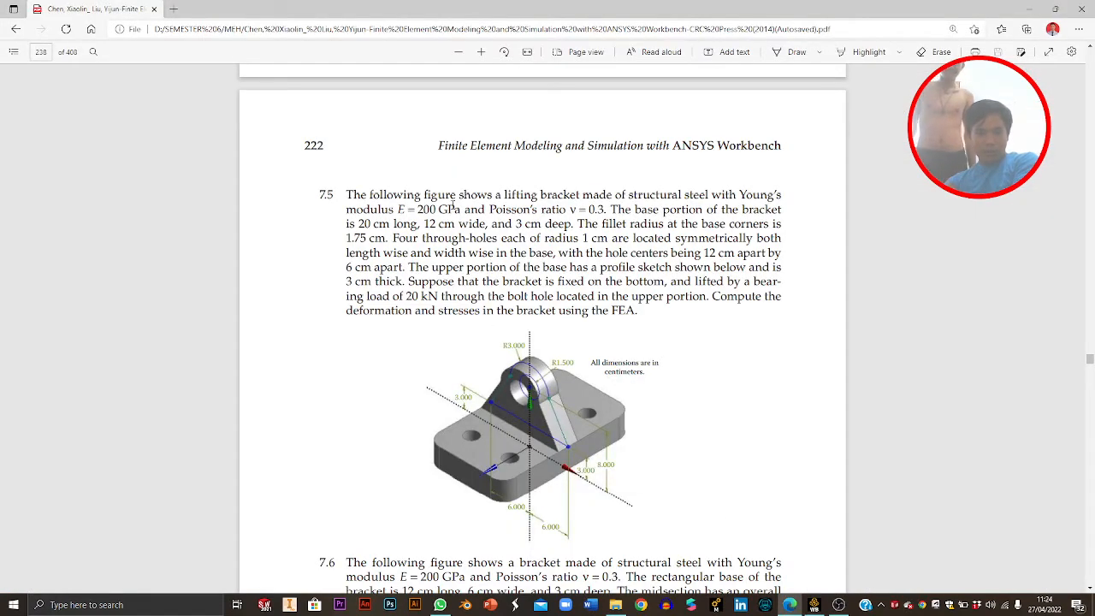
drag(678, 195, 703, 210)
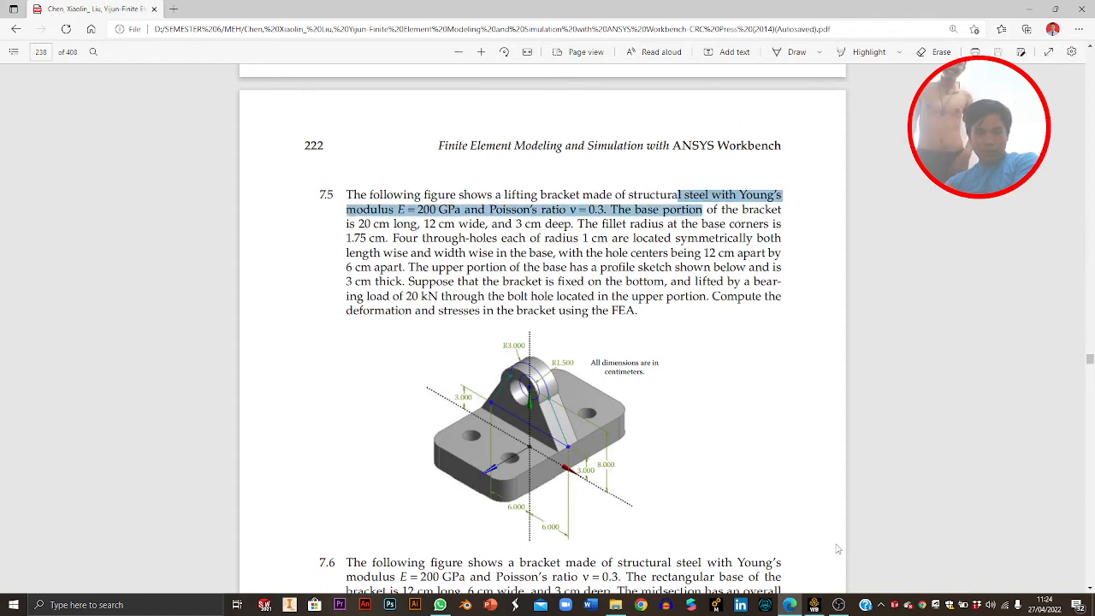
Return to Workbench and examine Structural Steel's properties, including Young's modulus, Poisson's ratio, strain-life parameters and tensile yield strength.
click(814, 605)
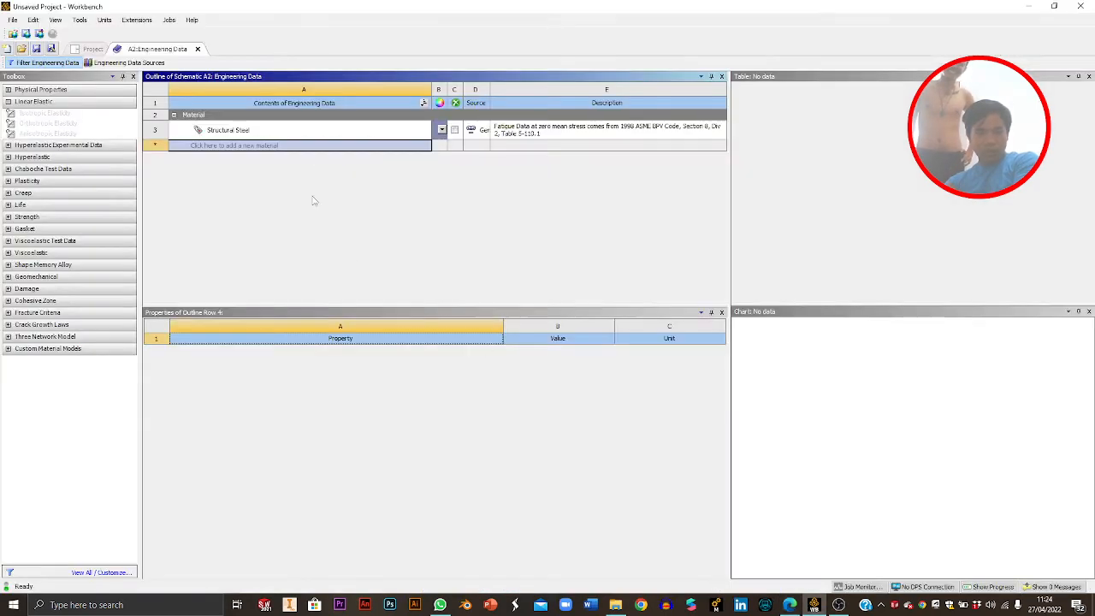
click(227, 131)
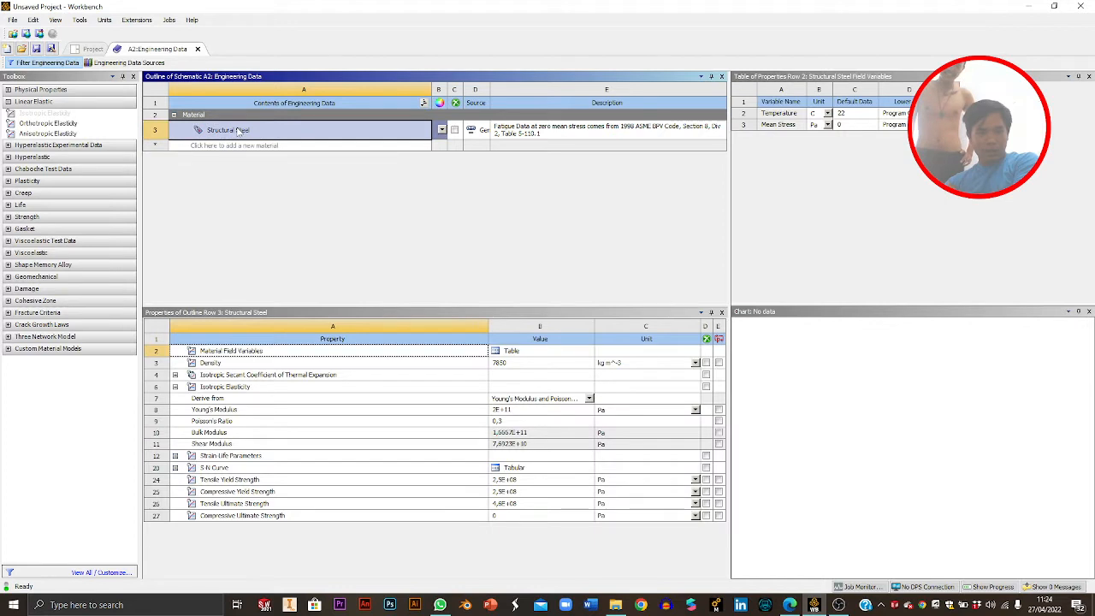
click(242, 131)
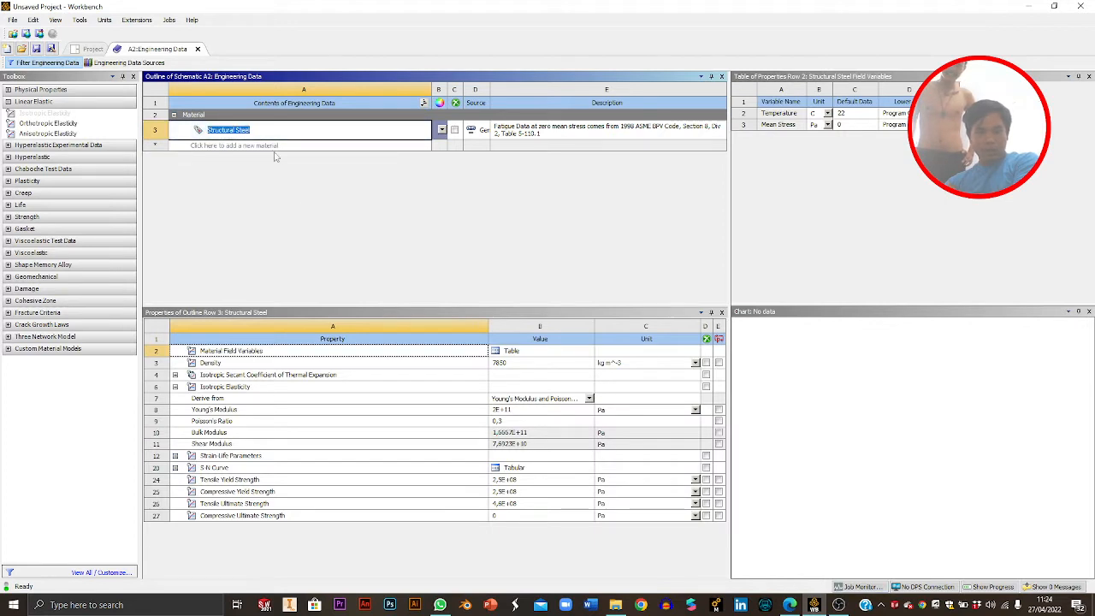
click(529, 413)
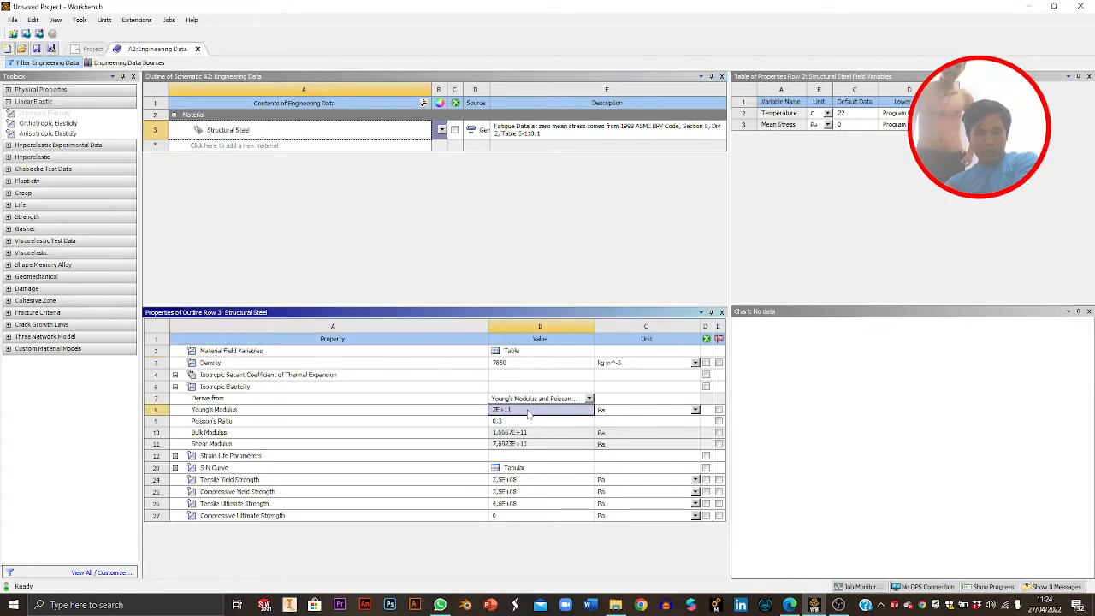
click(521, 433)
click(518, 456)
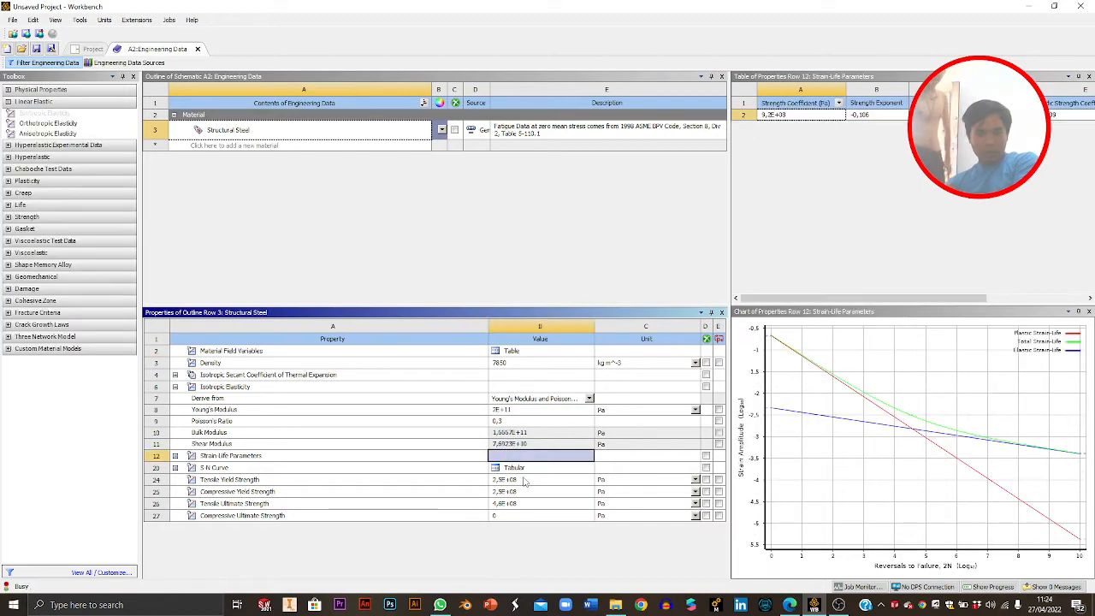
click(521, 480)
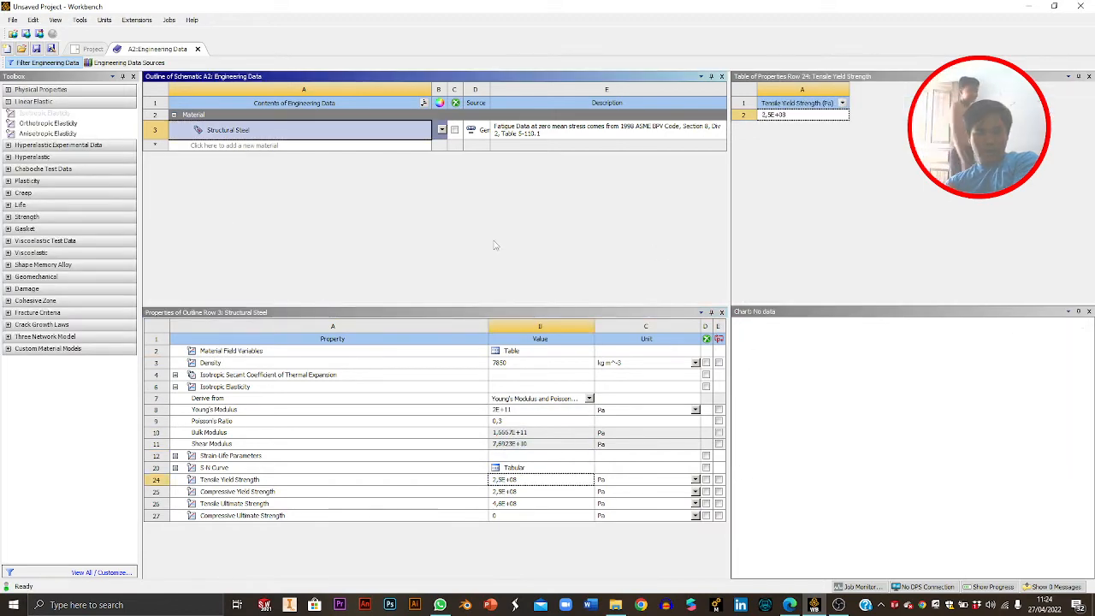
Go back to the project schematic and open the Static Structural system's Geometry in DesignModeler.
click(92, 50)
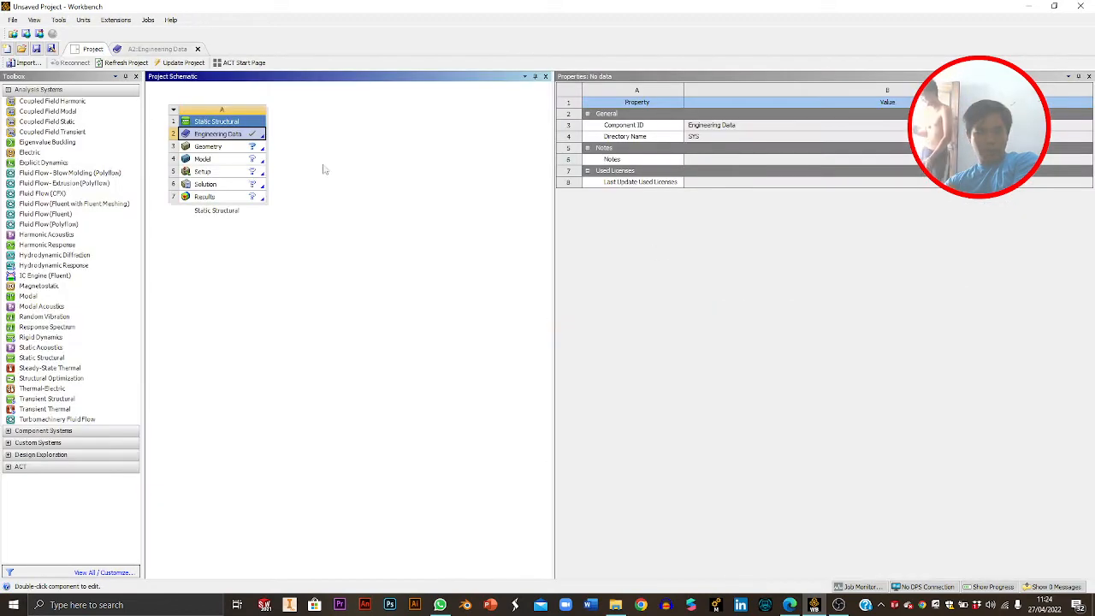
click(209, 146)
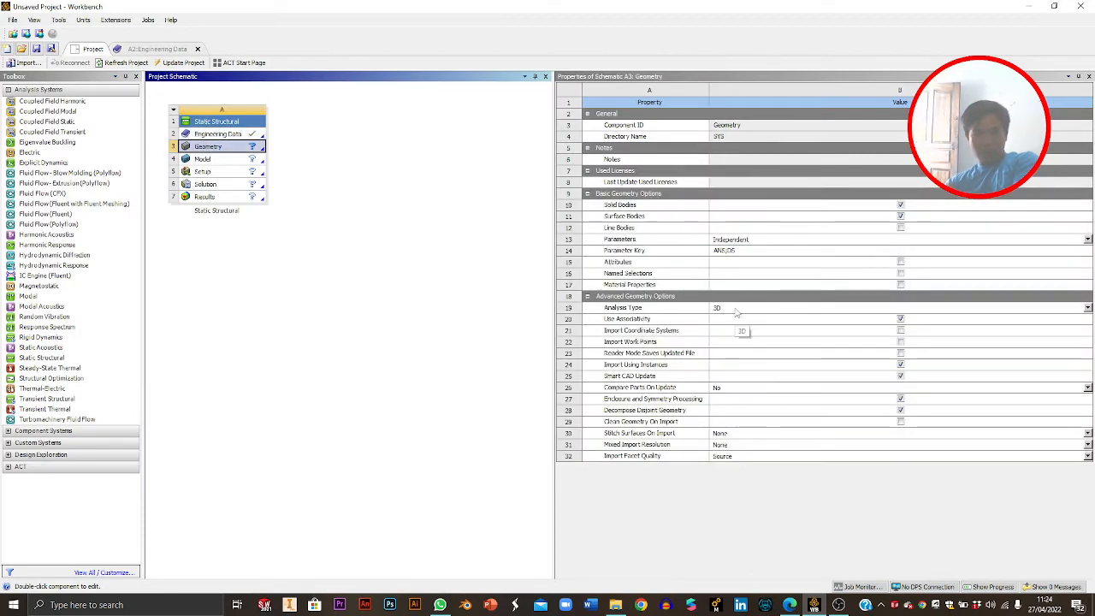
click(505, 293)
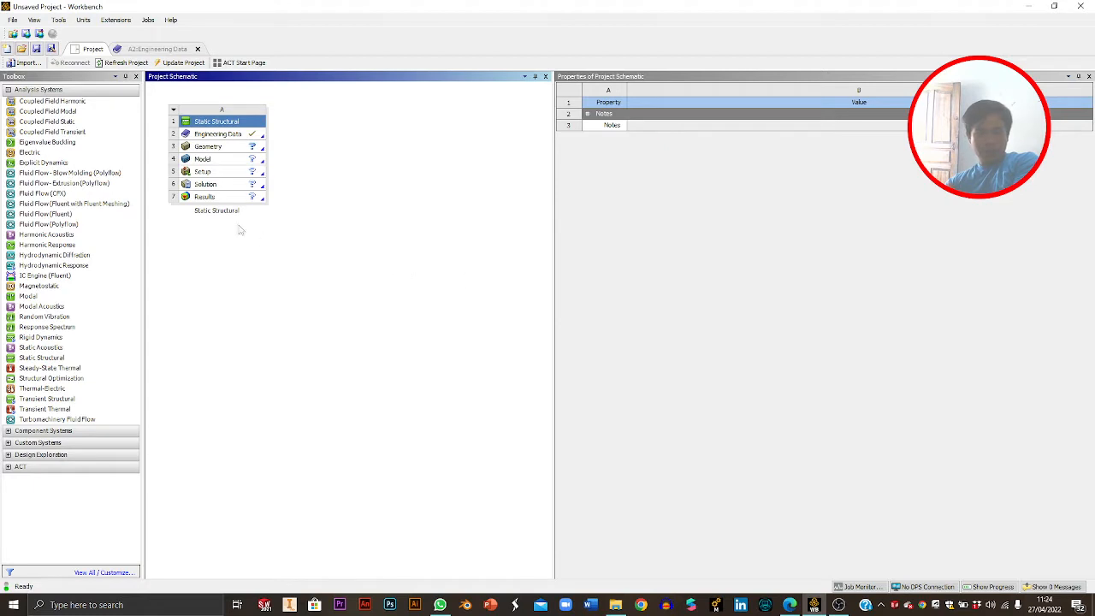
click(213, 137)
double_click(214, 147)
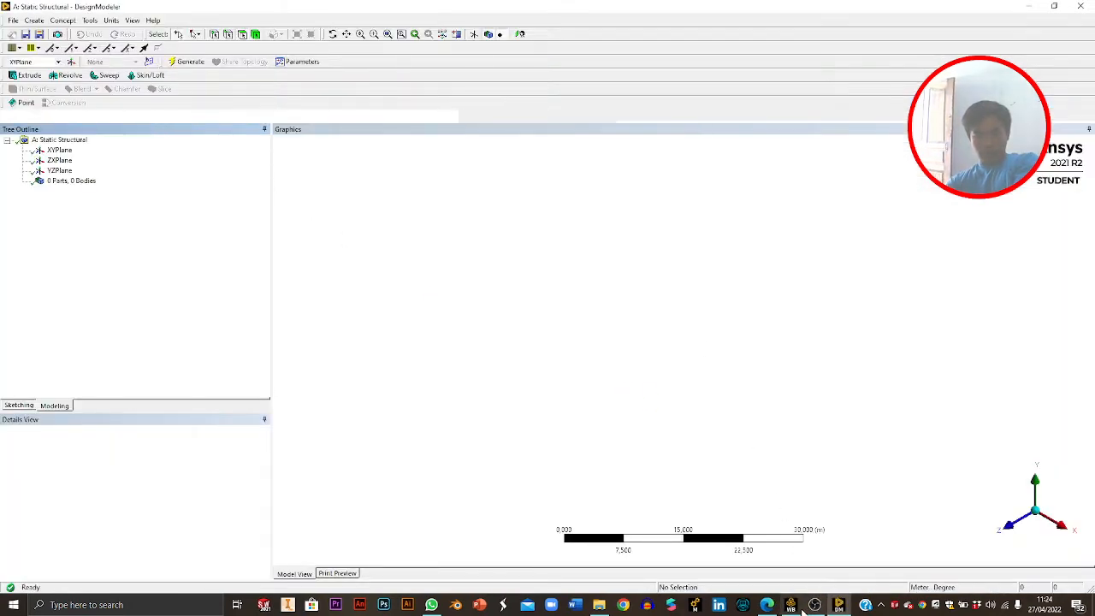
click(815, 605)
click(815, 605)
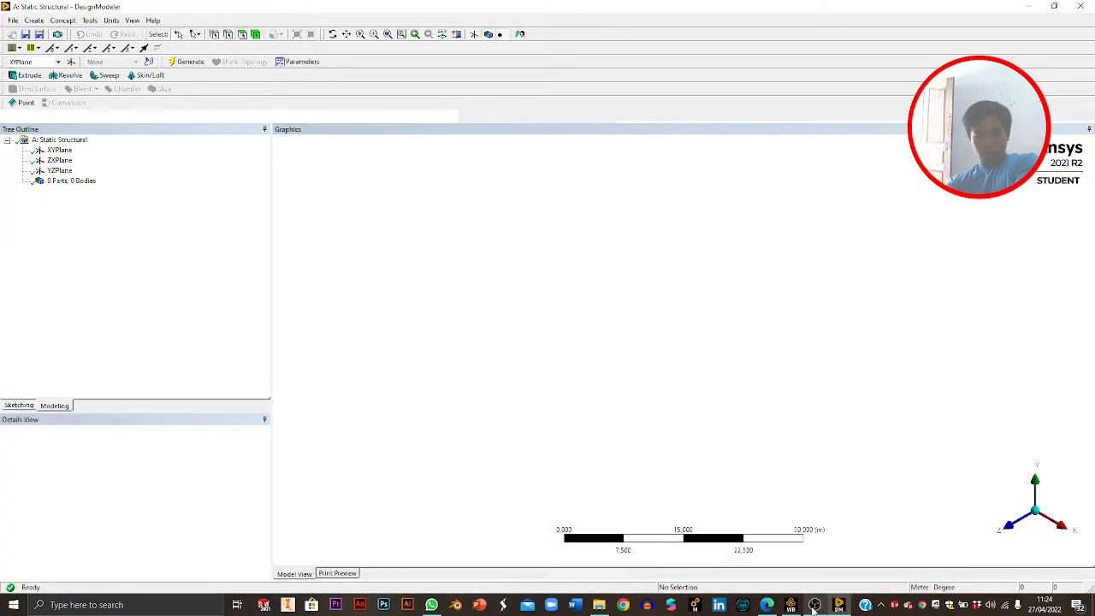
click(815, 605)
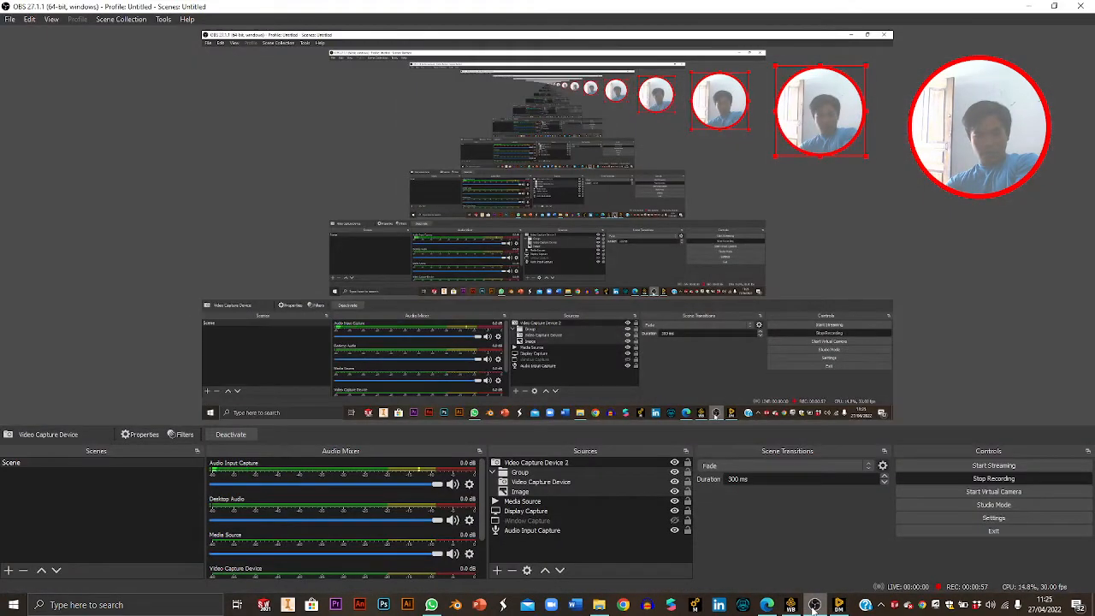
click(815, 605)
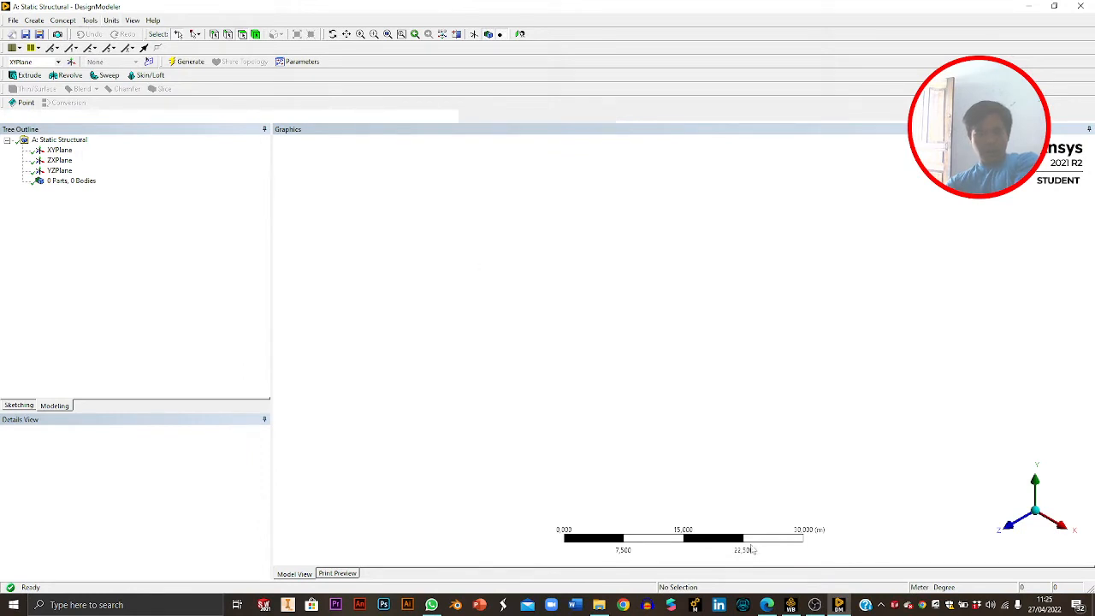
click(768, 605)
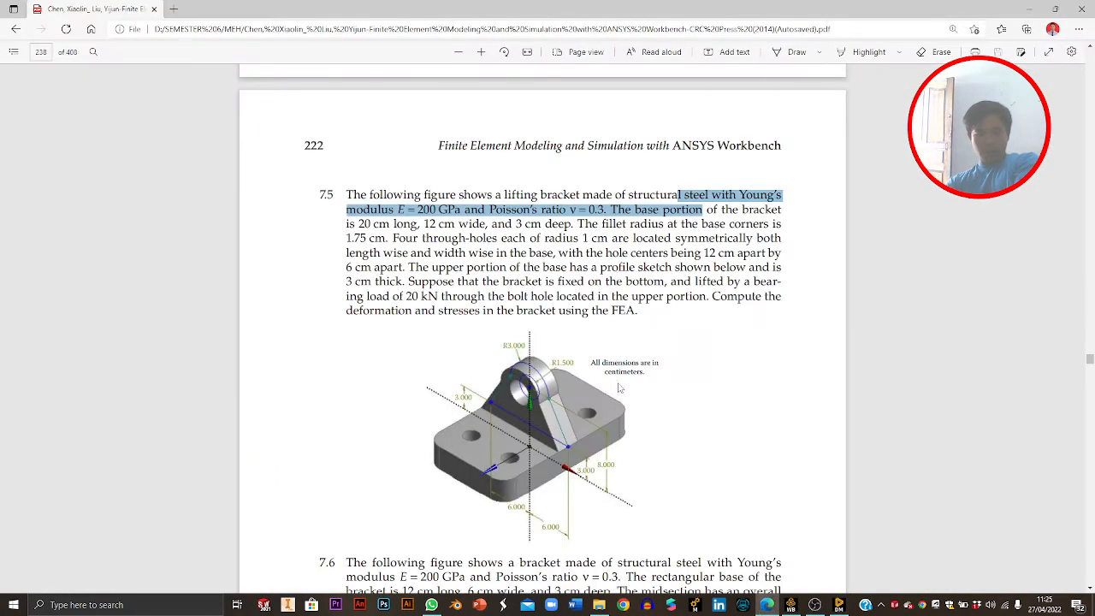
click(815, 605)
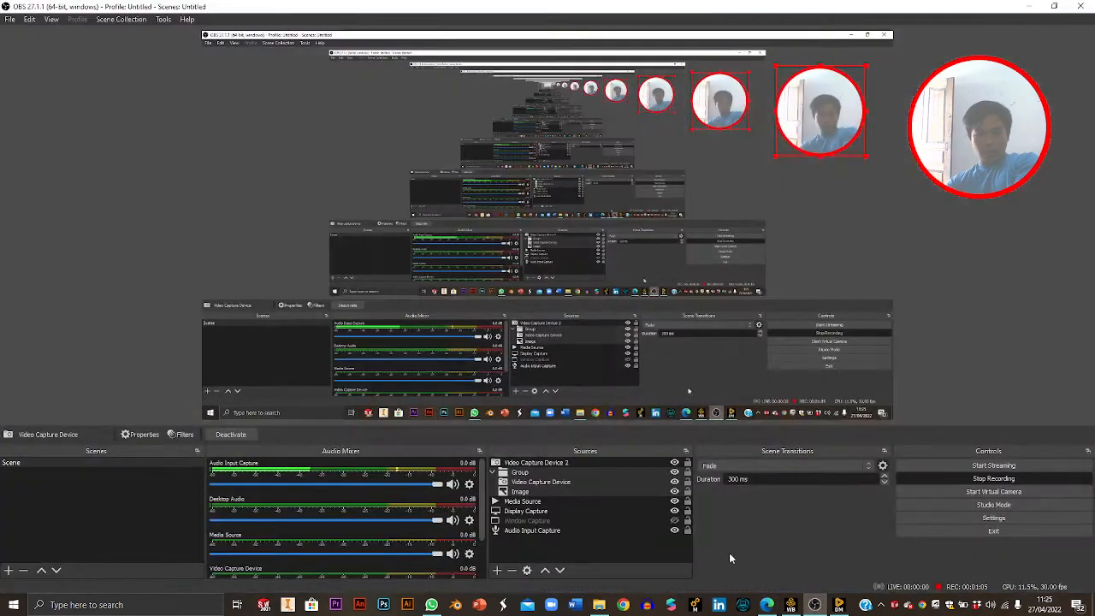
click(30, 19)
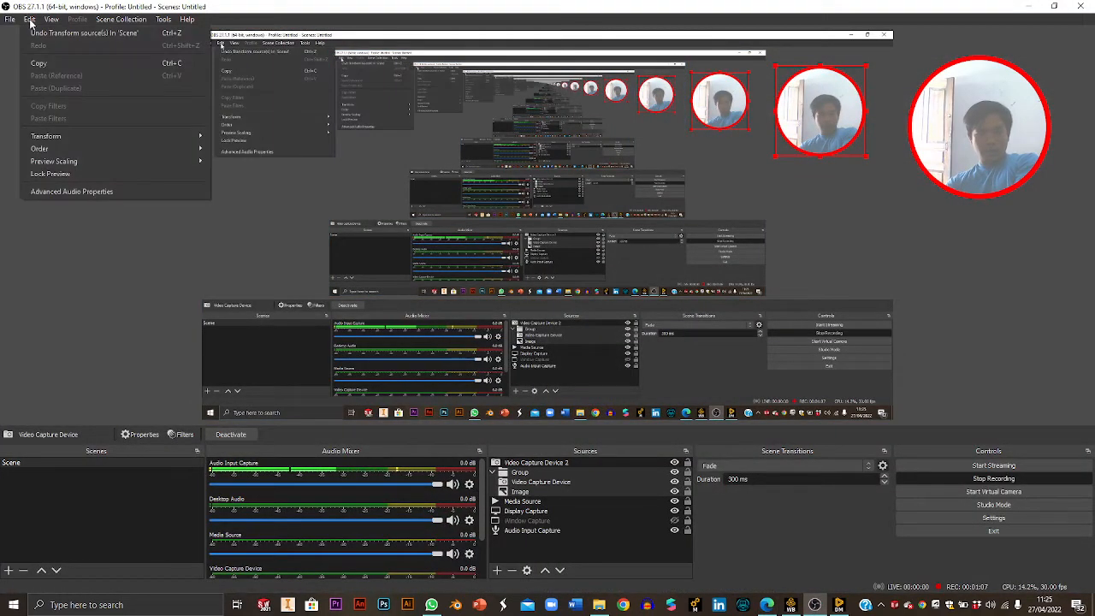
click(73, 26)
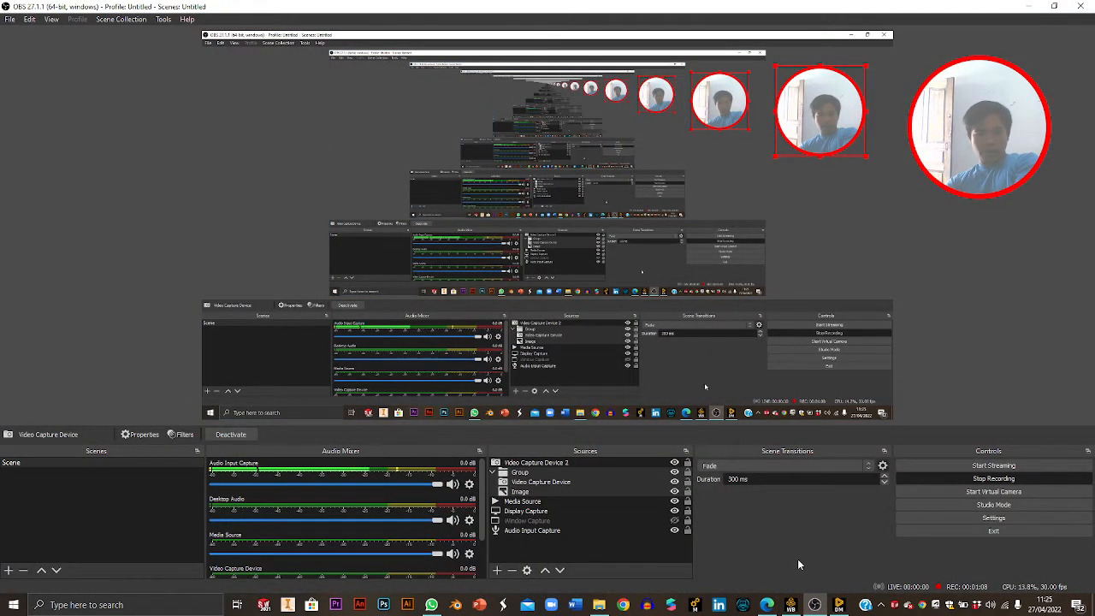
Return to DesignModeler and set the model's length unit to Centimeter.
click(839, 605)
click(110, 22)
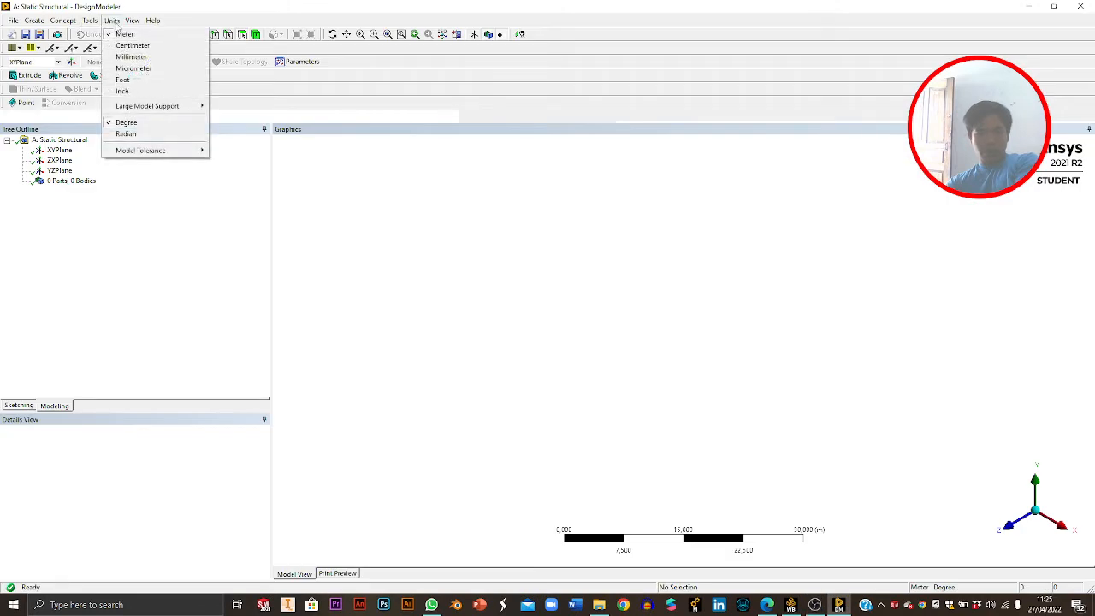
click(130, 44)
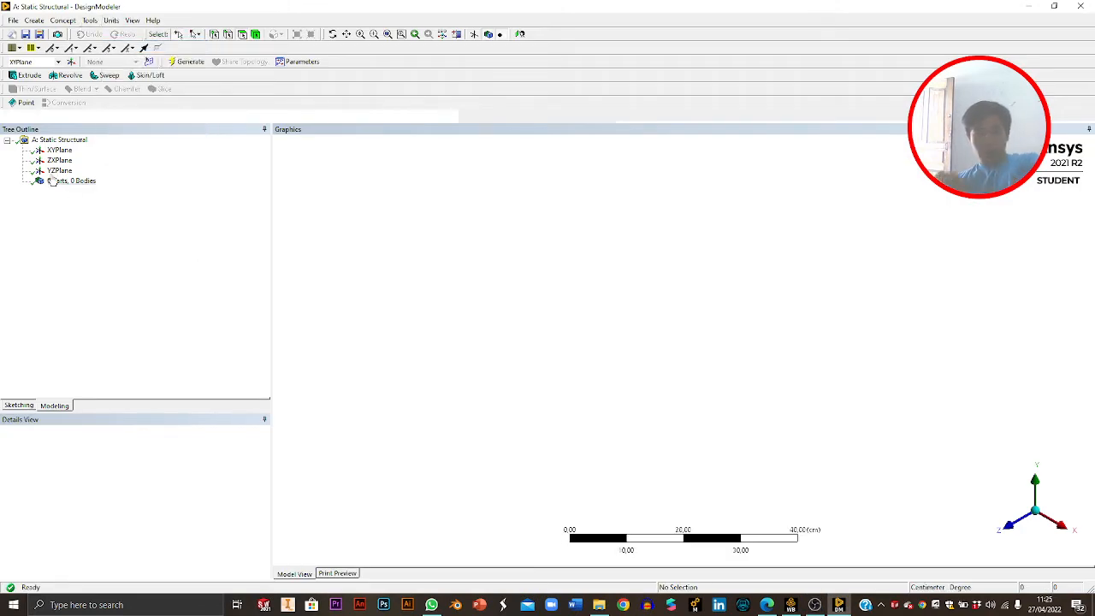
Sketch a rectangle about 51 cm wide and 15 cm high on the XYPlane, above the origin with one side on the Y axis.
click(41, 150)
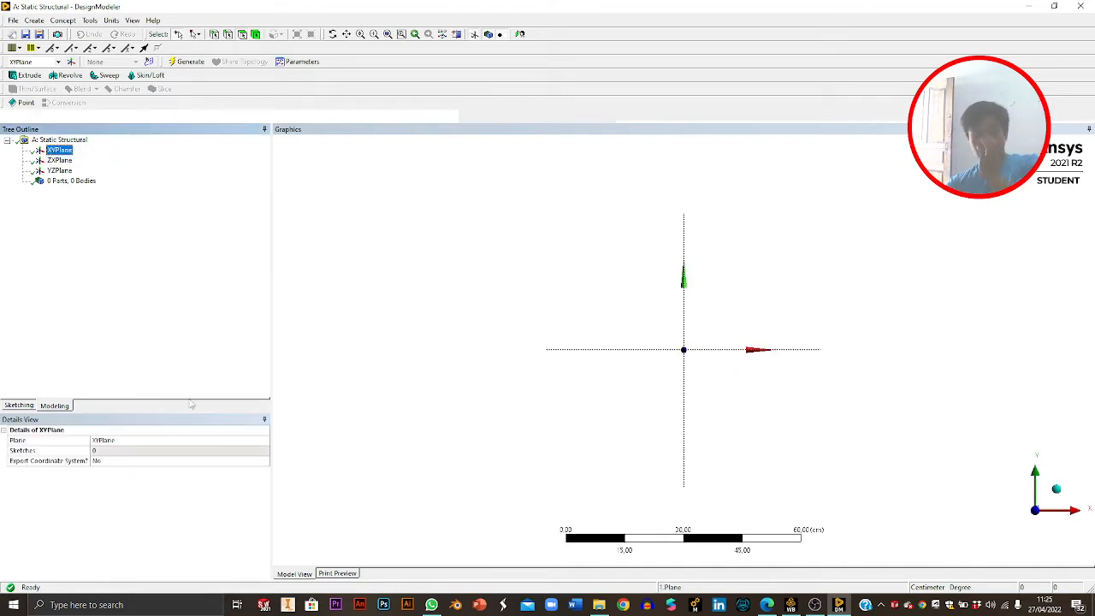
click(19, 405)
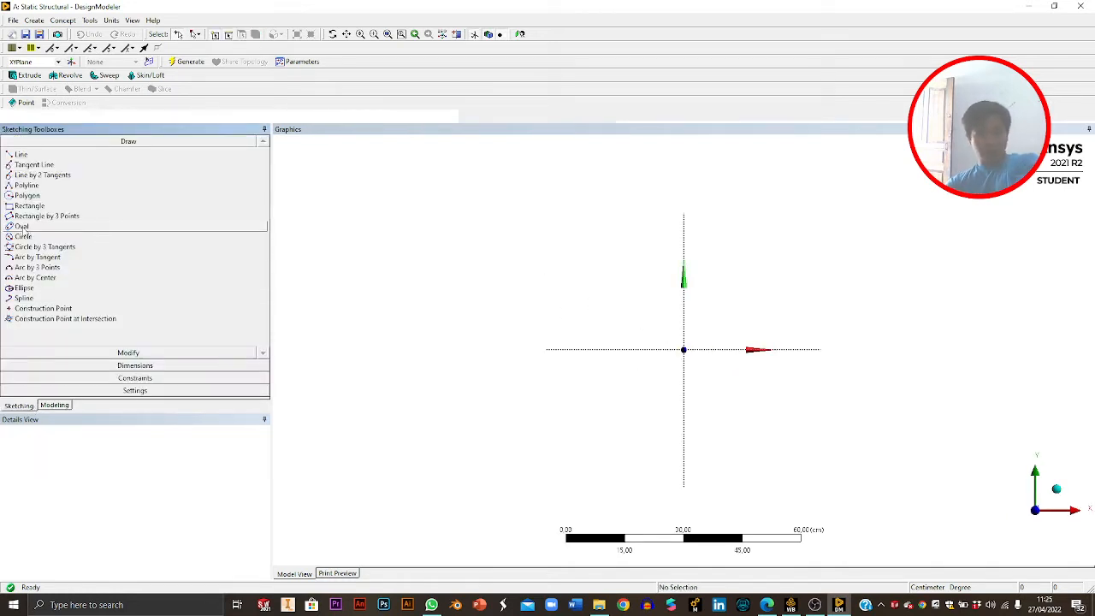
click(34, 207)
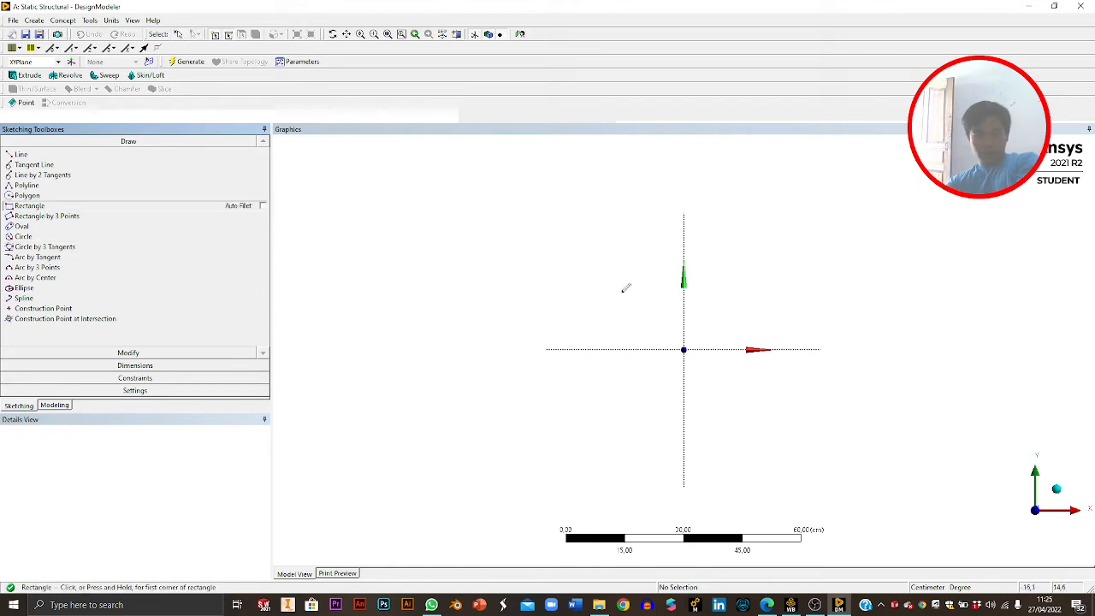
click(685, 298)
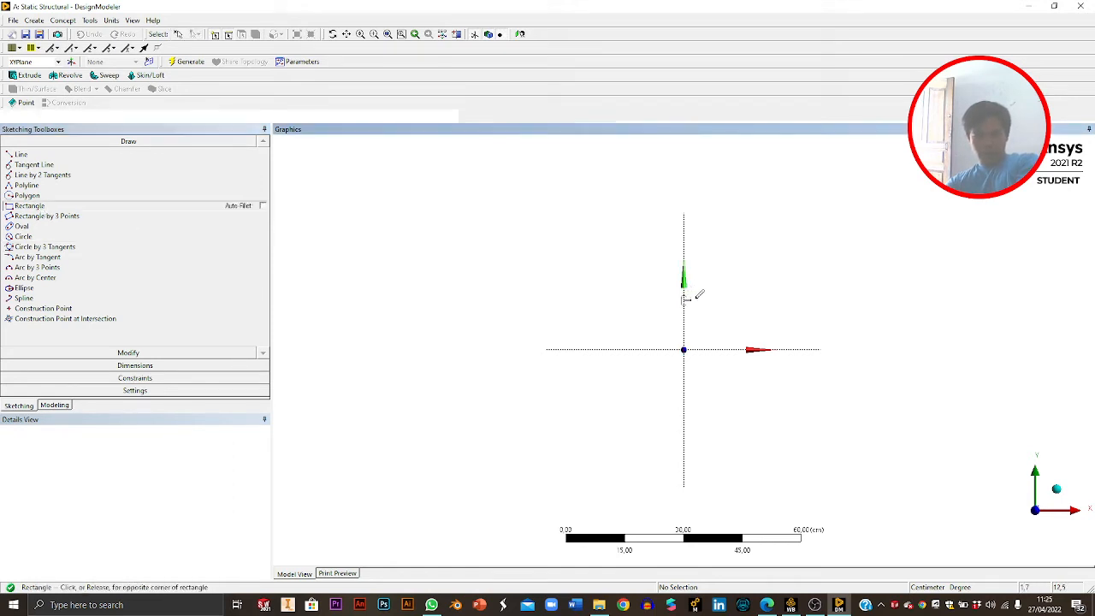
click(884, 243)
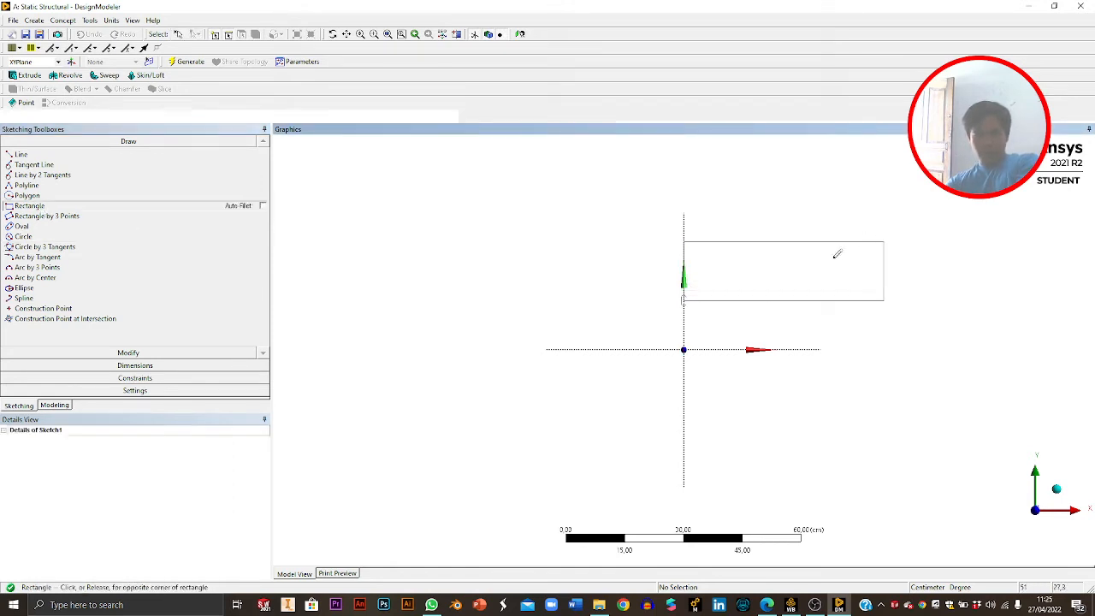
Add general dimensions to the rectangle's vertical side on the Y axis and to its lower horizontal edge.
click(137, 365)
click(683, 273)
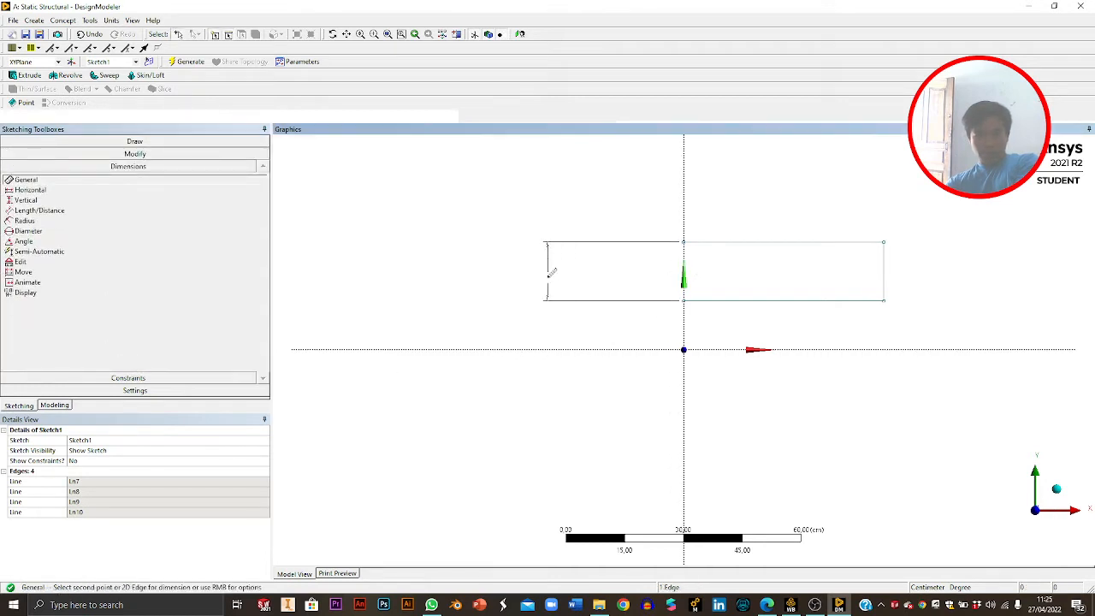
click(551, 274)
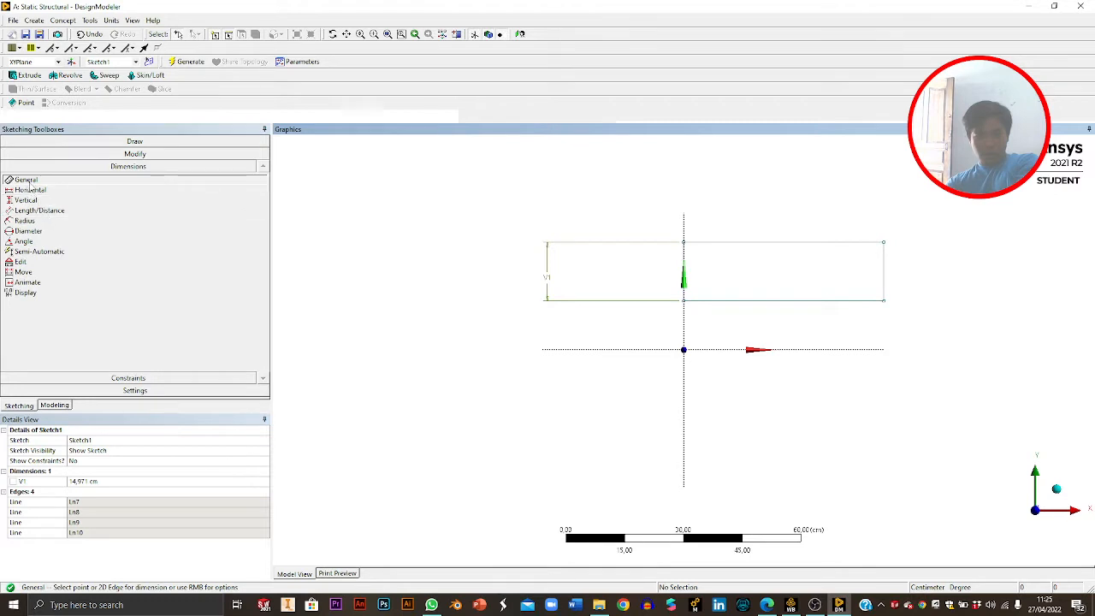
click(719, 303)
click(609, 318)
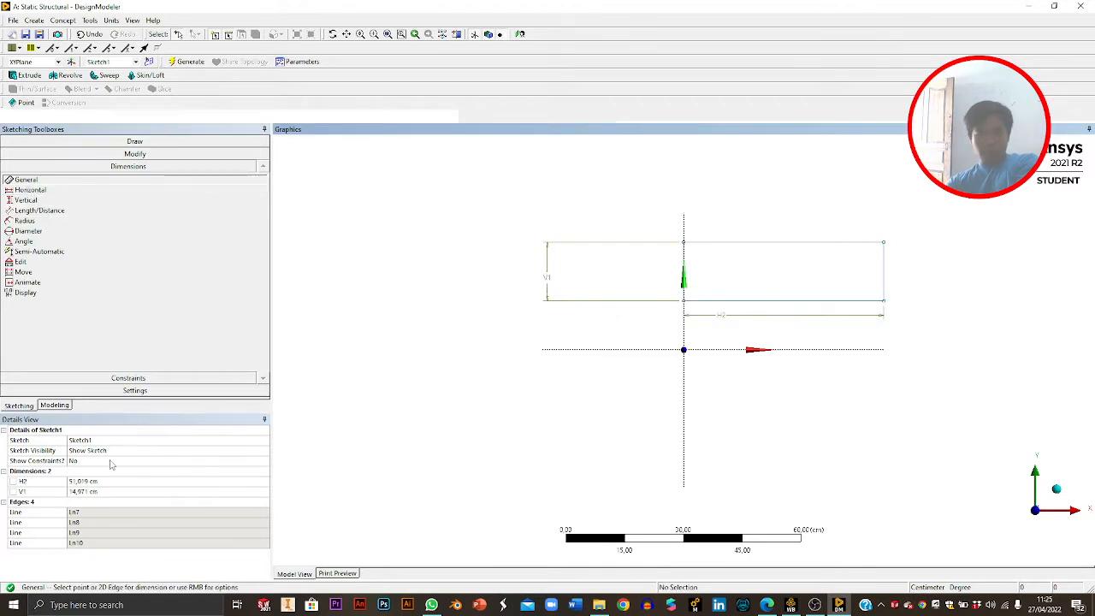
Set the rectangle's height V1 to 5 cm and its width H2 to 12 cm.
click(95, 481)
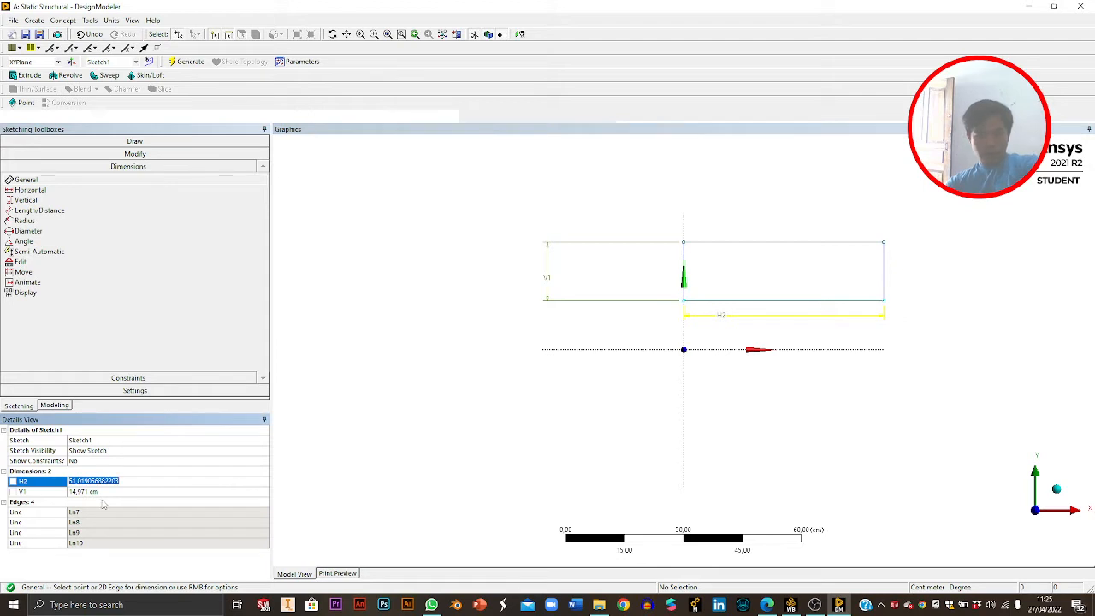
click(99, 492)
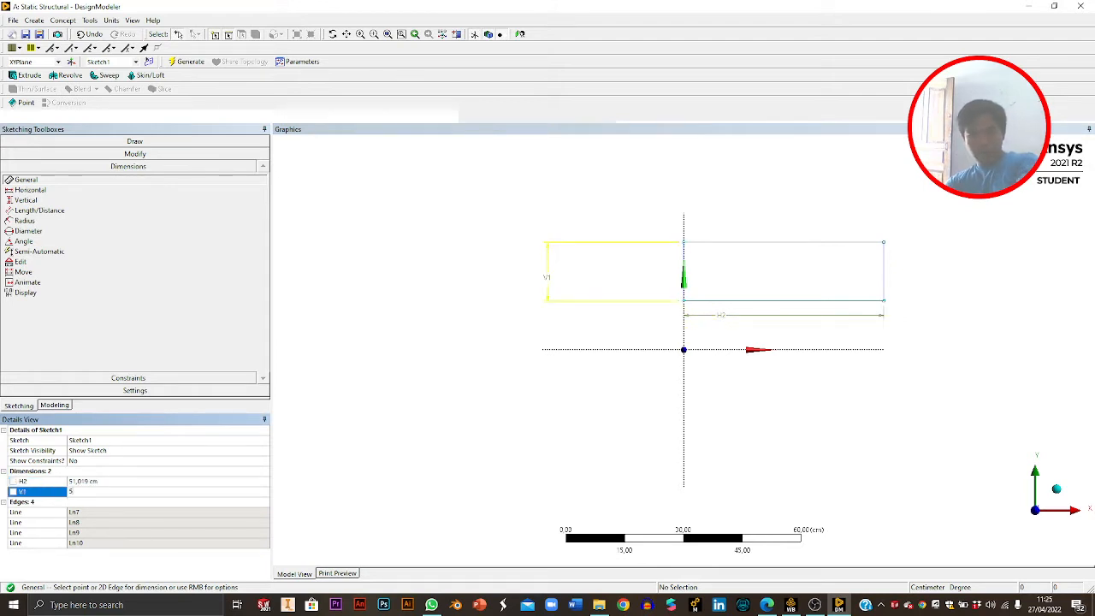
key(Return)
click(96, 480)
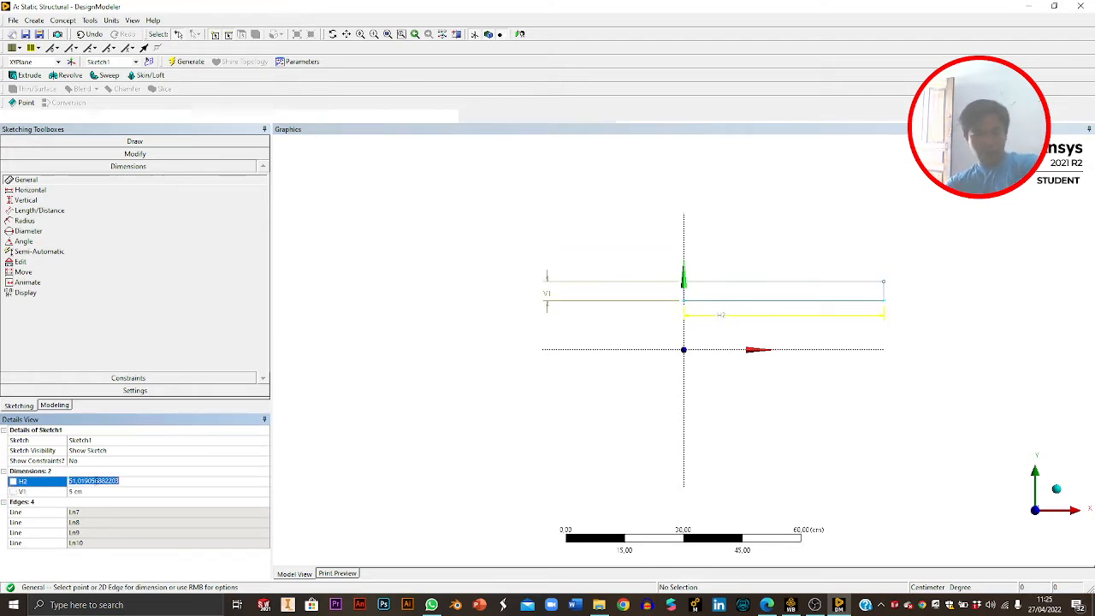
text(12)
key(Return)
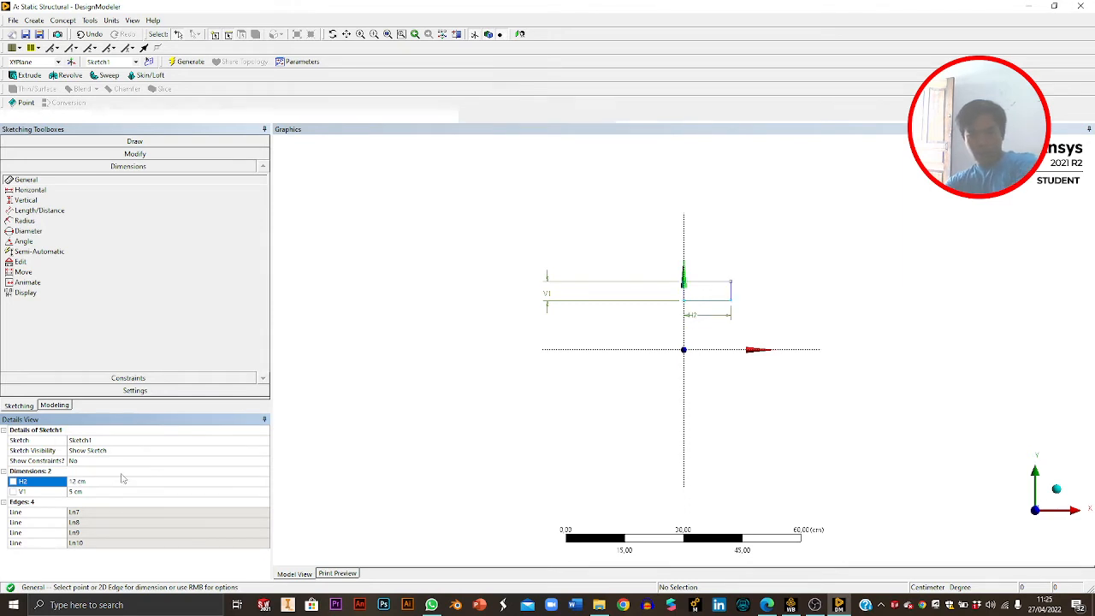
scroll(755, 274, up, 5)
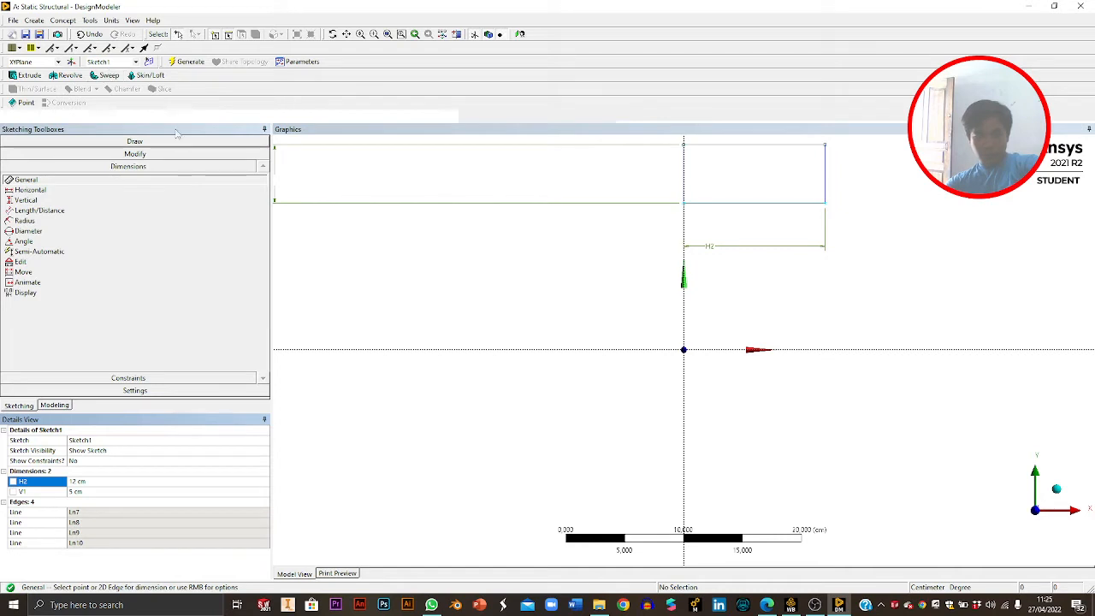
Add a vertical dimension from the origin to the rectangle's lower edge and set it to 3 cm.
scroll(423, 200, up, 1)
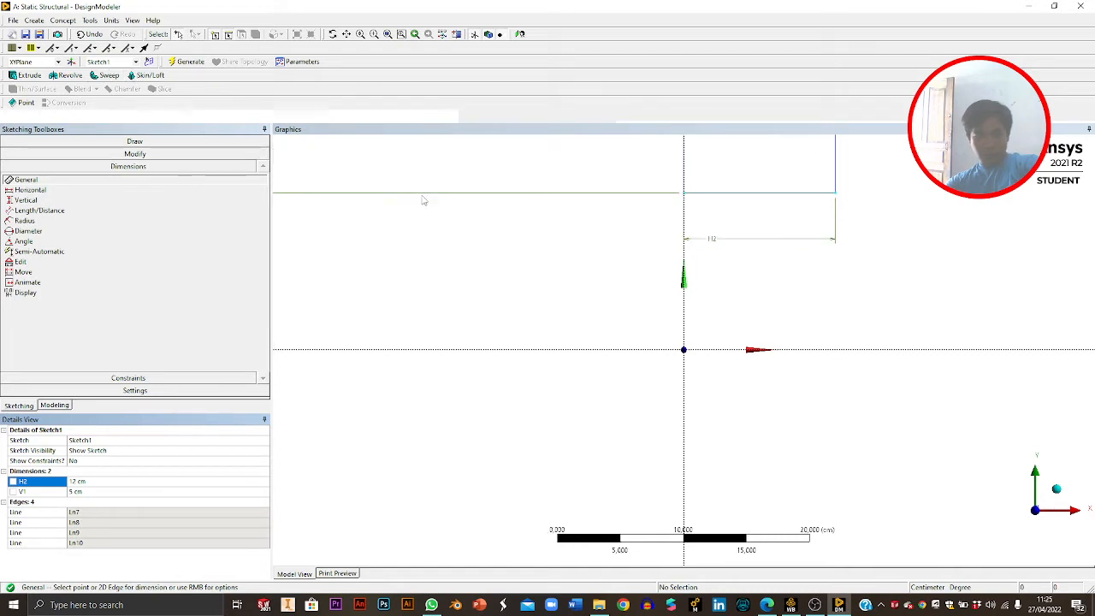
click(347, 34)
drag(622, 206, 539, 380)
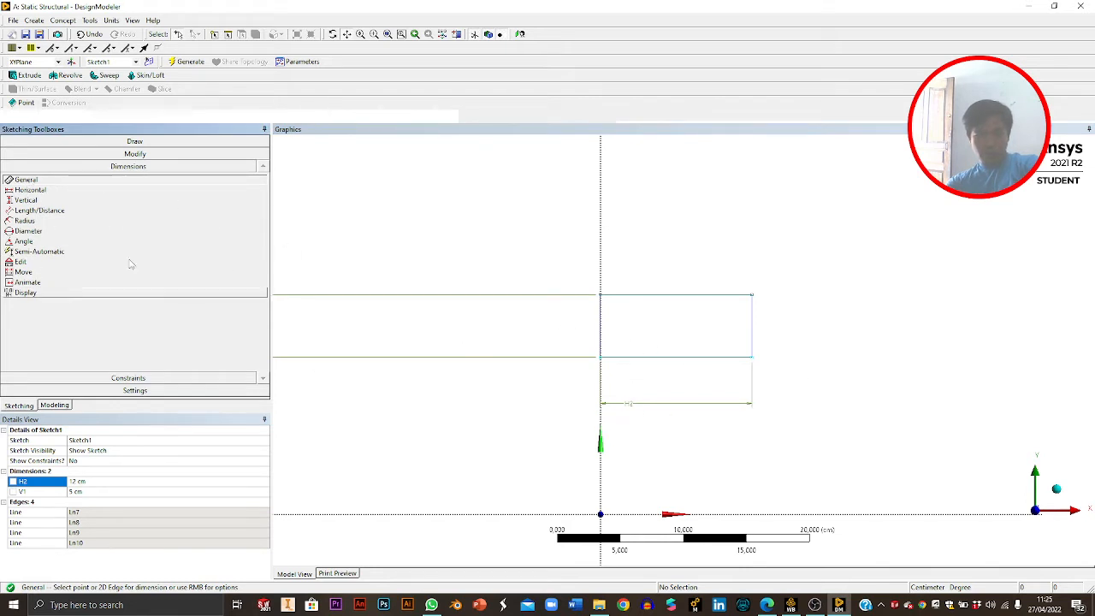
click(26, 199)
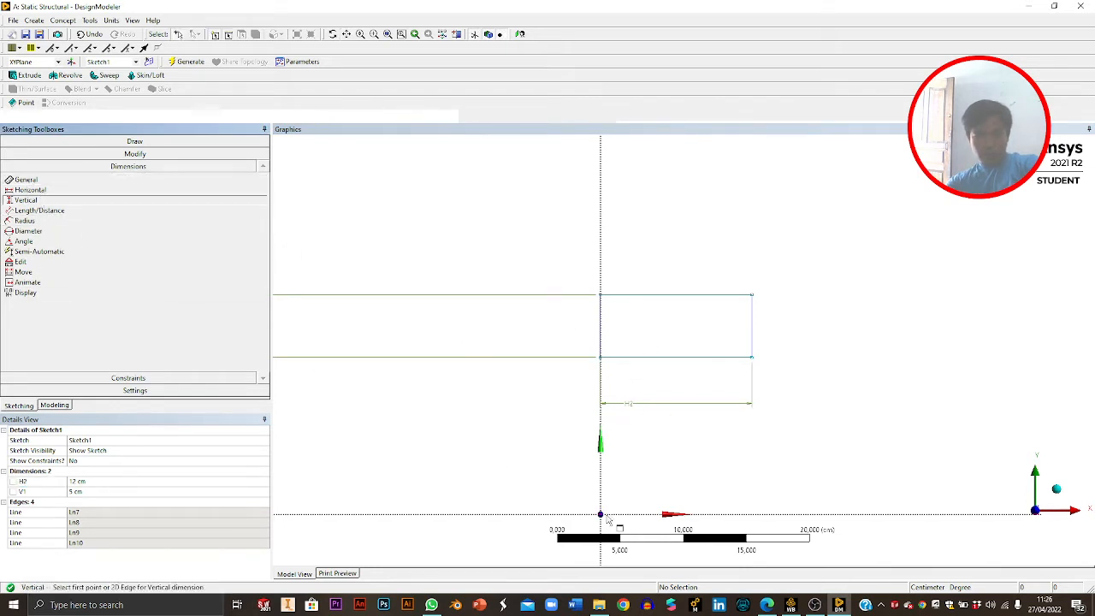
click(607, 515)
click(625, 363)
click(520, 466)
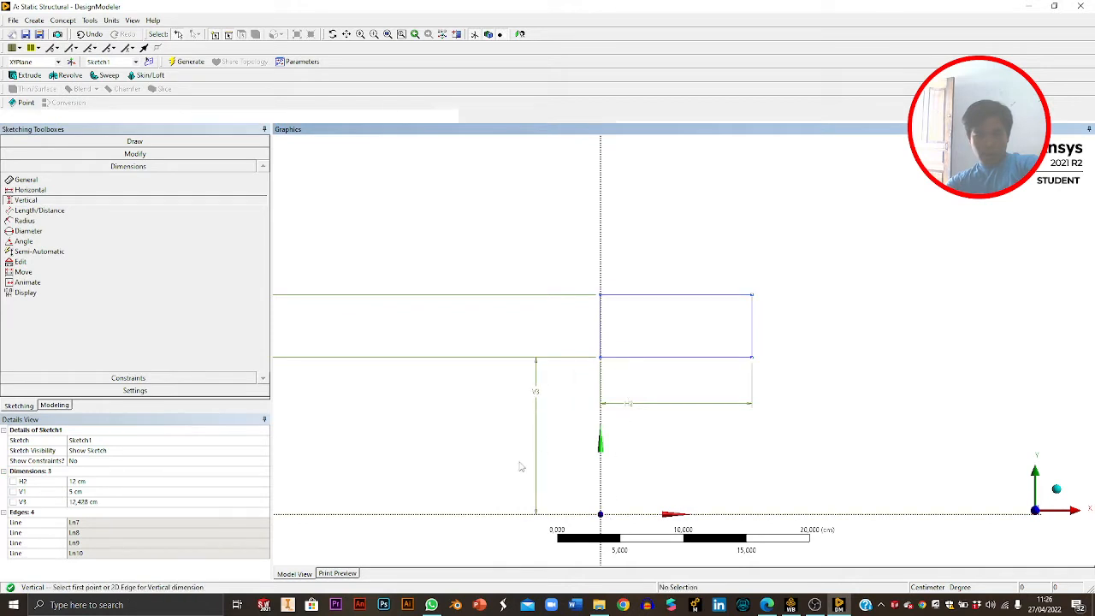
click(85, 502)
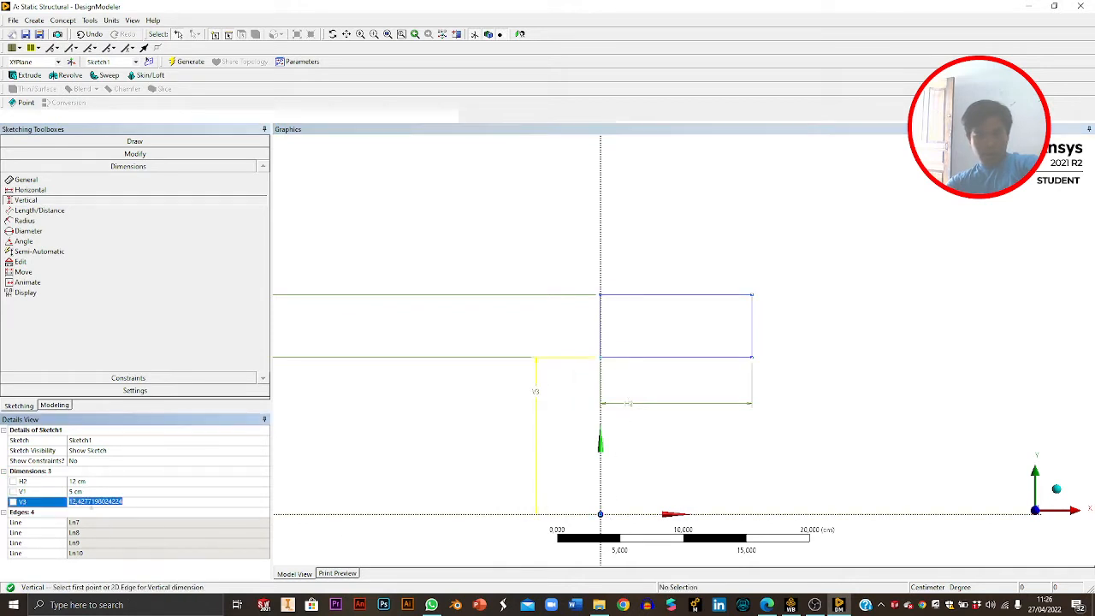
text(3)
key(Return)
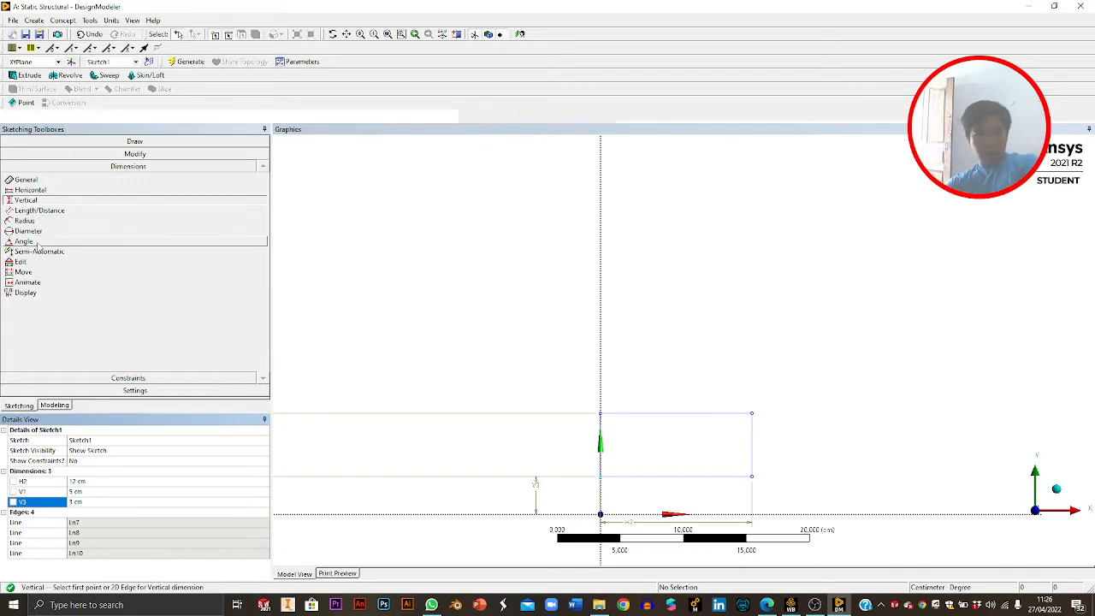
Draw two concentric circles with radii of about 2.7 cm and 1.1 cm, centred near the middle of the rectangle's upper edge.
click(128, 377)
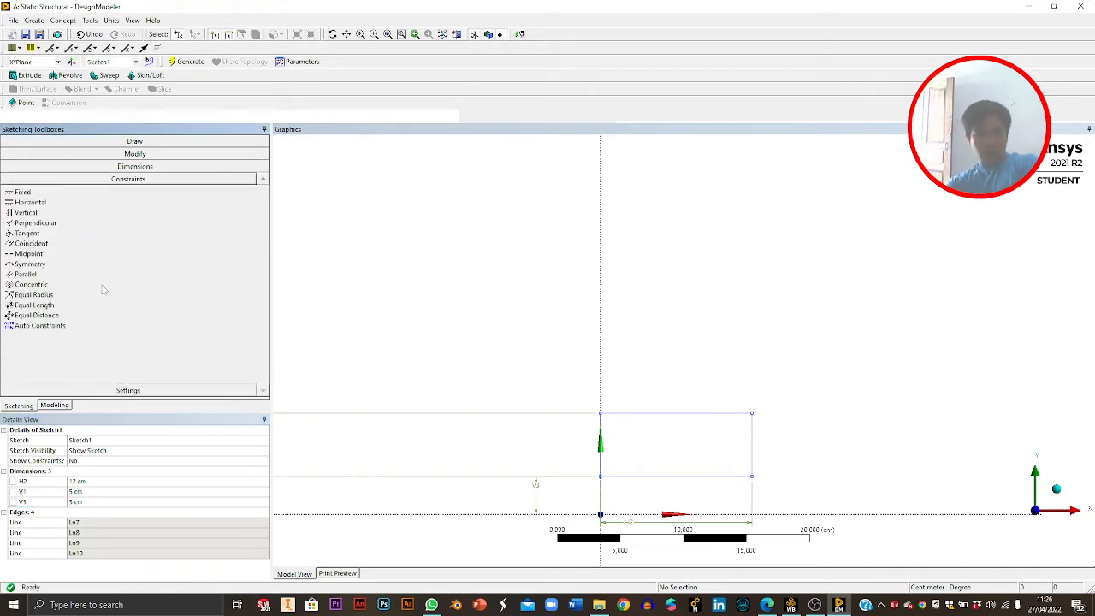
click(129, 142)
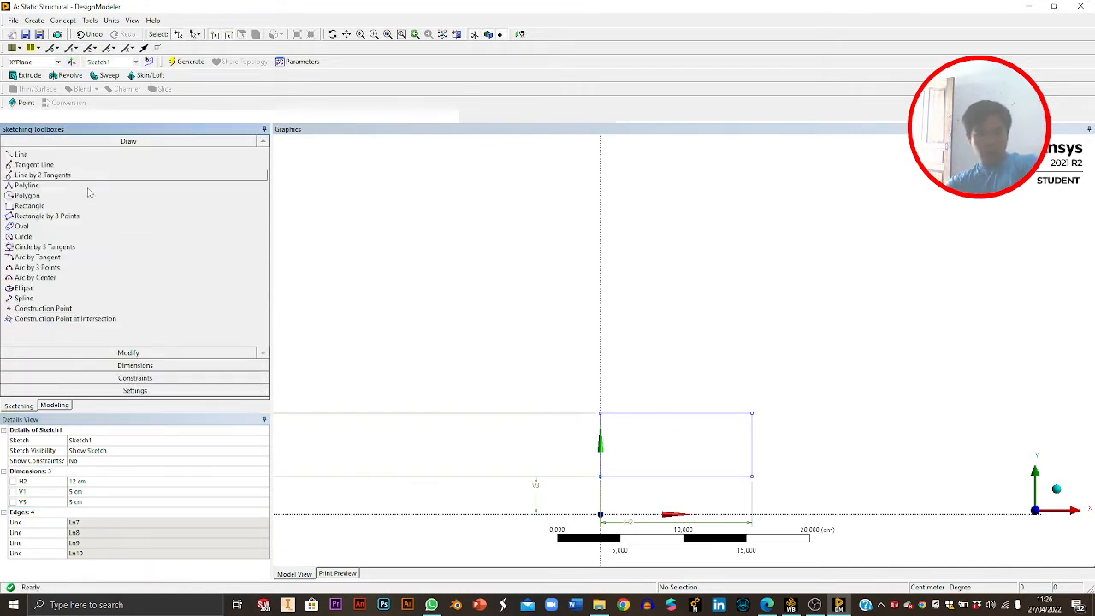
click(26, 236)
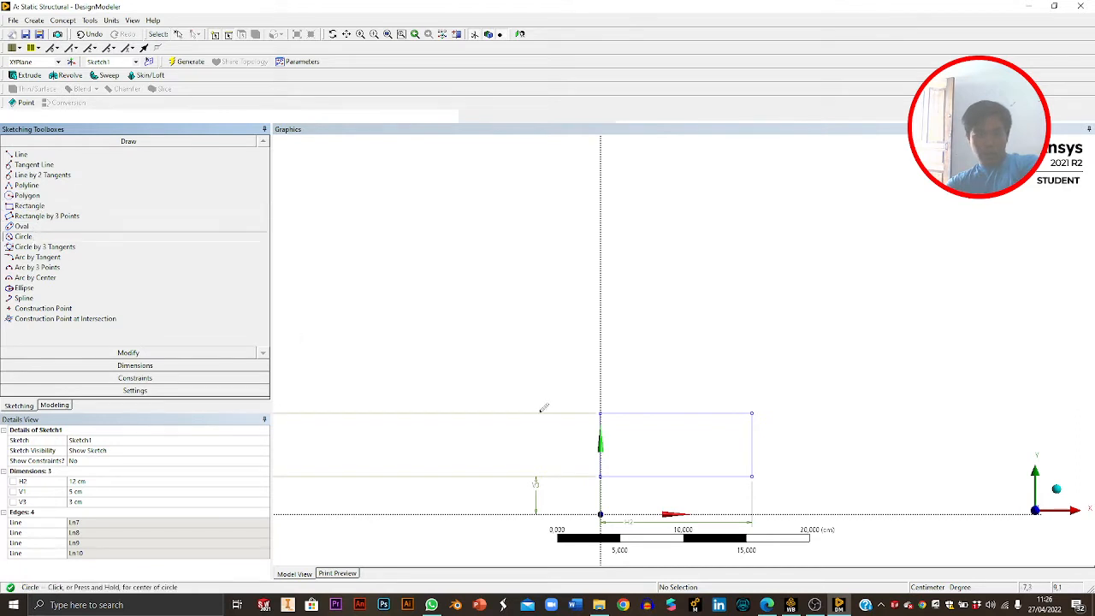
click(675, 414)
click(709, 417)
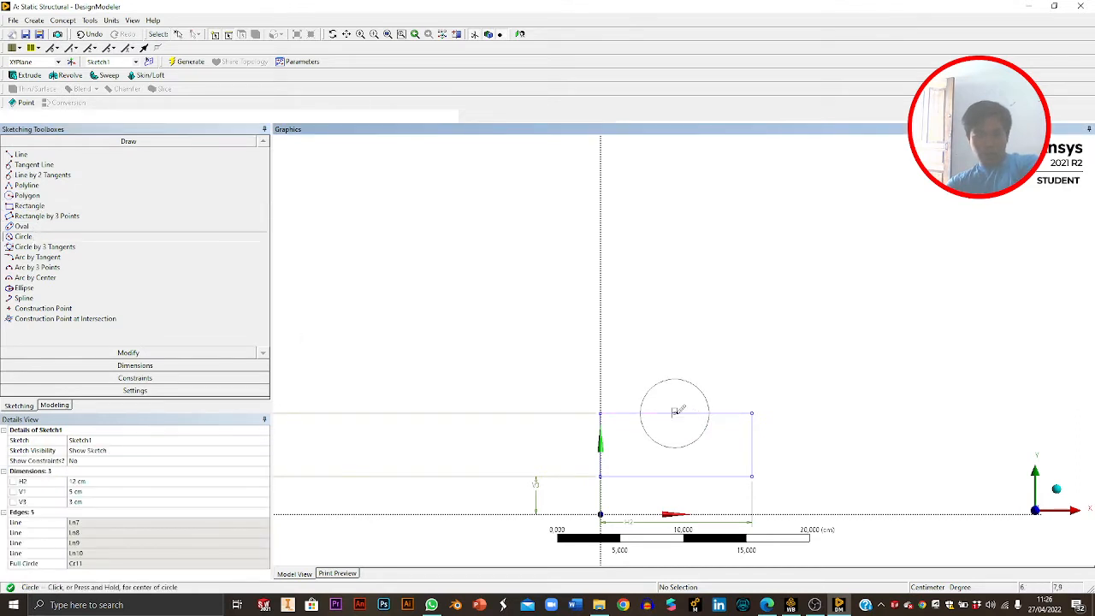
click(675, 413)
click(689, 414)
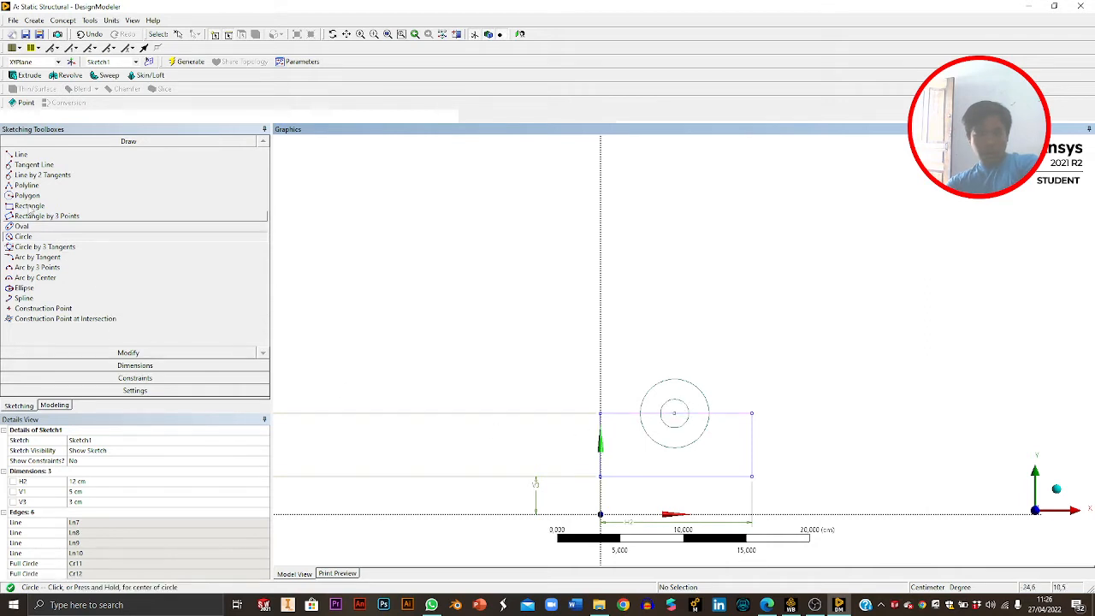
Add a Length/Distance dimension from the circles' centre to the Y axis and set it to 6 cm.
click(147, 366)
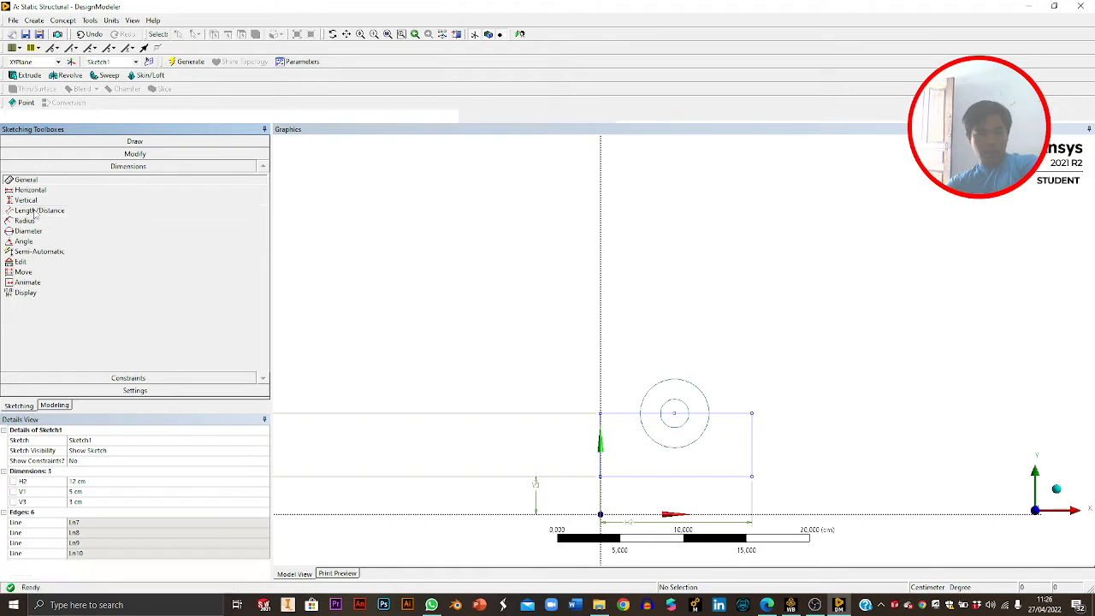
click(38, 211)
click(675, 415)
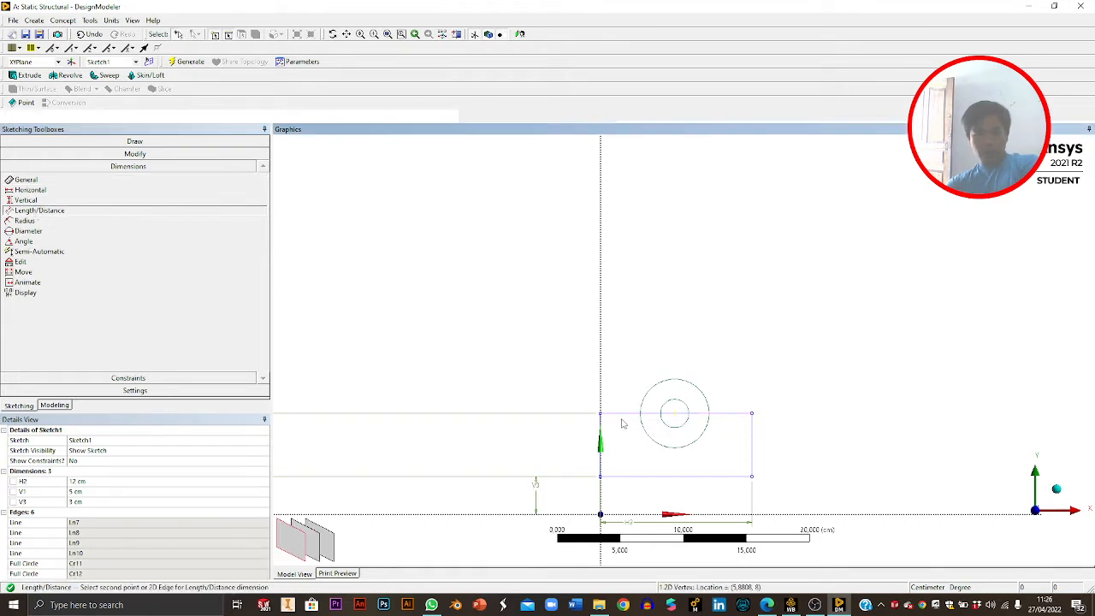
click(601, 440)
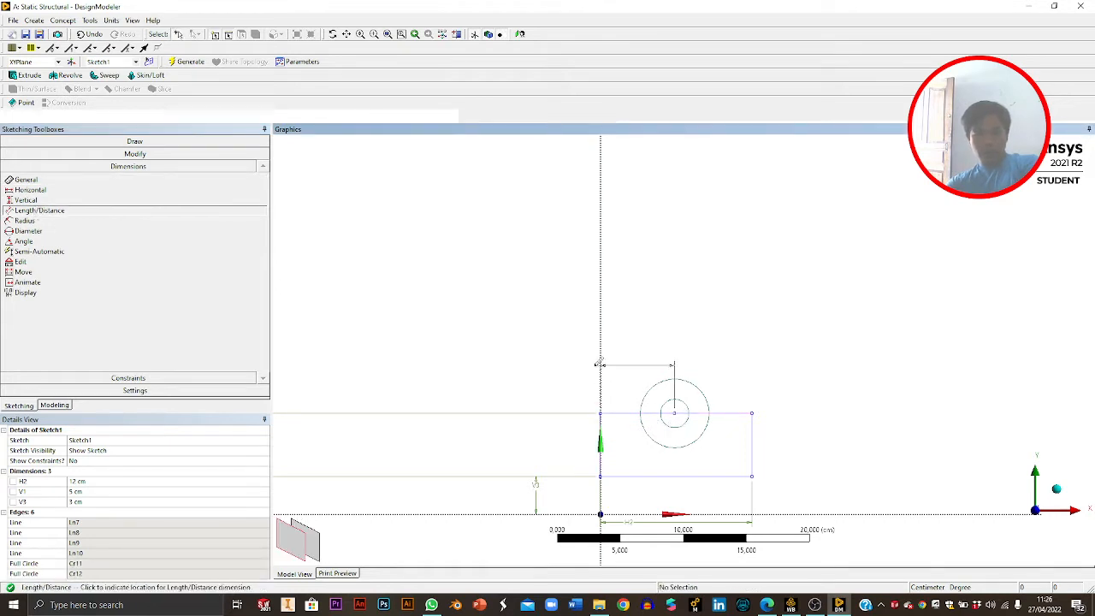
click(616, 367)
click(85, 492)
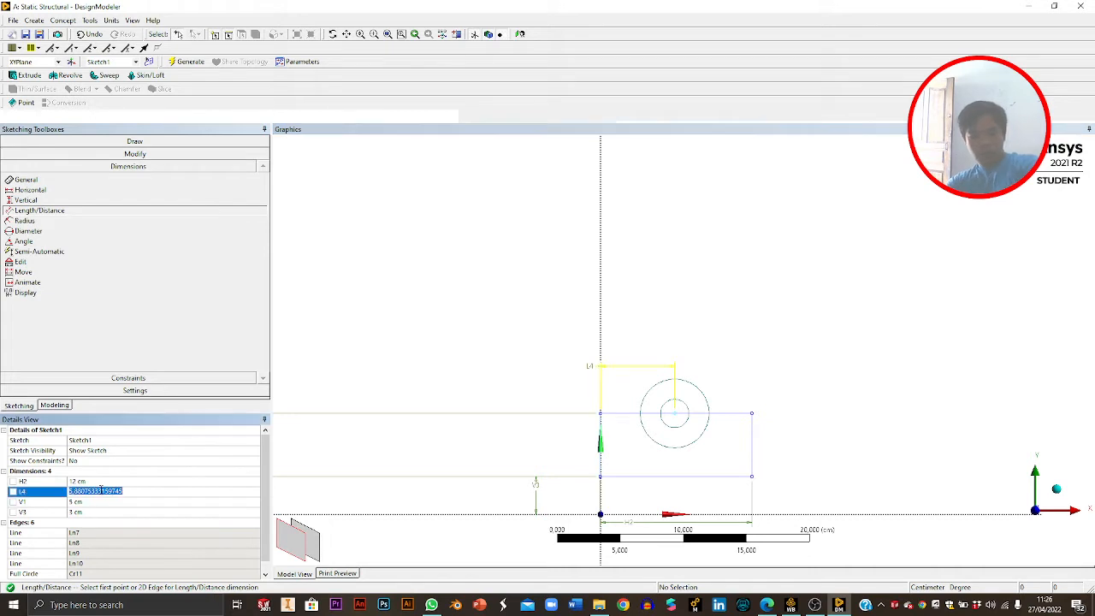
text(6)
key(Return)
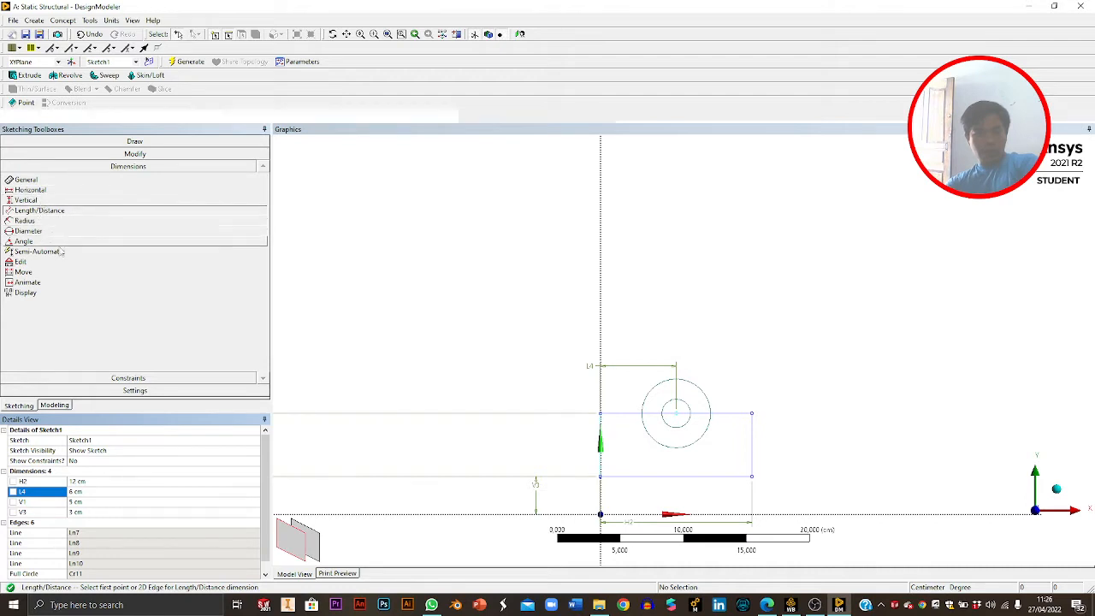
click(134, 153)
click(128, 142)
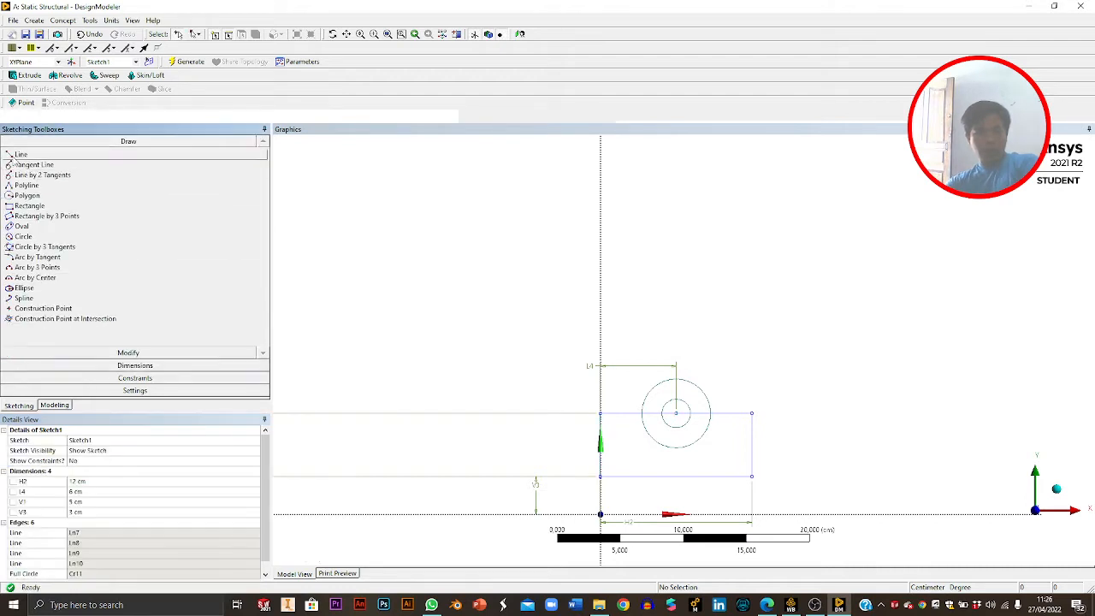
click(603, 470)
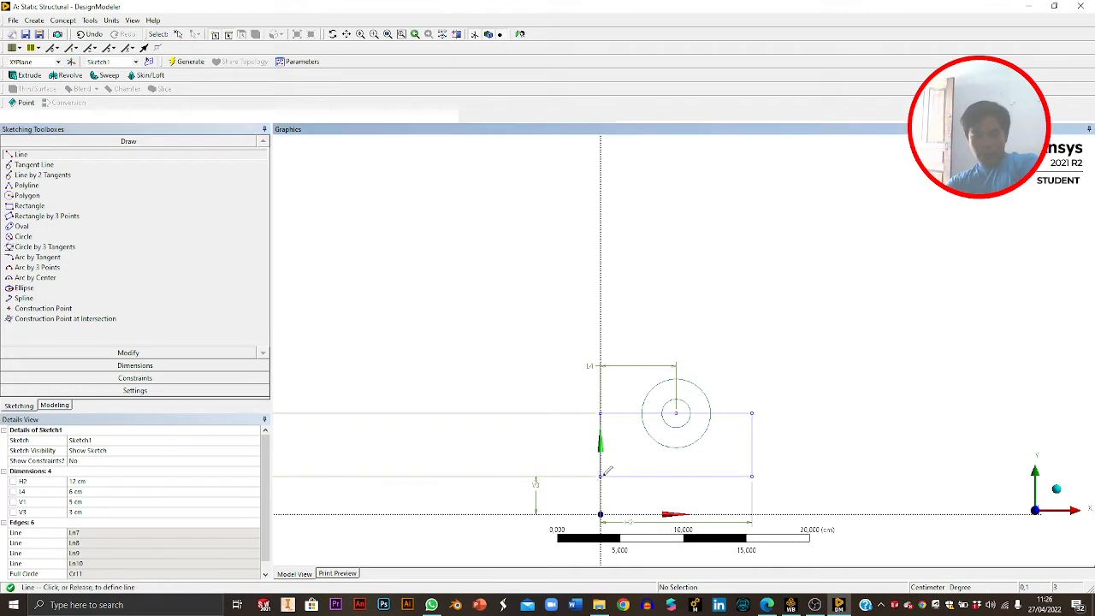
scroll(684, 514, up, 5)
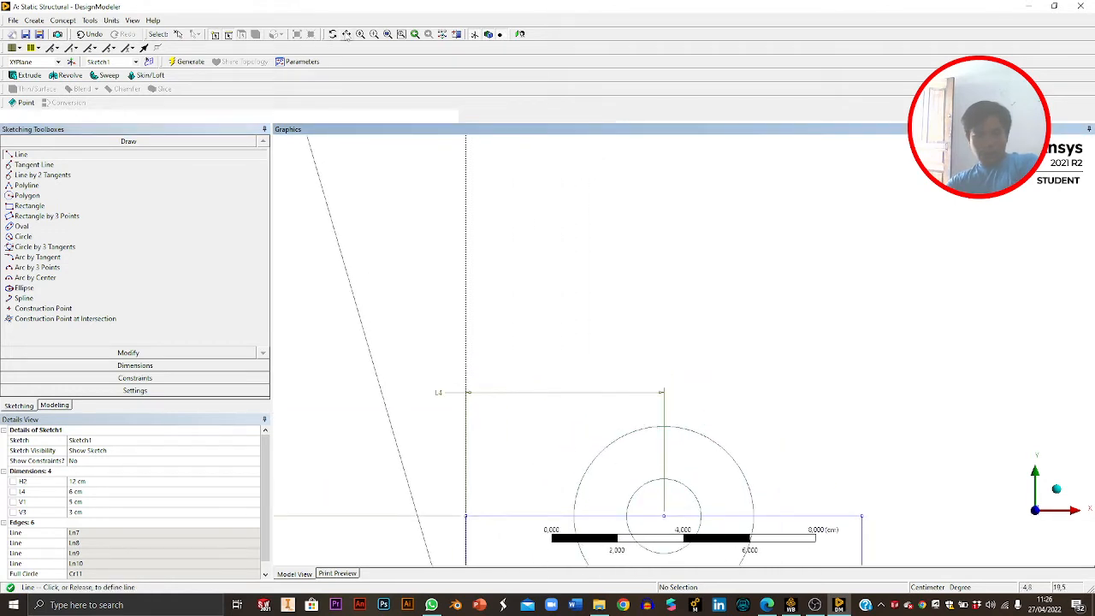
click(347, 35)
drag(661, 320, 641, 163)
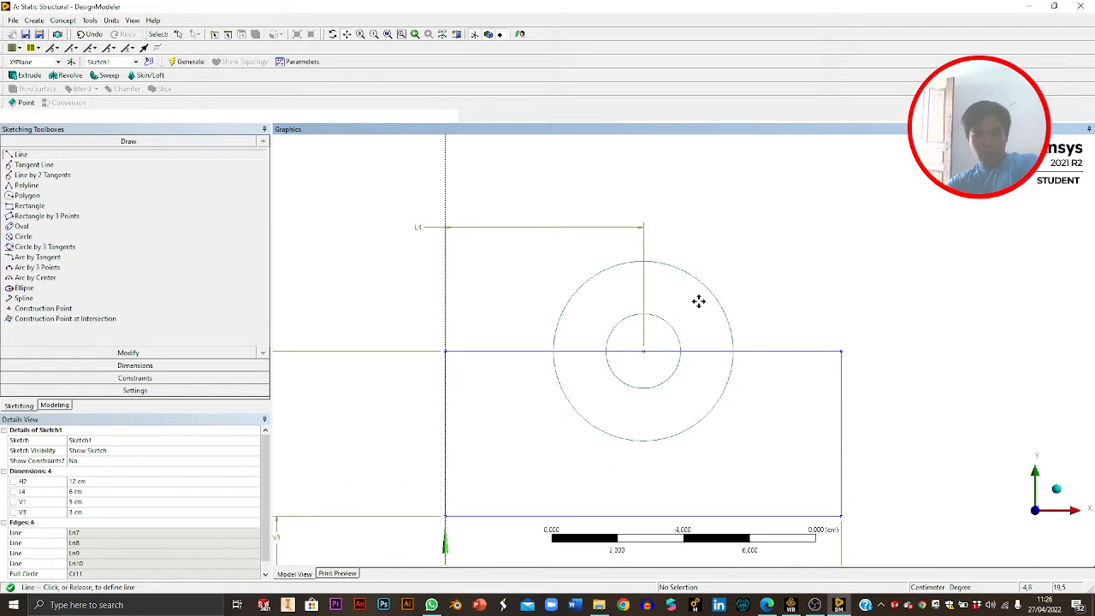
Draw lines joining each lower corner of the rectangle to the nearer point where the outer circle crosses the upper edge.
click(59, 155)
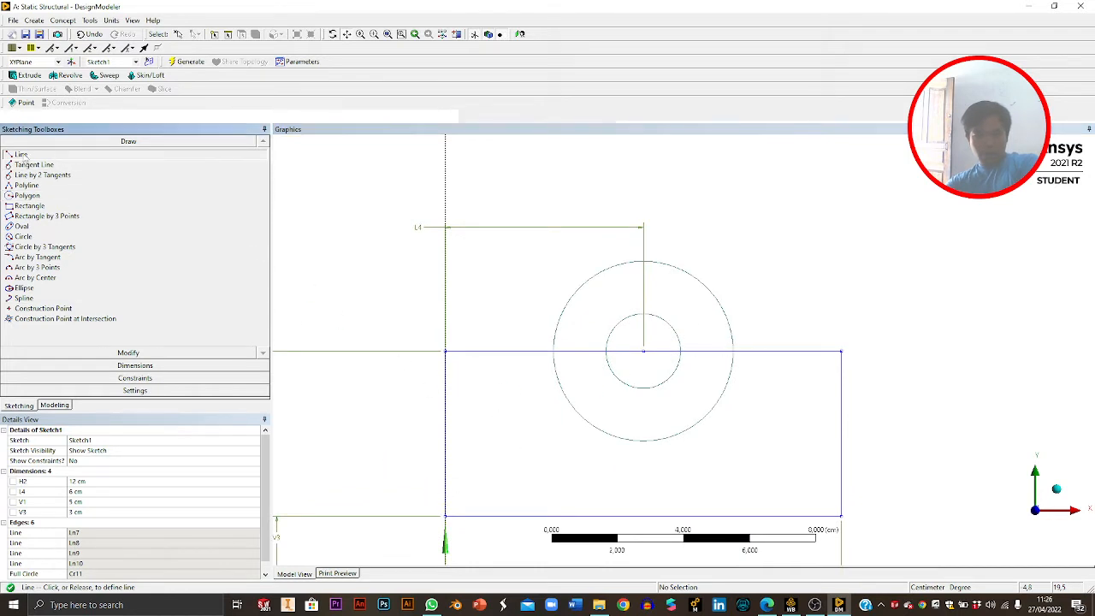
mouse_move(357, 280)
mouse_down()
mouse_move(405, 296)
mouse_move(370, 286)
mouse_up()
mouse_move(797, 327)
mouse_down()
mouse_move(526, 286)
mouse_move(523, 258)
mouse_up()
drag(624, 325, 646, 329)
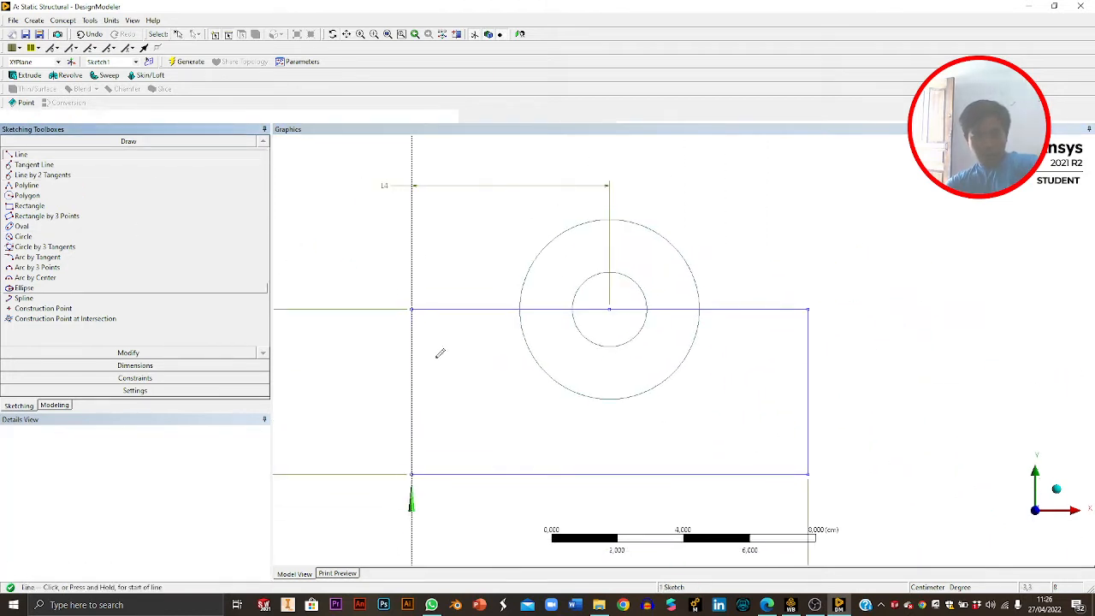
click(412, 472)
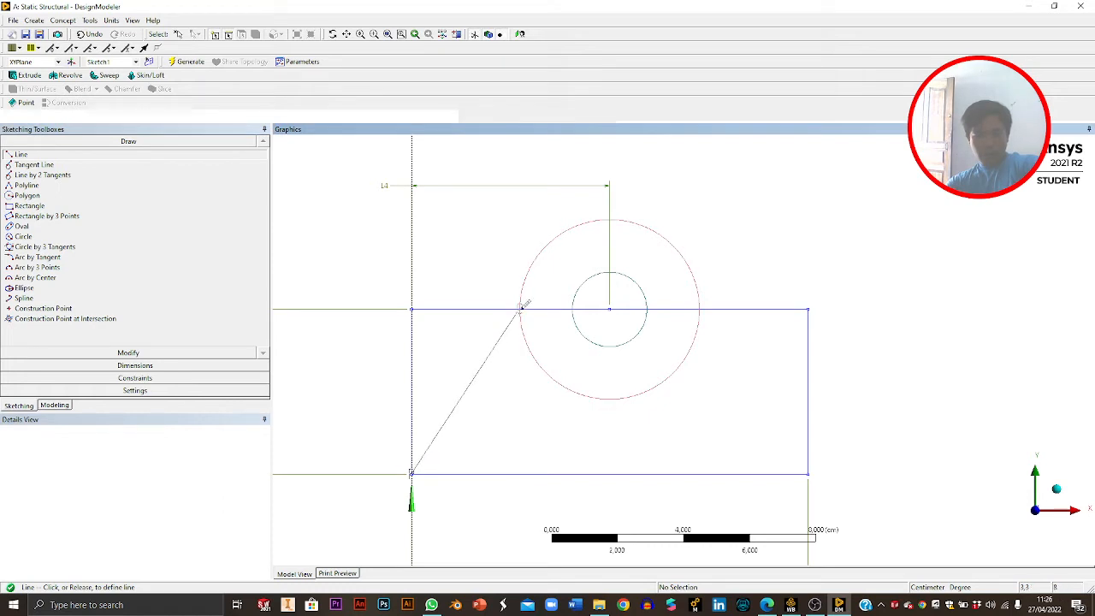
click(522, 309)
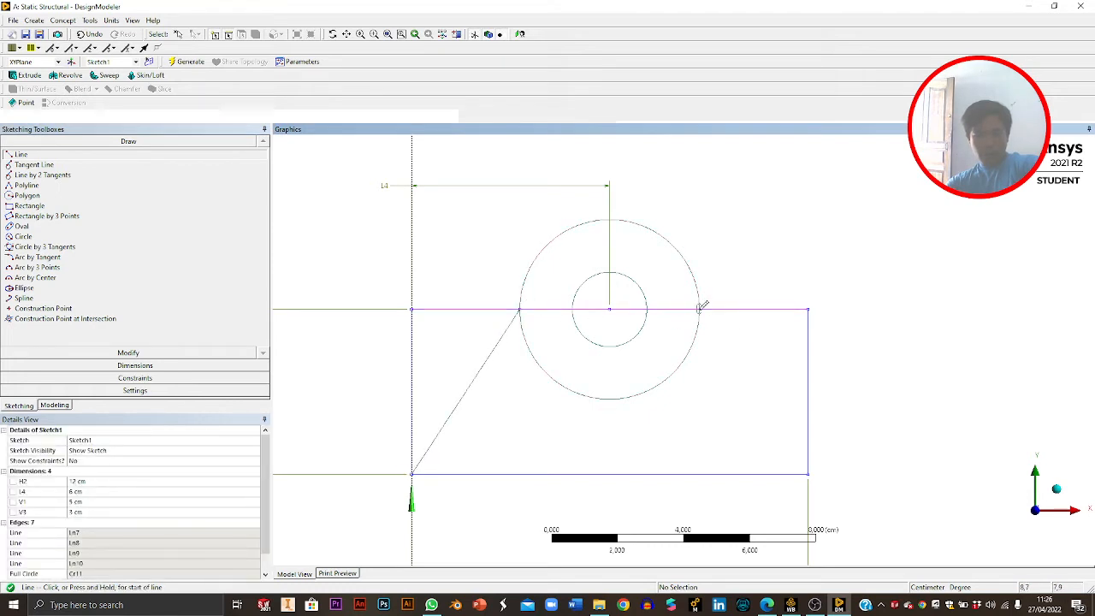
click(700, 308)
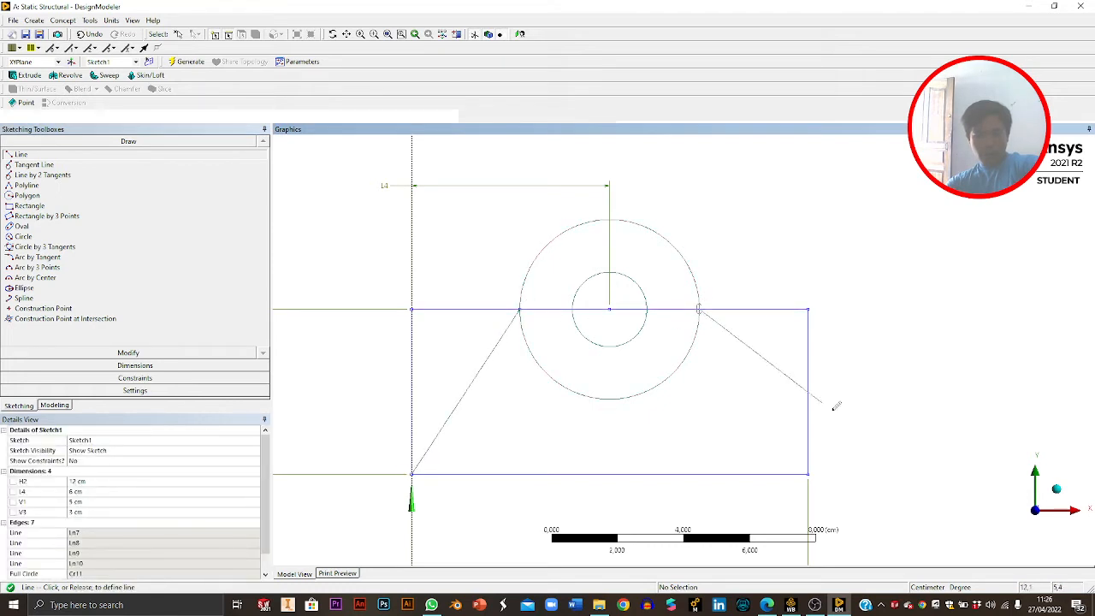
click(807, 473)
key(Escape)
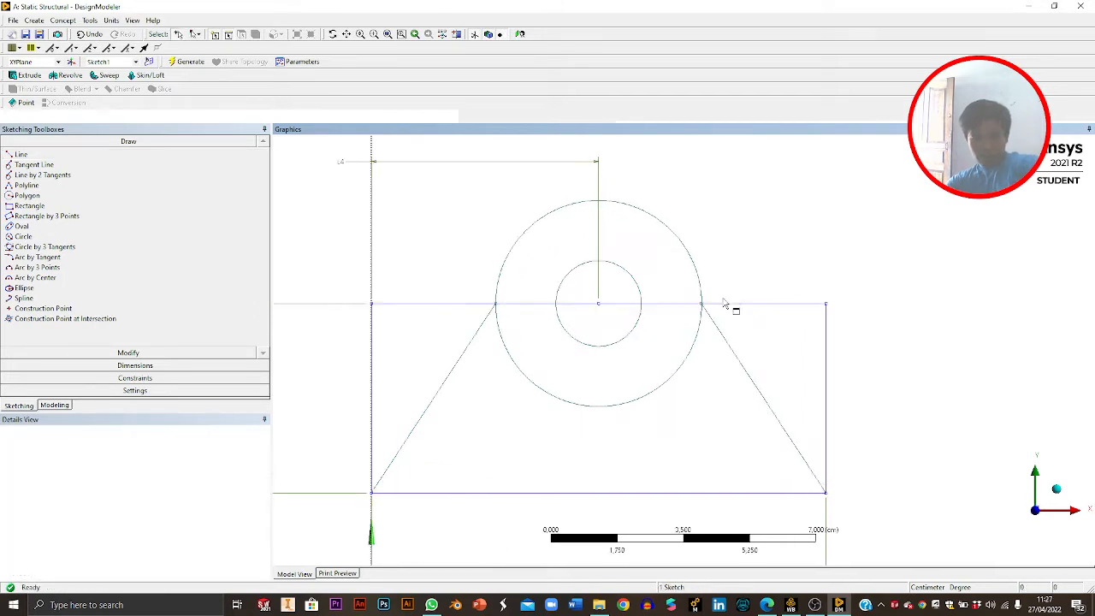
Examine closely where the slanted lines meet the outer circle and the rectangle's upper edge.
scroll(732, 306, up, 5)
scroll(736, 226, up, 3)
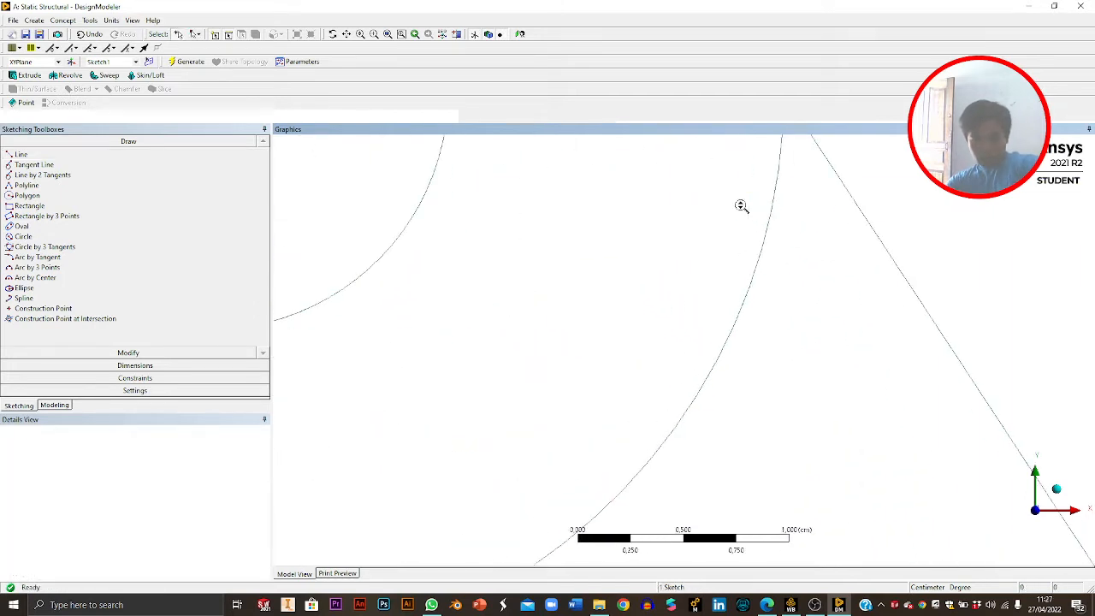
scroll(771, 205, up, 2)
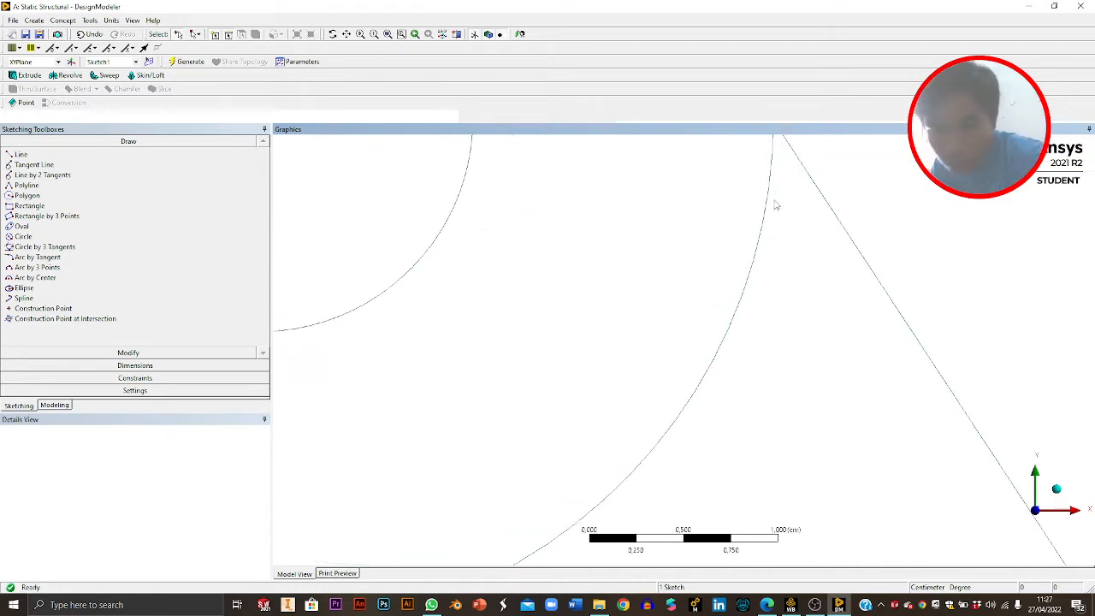
click(348, 37)
drag(804, 207, 739, 325)
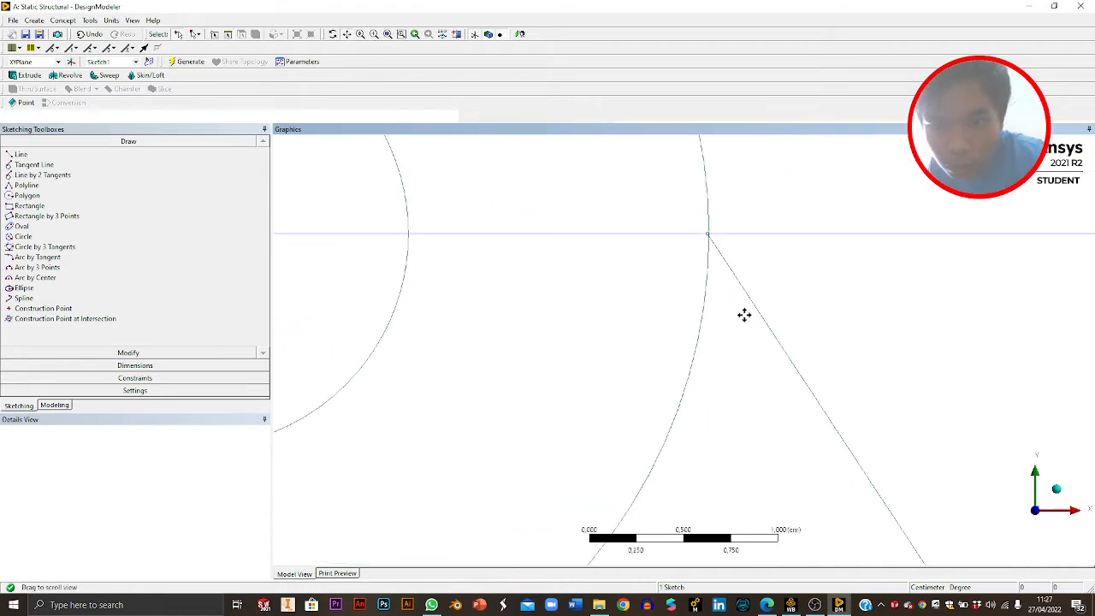
scroll(720, 245, up, 2)
scroll(720, 246, up, 2)
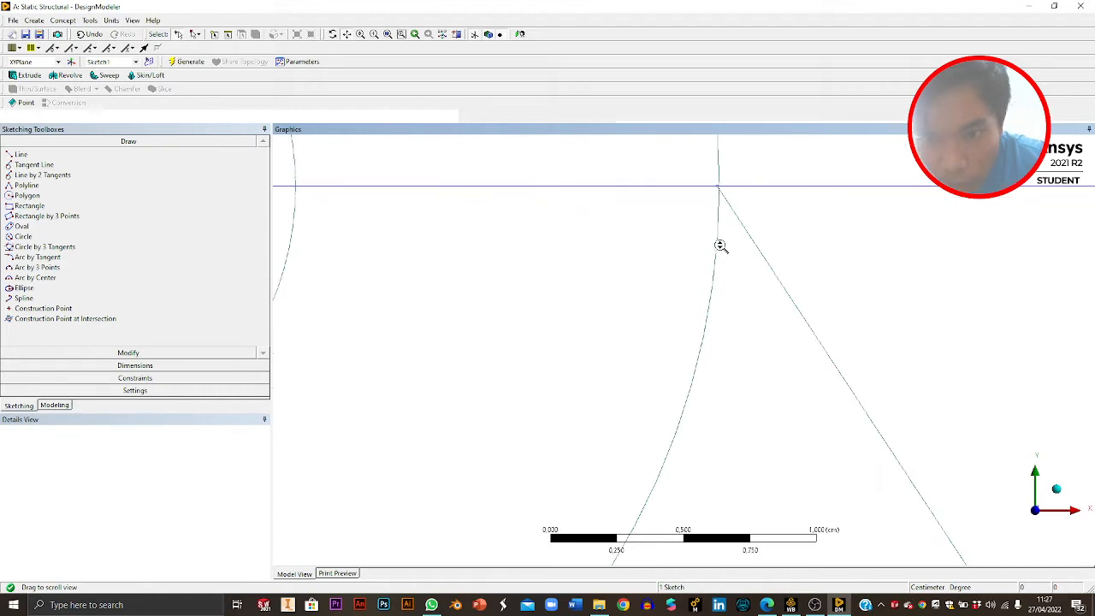
scroll(721, 246, down, 5)
drag(770, 183, 754, 232)
scroll(756, 235, down, 6)
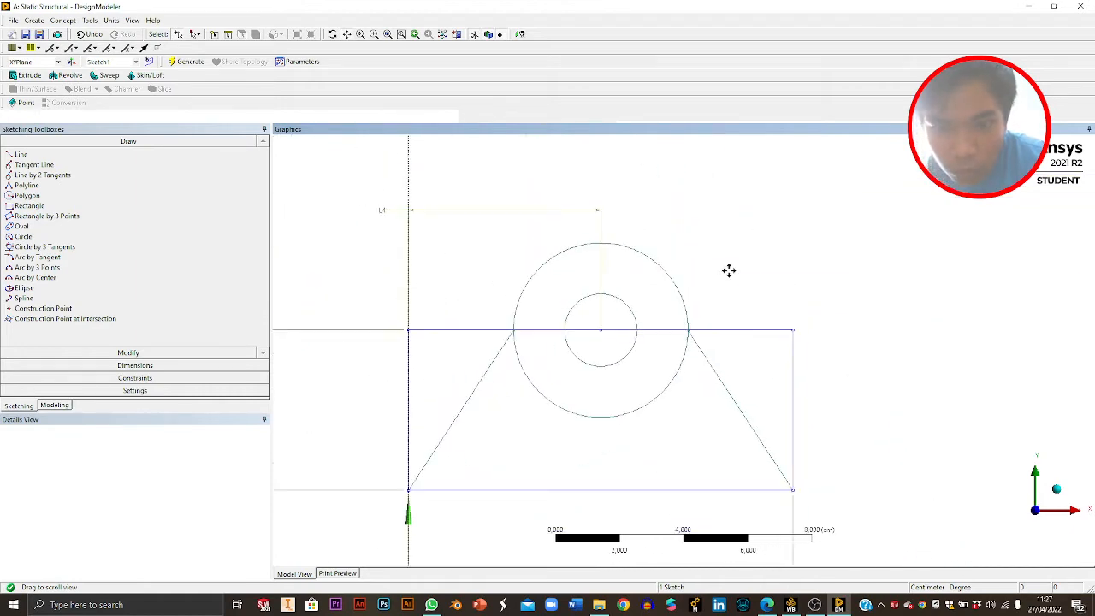
scroll(505, 329, up, 4)
mouse_move(502, 296)
middle_down()
mouse_move(594, 259)
mouse_move(643, 298)
middle_up()
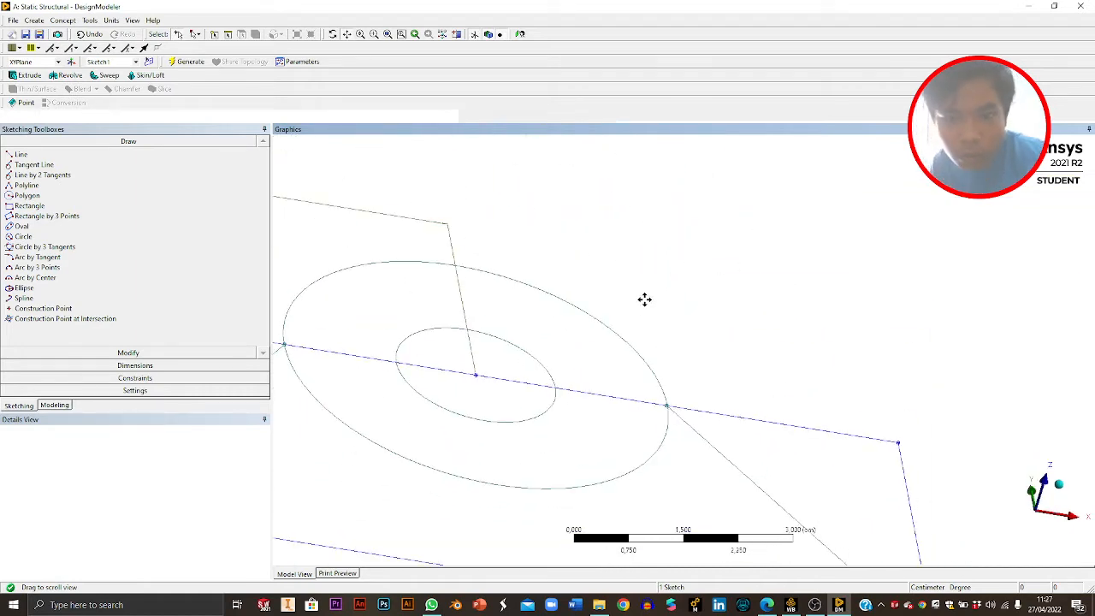
click(1046, 482)
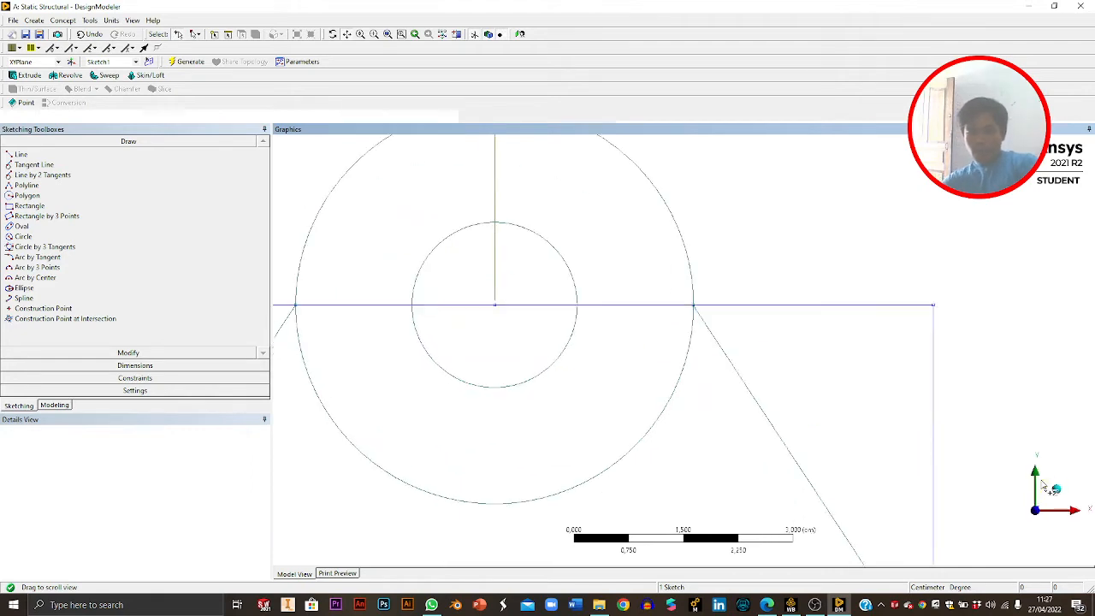
scroll(790, 308, up, 1)
scroll(775, 266, down, 3)
scroll(775, 265, down, 2)
mouse_move(749, 305)
mouse_down()
mouse_move(775, 274)
mouse_move(810, 289)
mouse_up()
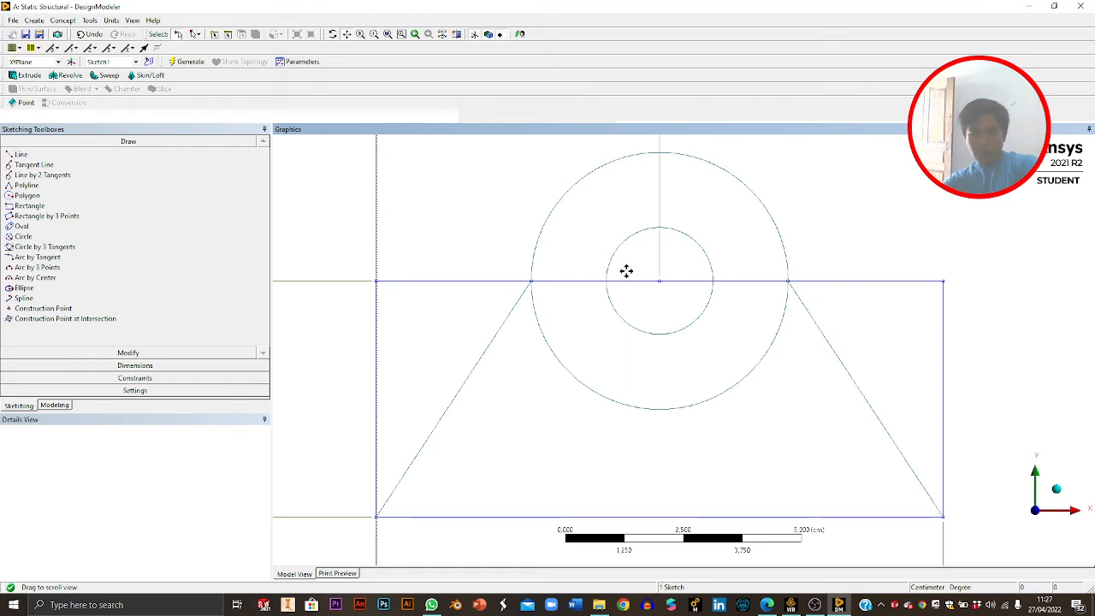
click(32, 188)
click(33, 177)
click(32, 185)
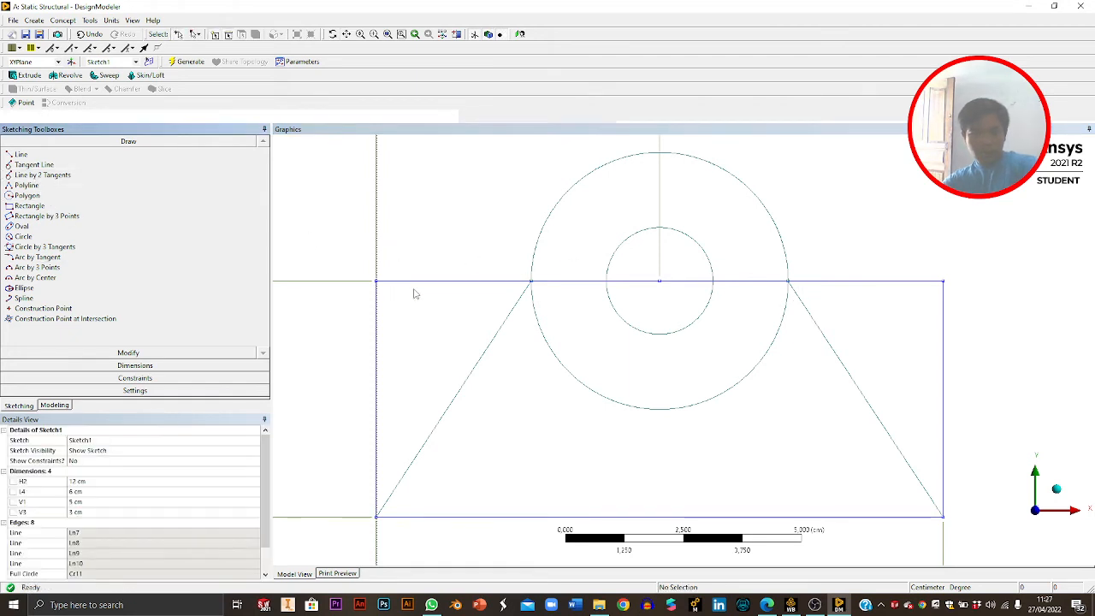
Undo both slanted lines that connect the rectangle's lower corners to the outer circle.
key(ctrl+z)
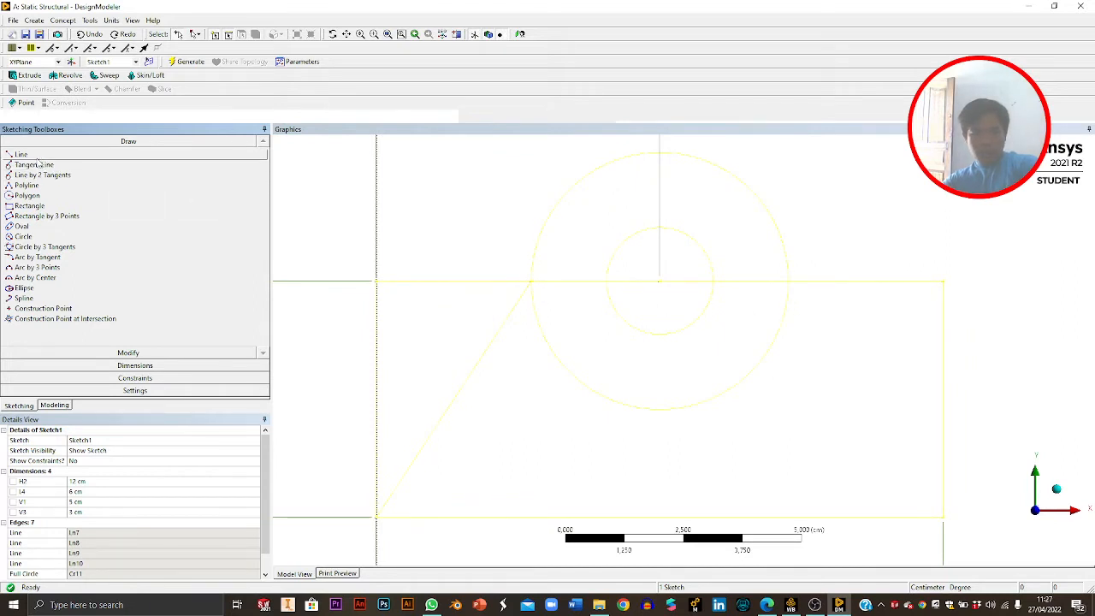
key(ctrl+z)
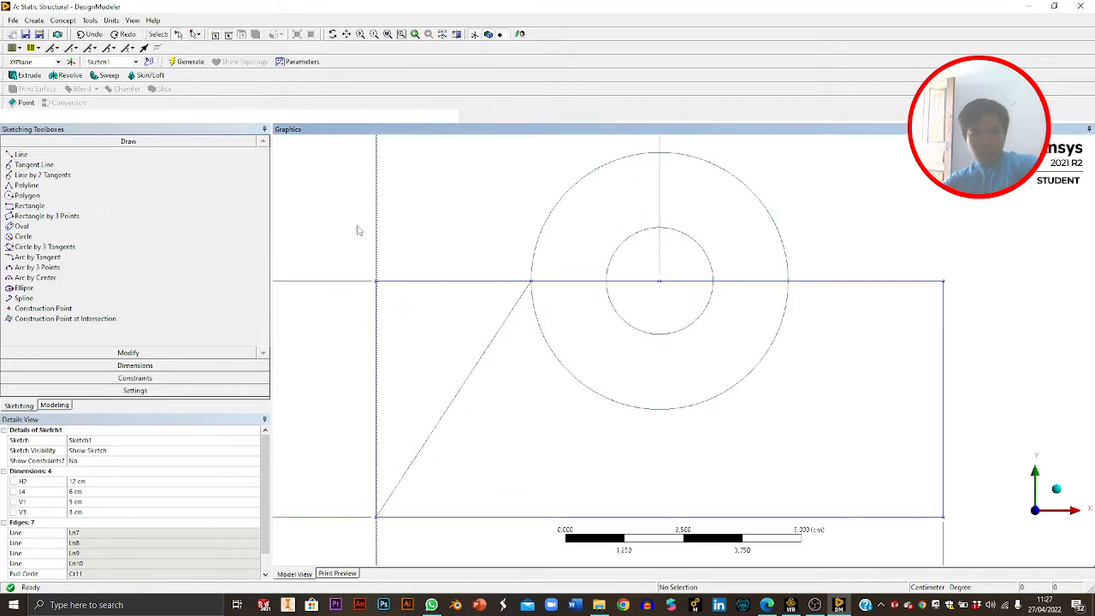
click(21, 154)
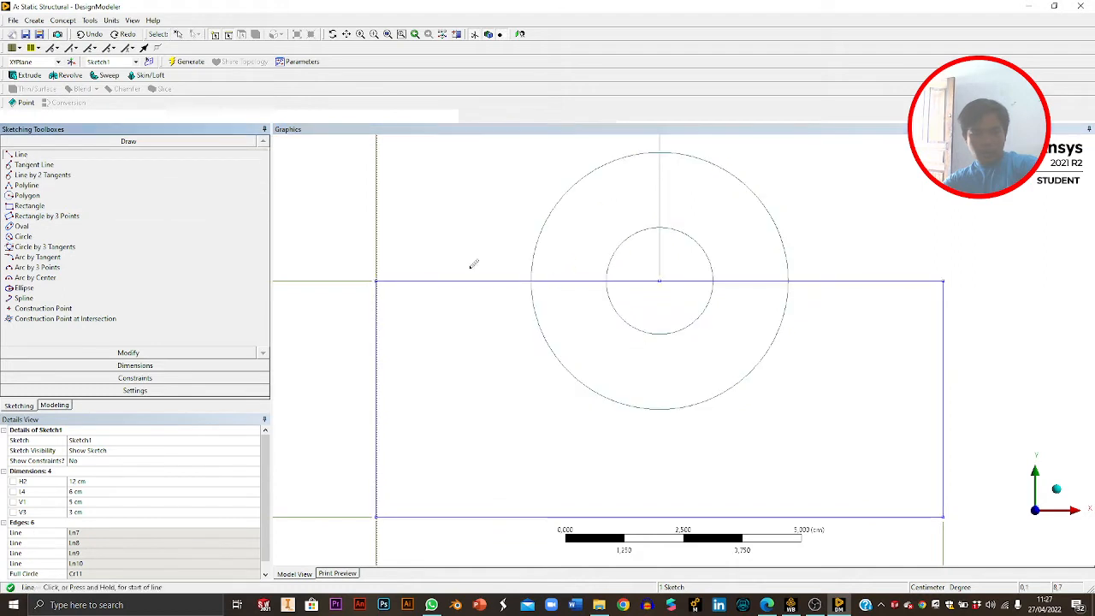
click(377, 515)
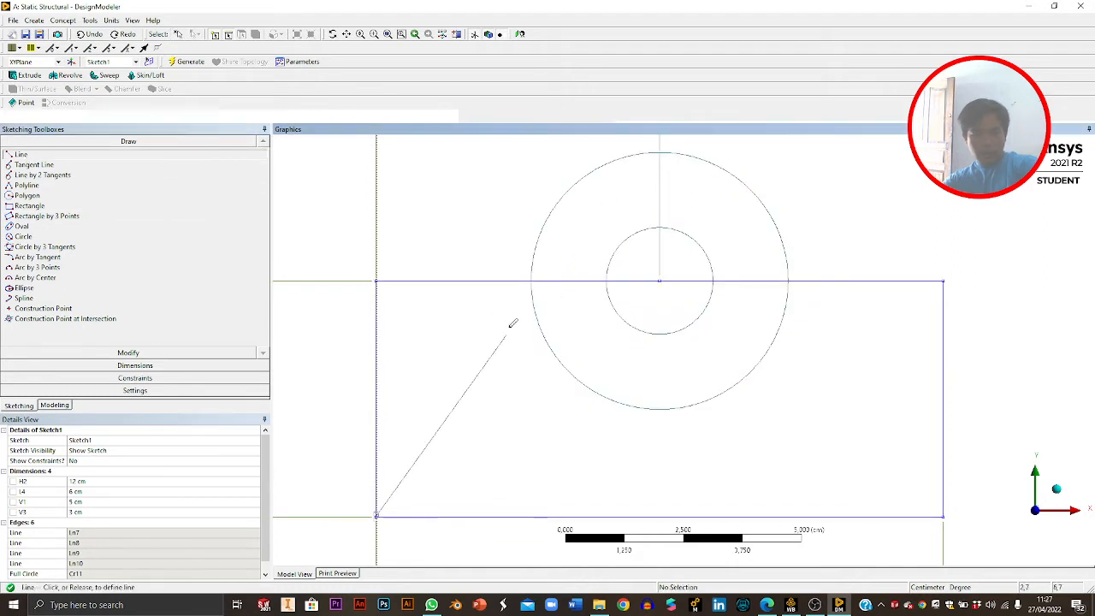
click(531, 279)
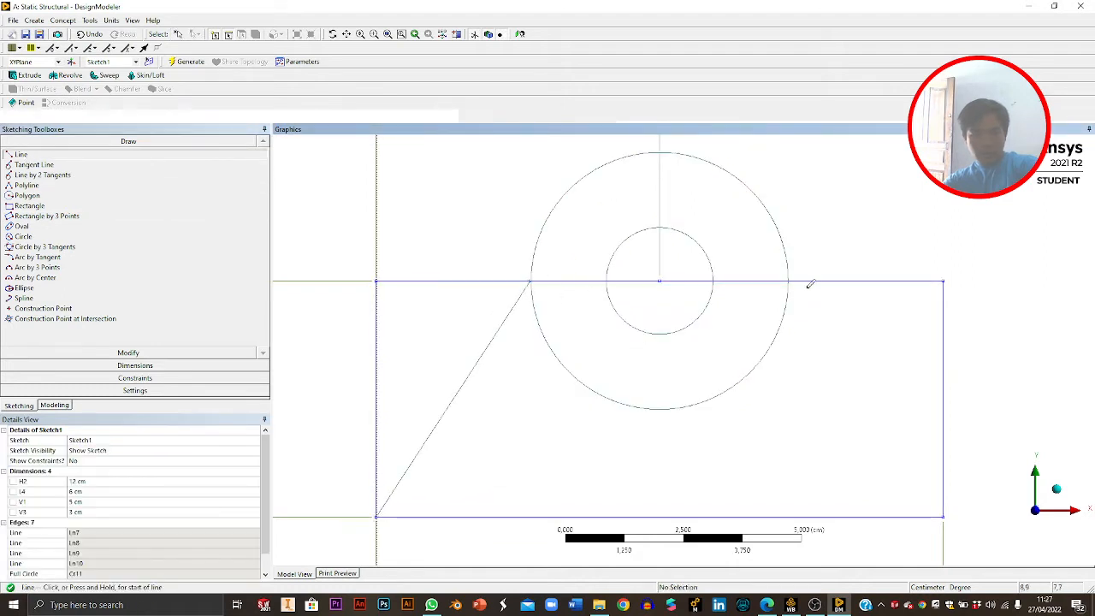
scroll(585, 324, up, 3)
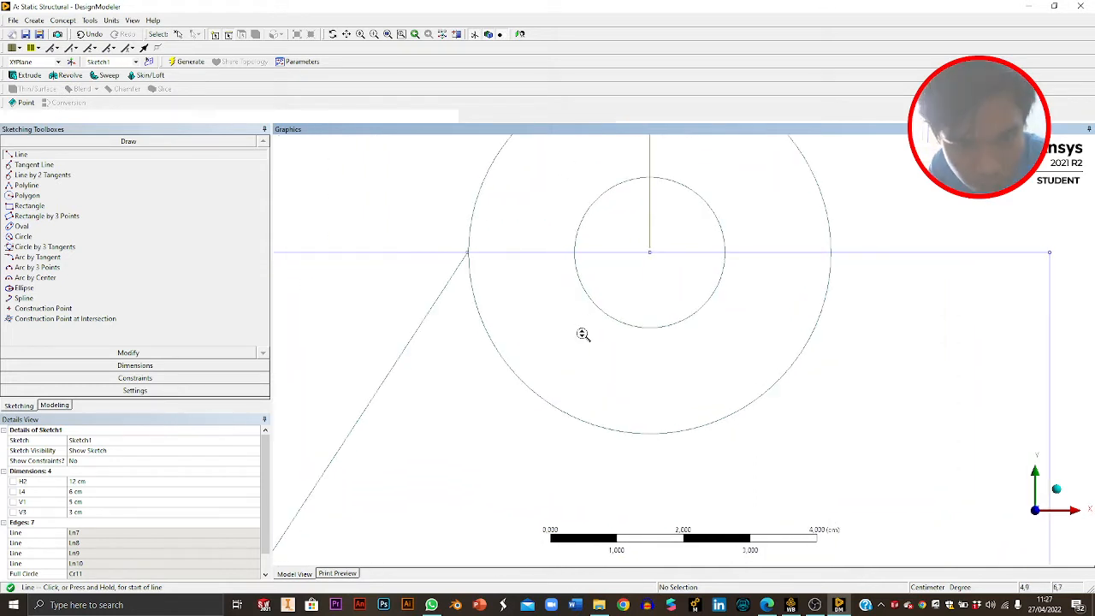
scroll(583, 334, up, 2)
key(ctrl+z)
scroll(624, 308, down, 3)
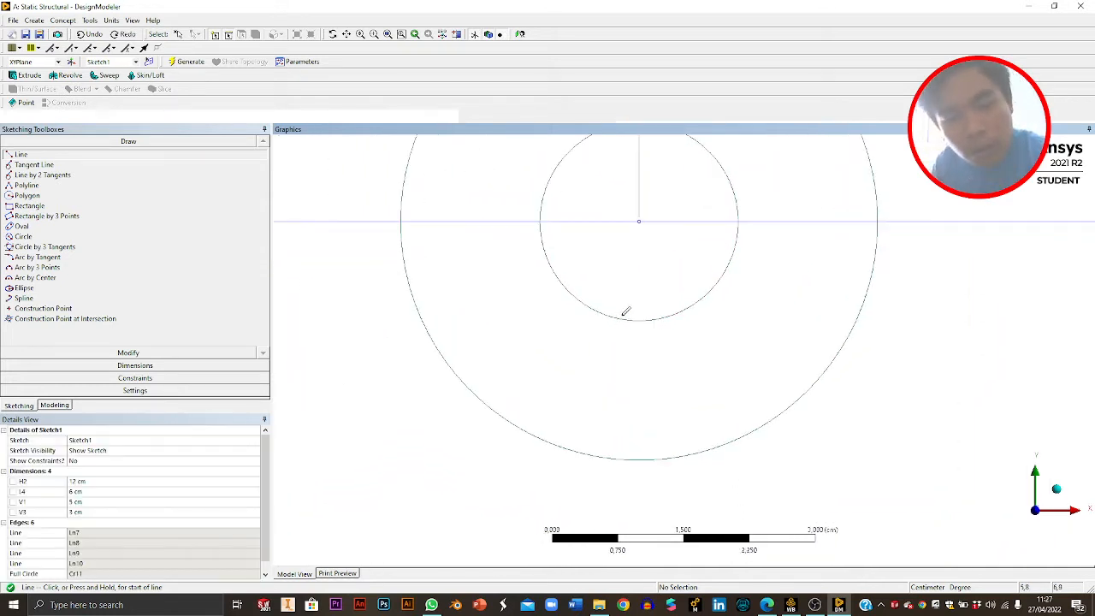
Draw two slanted lines from the rectangle's lower corners to the adjacent crossings of the outer circle and the upper edge.
click(384, 512)
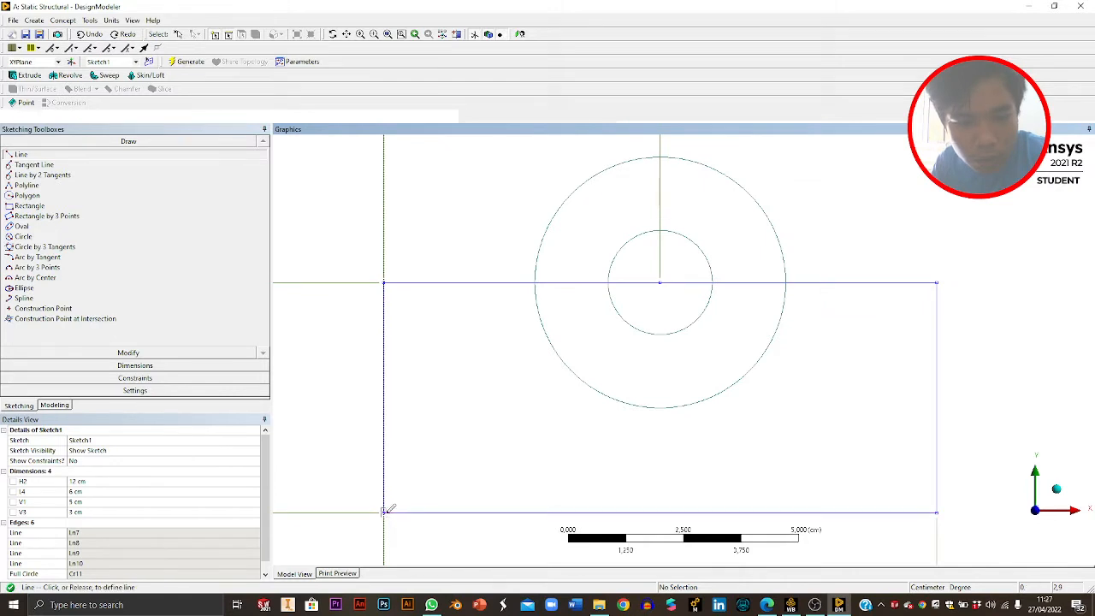
click(535, 282)
scroll(821, 287, down, 2)
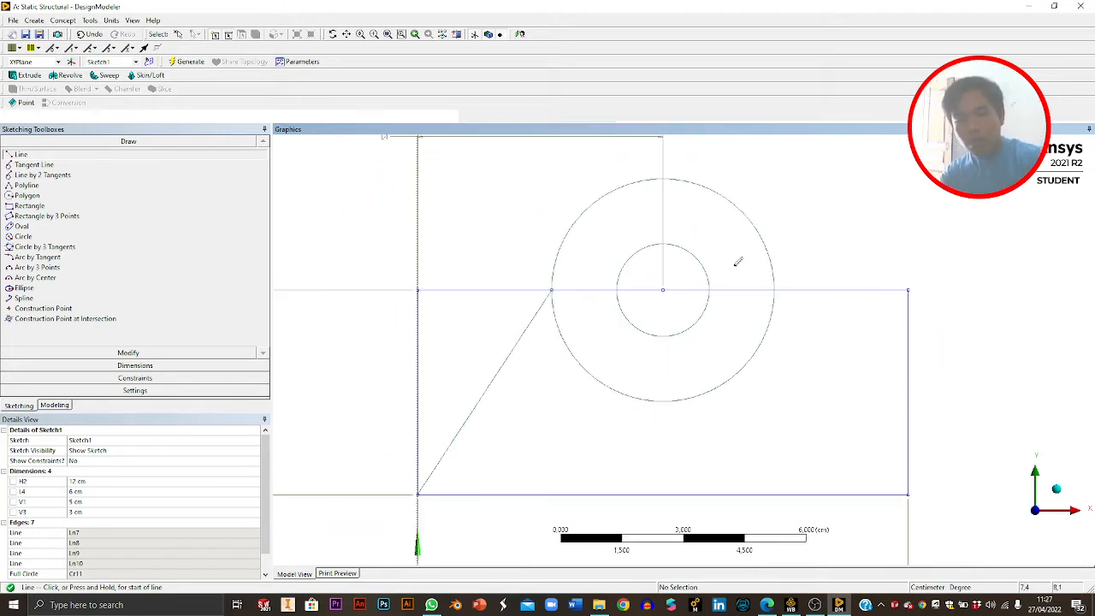
scroll(792, 317, up, 1)
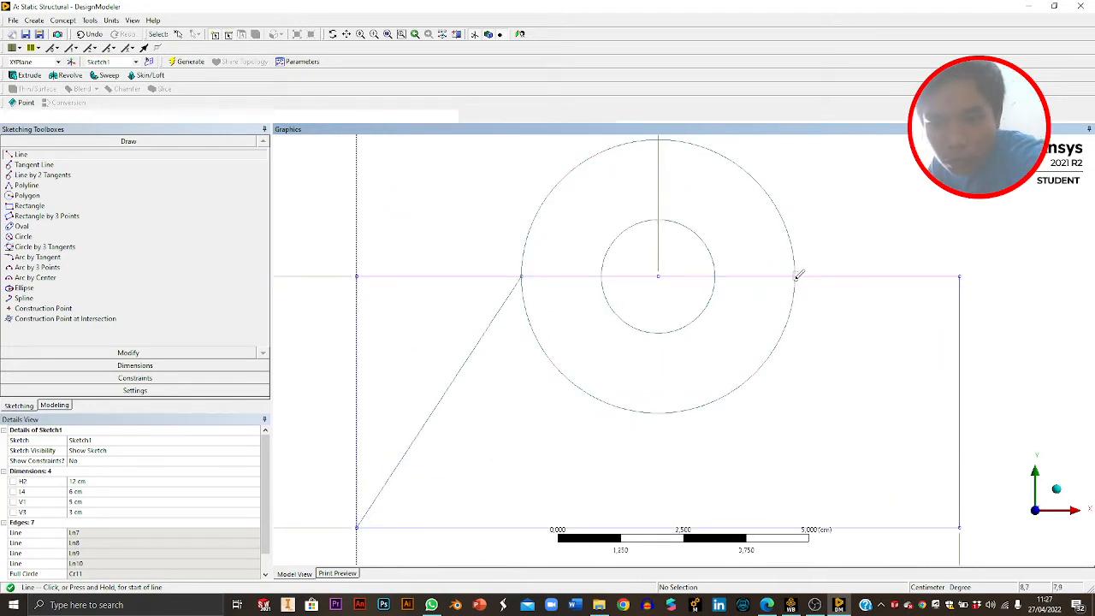
click(796, 275)
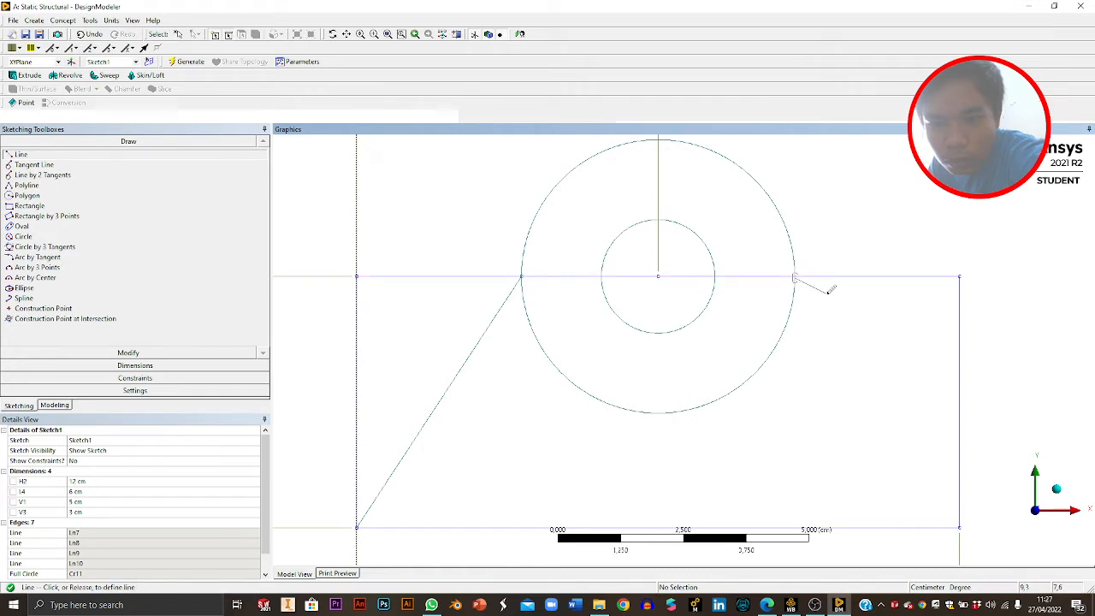
key(Escape)
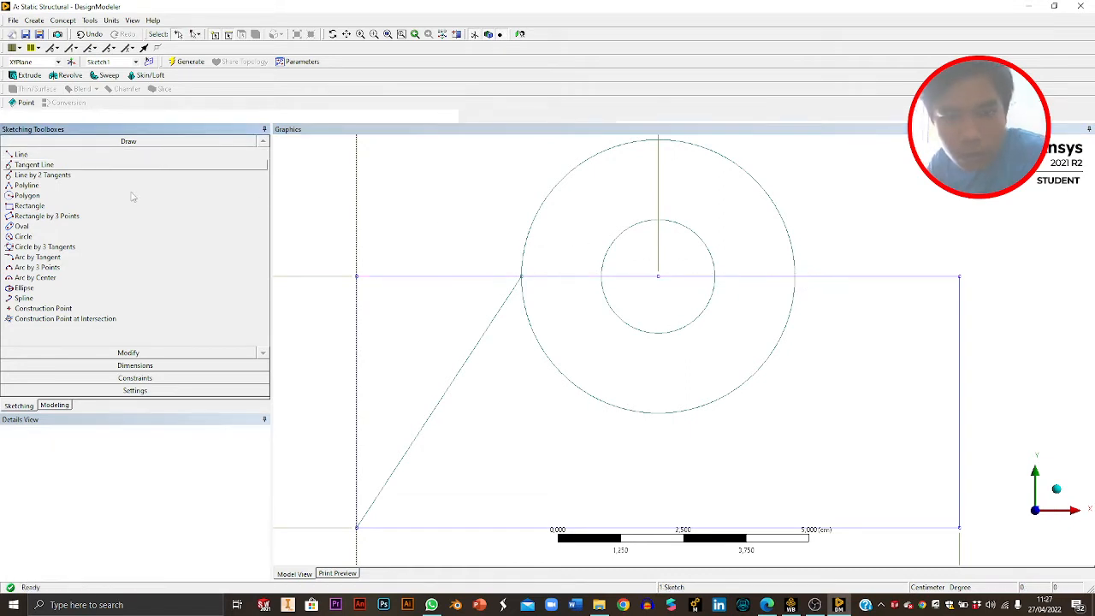
click(28, 155)
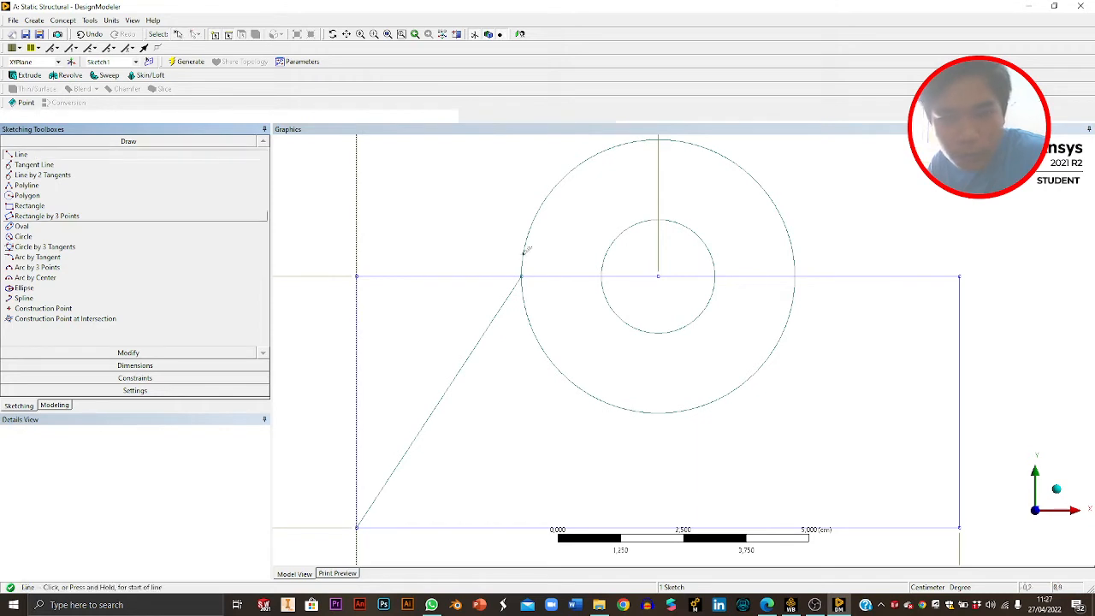
click(795, 274)
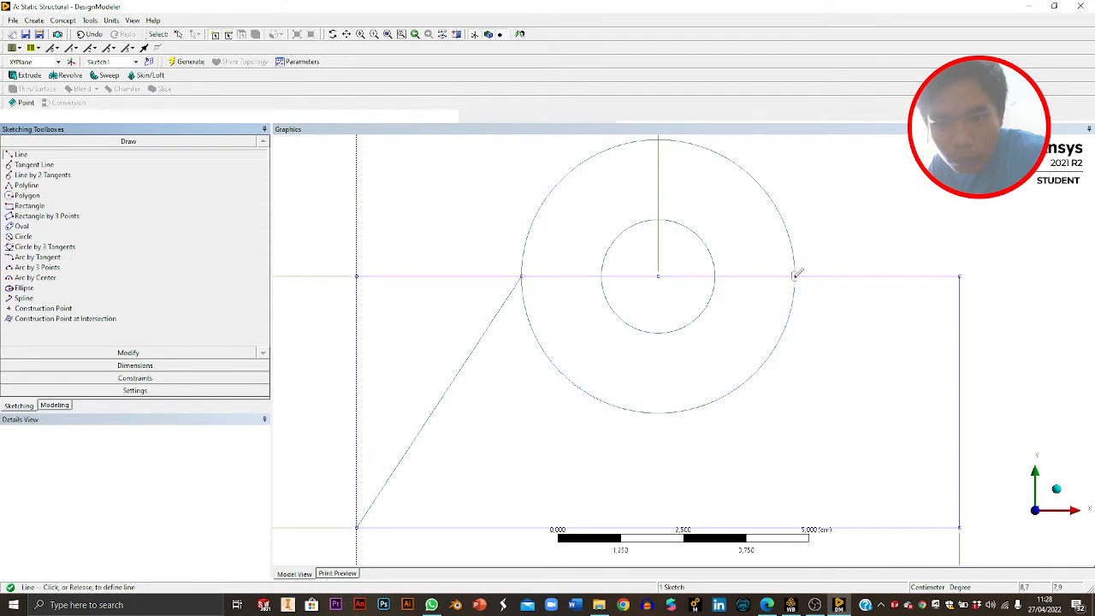
scroll(819, 288, down, 3)
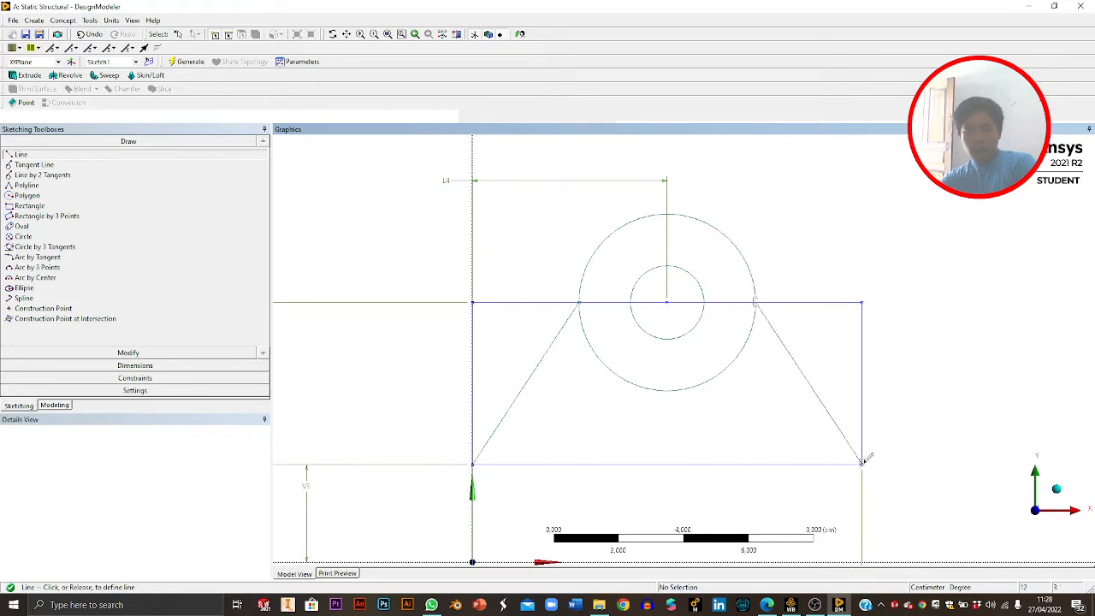
click(862, 462)
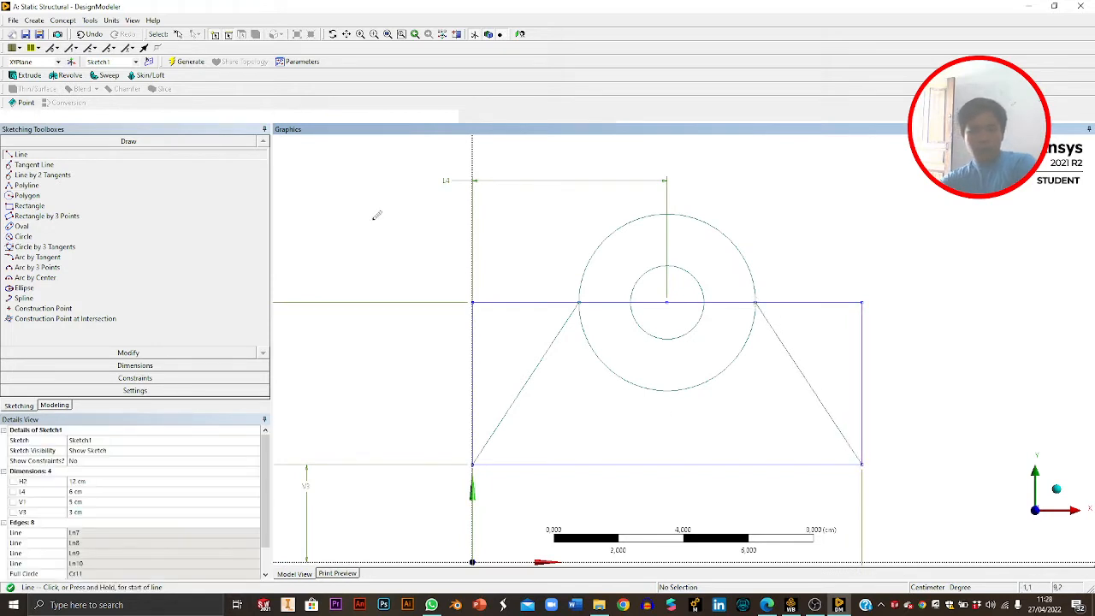
Trim the rectangle's vertical sides, the upper edge outside the outer circle, and the lower halves of both circles.
click(142, 353)
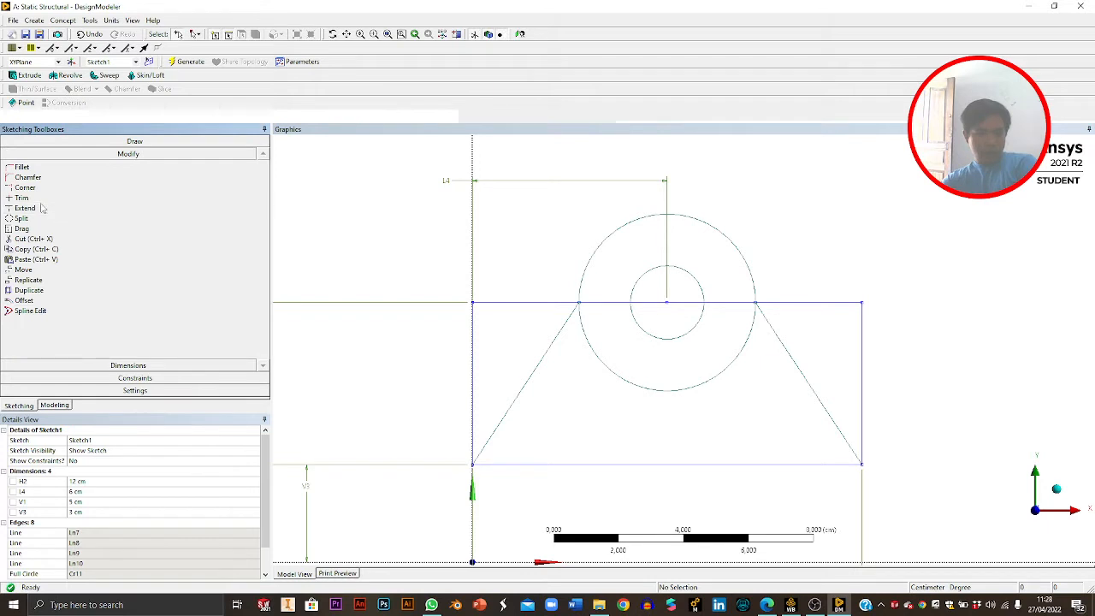
click(32, 198)
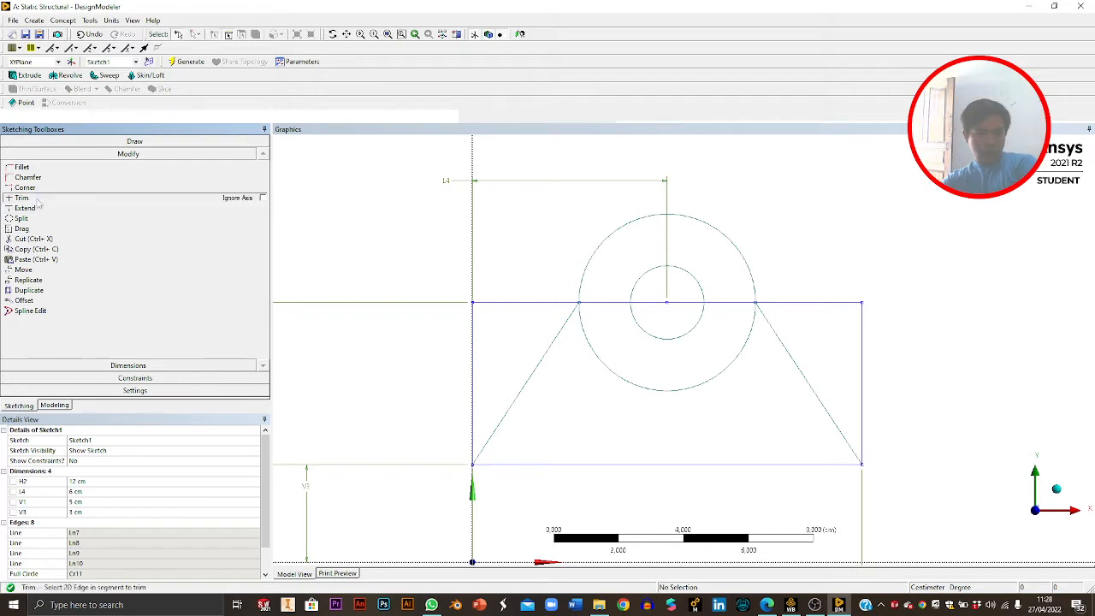
click(523, 302)
click(476, 335)
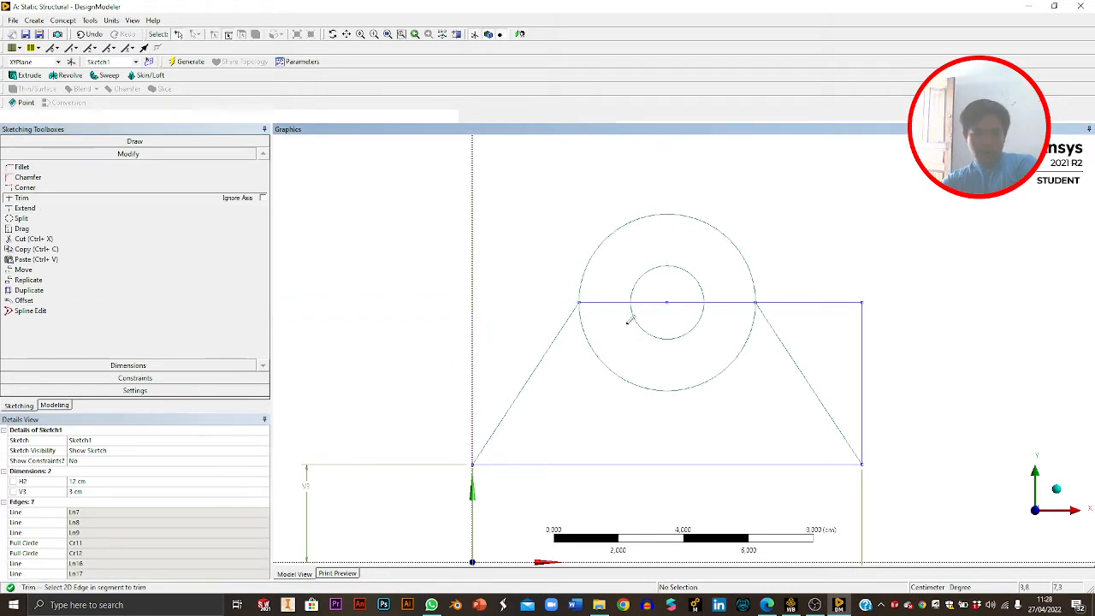
click(803, 303)
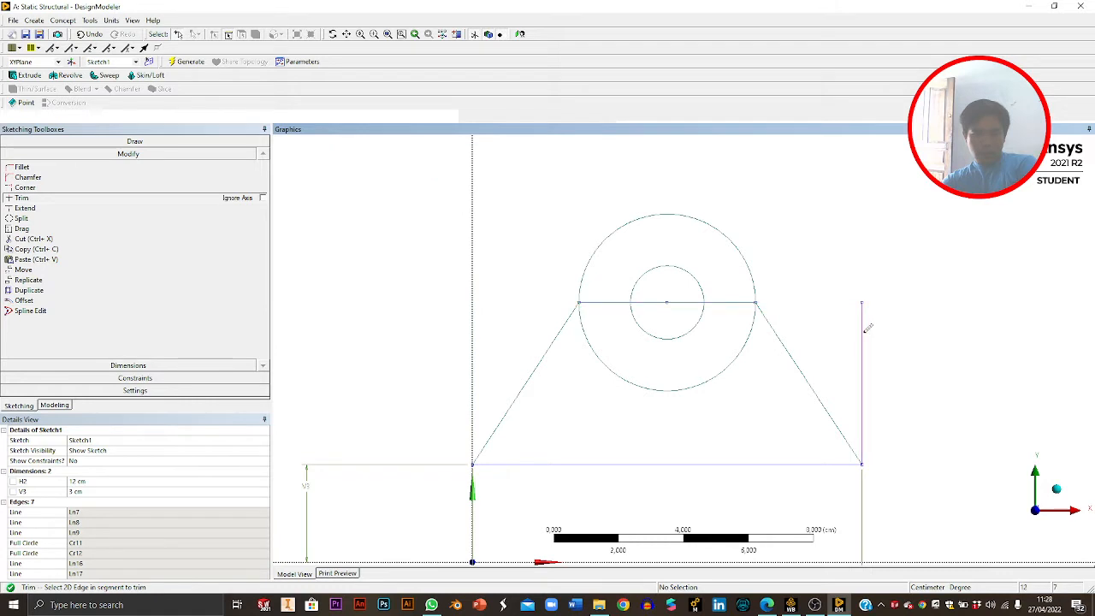
click(866, 329)
click(723, 368)
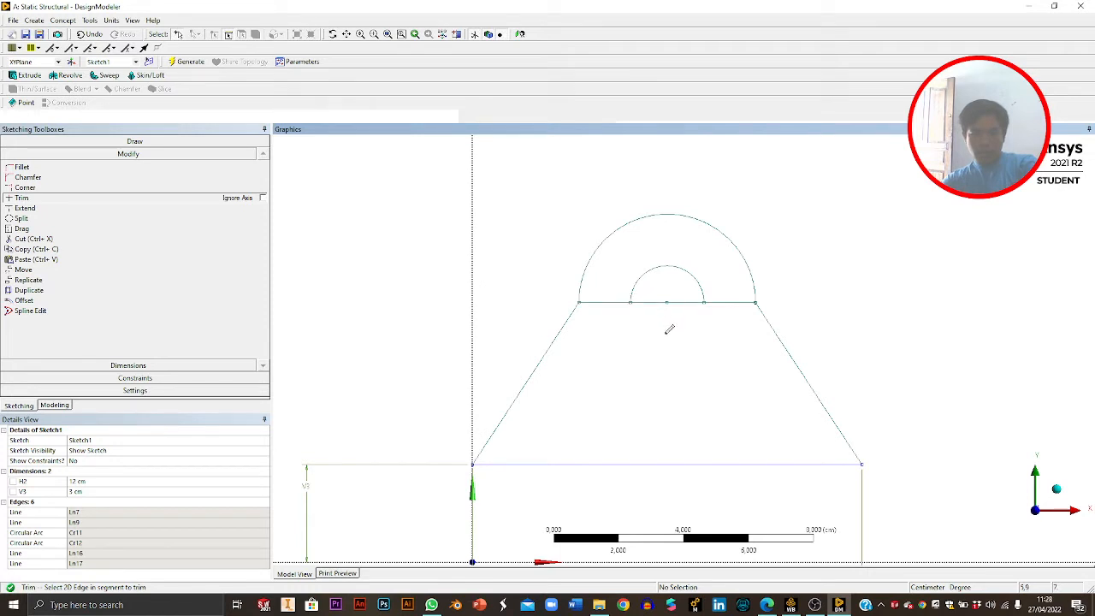
key(Escape)
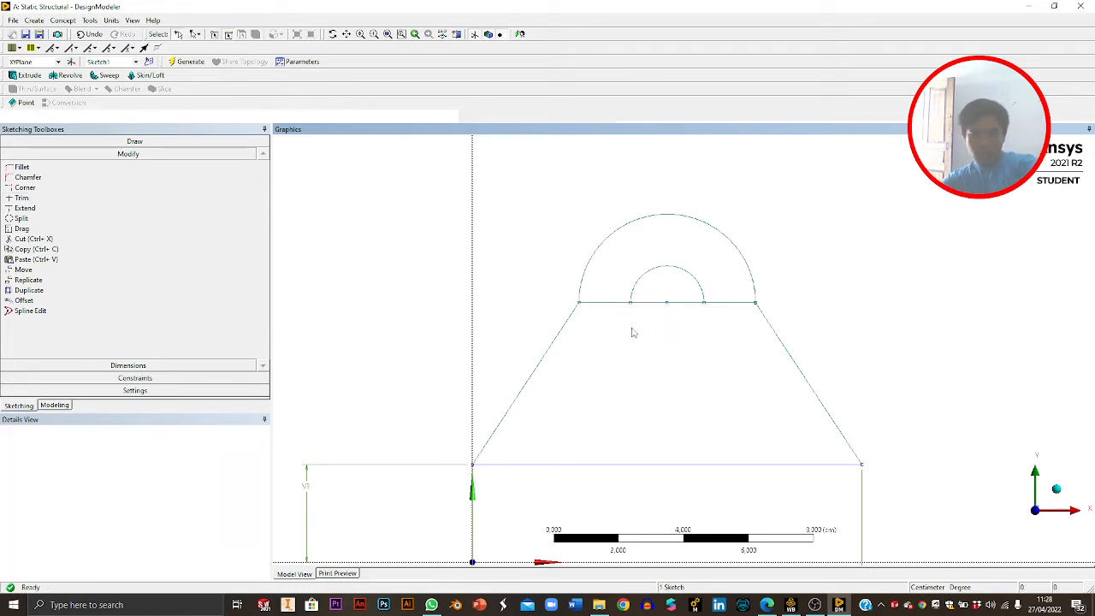
Undo the trim of the inner circle's lower half.
key(ctrl+v)
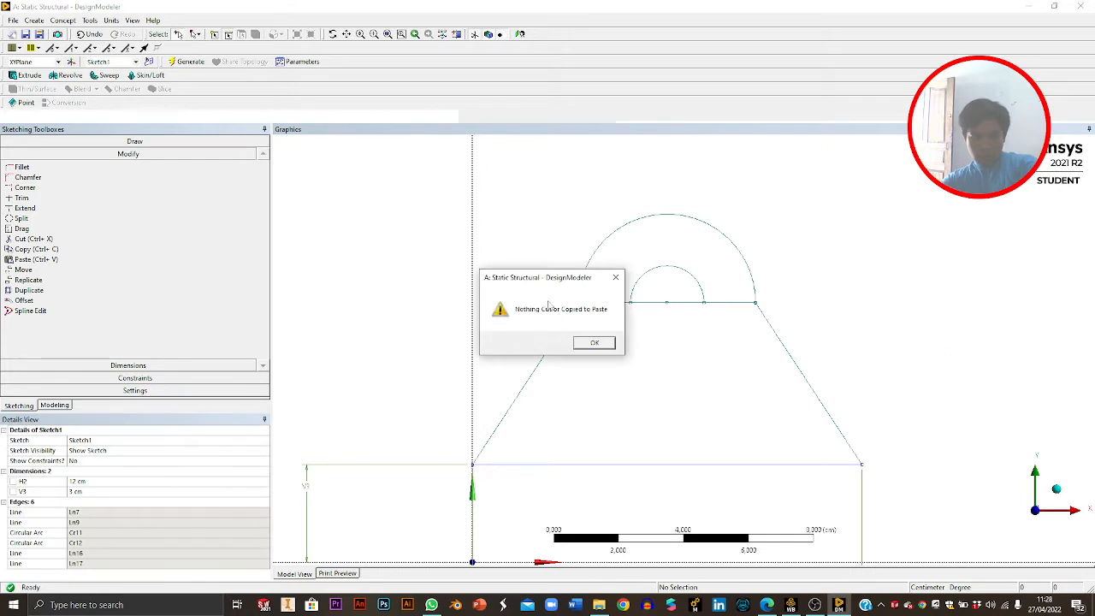
click(615, 279)
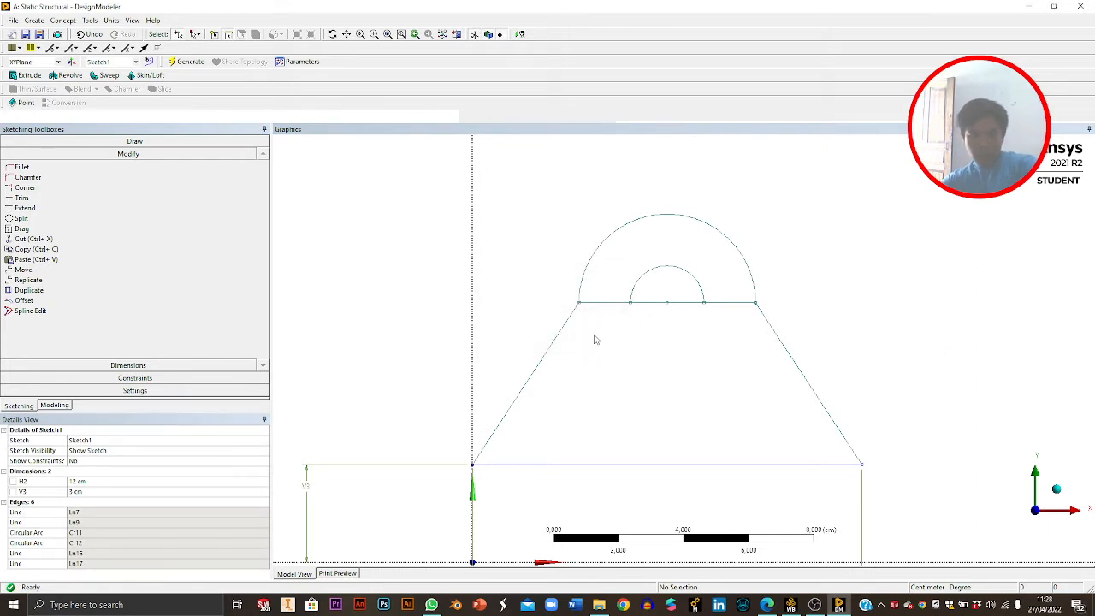
click(24, 270)
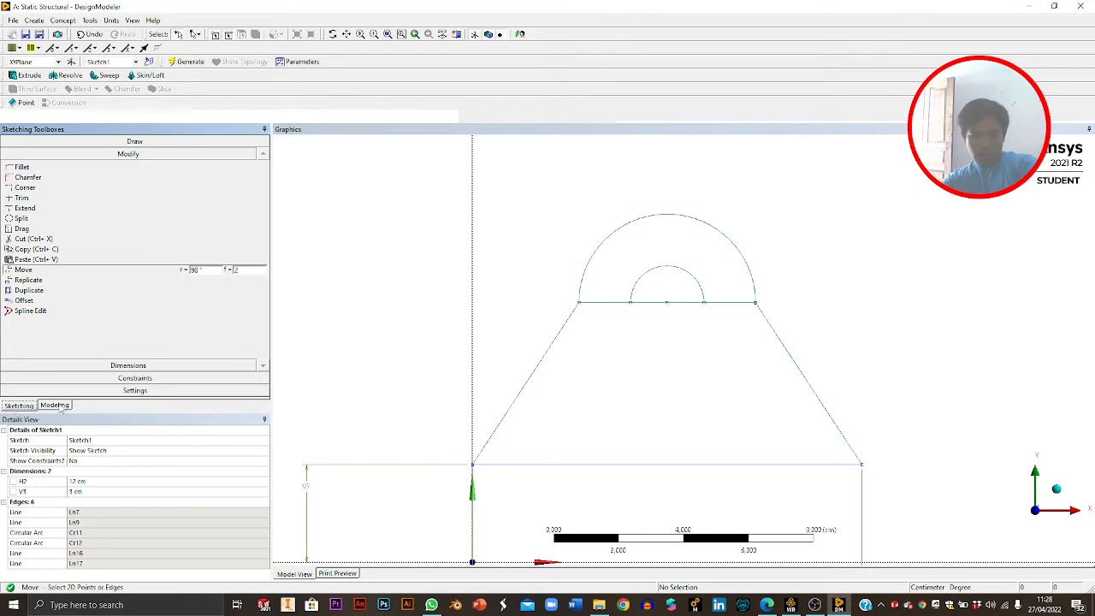
click(55, 405)
click(19, 406)
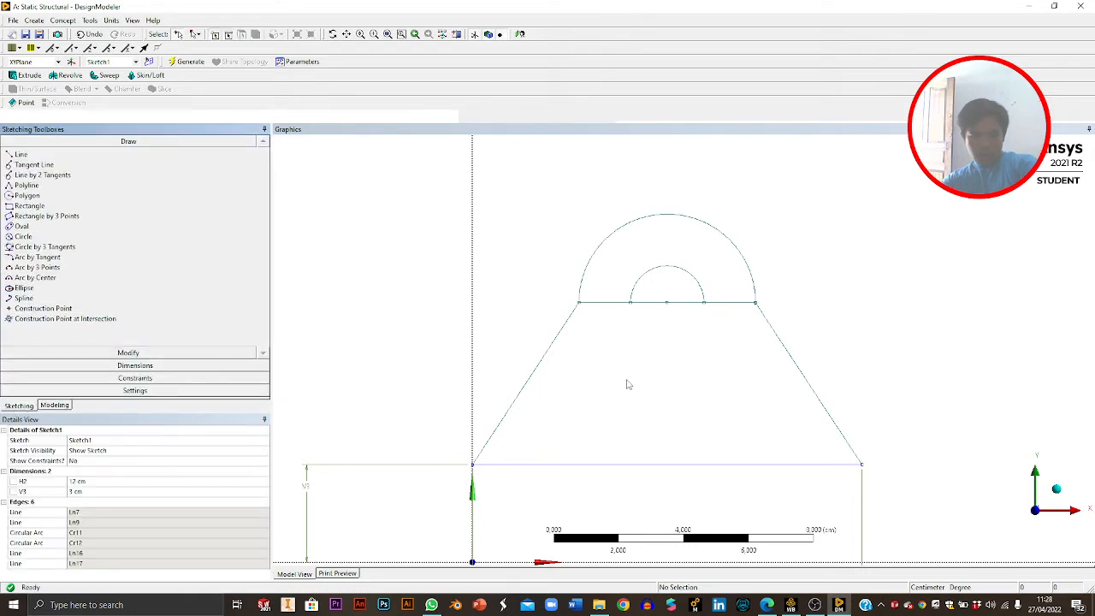
key(ctrl+z)
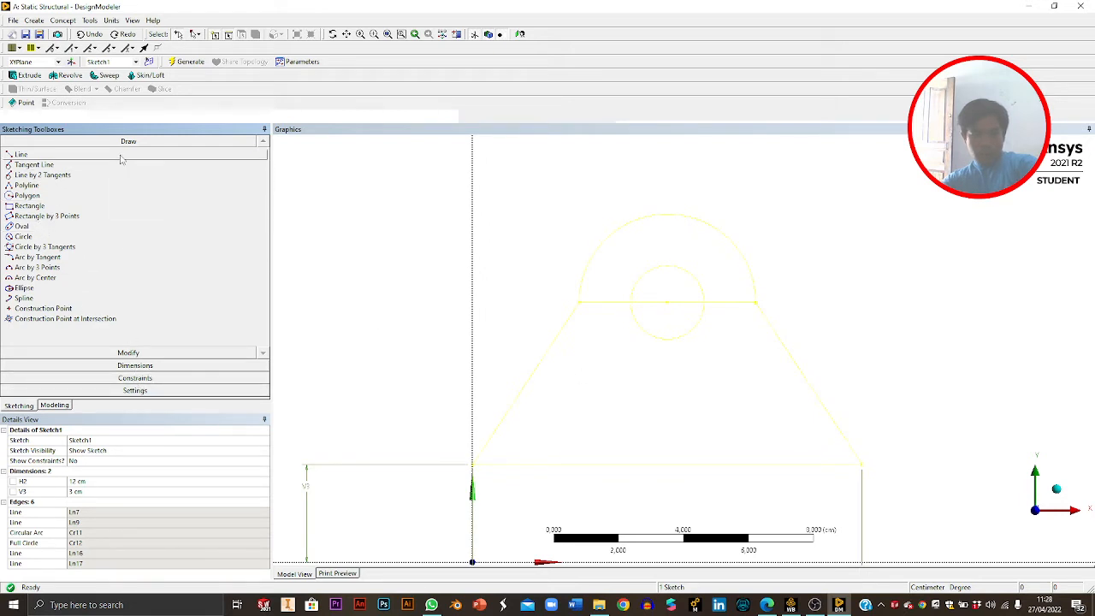
Trim the remaining horizontal segments beneath the outer arc, both beside and inside the inner circle.
click(128, 353)
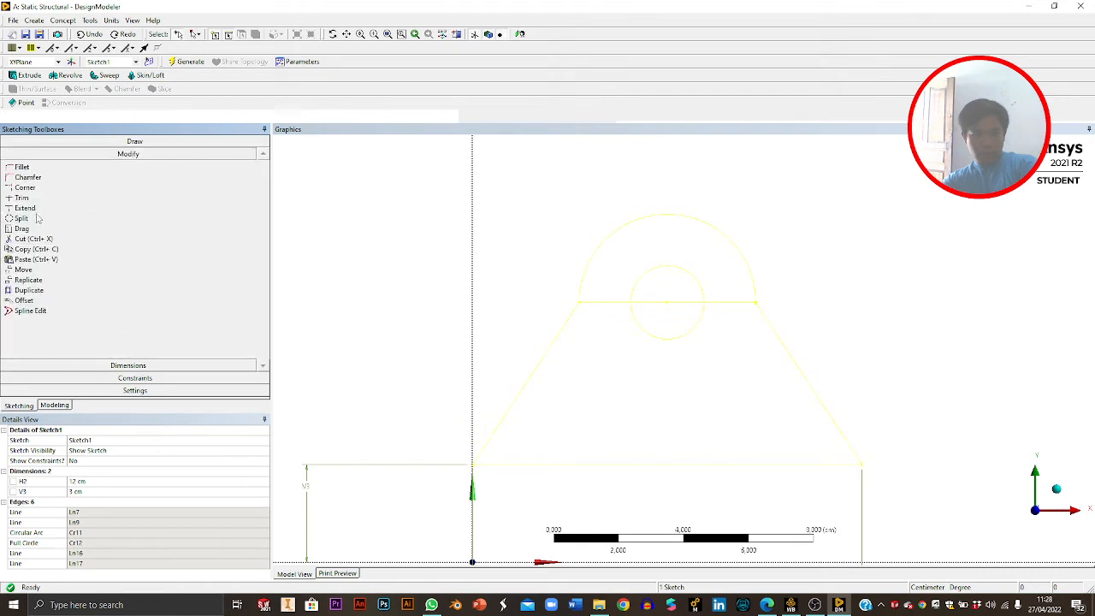
click(613, 302)
click(731, 302)
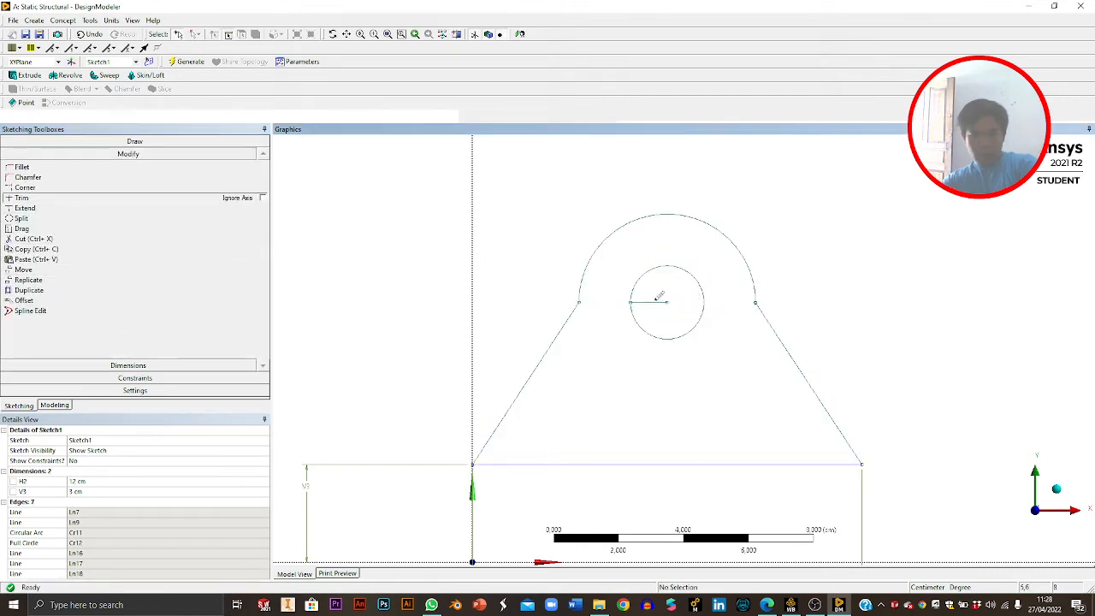
click(657, 300)
Extrude Sketch1 in the normal direction with a fixed depth of 20 cm, using Add Material, and generate the body.
scroll(625, 268, down, 3)
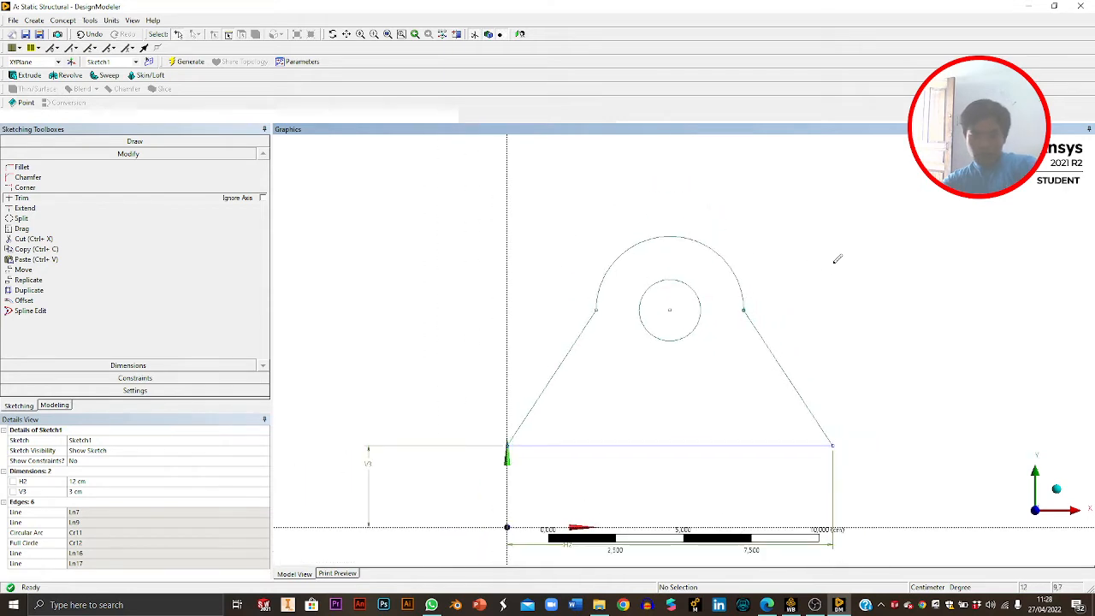
mouse_move(838, 260)
middle_down()
mouse_move(692, 274)
mouse_move(807, 262)
mouse_move(802, 289)
middle_up()
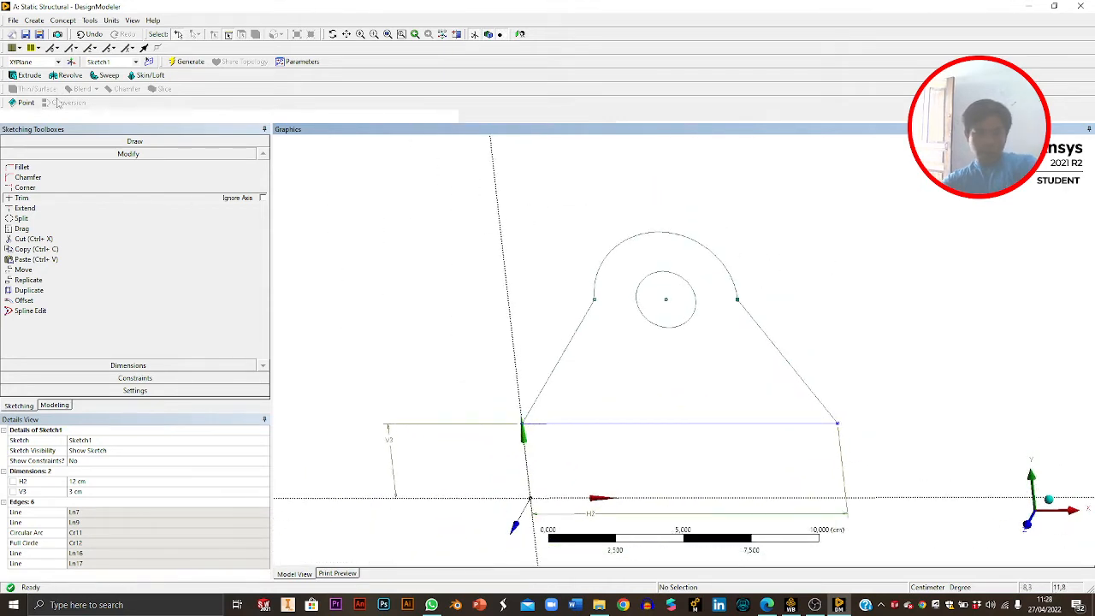
click(35, 20)
click(48, 47)
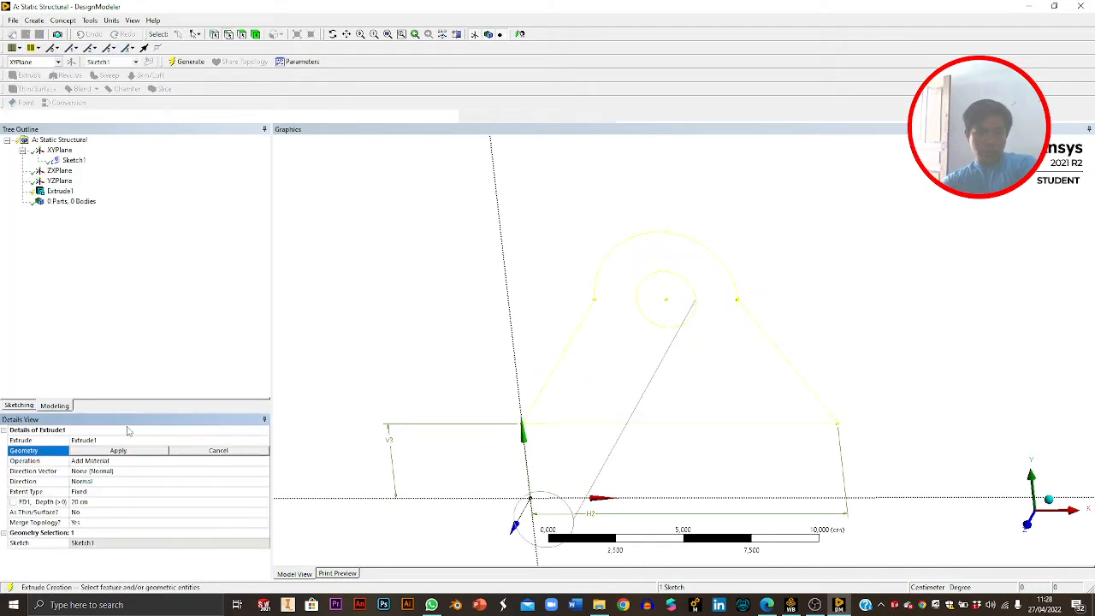
click(74, 161)
click(128, 450)
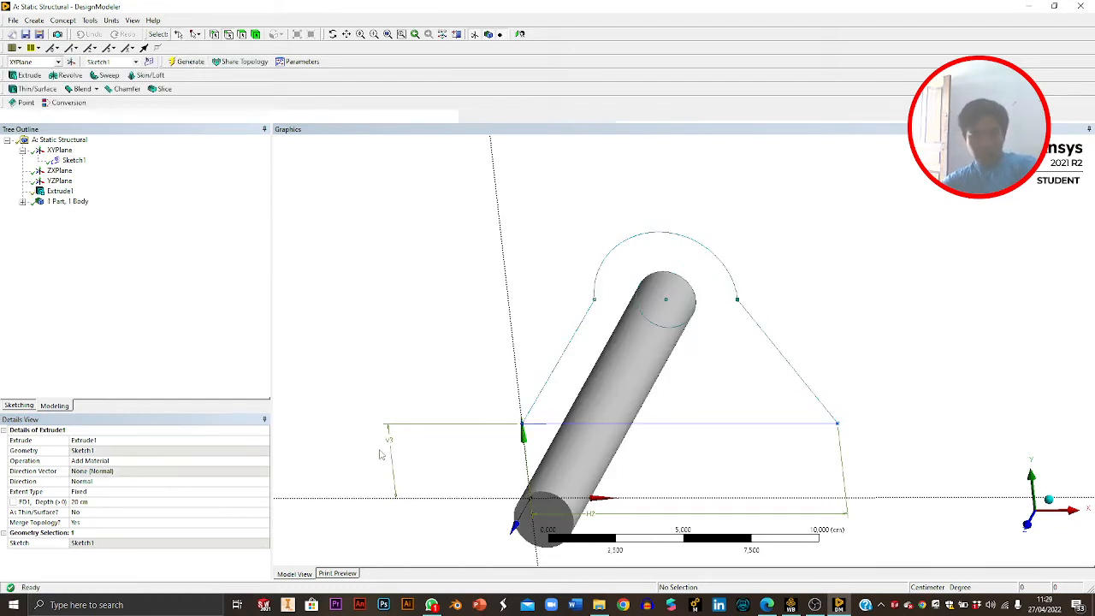
right_click(70, 163)
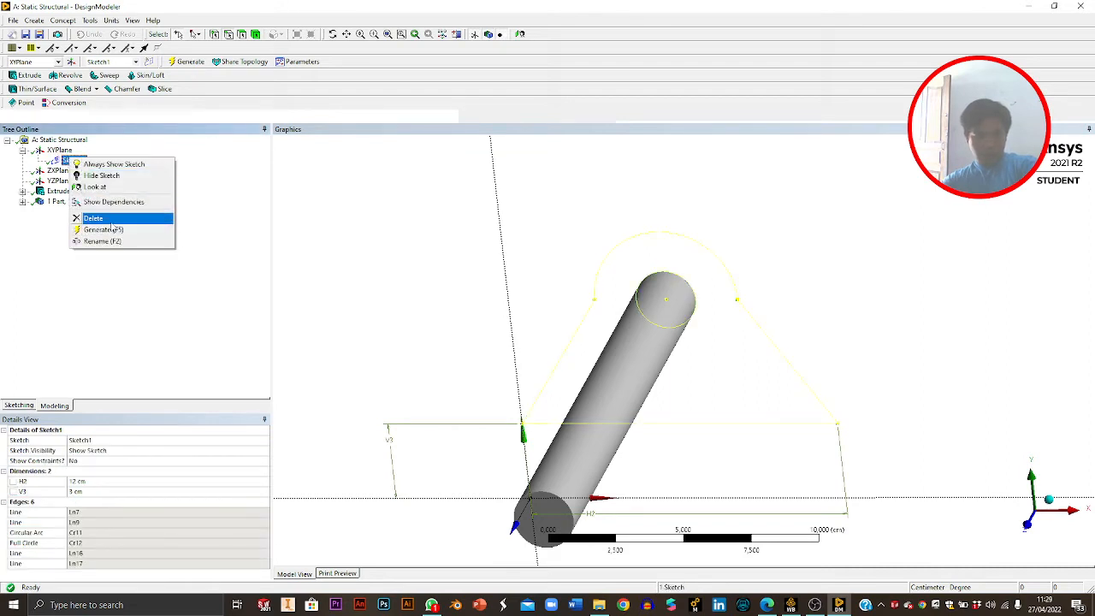
click(197, 306)
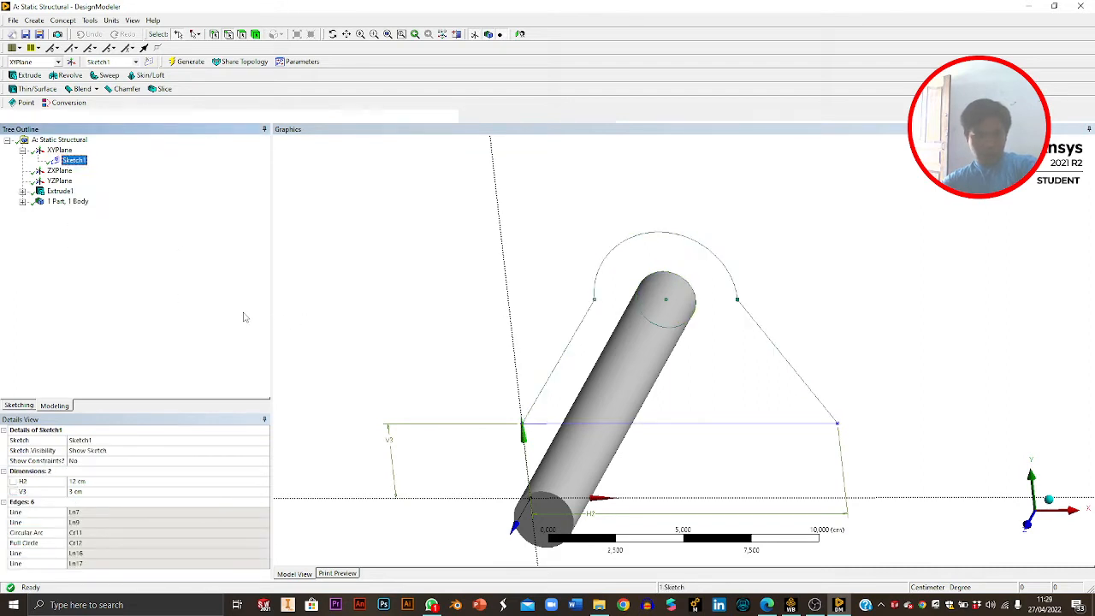
Delete the Extrude1 feature and its Sketch1 from the model.
right_click(61, 193)
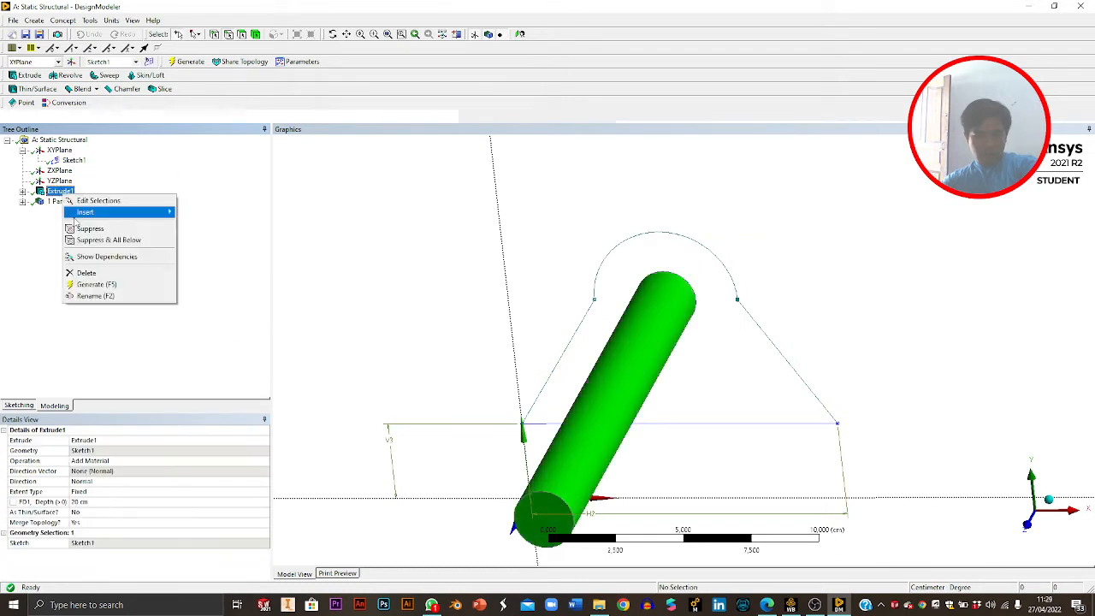
click(163, 274)
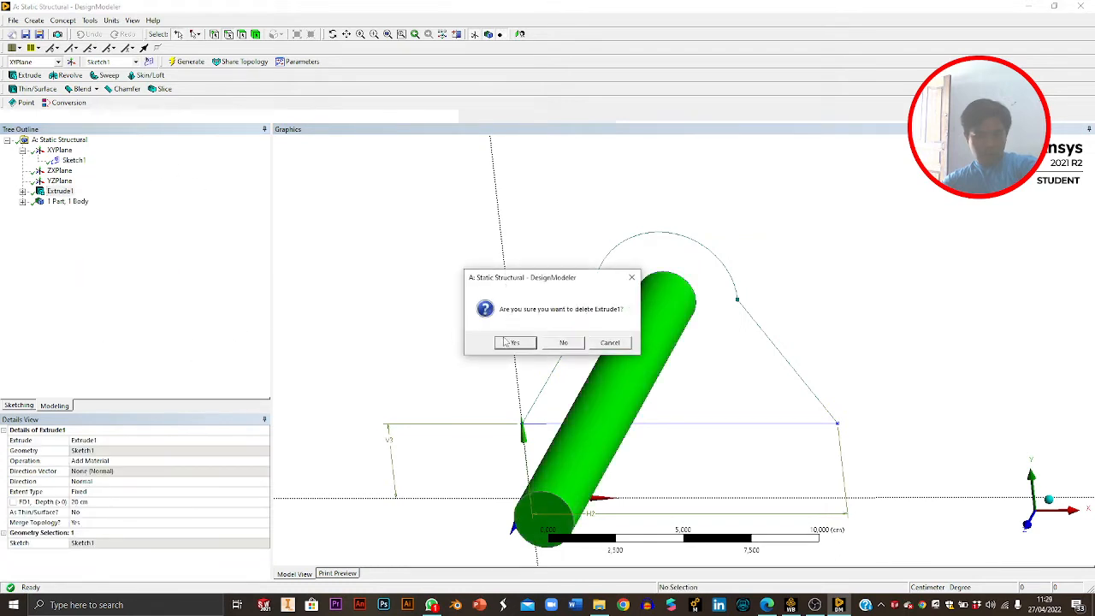
click(508, 342)
click(73, 161)
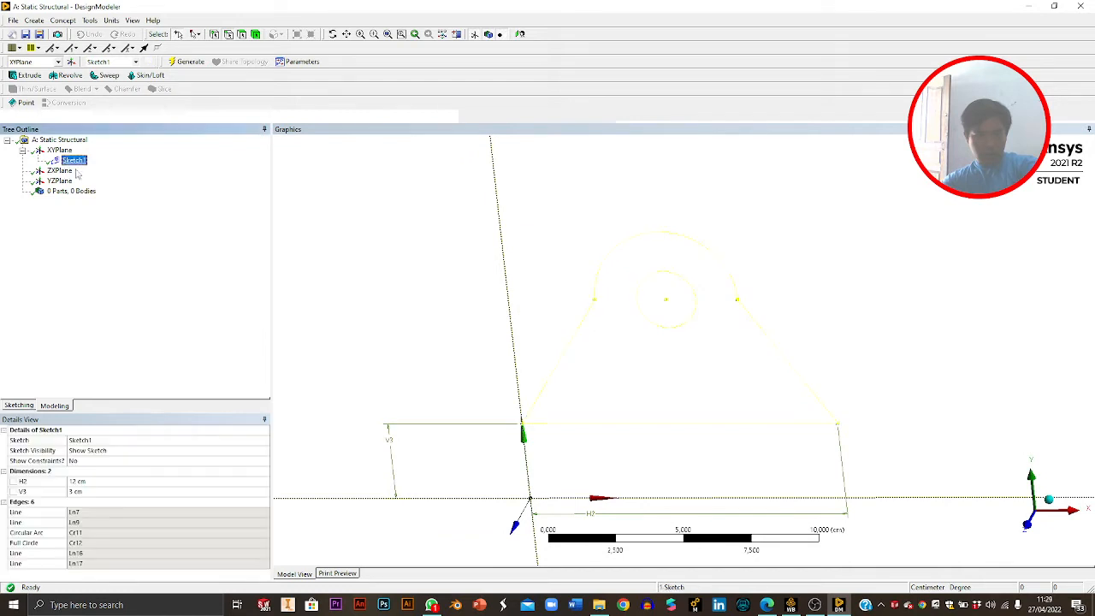
click(87, 435)
right_click(68, 163)
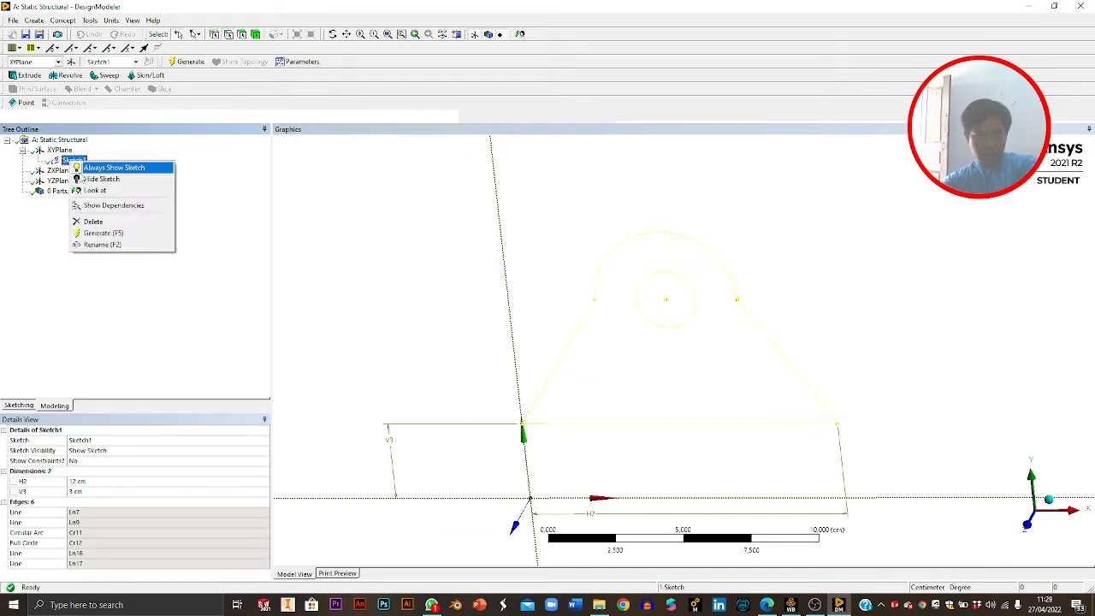
click(96, 223)
click(516, 342)
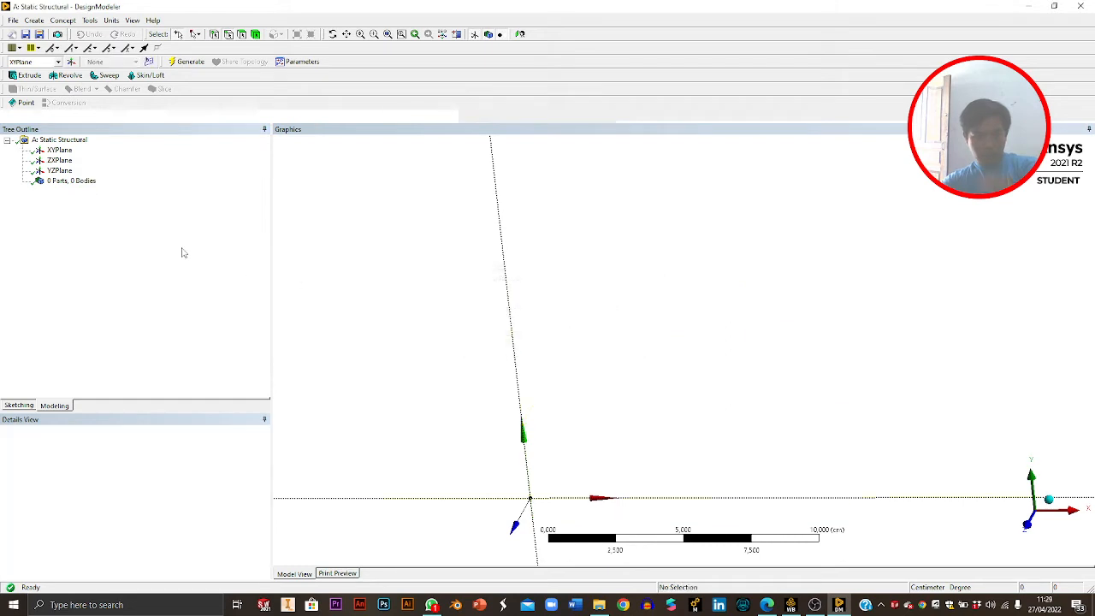
Sketch a rectangle about 69 cm wide and 40 cm high on the XY plane, starting on the Y axis and lying above the X axis.
click(60, 151)
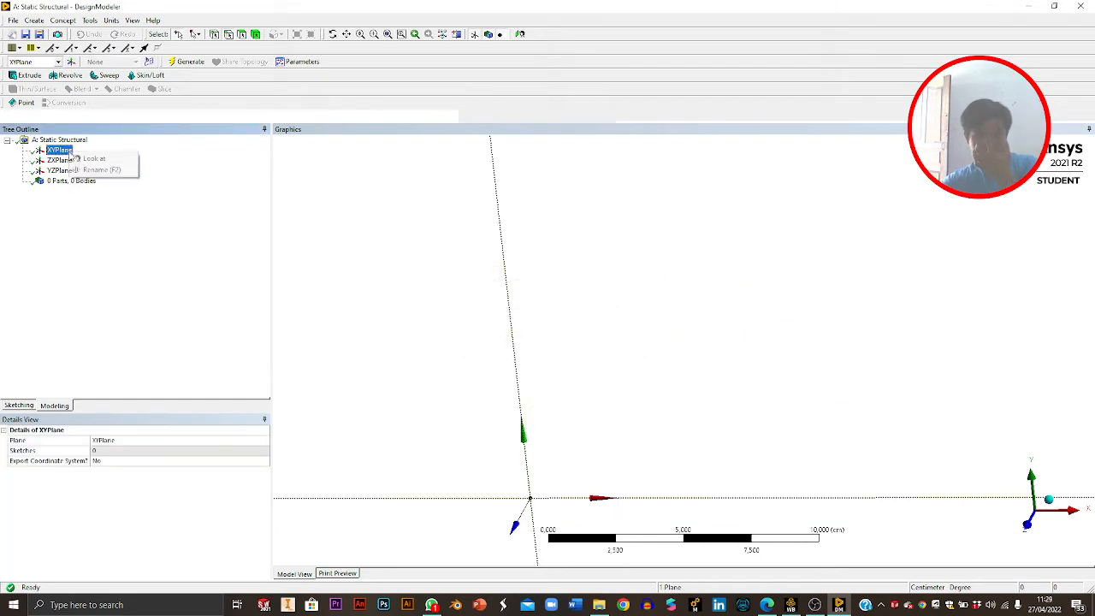
scroll(575, 335, up, 1)
scroll(570, 366, down, 2)
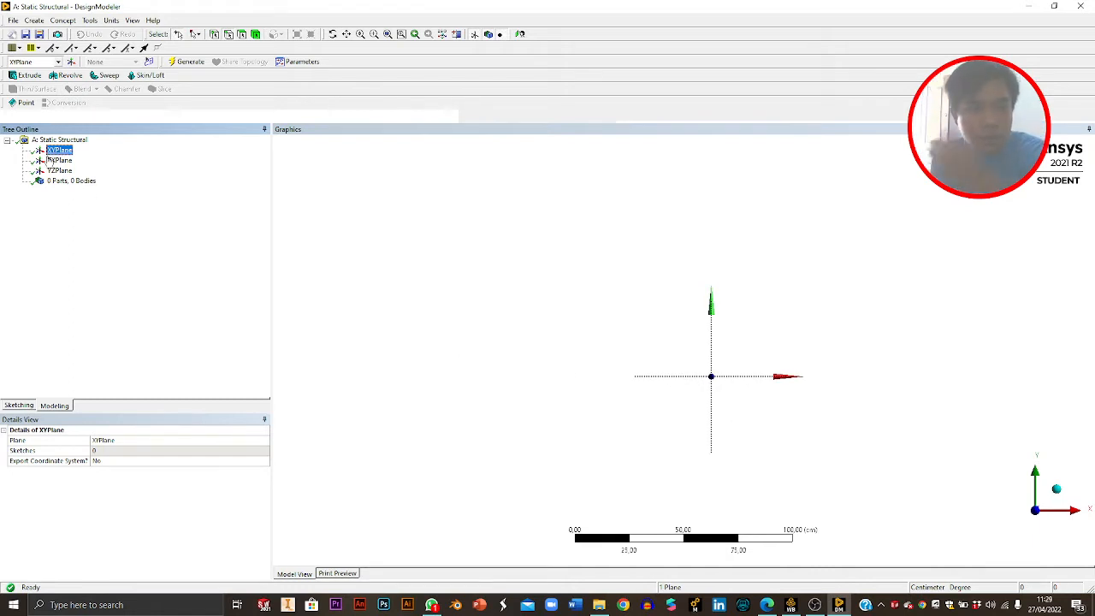
click(35, 406)
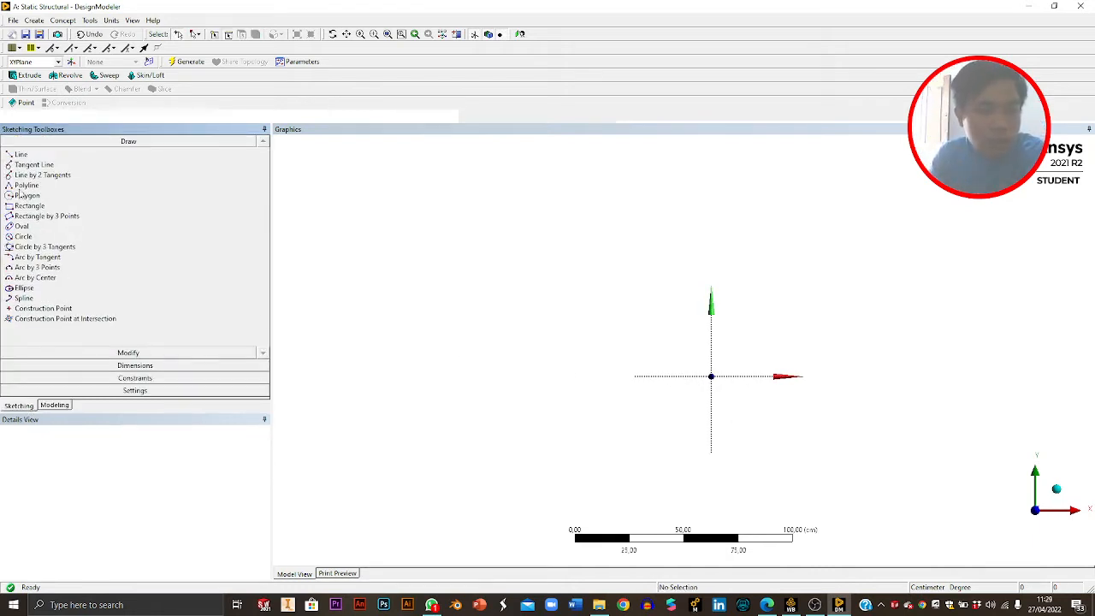
click(29, 206)
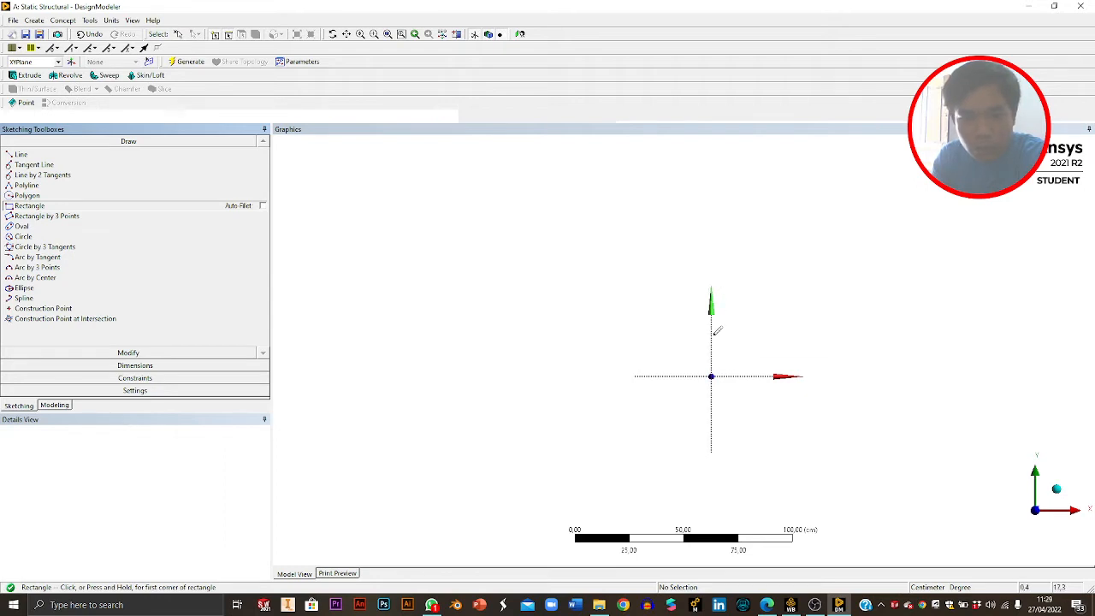
click(711, 247)
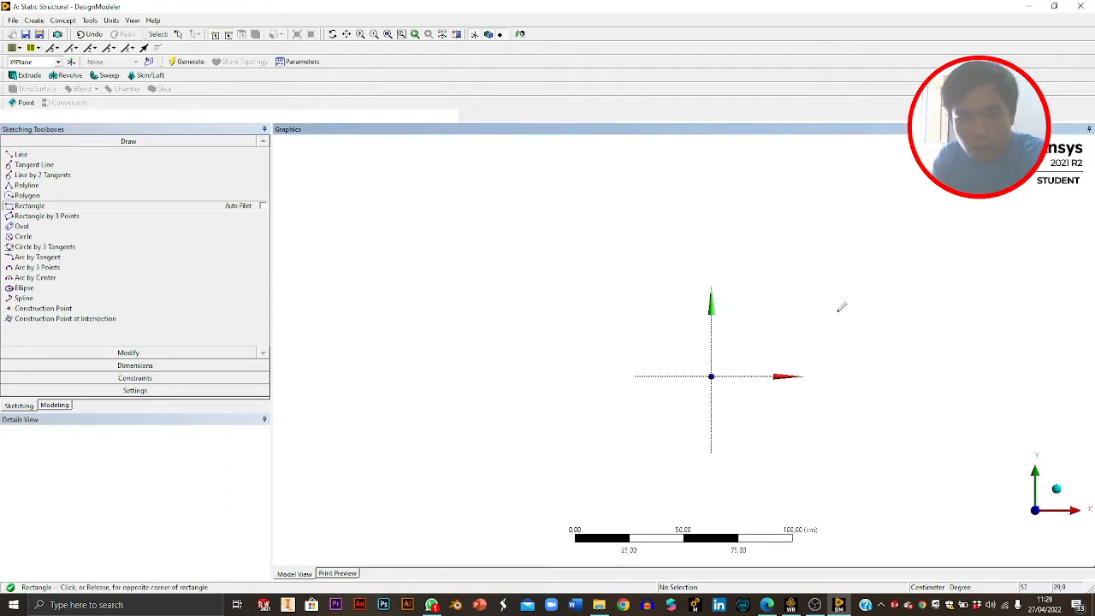
click(861, 333)
scroll(685, 351, up, 1)
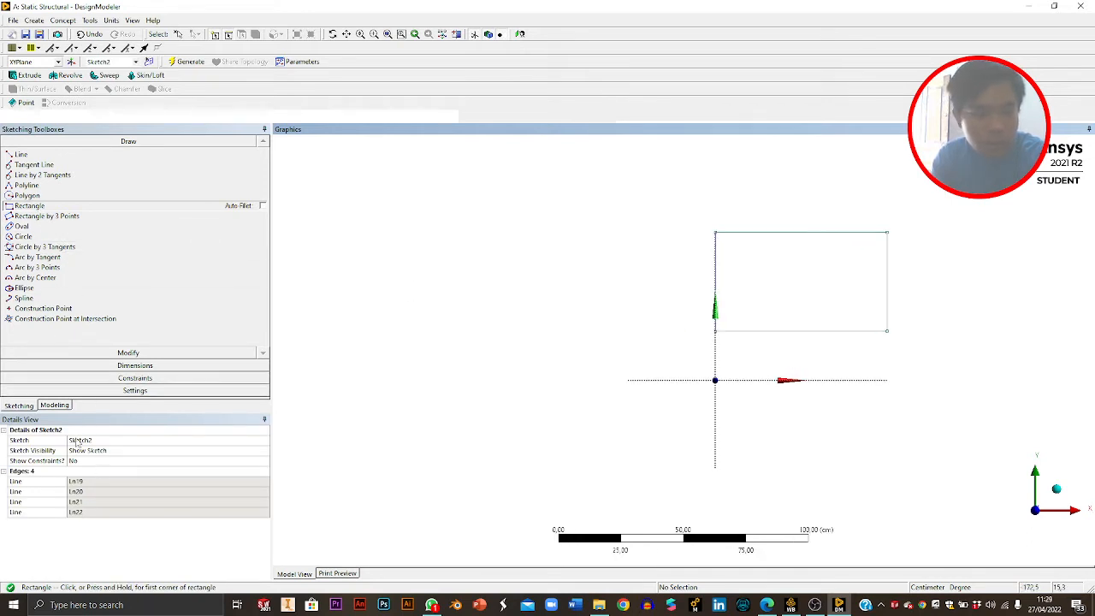
Dimension the height of the rectangle's side on the Y axis and the width of its upper edge.
click(129, 365)
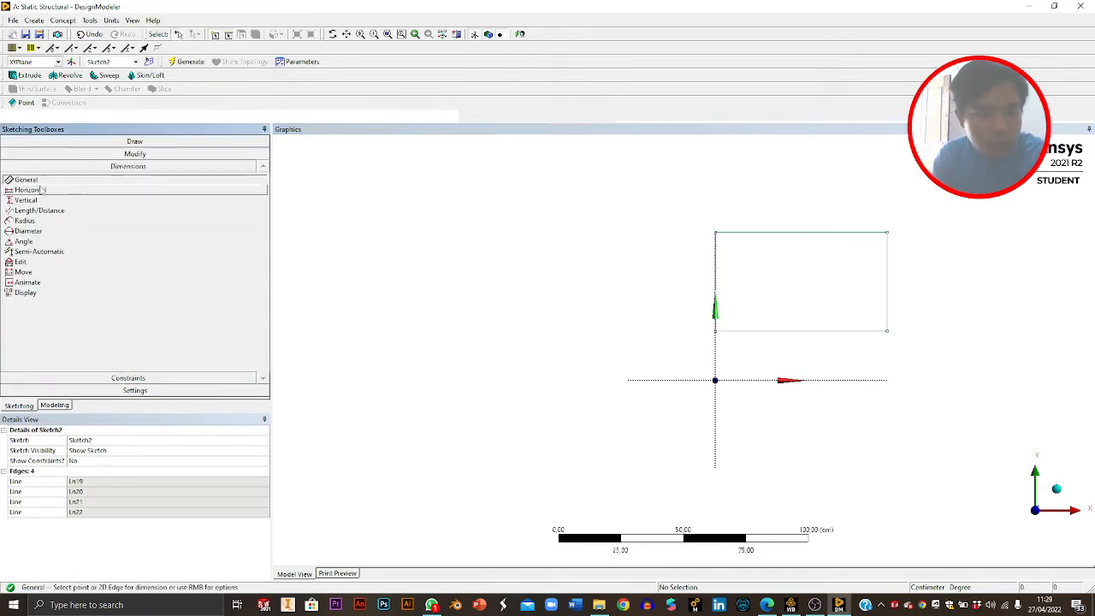
click(716, 275)
click(652, 276)
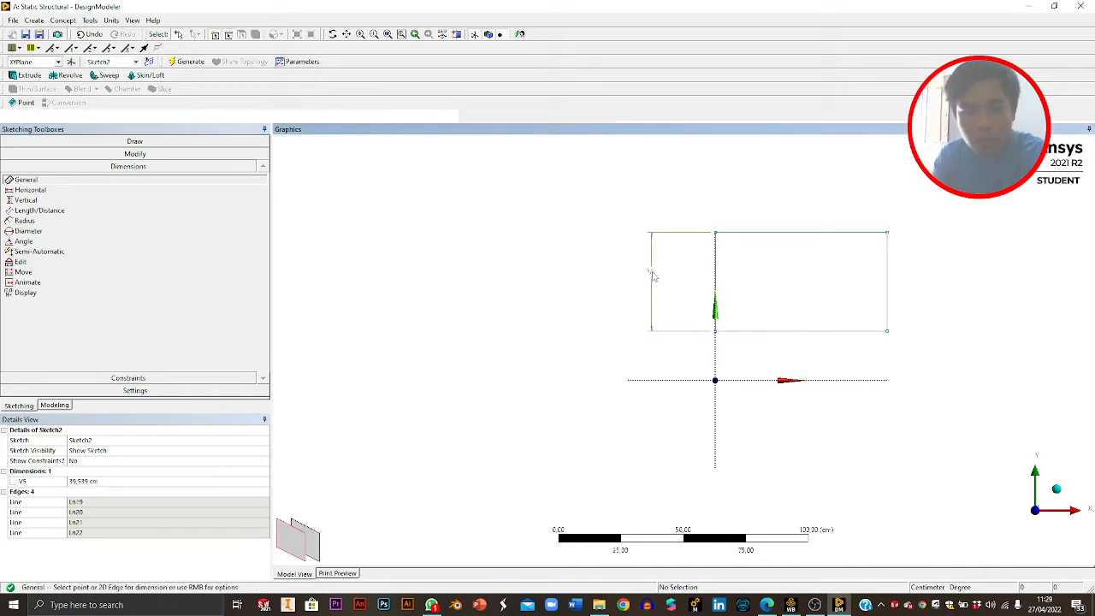
click(776, 233)
click(773, 194)
Set the rectangle's width to 12 cm and its height to 5 cm.
click(100, 481)
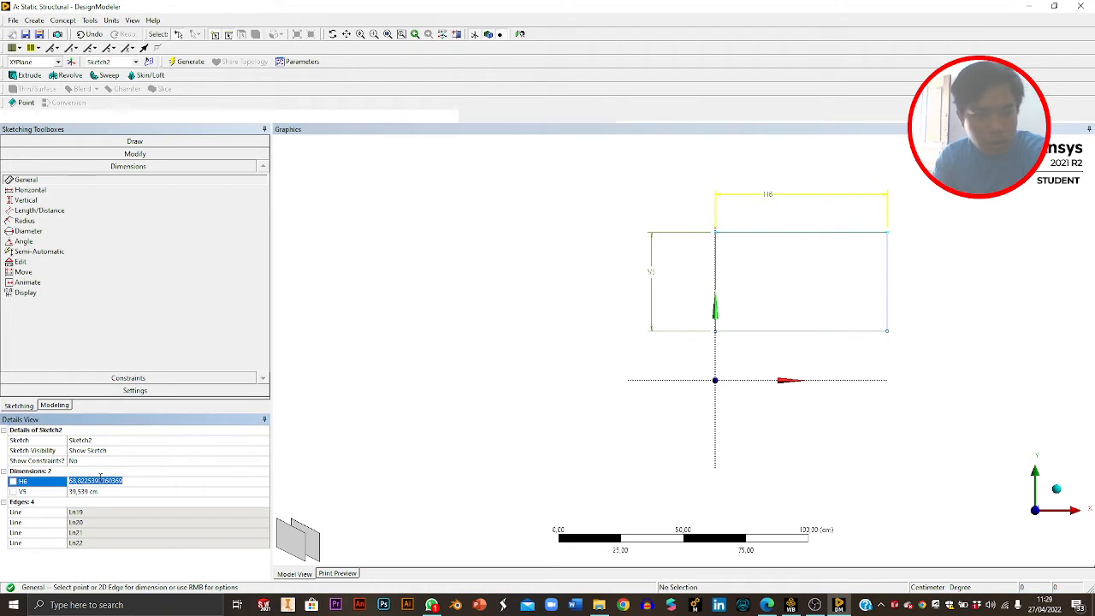
text(12)
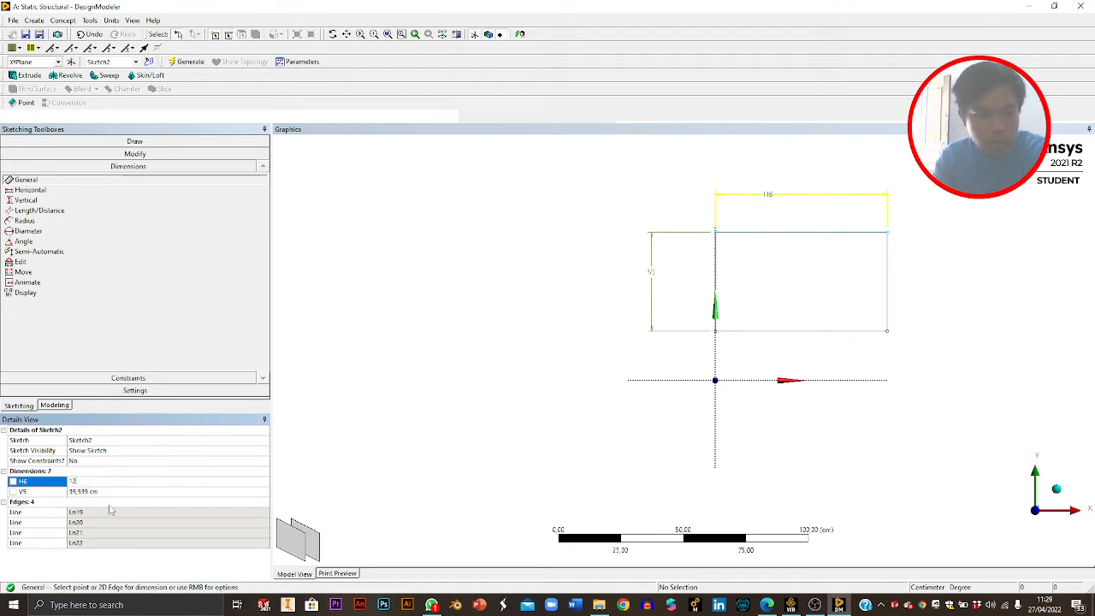
click(109, 501)
click(103, 492)
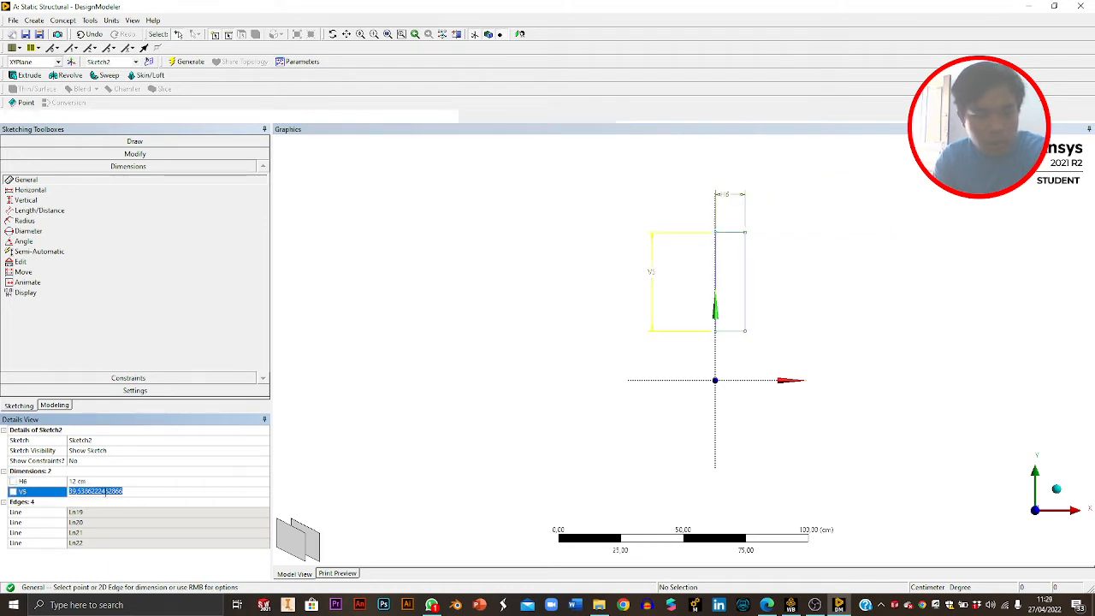
text(5)
key(Return)
scroll(770, 327, up, 1)
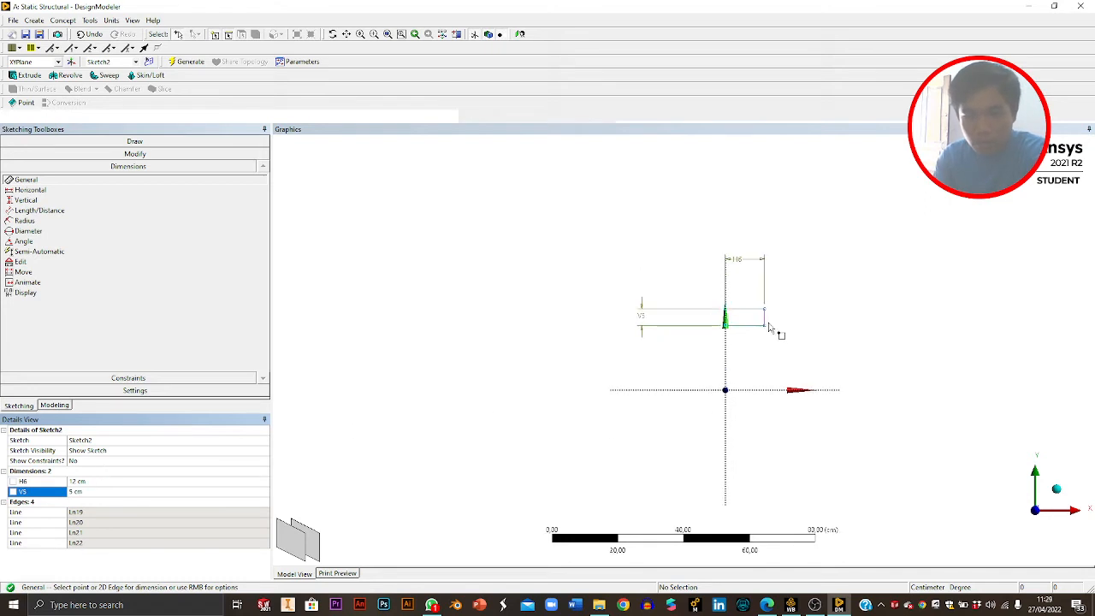
Dimension the distance between the rectangle's lower edge and the X axis and set it to 3 cm.
click(39, 209)
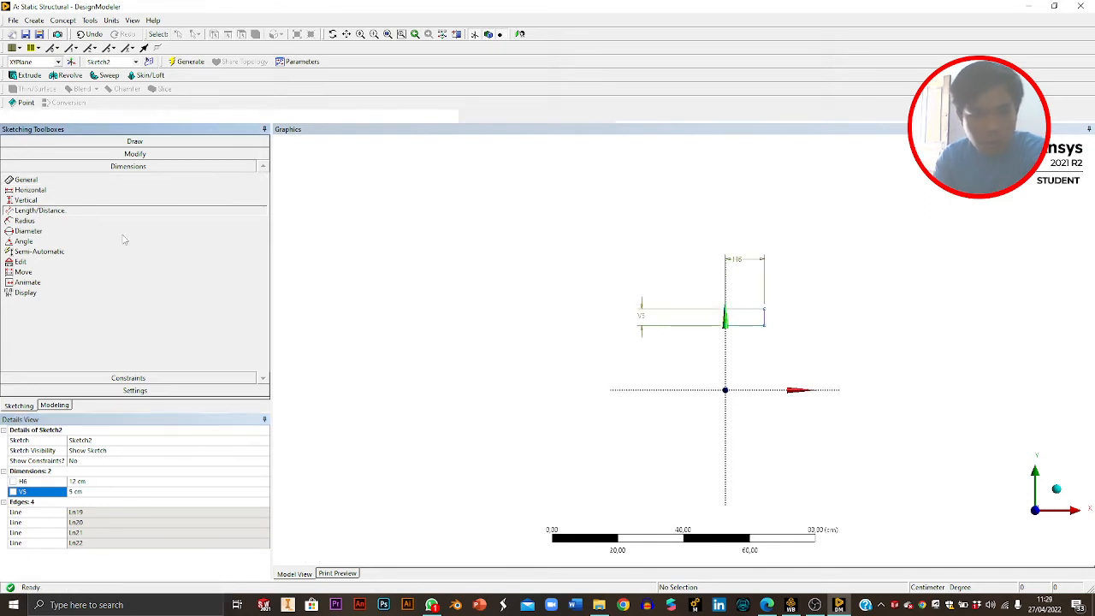
click(744, 326)
click(726, 391)
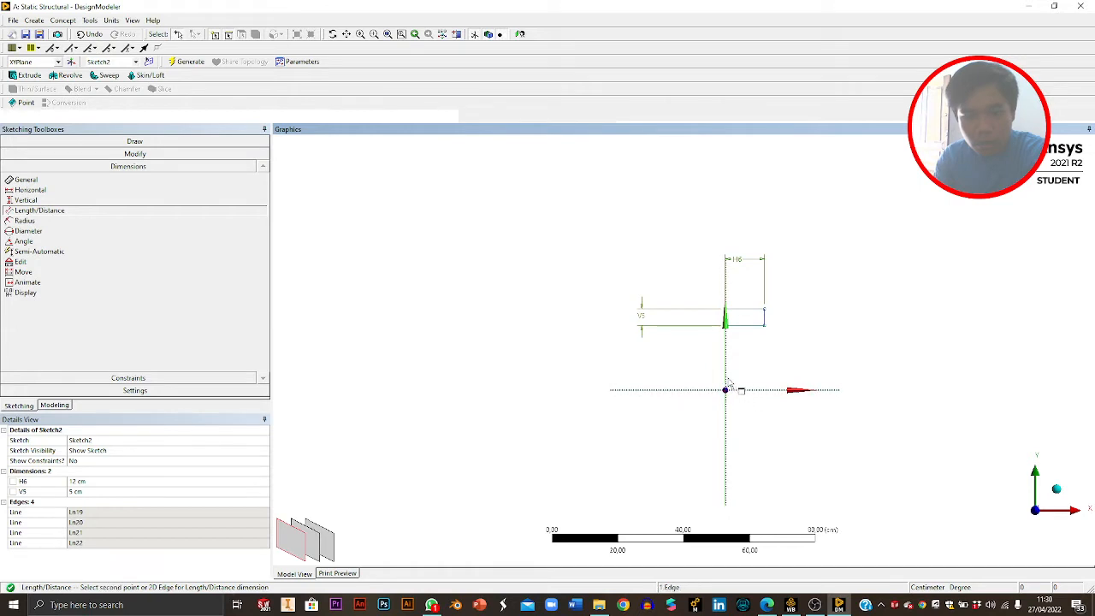
click(725, 395)
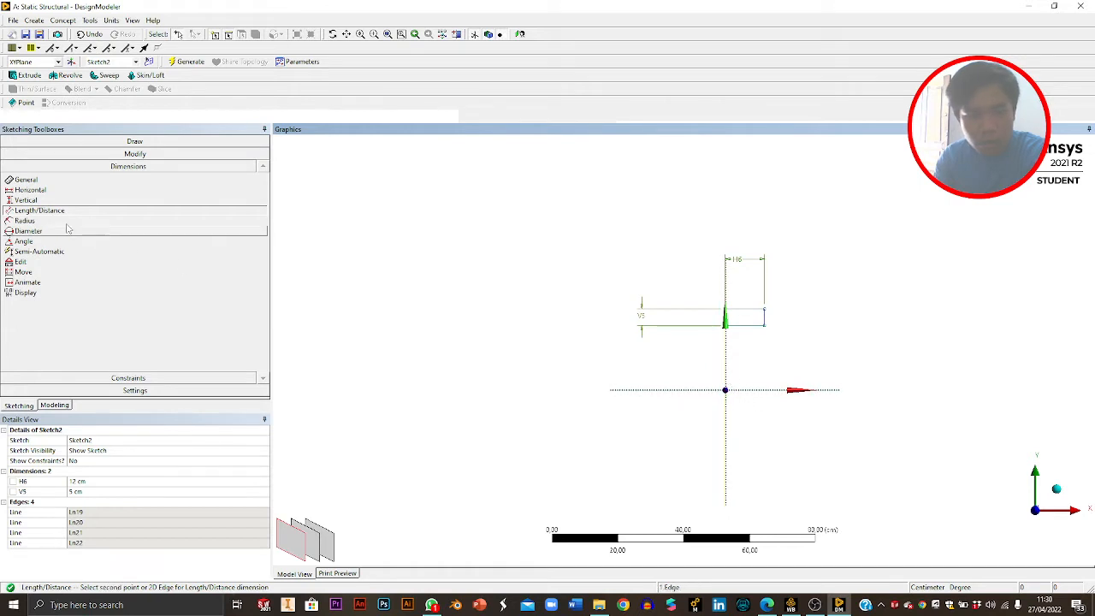
click(738, 326)
click(656, 388)
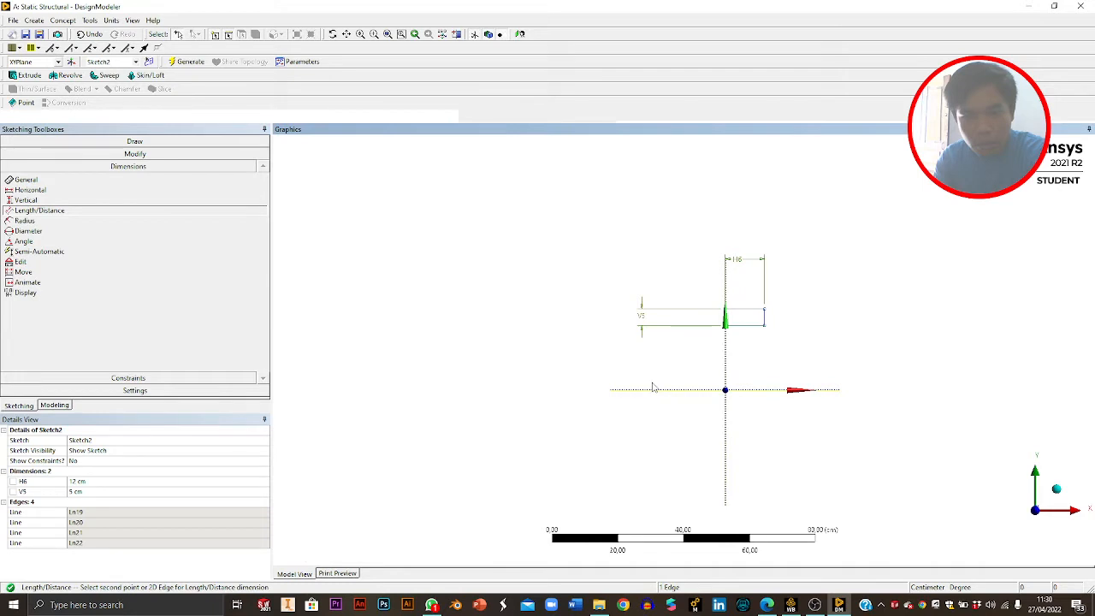
click(737, 332)
click(679, 372)
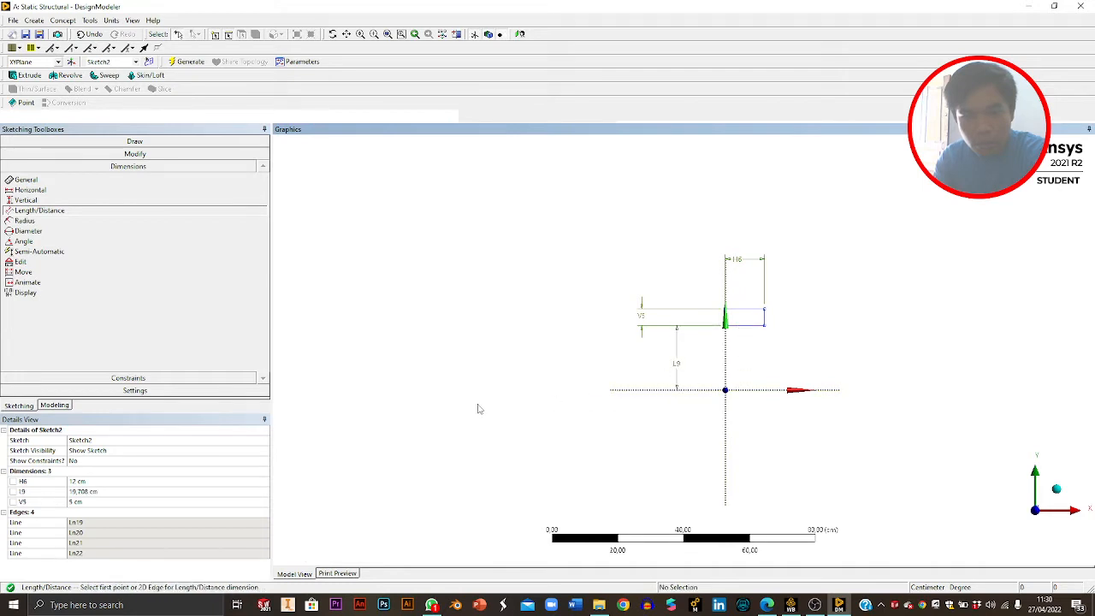
click(86, 491)
text(3)
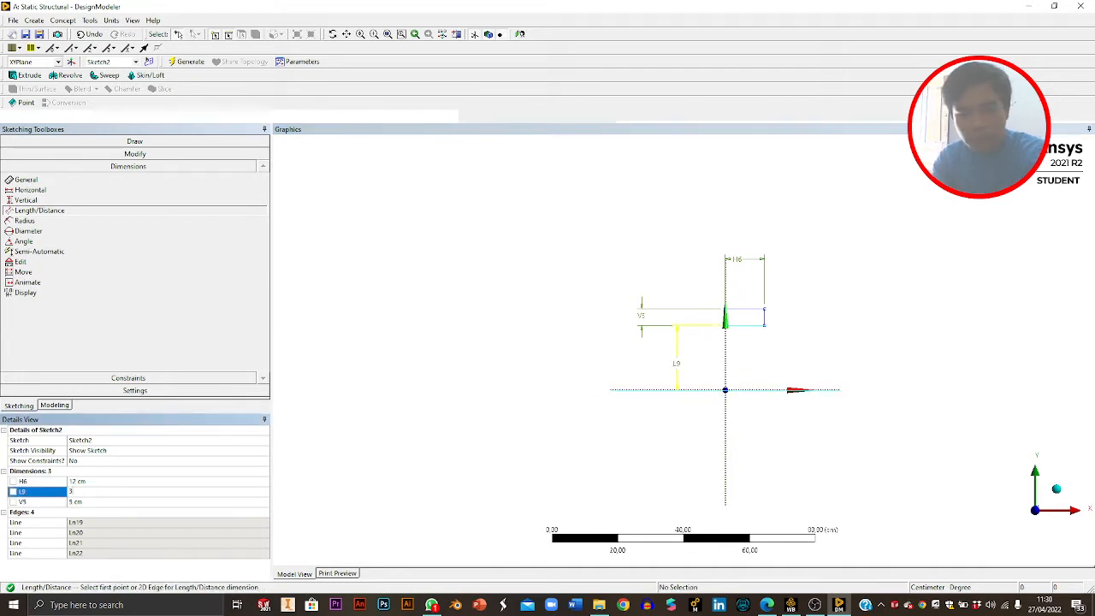
key(Return)
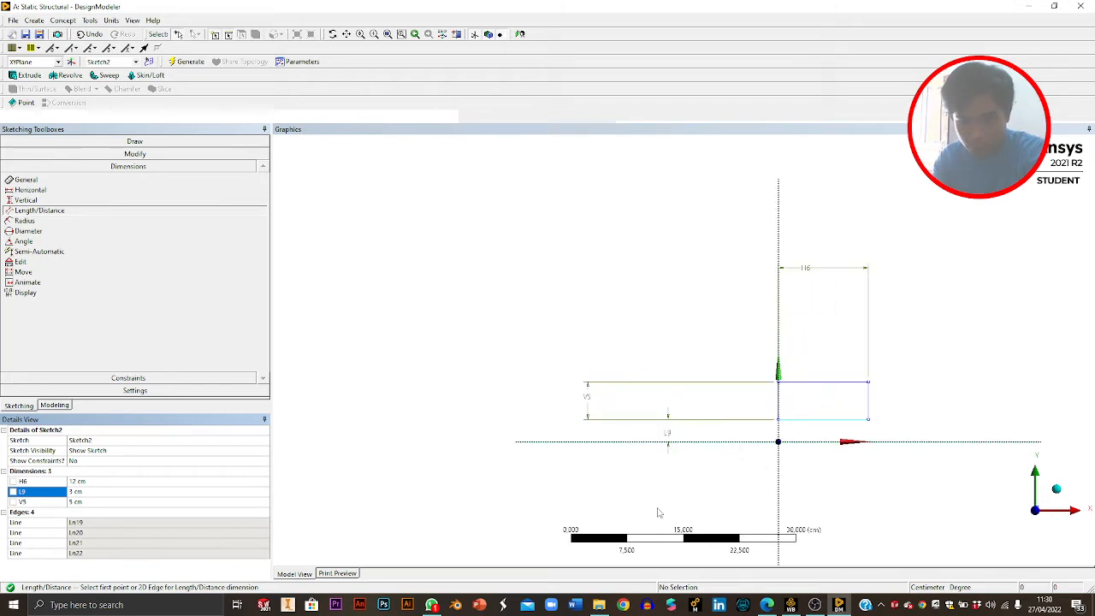
Draw two concentric circles centred near the middle of the rectangle's upper edge, about 6.2 cm and 0.8 cm in diameter.
click(348, 37)
drag(741, 349, 557, 281)
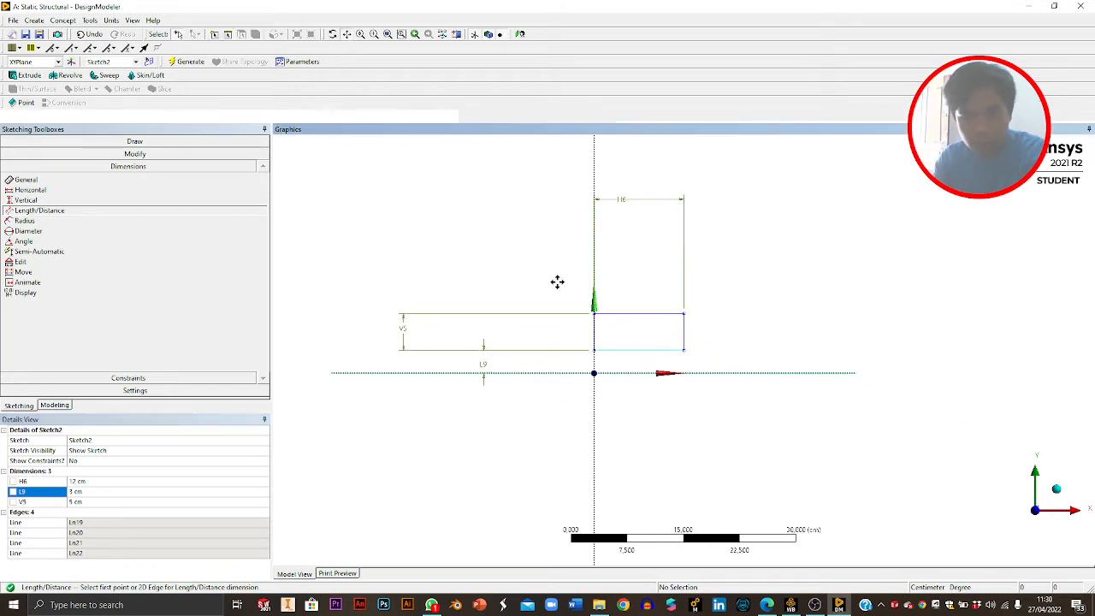
scroll(649, 350, up, 3)
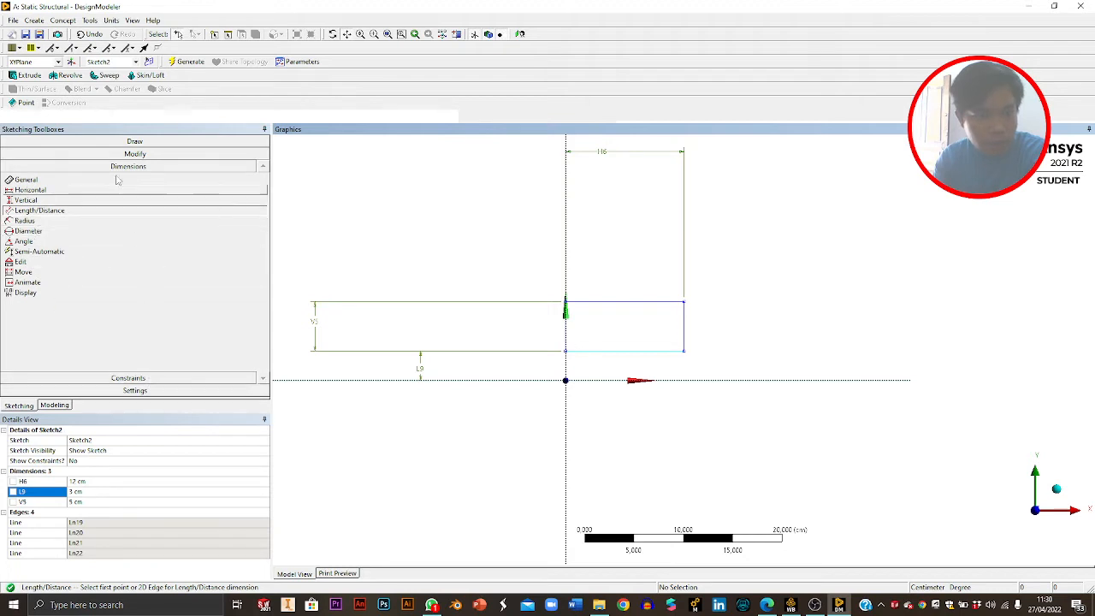
click(129, 141)
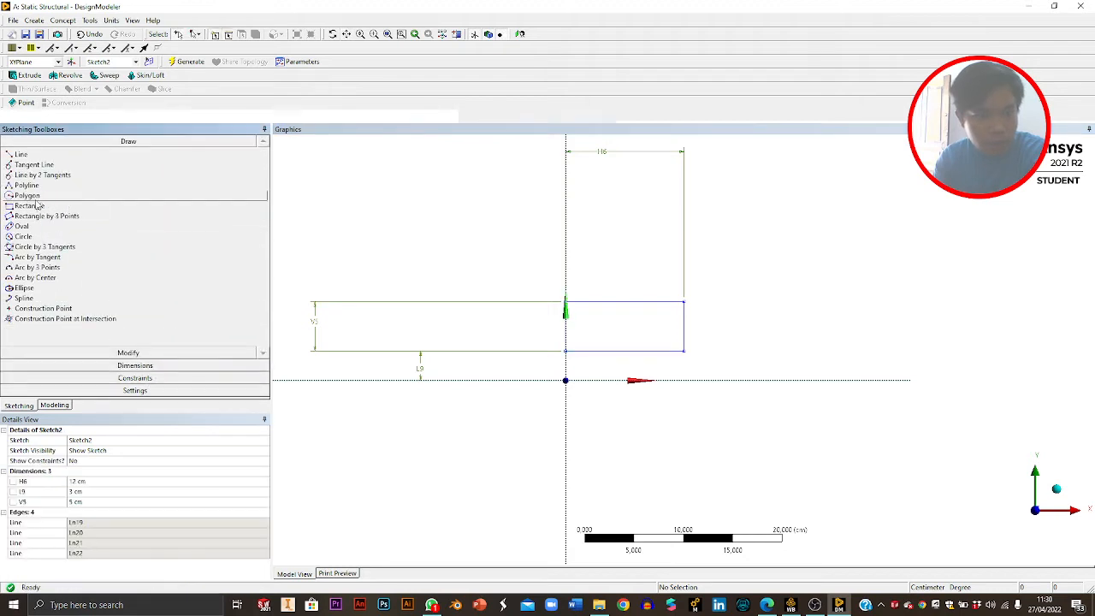
click(24, 236)
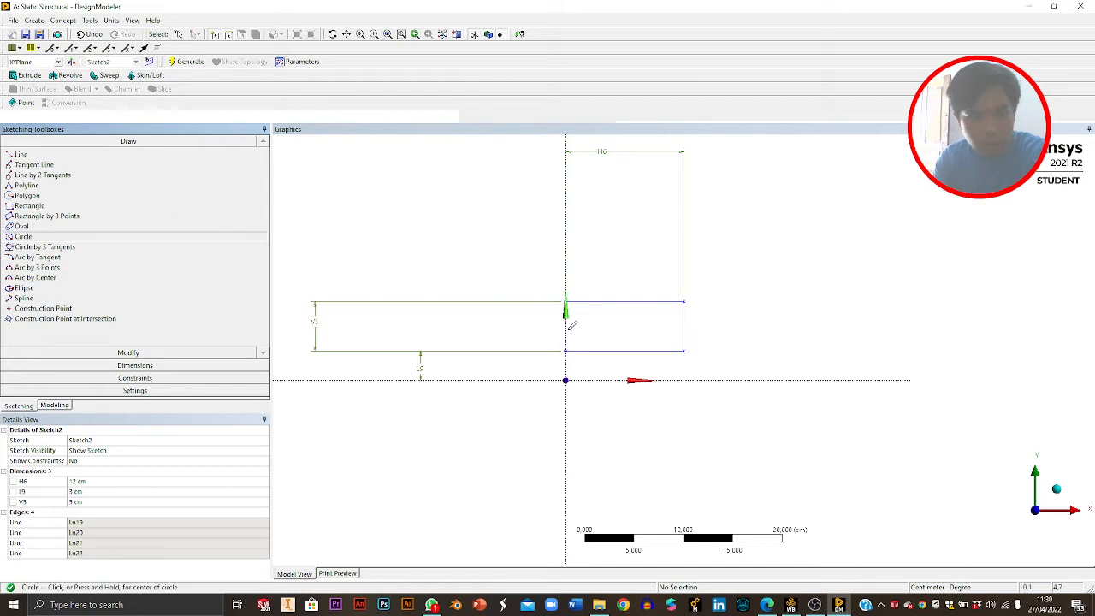
click(622, 302)
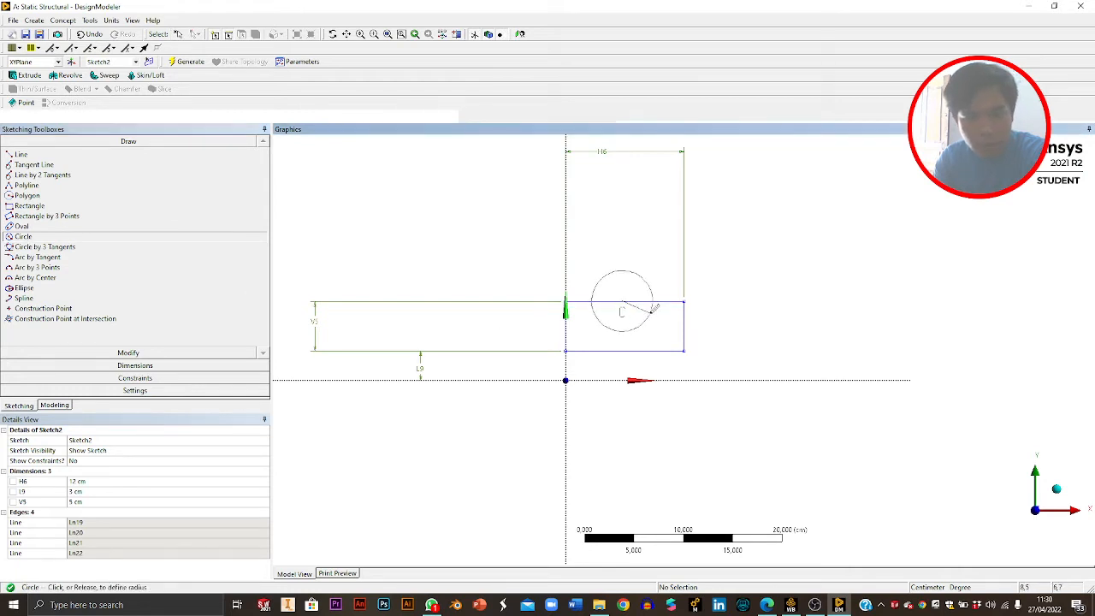
click(652, 308)
click(622, 301)
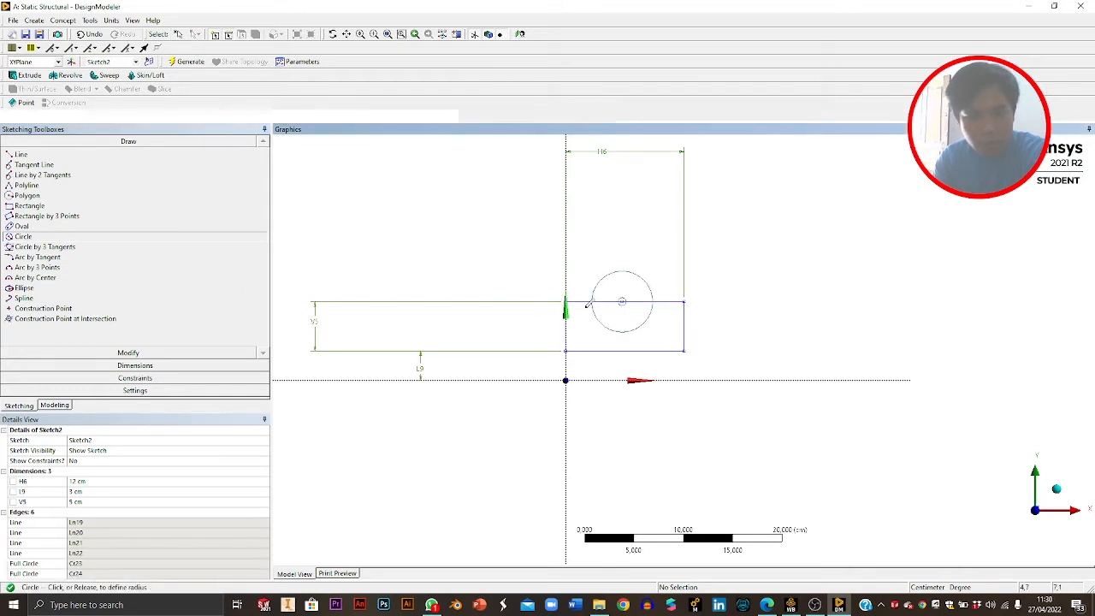
key(Escape)
key(Escape)
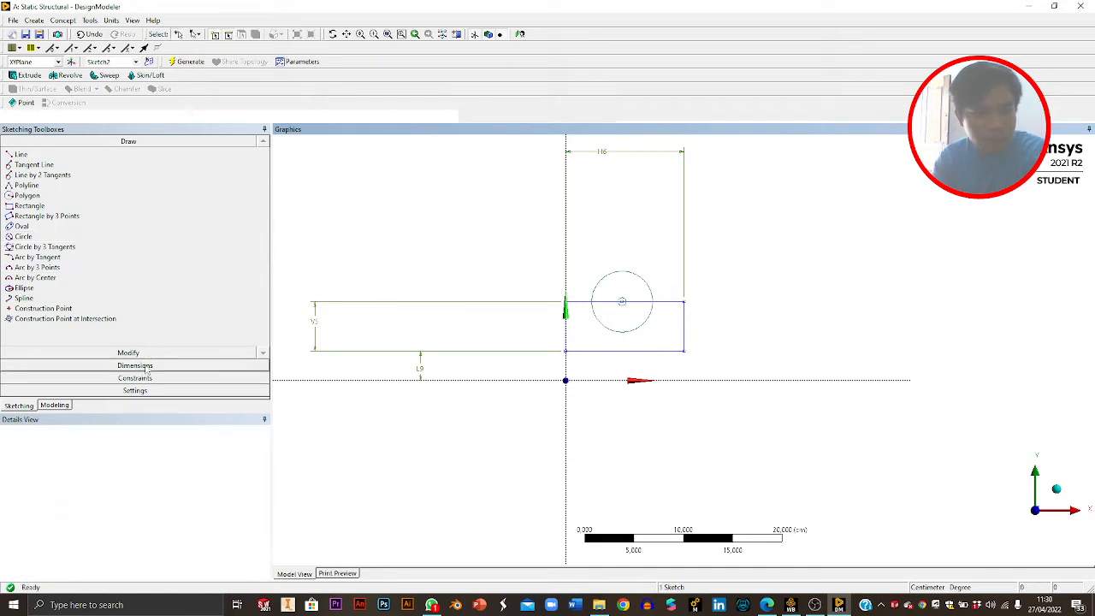
Dimension the diameters of the outer and inner concentric circles.
click(137, 367)
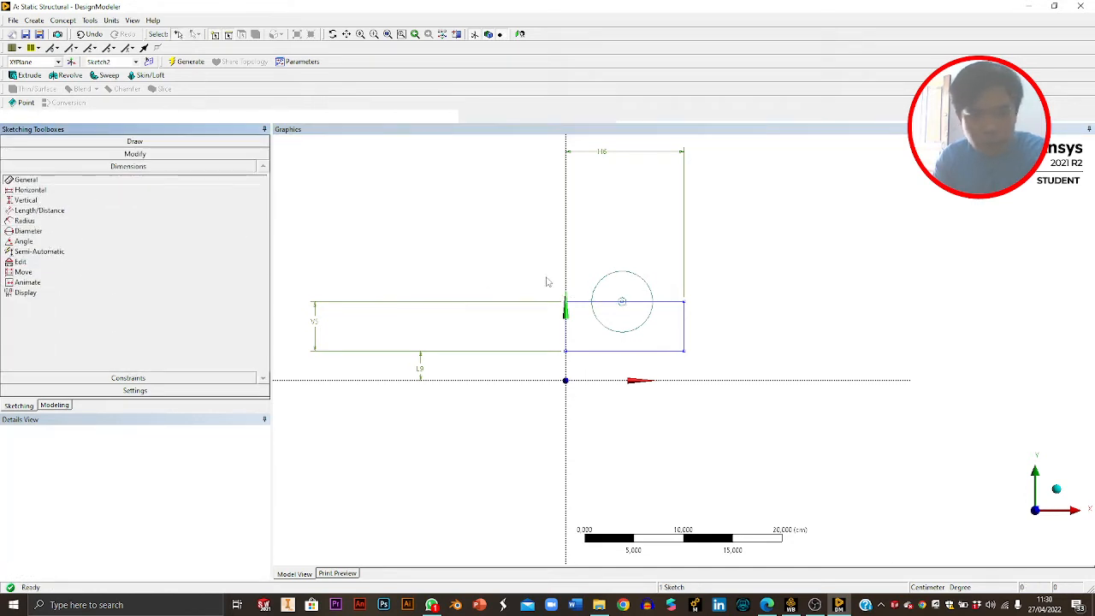
click(601, 280)
click(659, 266)
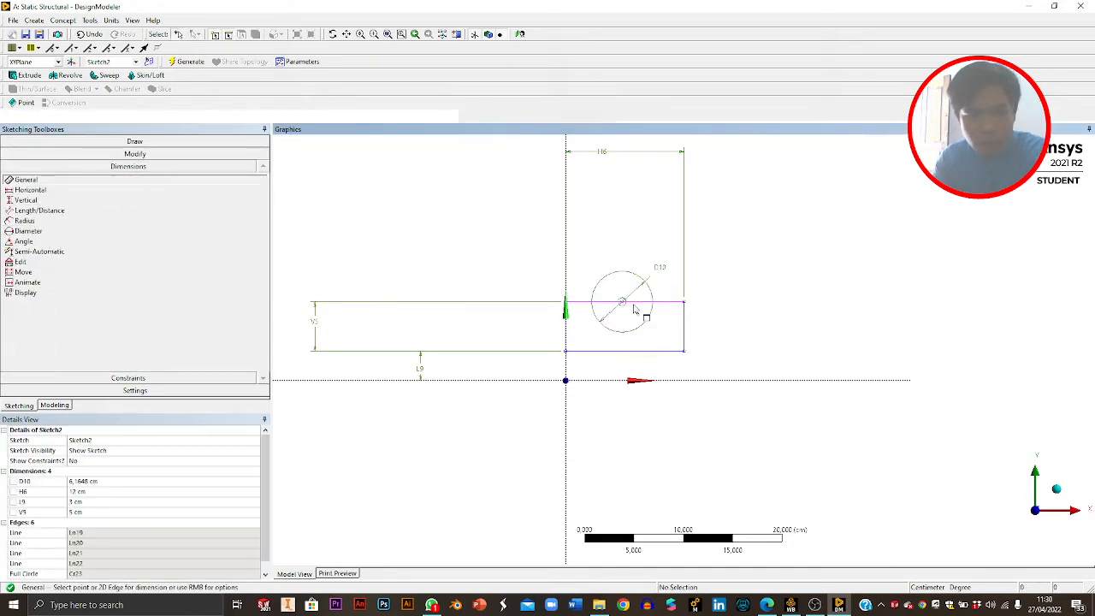
click(630, 319)
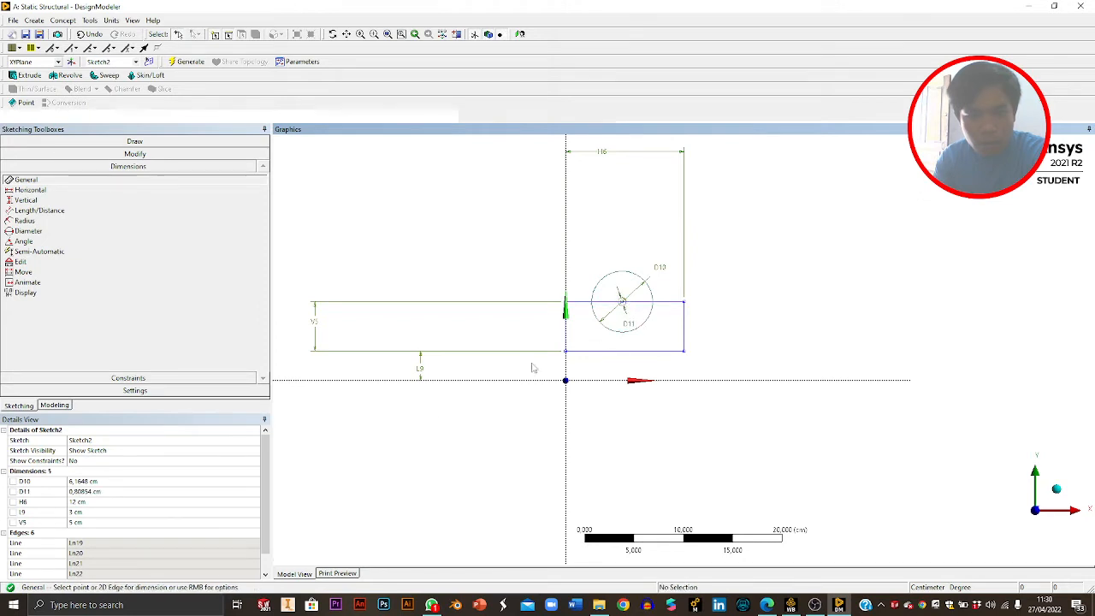
Set the inner circle's diameter to 3 cm and the outer circle's diameter to 6 cm.
click(94, 492)
text(3)
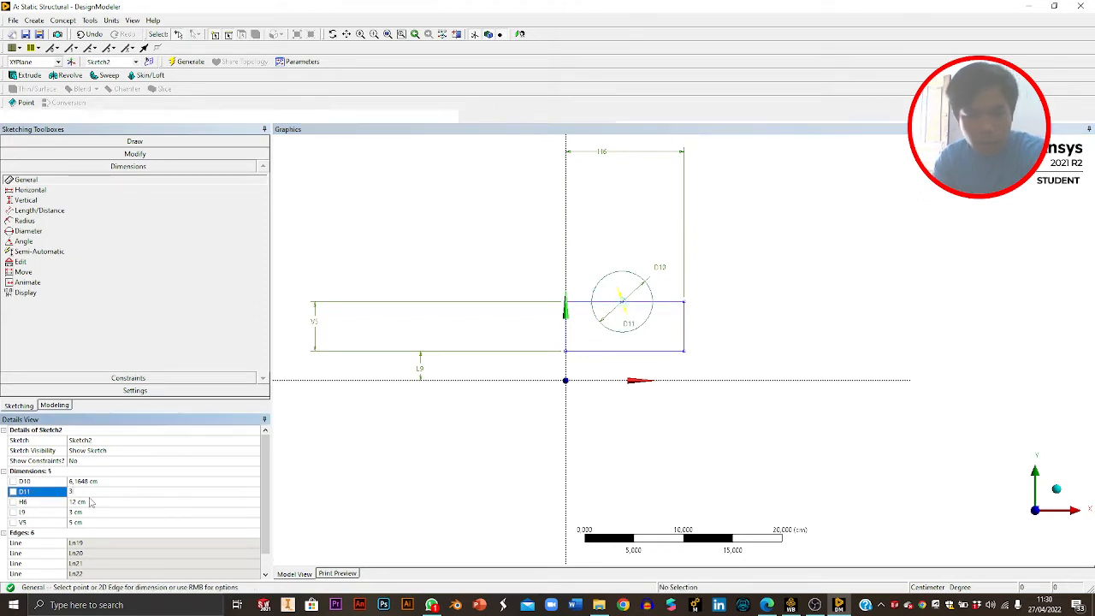
key(Return)
click(96, 481)
text(6)
key(Return)
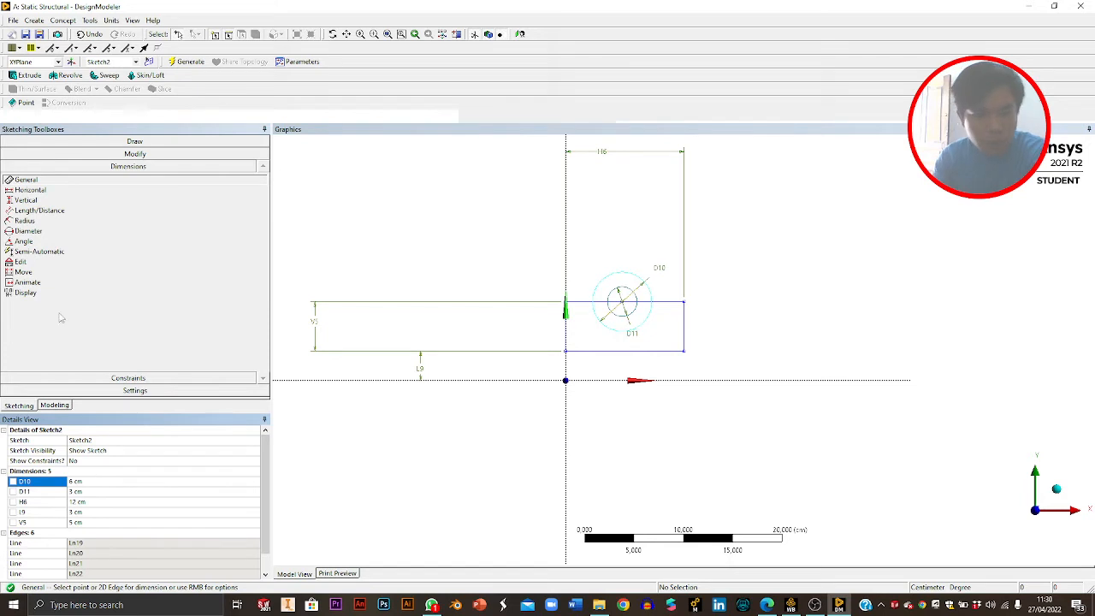
Dimension the distance between the circles' centre and the Y axis and set it to 6 cm.
click(39, 210)
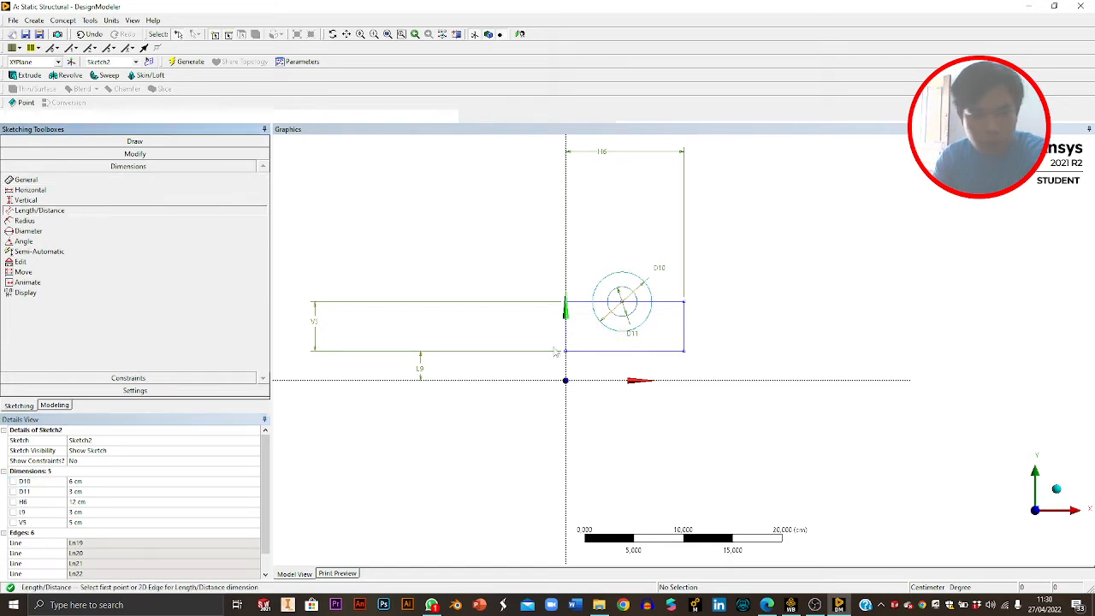
click(623, 303)
click(566, 351)
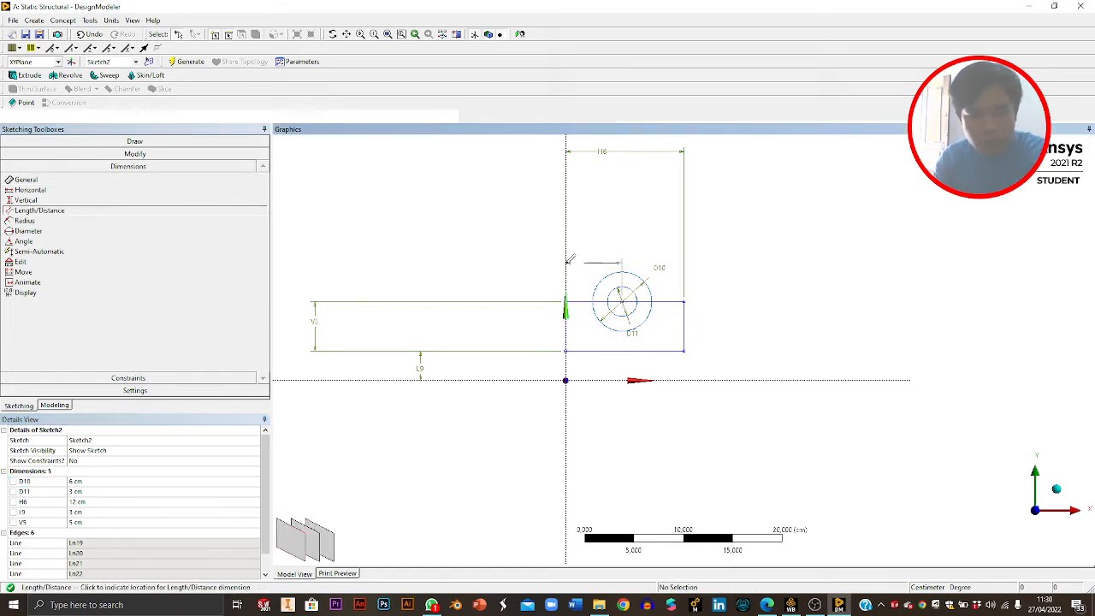
click(503, 255)
click(86, 512)
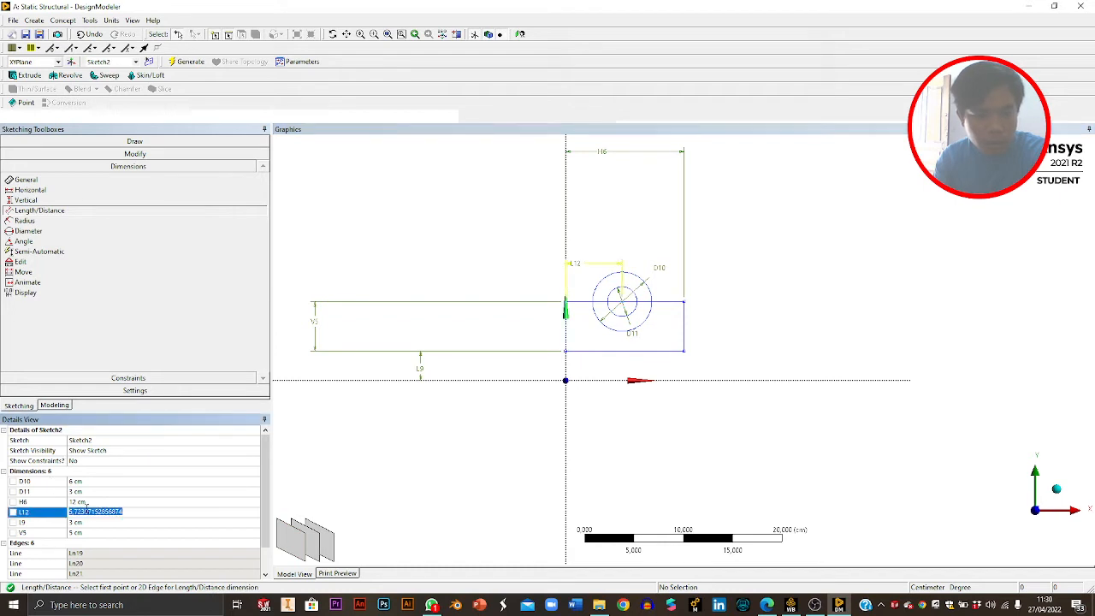
text(6)
key(Return)
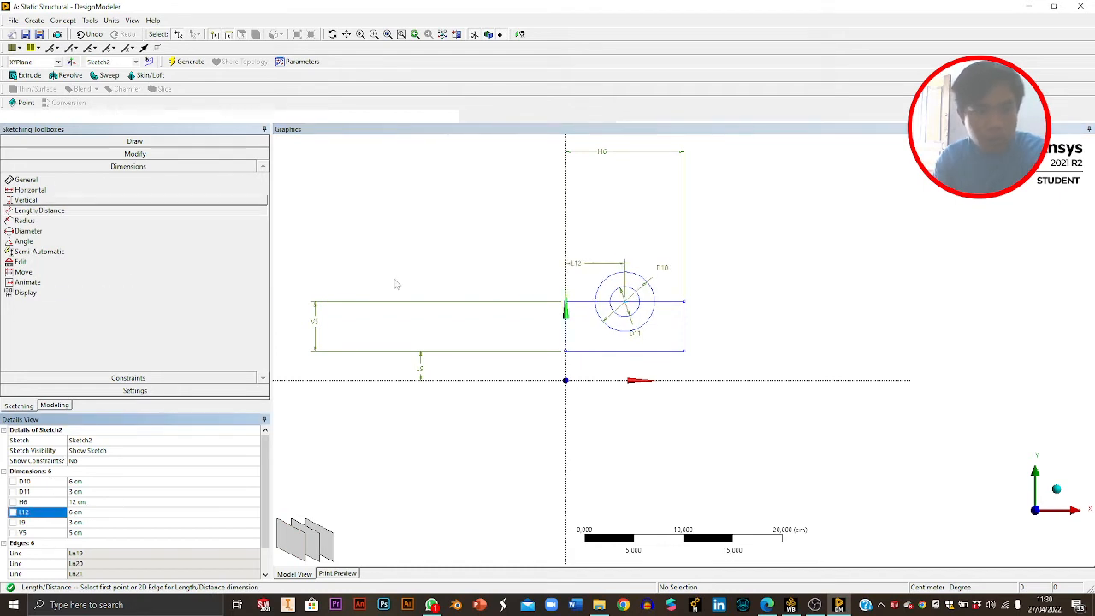
key(Escape)
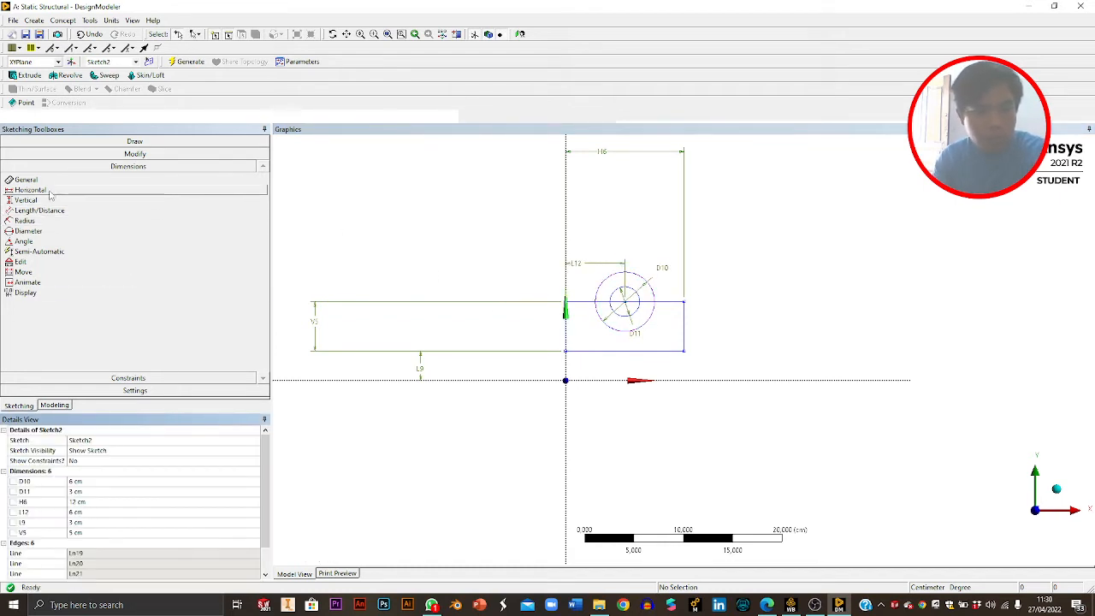
Draw a line from the rectangle's lower corner on the Y axis to where the outer circle meets the rectangle's upper edge.
click(134, 142)
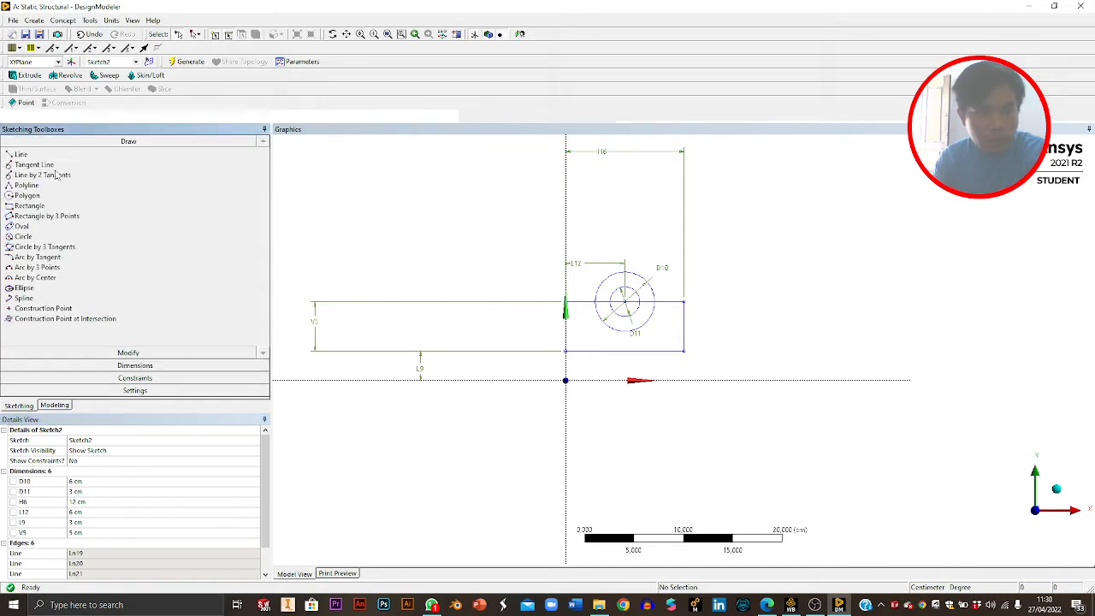
click(21, 154)
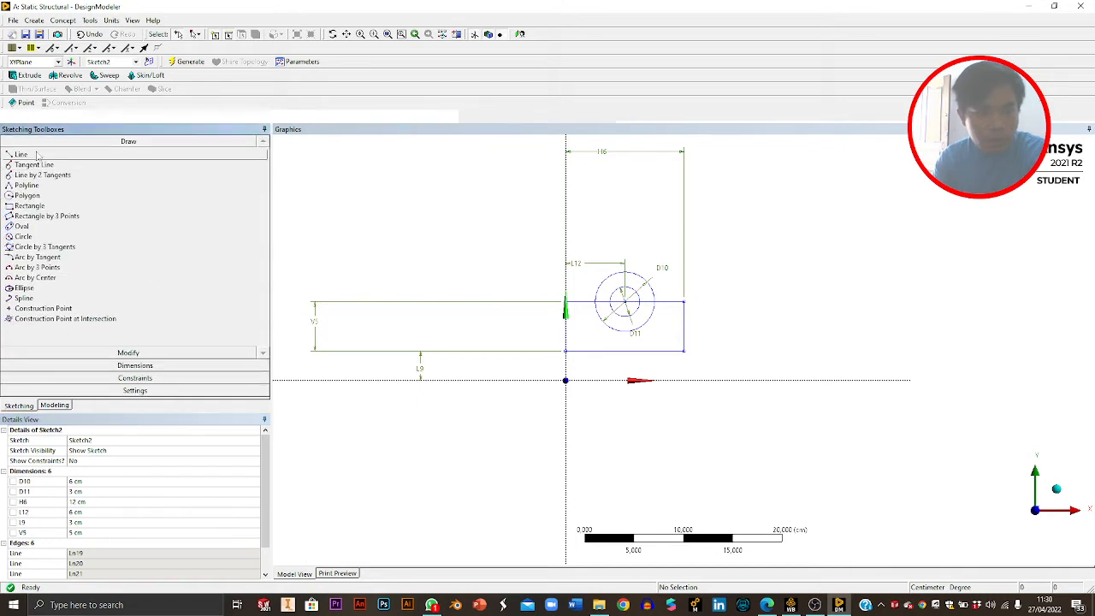
click(570, 345)
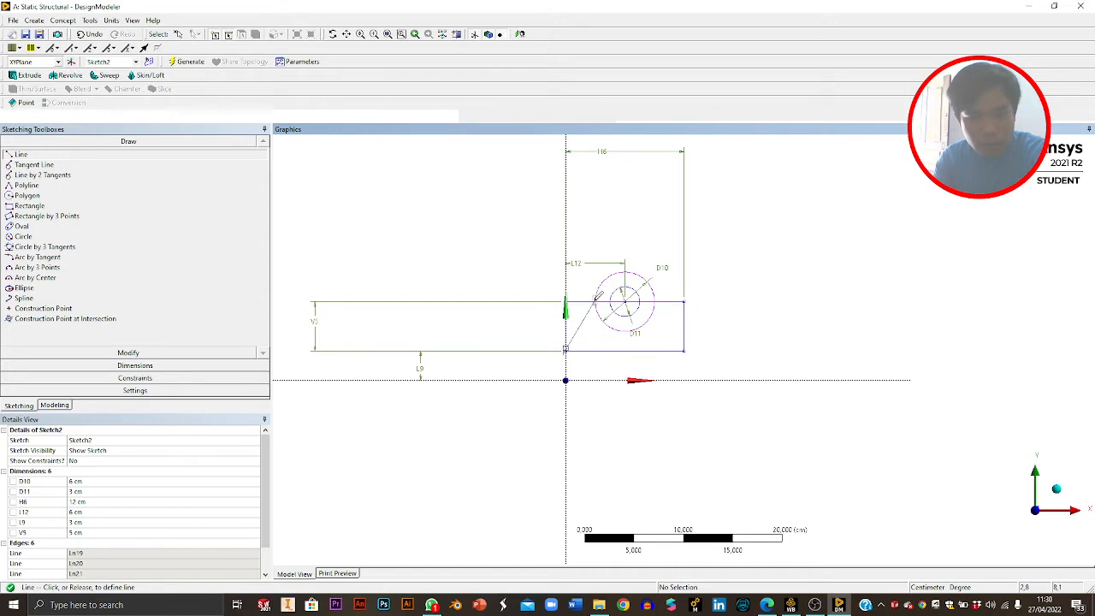
scroll(590, 299, up, 3)
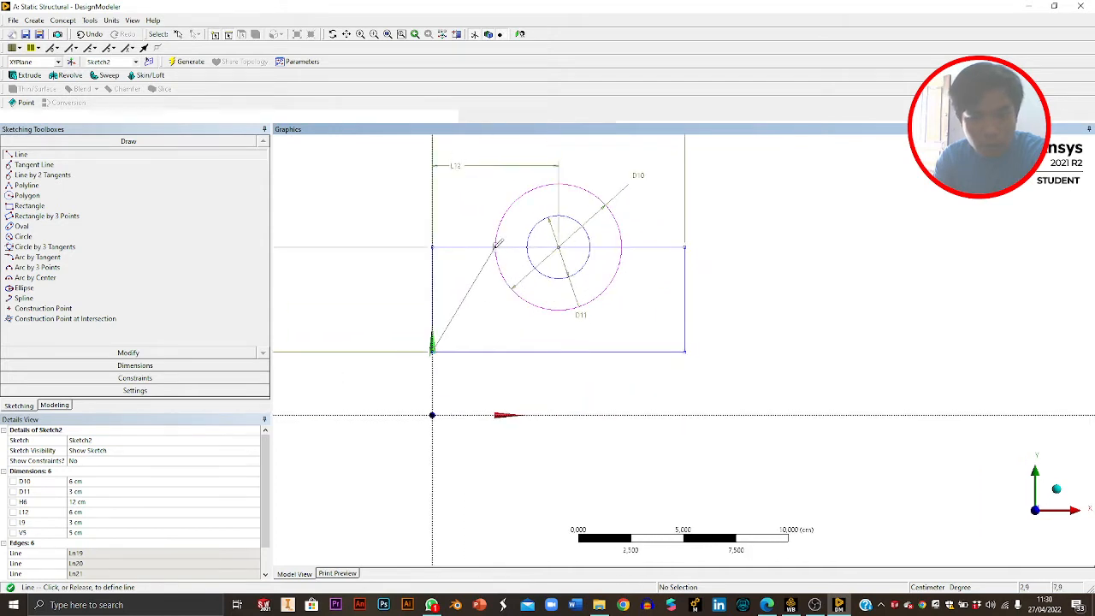
click(494, 247)
click(685, 350)
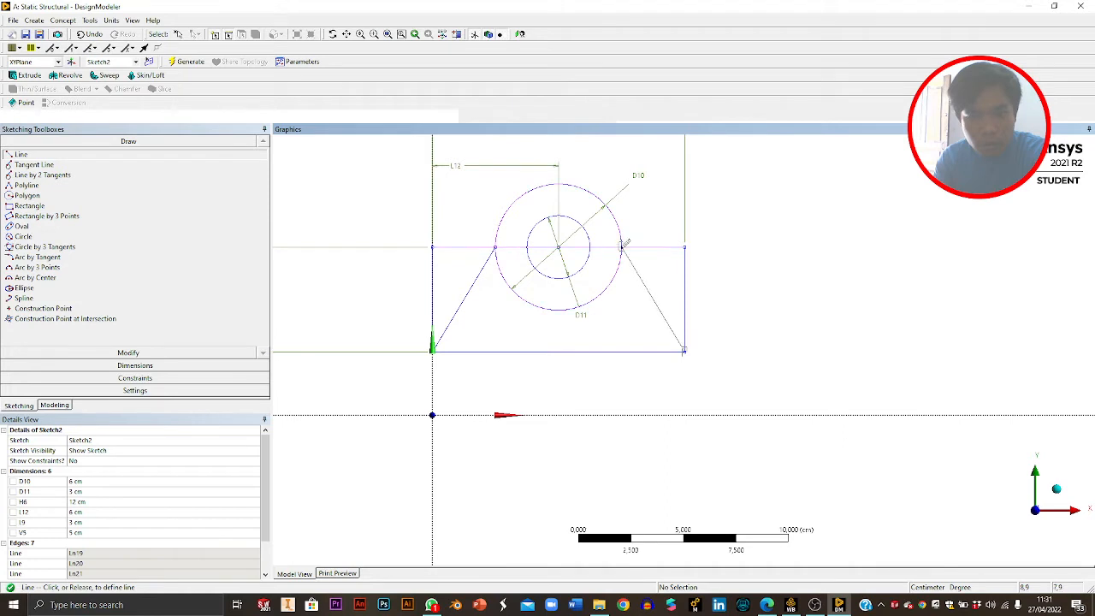
click(622, 249)
key(Escape)
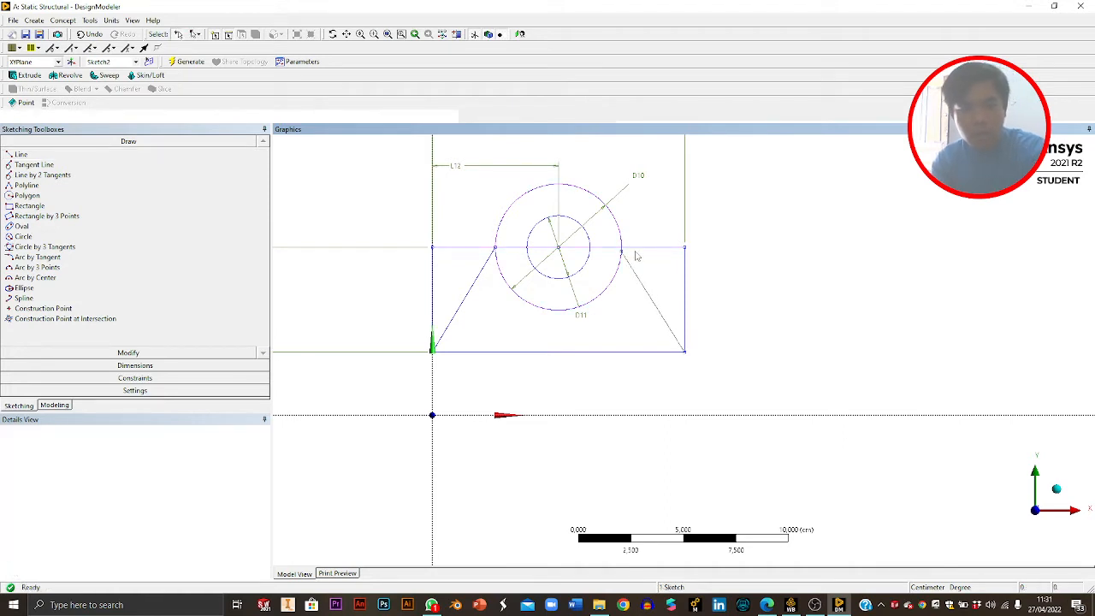
key(ctrl+z)
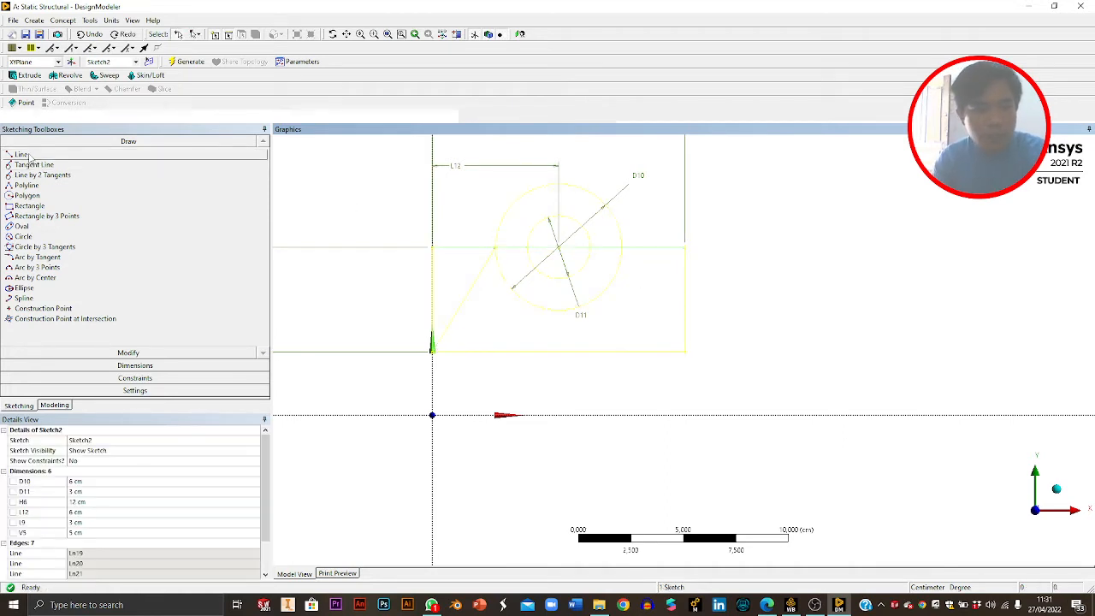
Draw a line from the rectangle's lower corner away from the Y axis to the outer circle's nearer intersection with the upper edge.
click(687, 350)
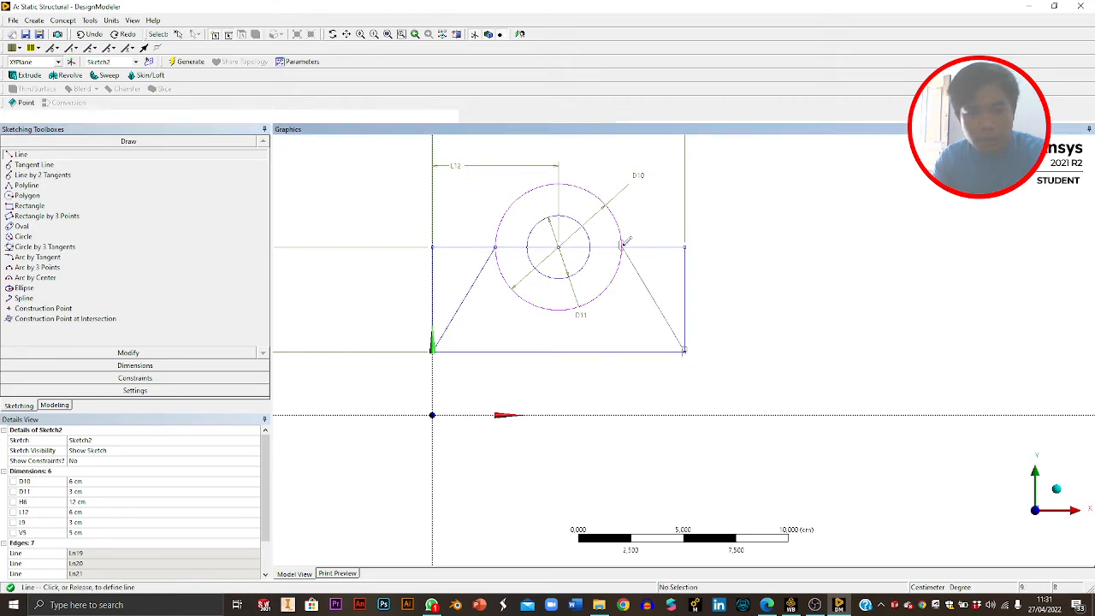
click(623, 246)
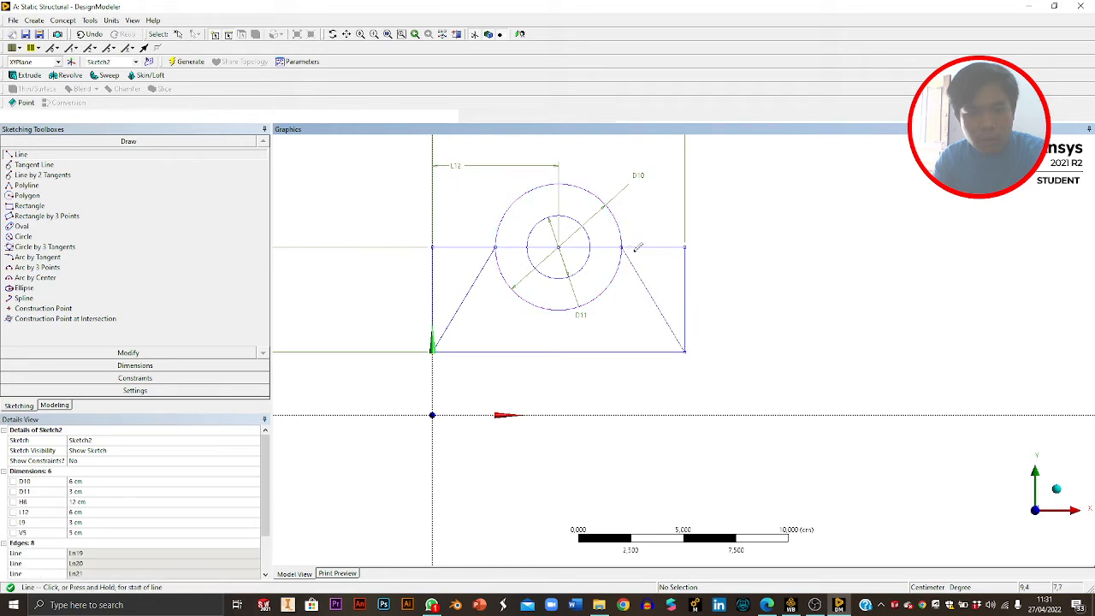
scroll(673, 247, up, 3)
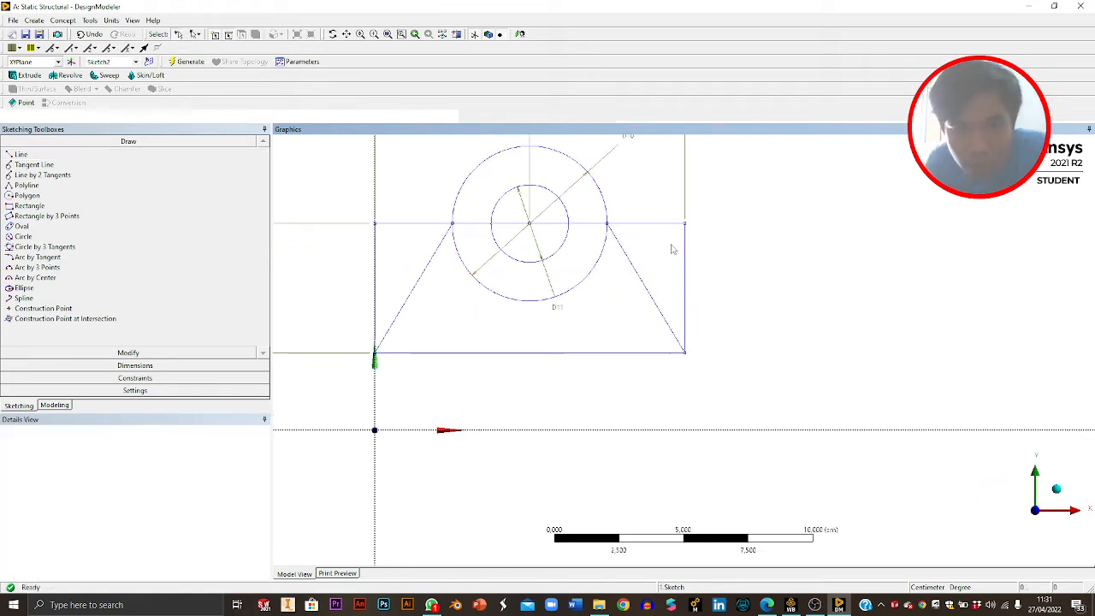
scroll(673, 247, down, 7)
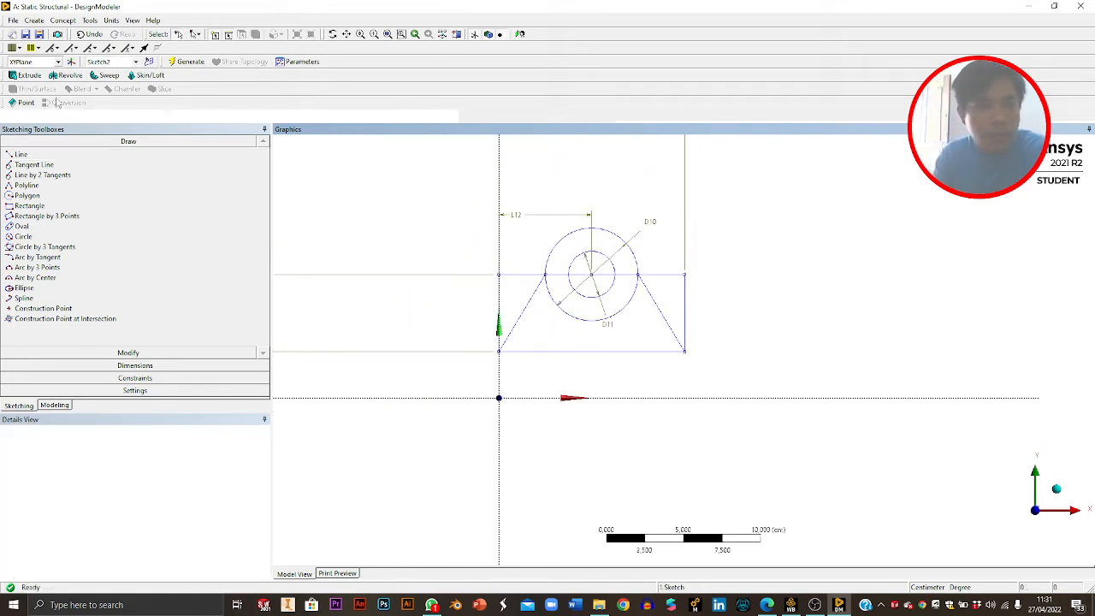
Trim away the rectangle's upper edge and both vertical sides, and the outer circle's lower arc between the slanted lines.
click(142, 352)
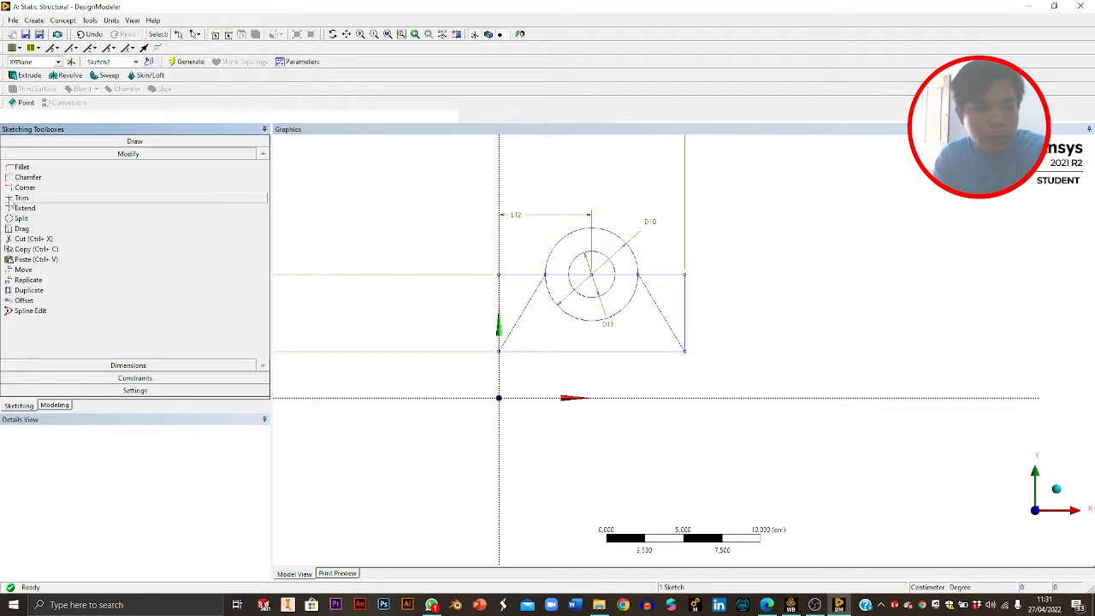
click(25, 199)
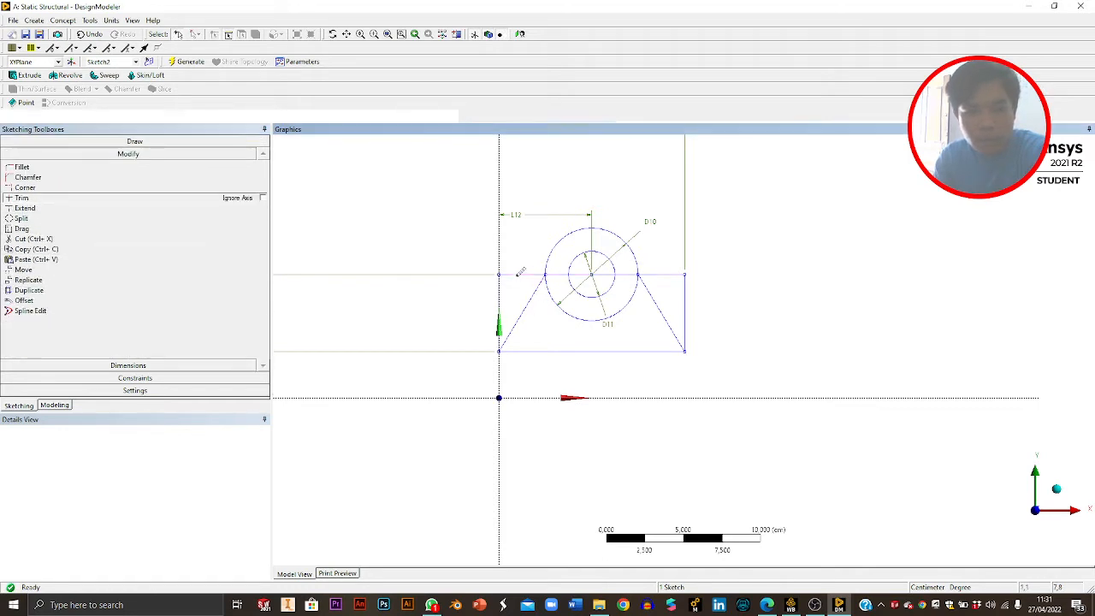
click(519, 274)
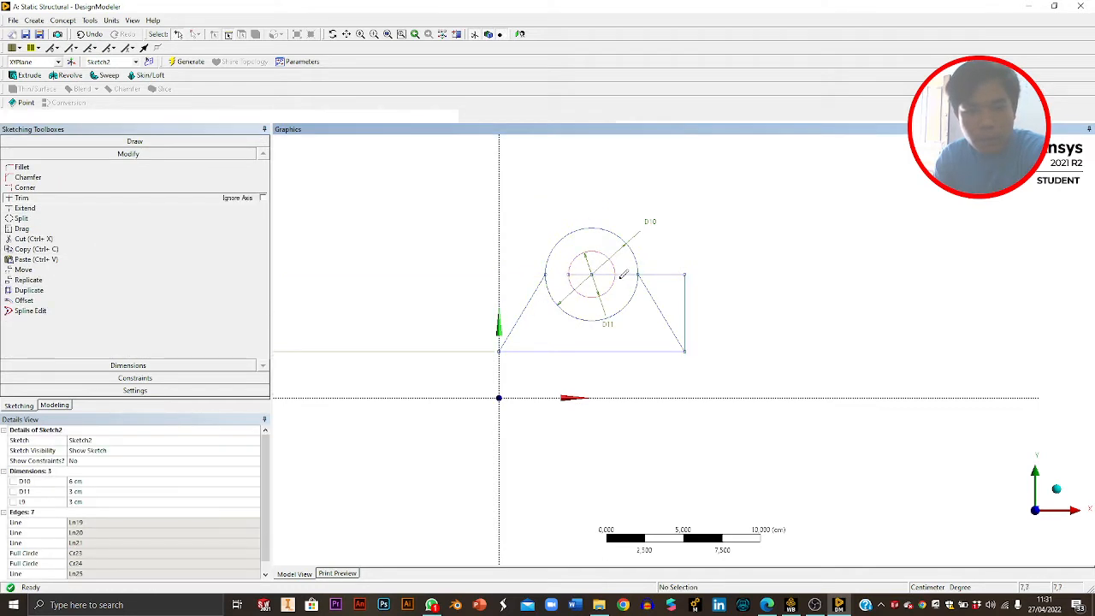
click(659, 274)
click(685, 295)
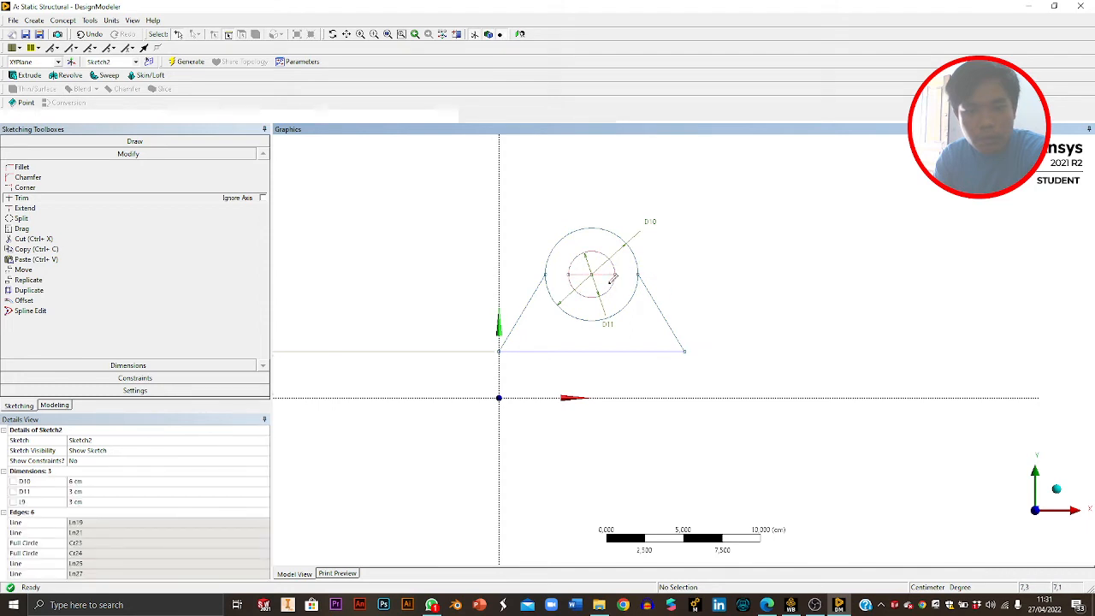
click(614, 310)
click(584, 274)
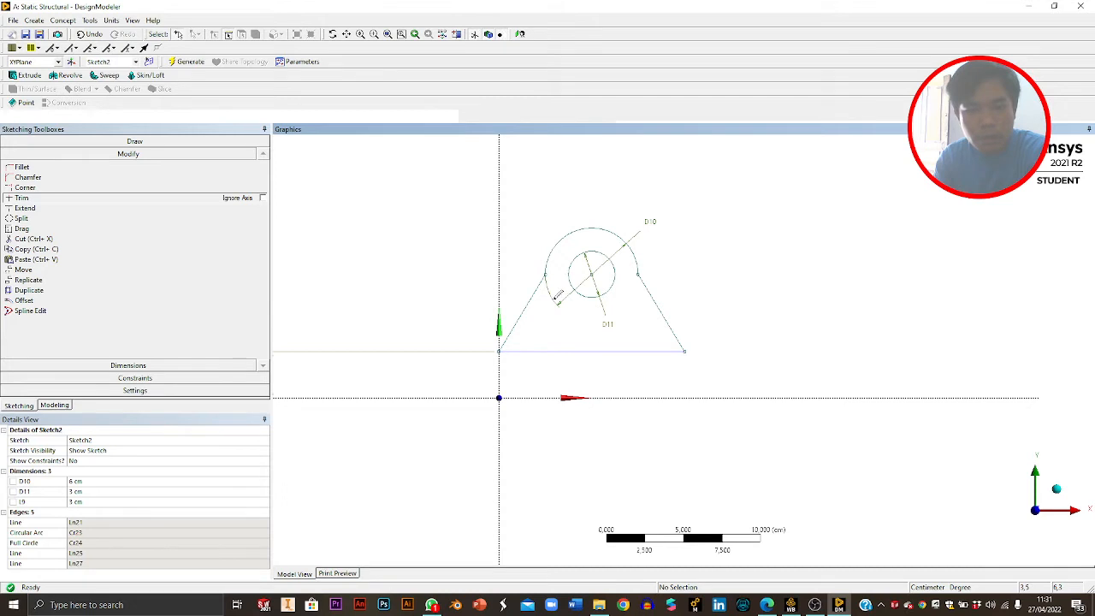
Extrude the trimmed profile sketch 20 cm in the normal direction as added material and generate the body.
scroll(556, 298, up, 1)
scroll(564, 287, down, 2)
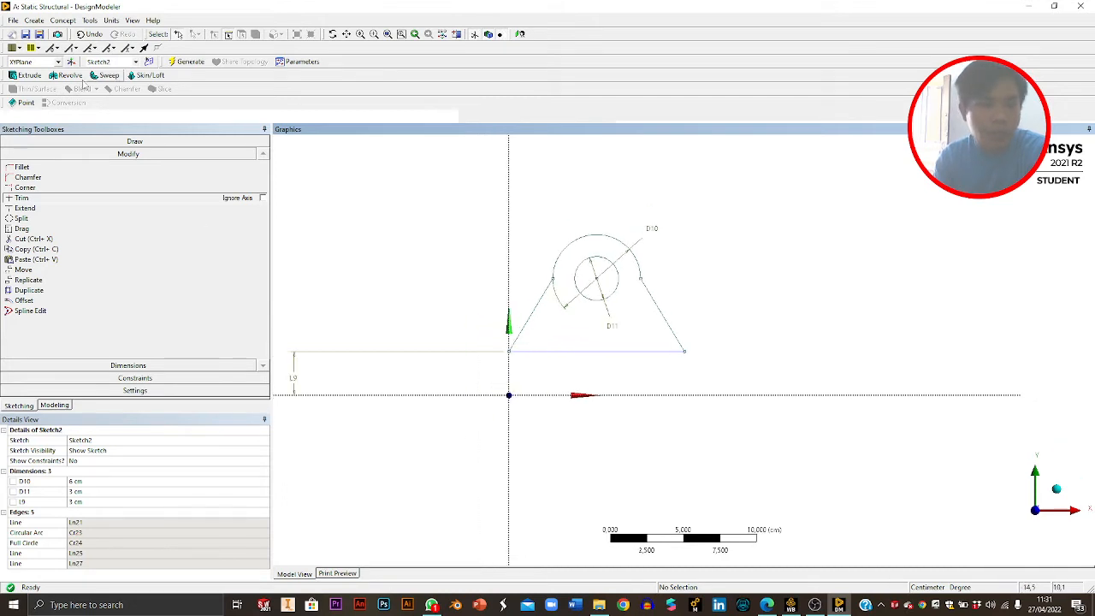
click(35, 19)
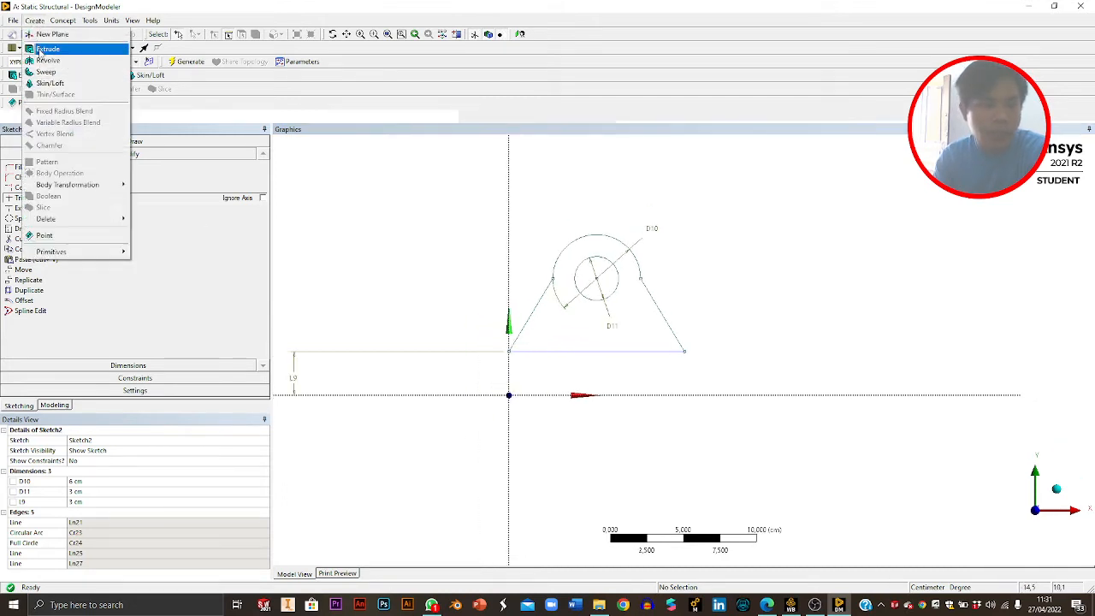
click(43, 49)
click(73, 161)
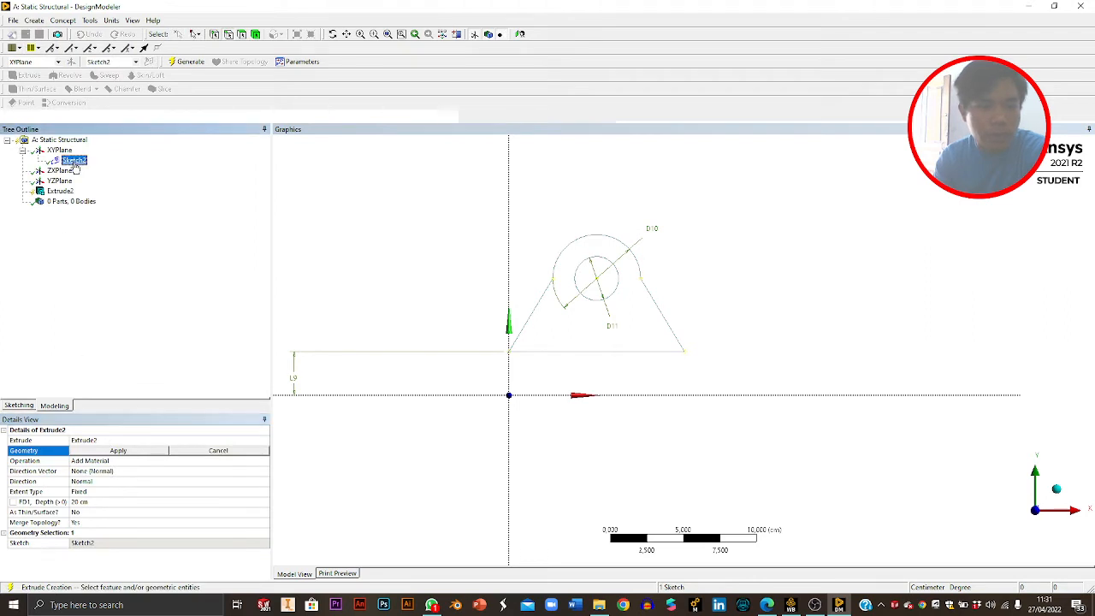
click(140, 451)
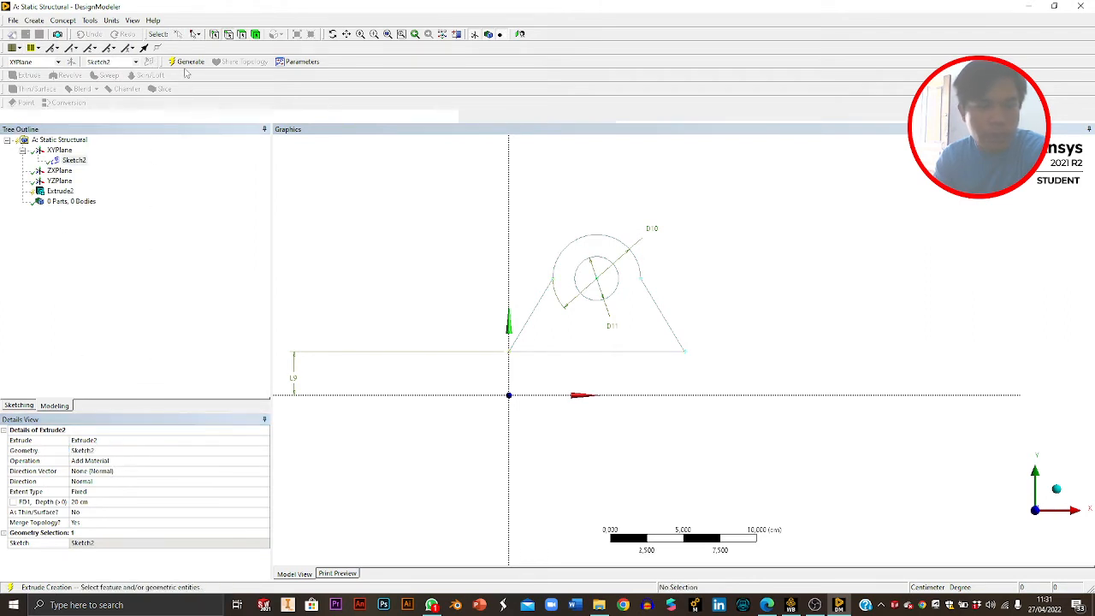
click(187, 62)
middle_drag(797, 292, 734, 305)
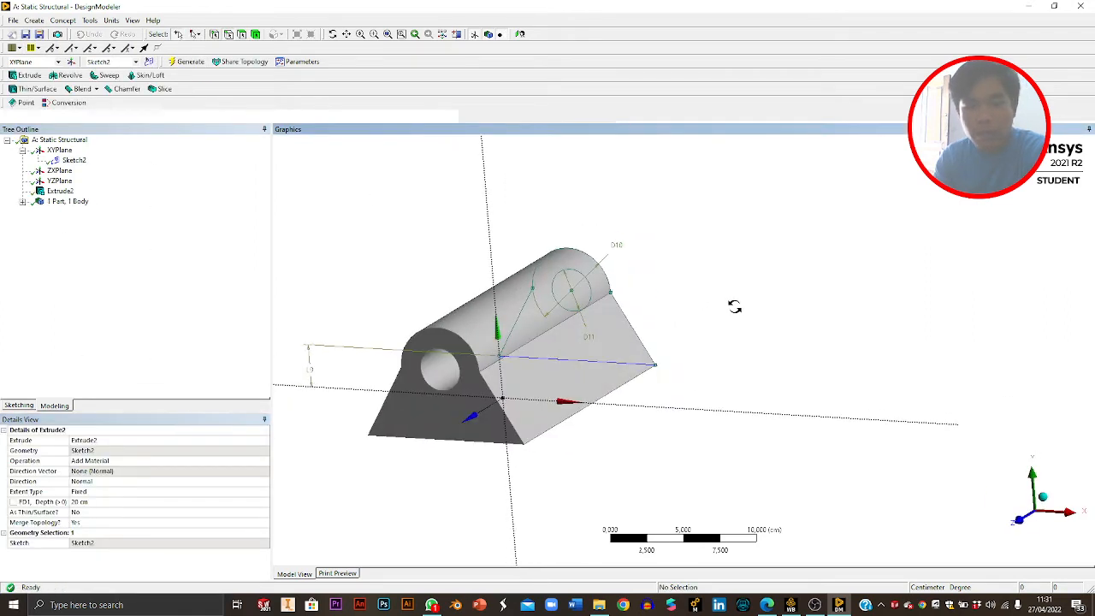
Set the extrusion depth to 3 cm, checking the upper portion's thickness in problem 7.5 of the textbook PDF.
click(112, 503)
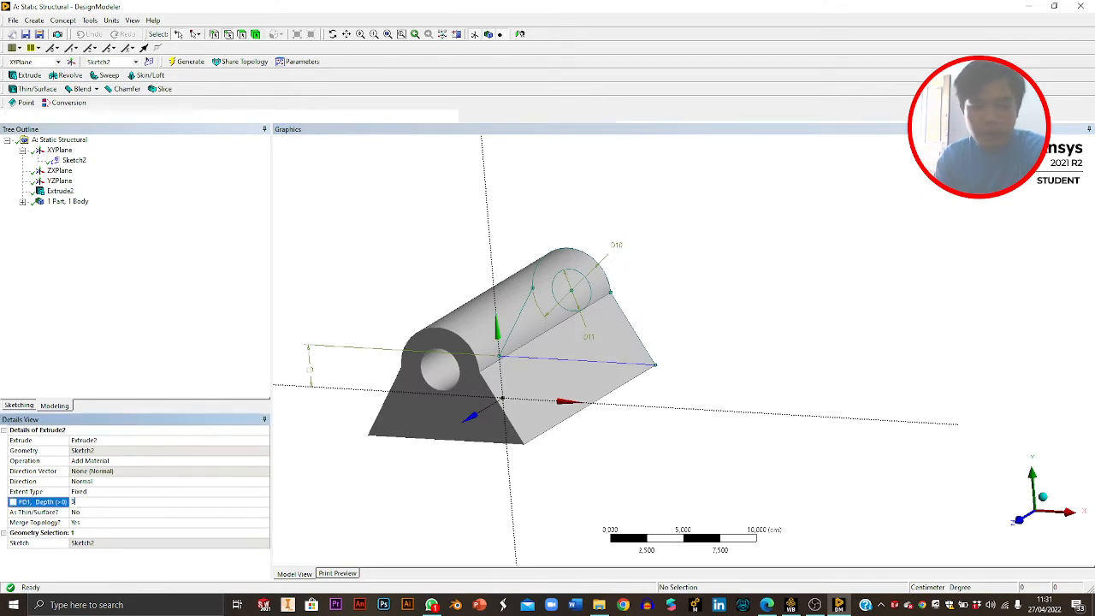
click(767, 606)
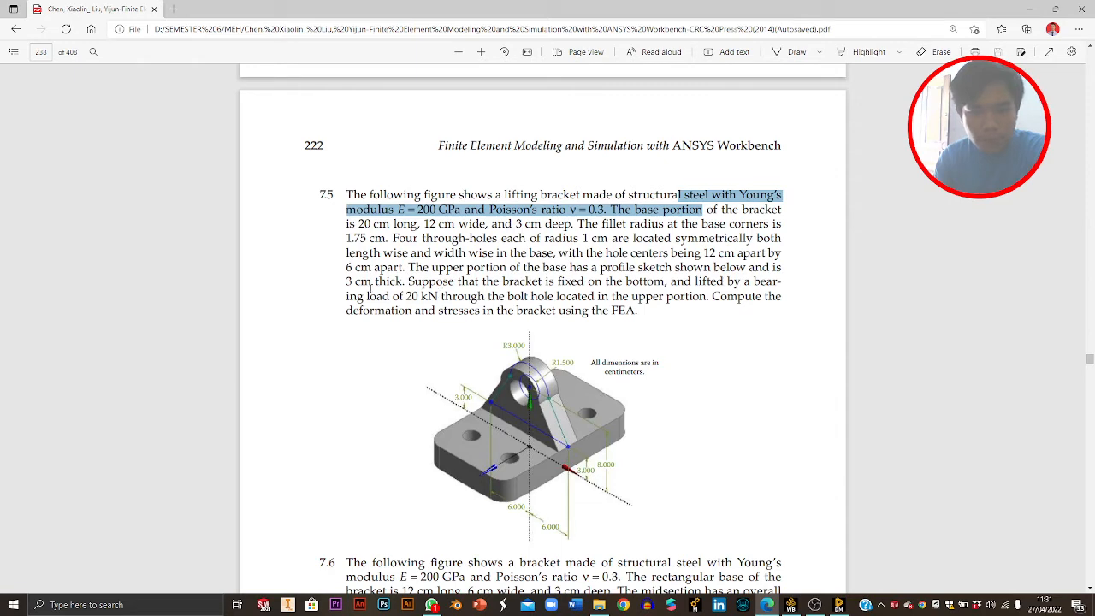
click(370, 291)
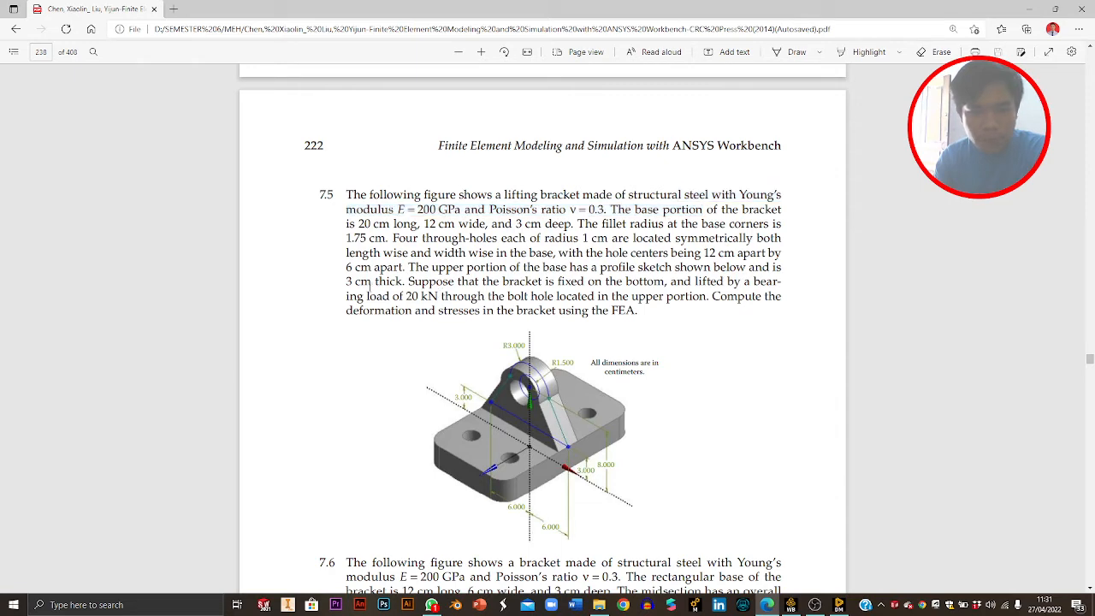
click(767, 605)
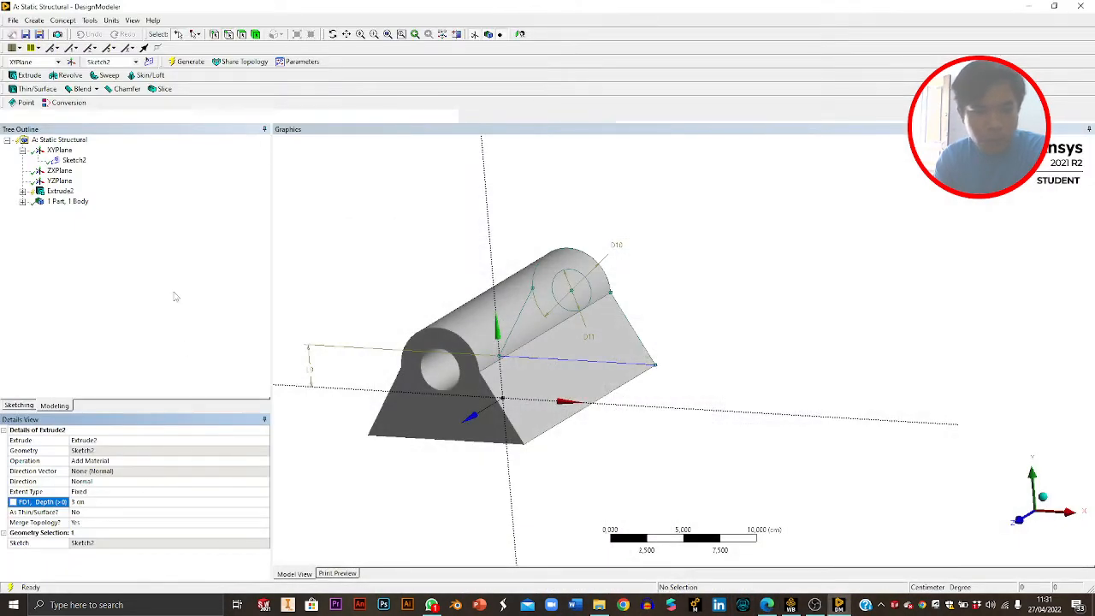
Regenerate the extruded upper portion with its updated depth.
click(190, 63)
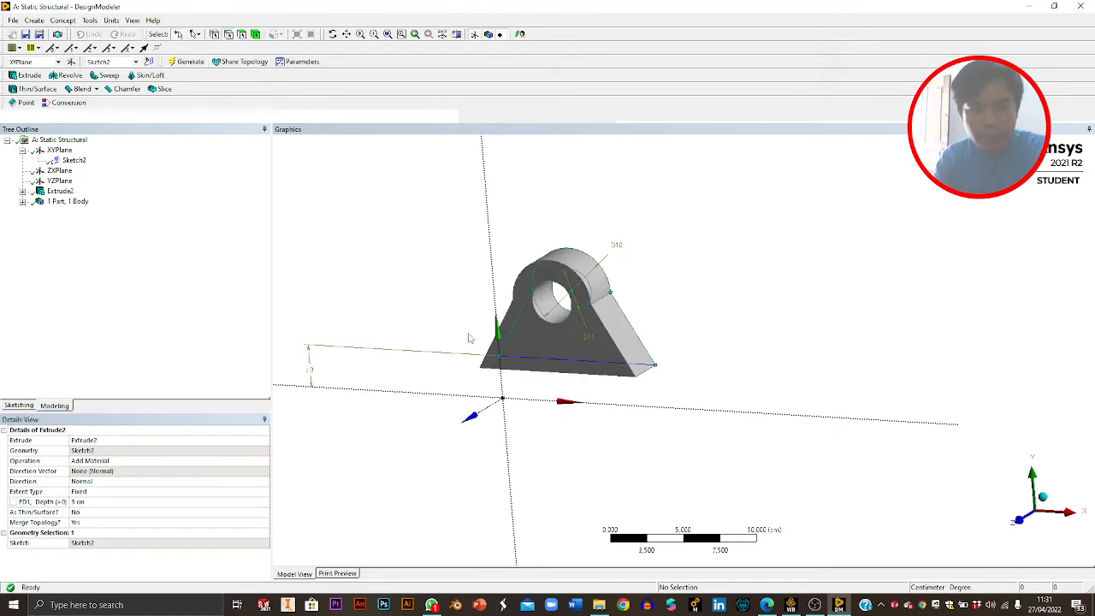
middle_drag(601, 355, 605, 355)
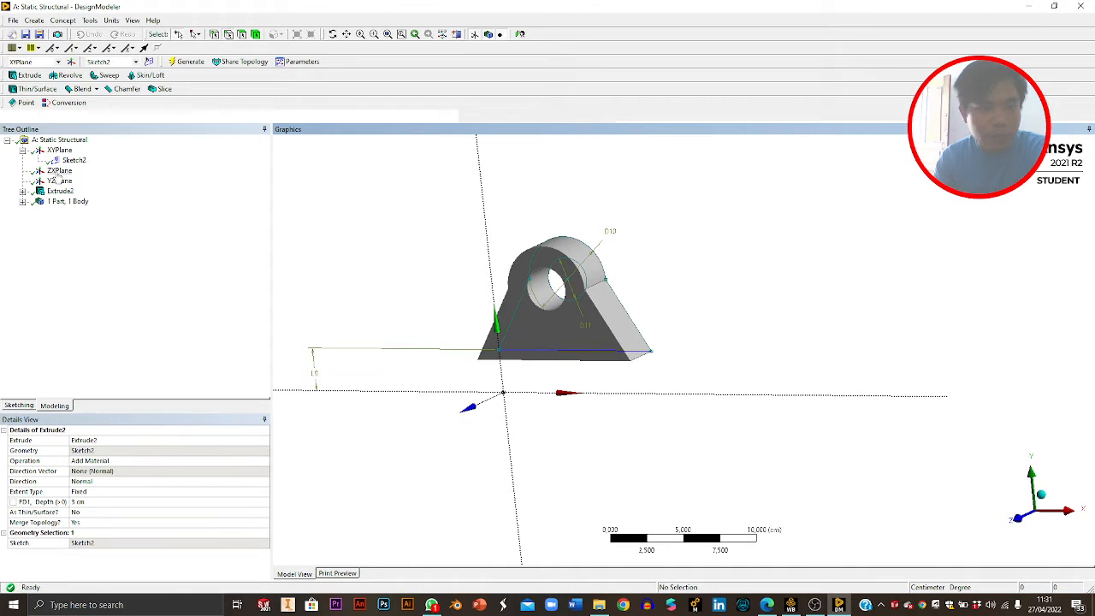
Make the ZX plane active and view it face-on from the reverse side, with the extruded body in view.
click(59, 171)
right_click(54, 173)
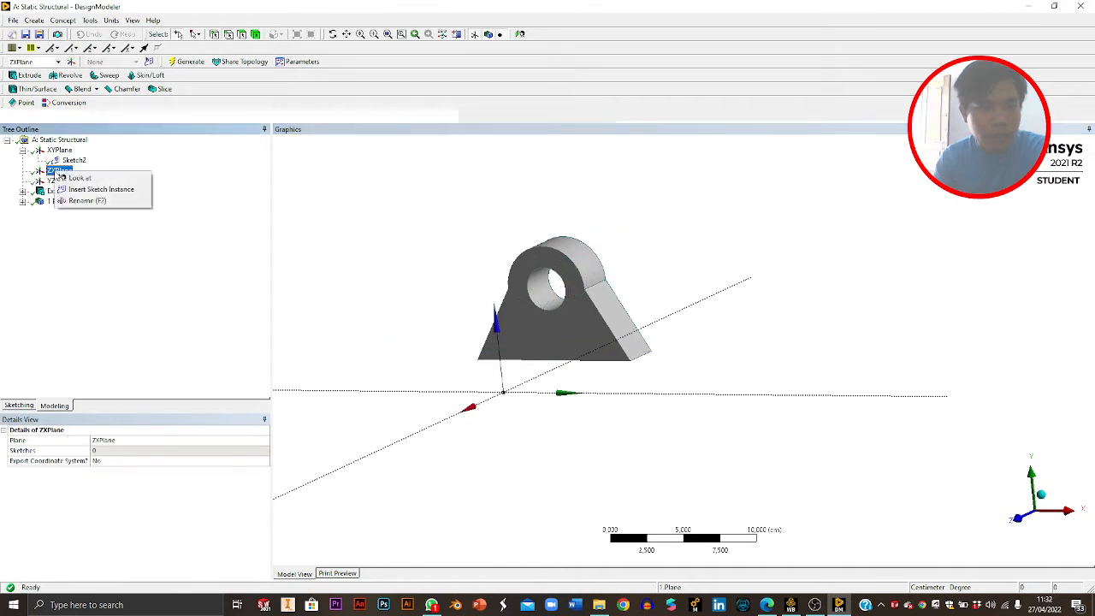
click(77, 178)
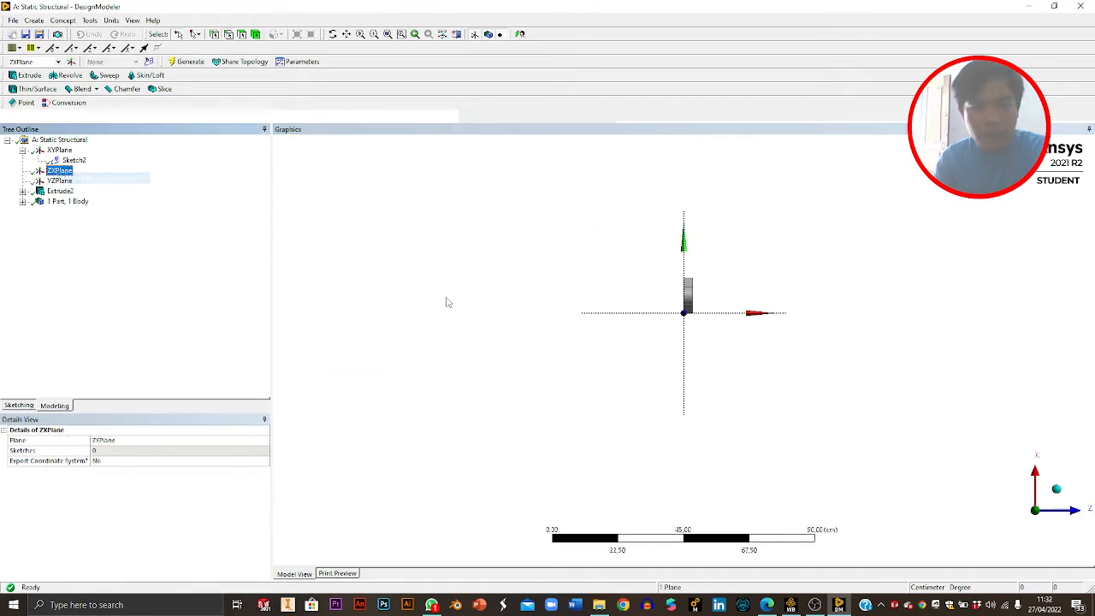
click(1072, 511)
click(1066, 512)
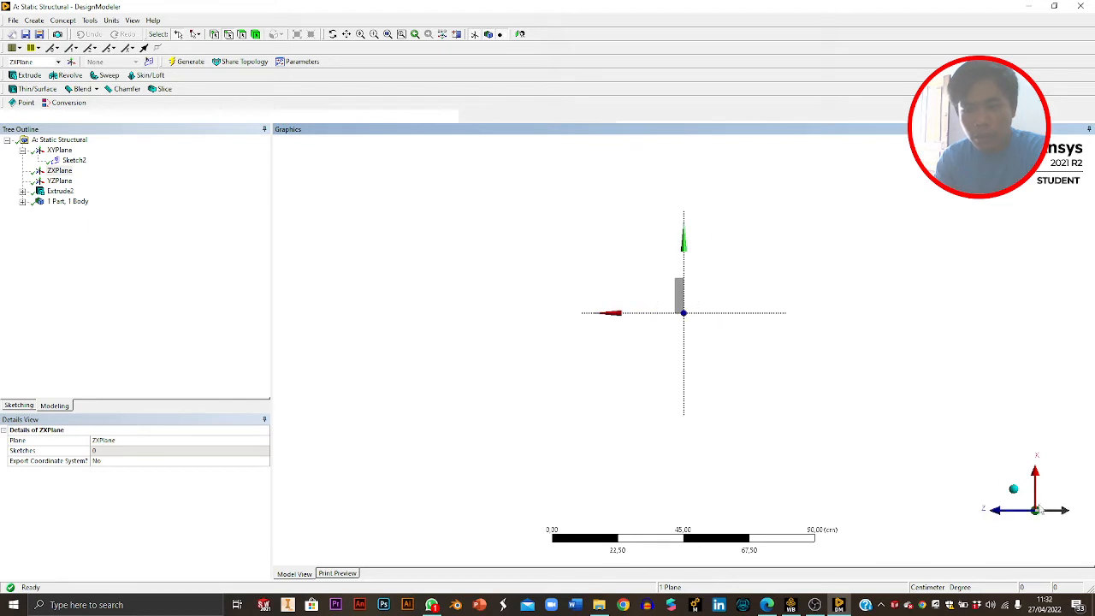
scroll(711, 261, up, 5)
scroll(713, 261, up, 1)
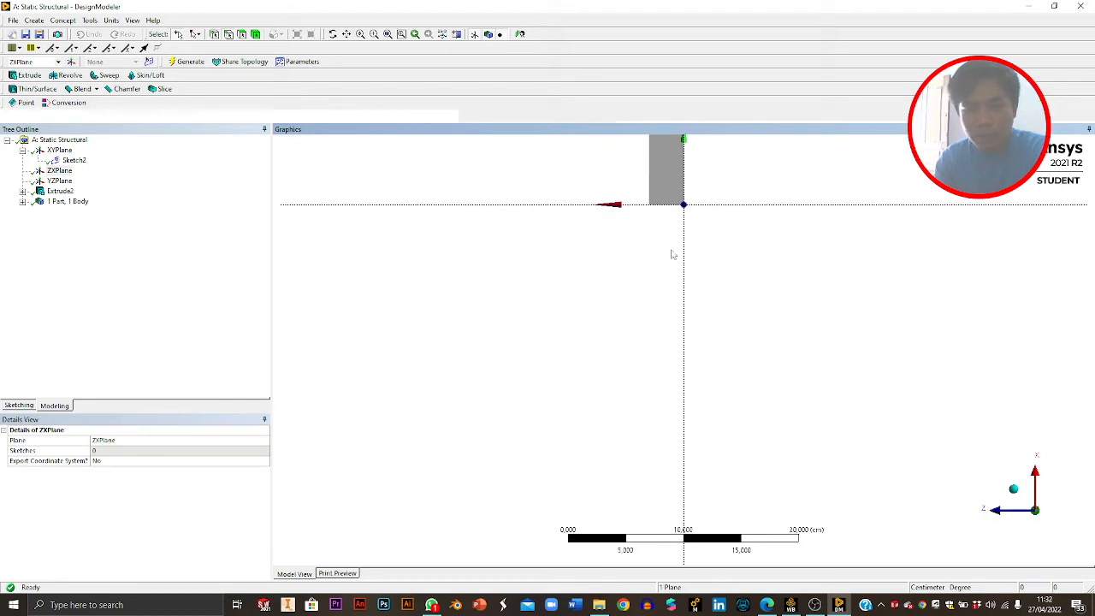
click(347, 34)
drag(576, 164, 568, 331)
scroll(701, 301, up, 1)
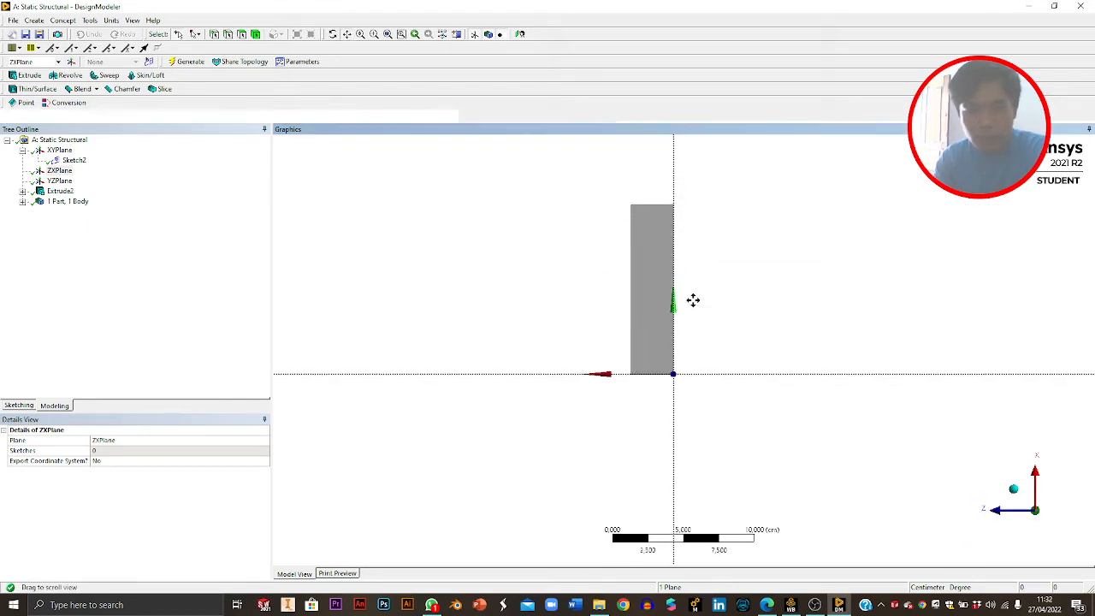
drag(624, 281, 553, 275)
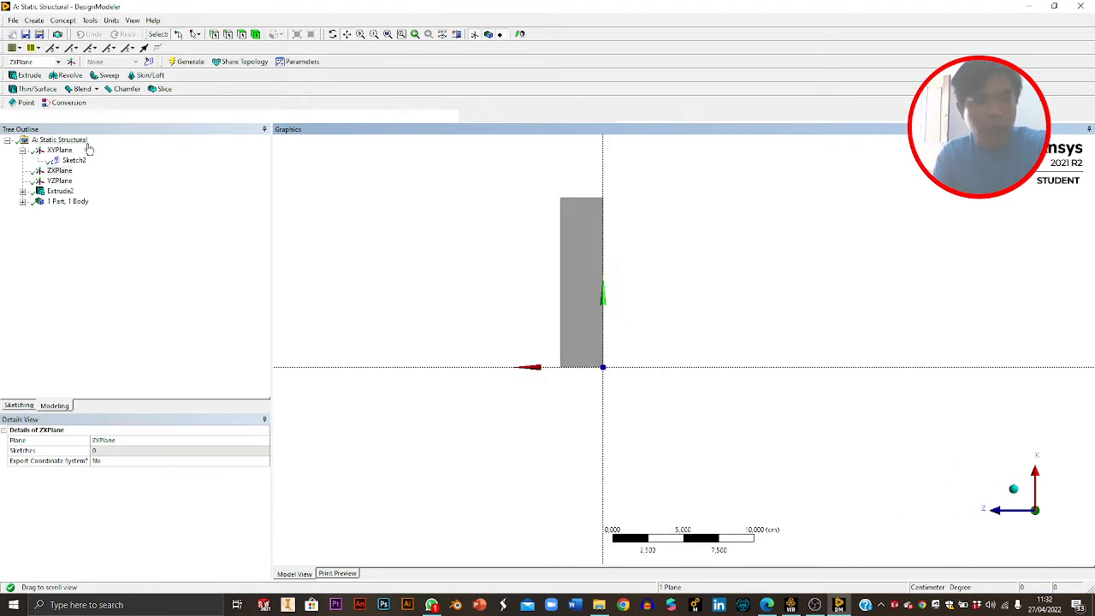
Sketch a rectangle about 28.9 by 11.9 cm on the ZX plane, with one long side on the Z axis and spanning both sides of the body.
click(24, 406)
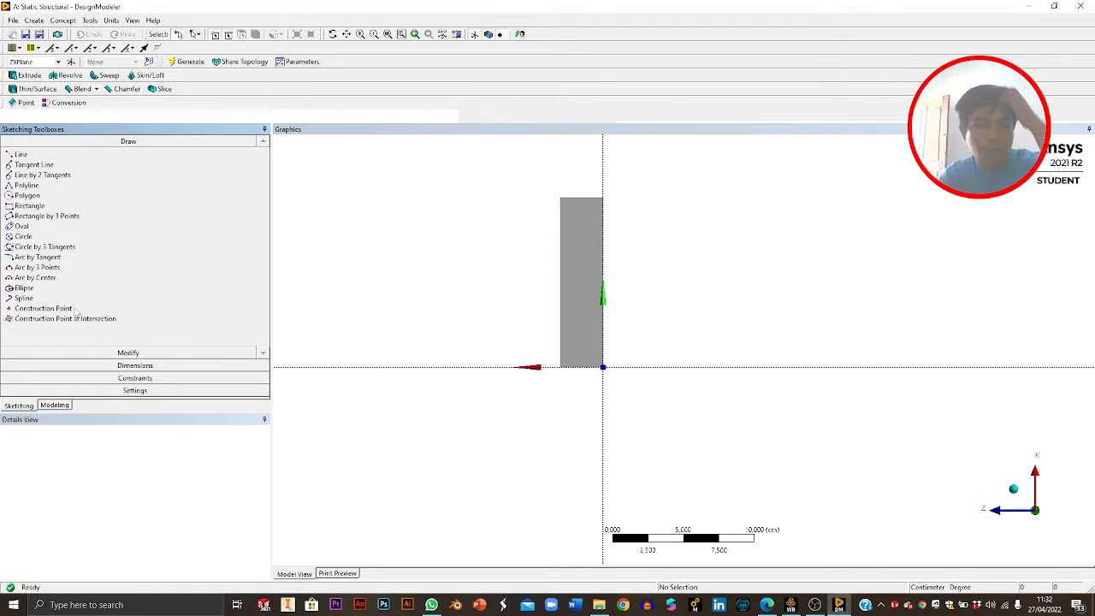
click(33, 206)
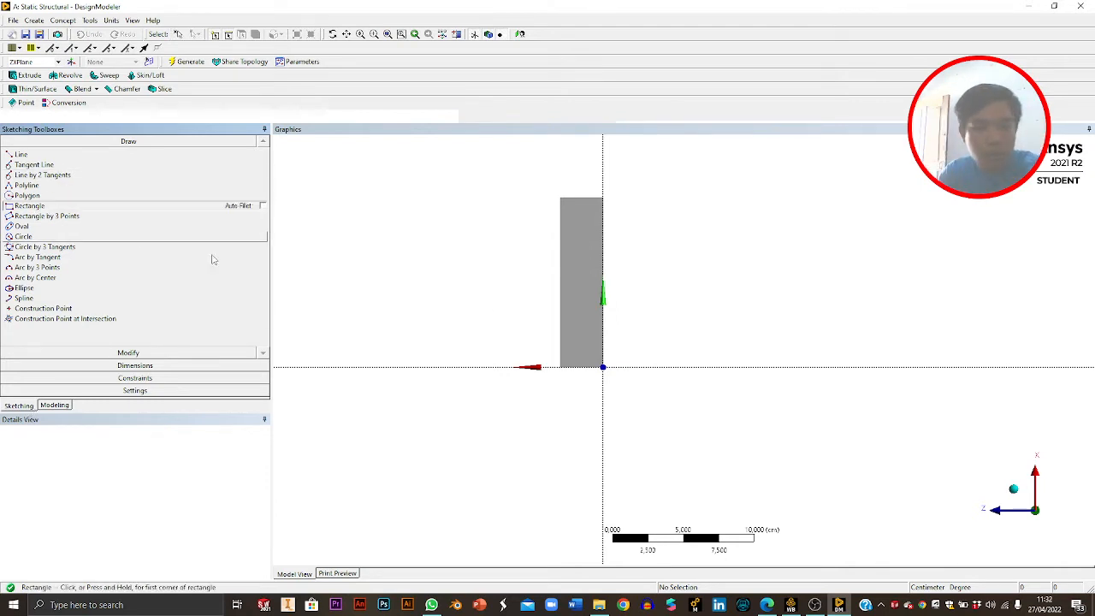
click(603, 366)
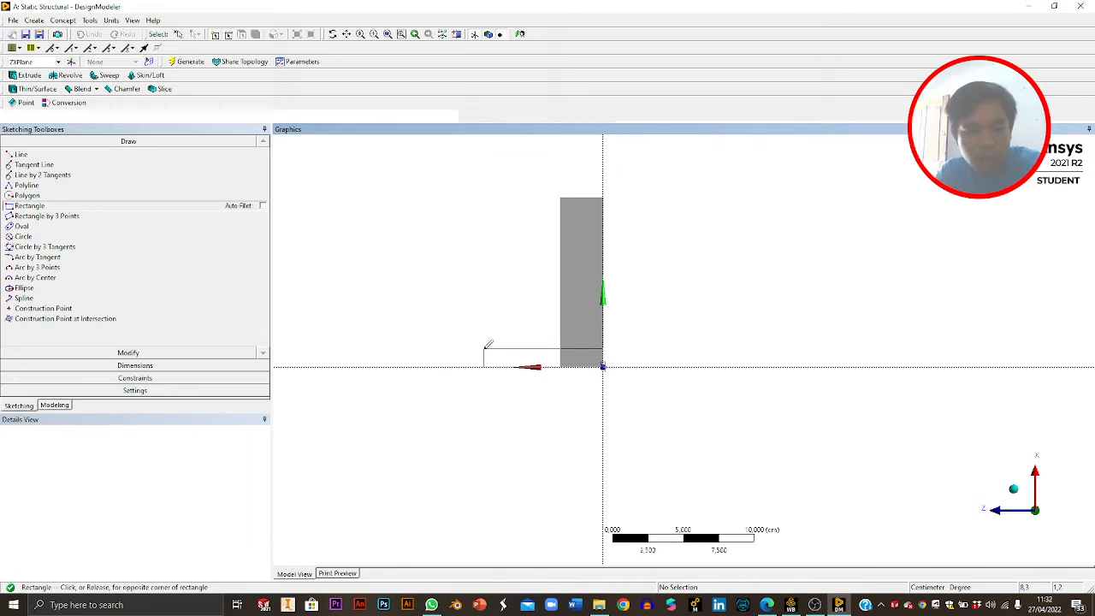
click(35, 208)
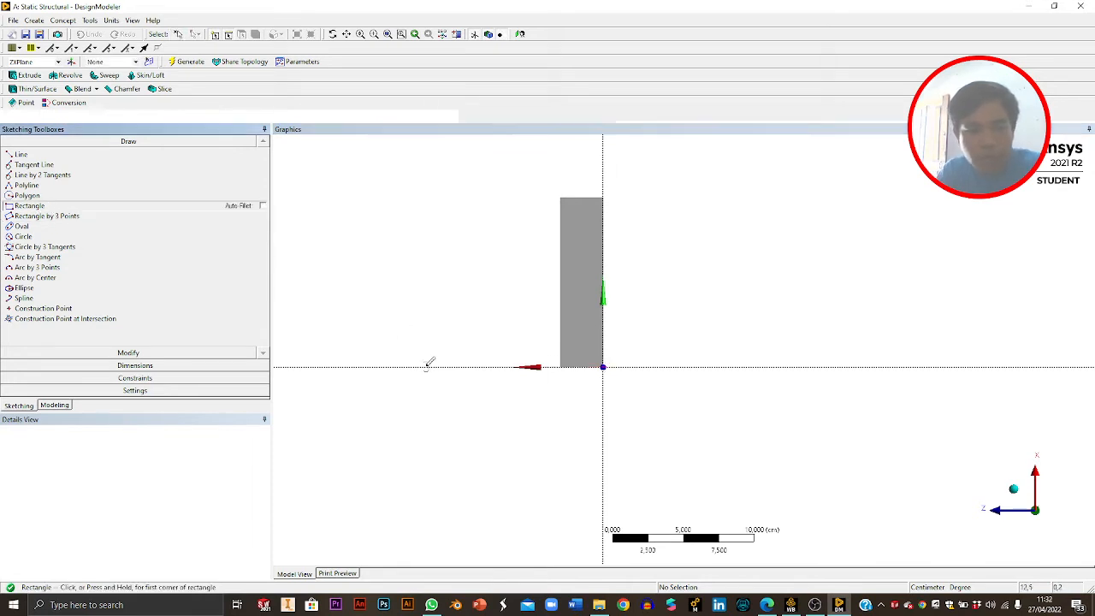
click(399, 367)
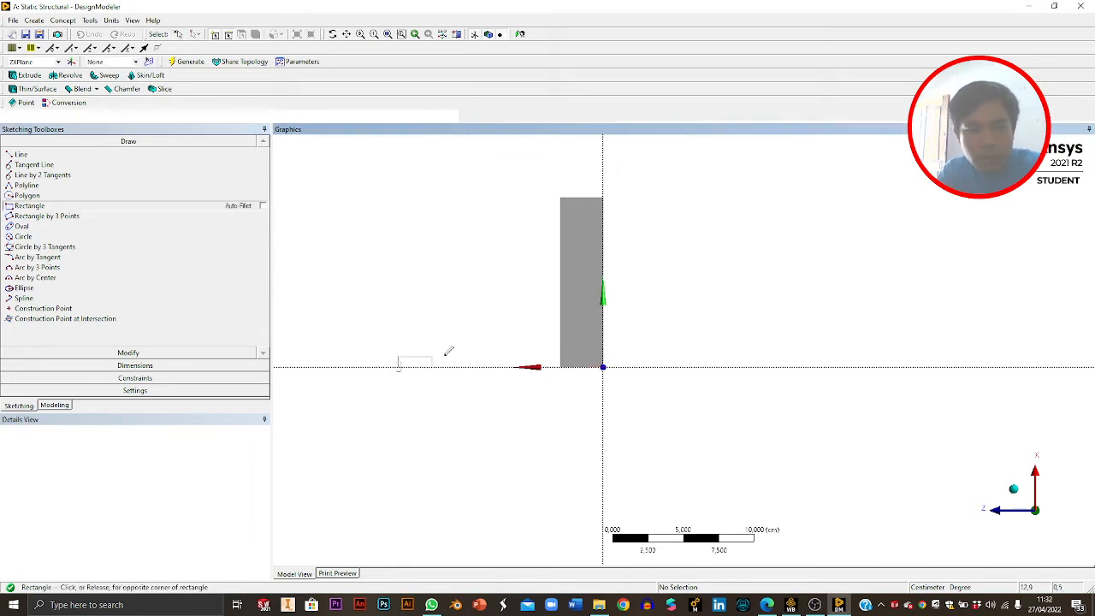
click(810, 197)
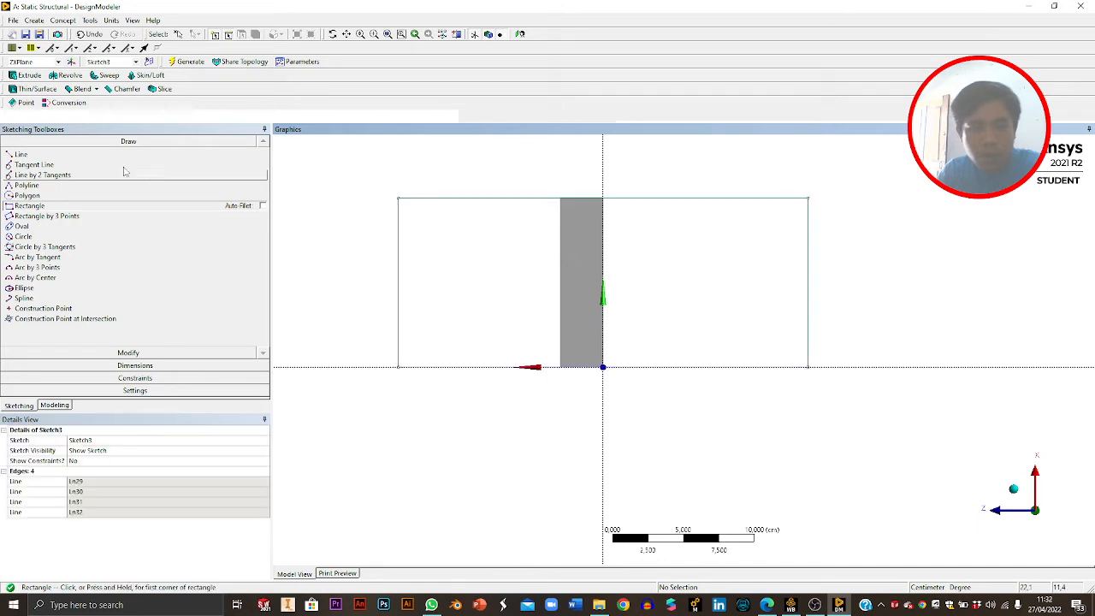
Add general dimensions to the rectangle's vertical side and its long side on the Z axis.
click(128, 352)
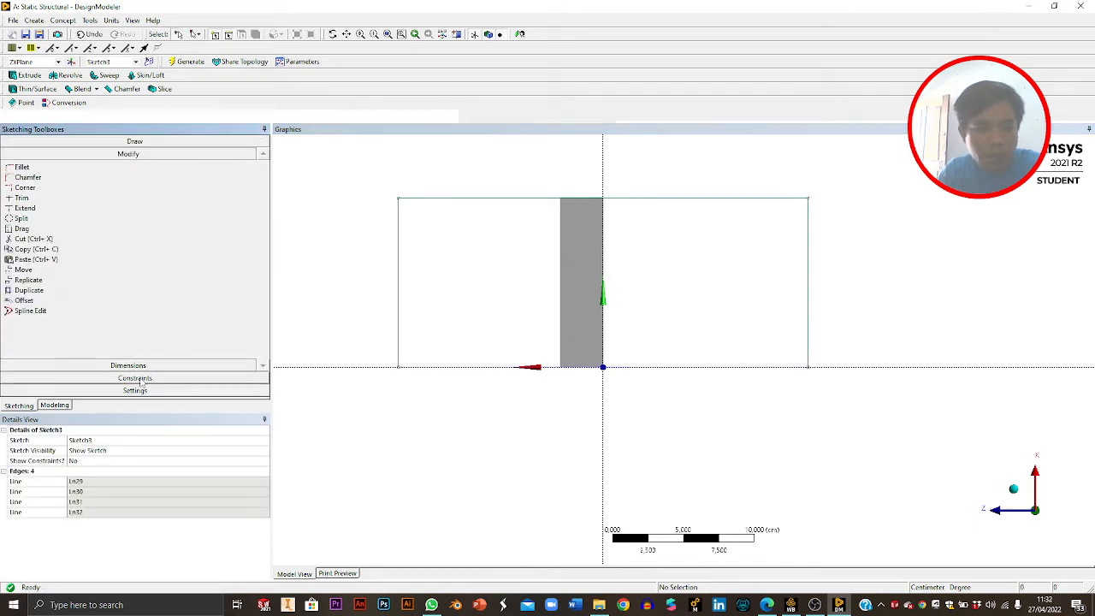
click(133, 366)
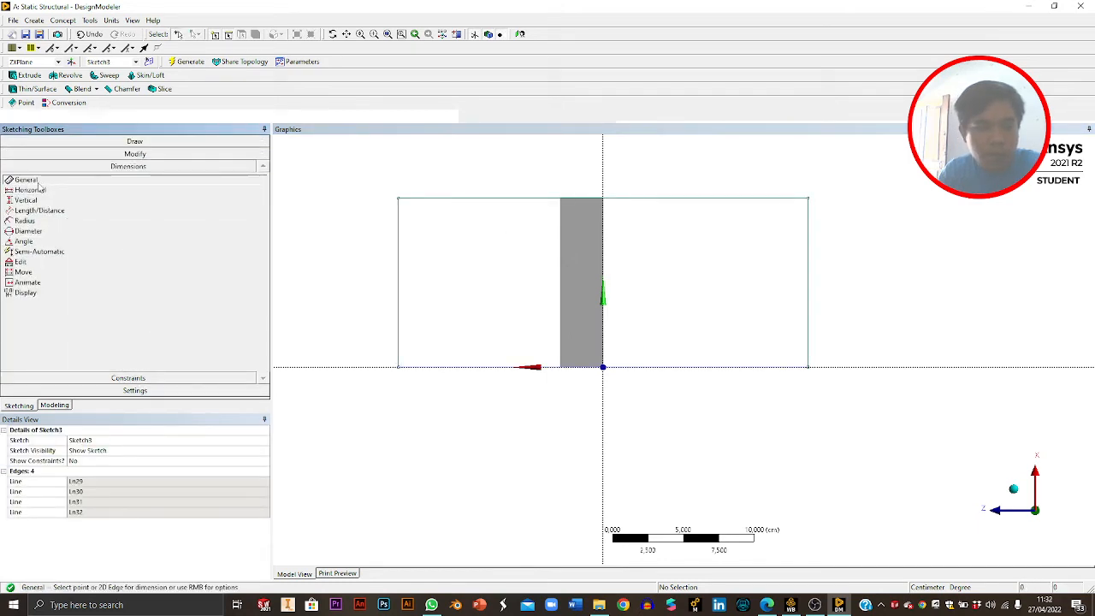
click(400, 270)
click(356, 266)
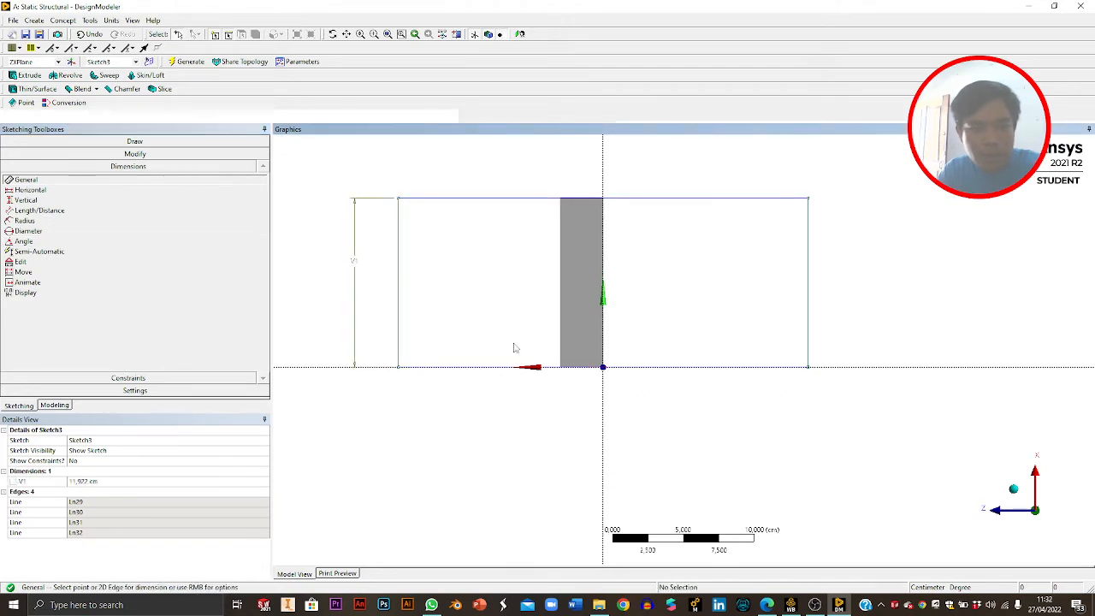
click(512, 367)
click(514, 392)
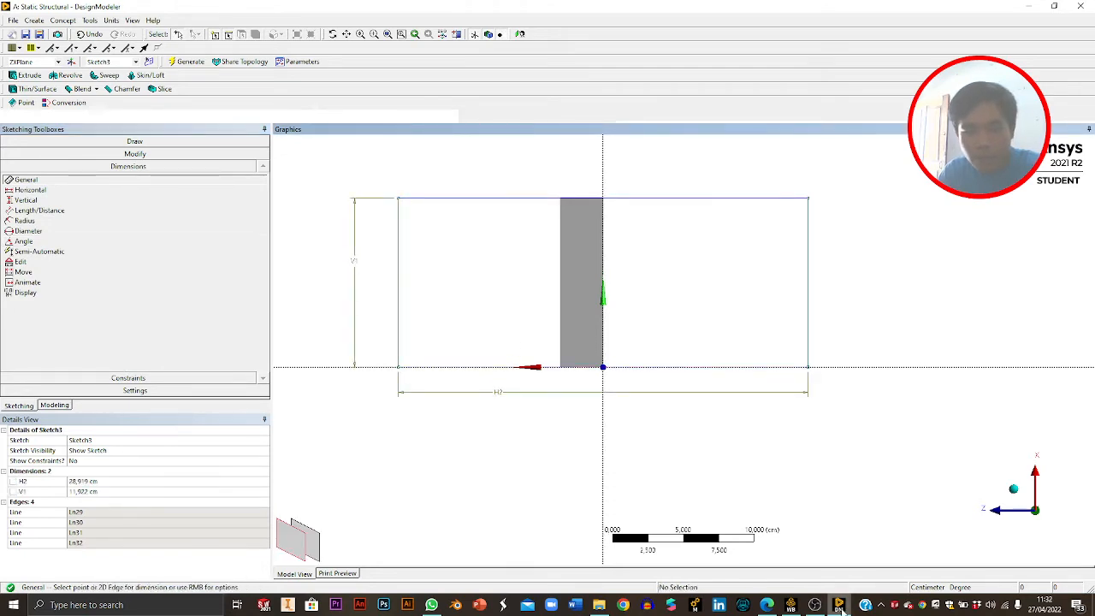
Check the base size in problem 7.5 of the textbook PDF and set the rectangle's horizontal dimension to 12 cm.
click(767, 606)
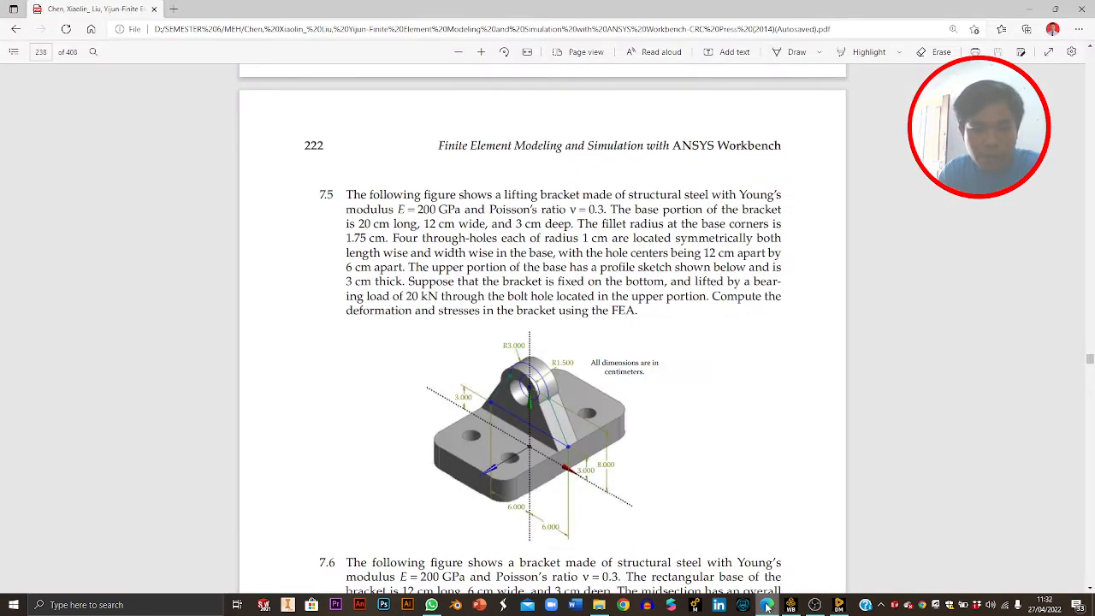
click(768, 605)
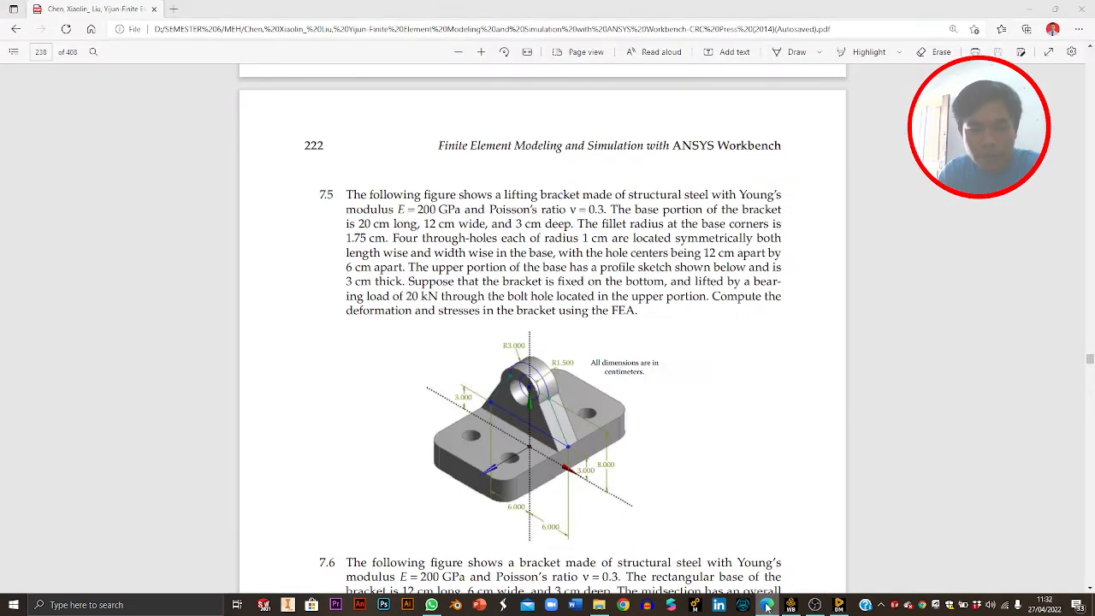
click(94, 482)
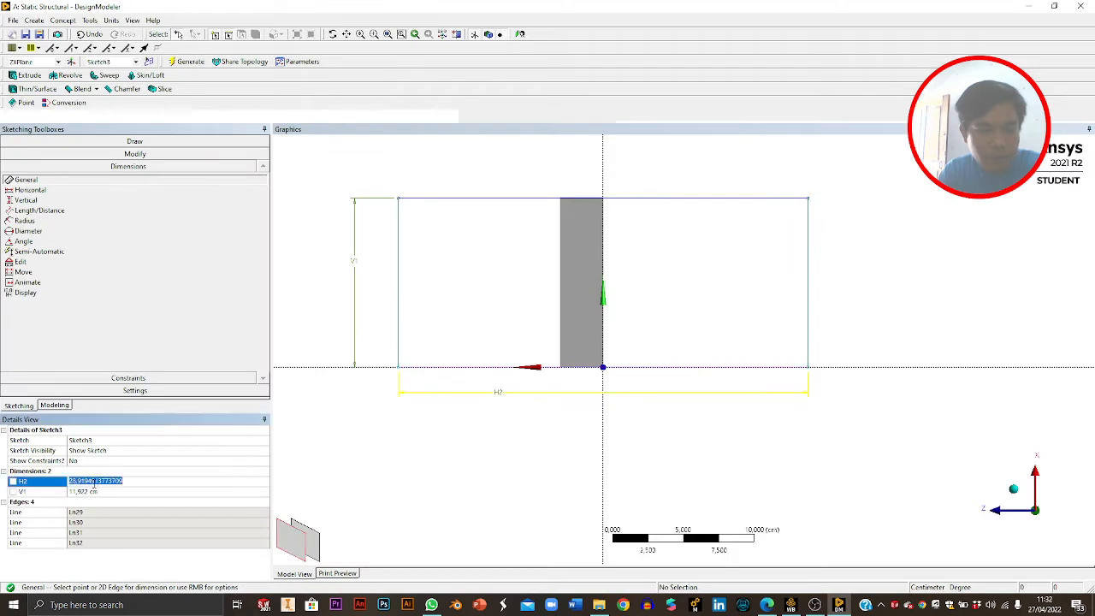
text(12)
key(Return)
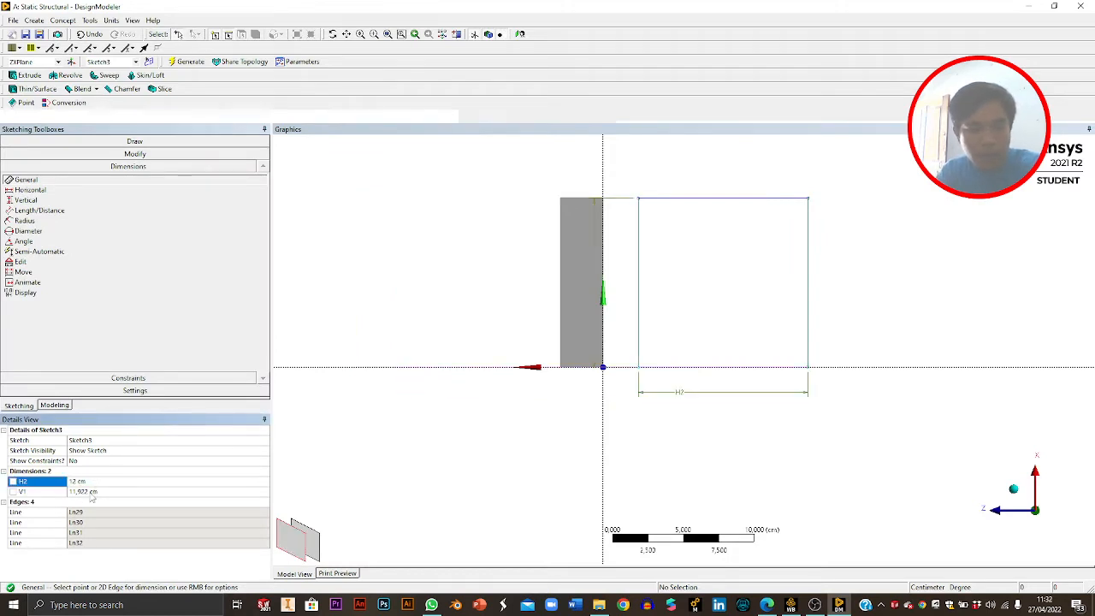
Set the rectangle's horizontal dimension to 20 cm and its vertical dimension to 12 cm.
click(96, 481)
text(20)
key(Return)
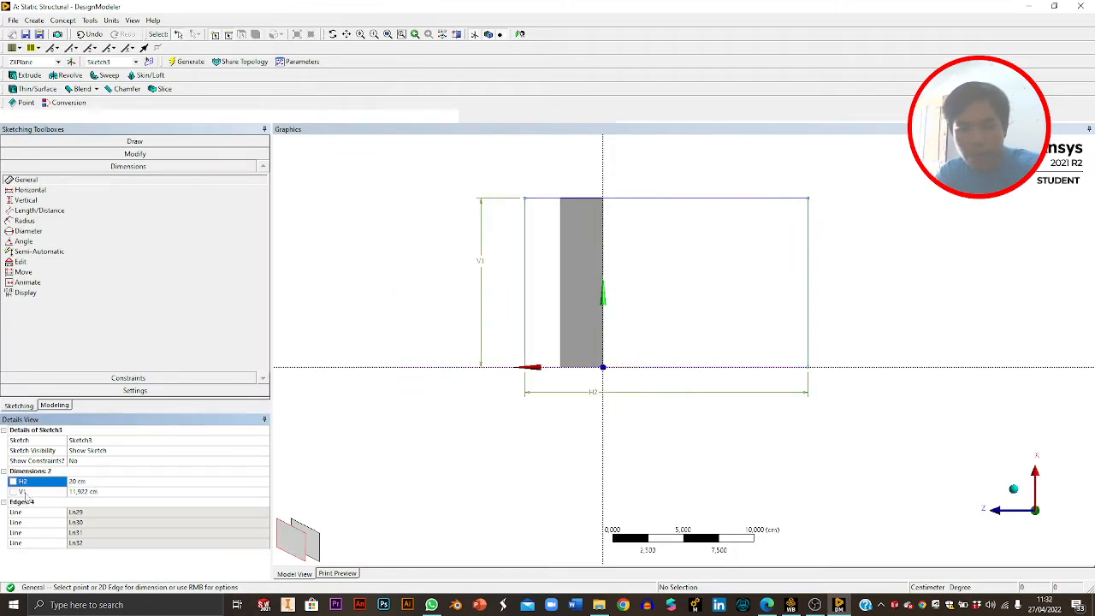
click(96, 492)
text(12)
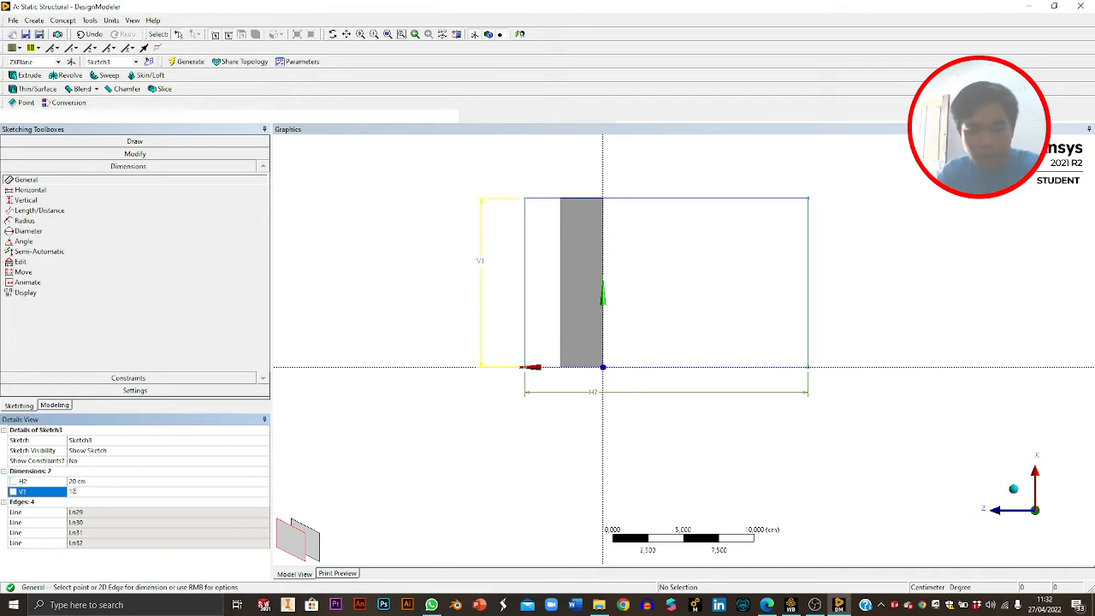
key(Return)
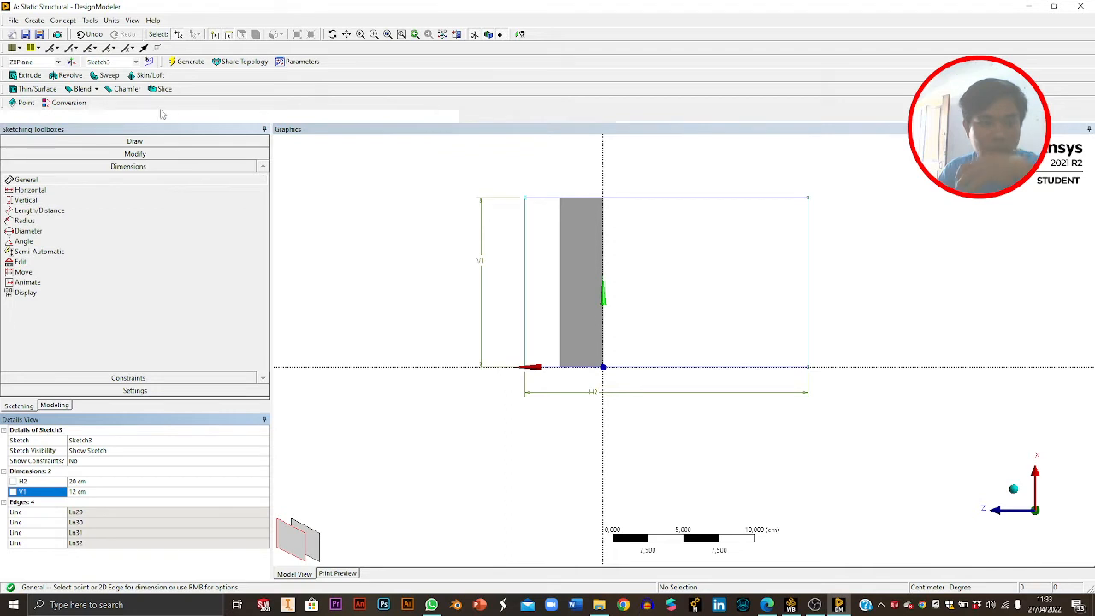
Add a horizontal dimension from the rectangle's short edge on the positive Z side to the origin and set it to 11.5 cm.
click(31, 190)
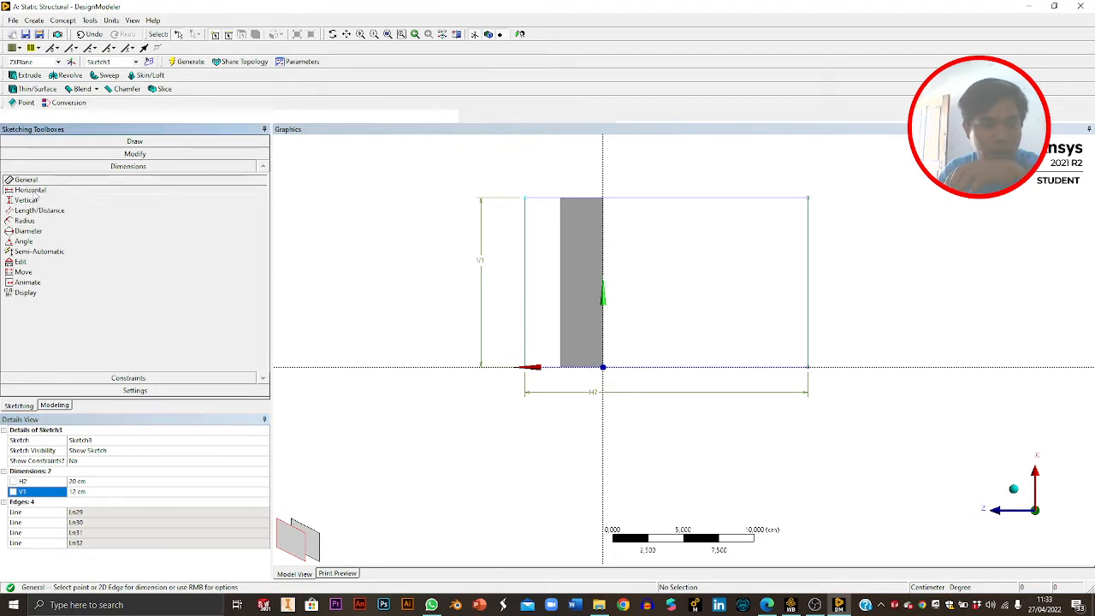
click(527, 306)
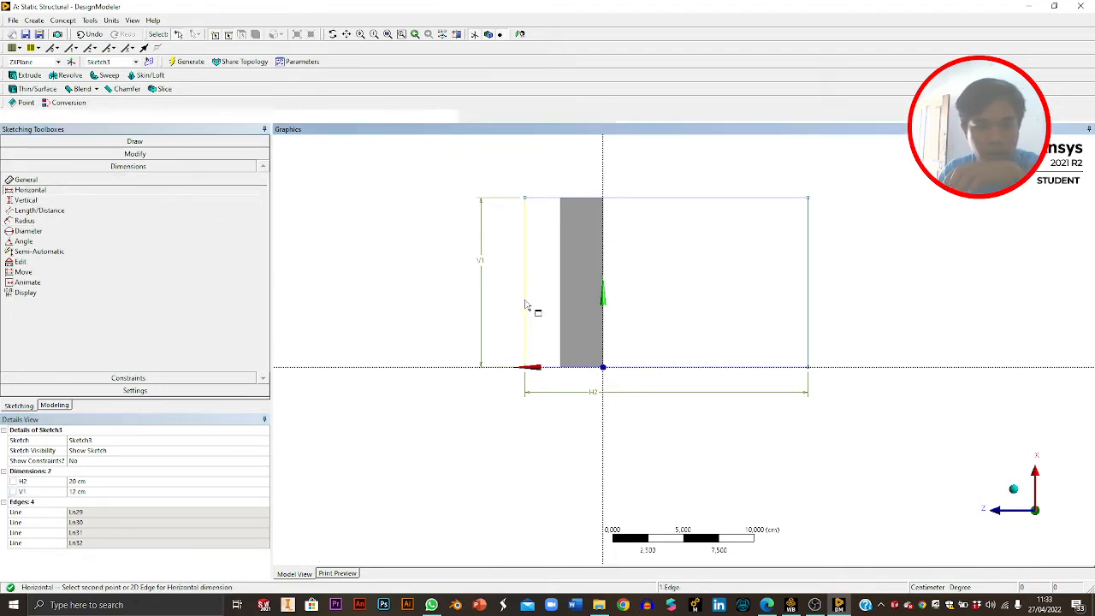
click(603, 366)
click(567, 168)
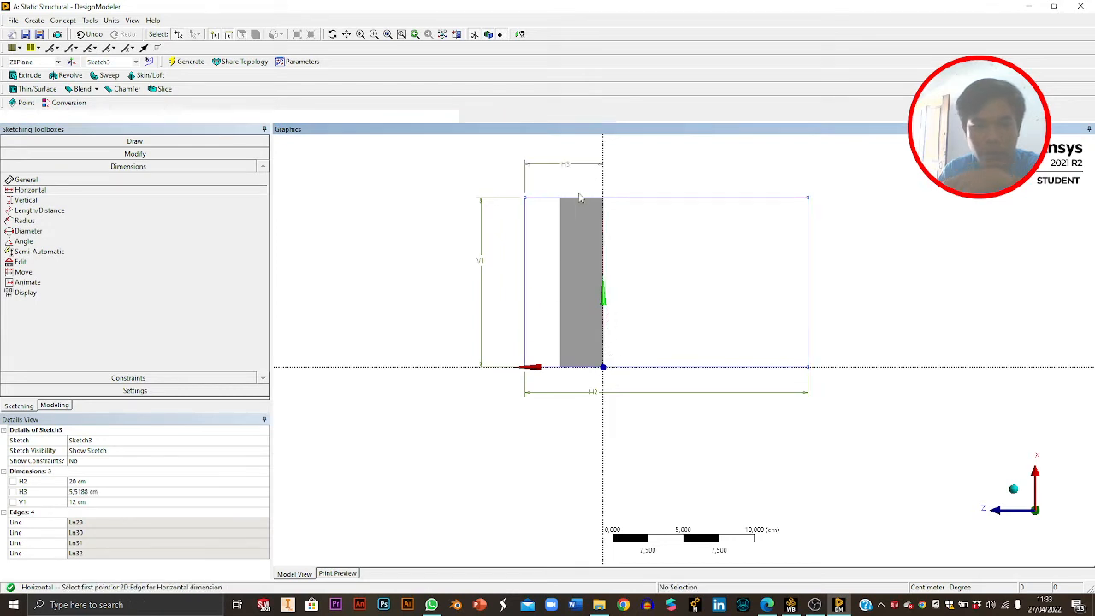
click(86, 492)
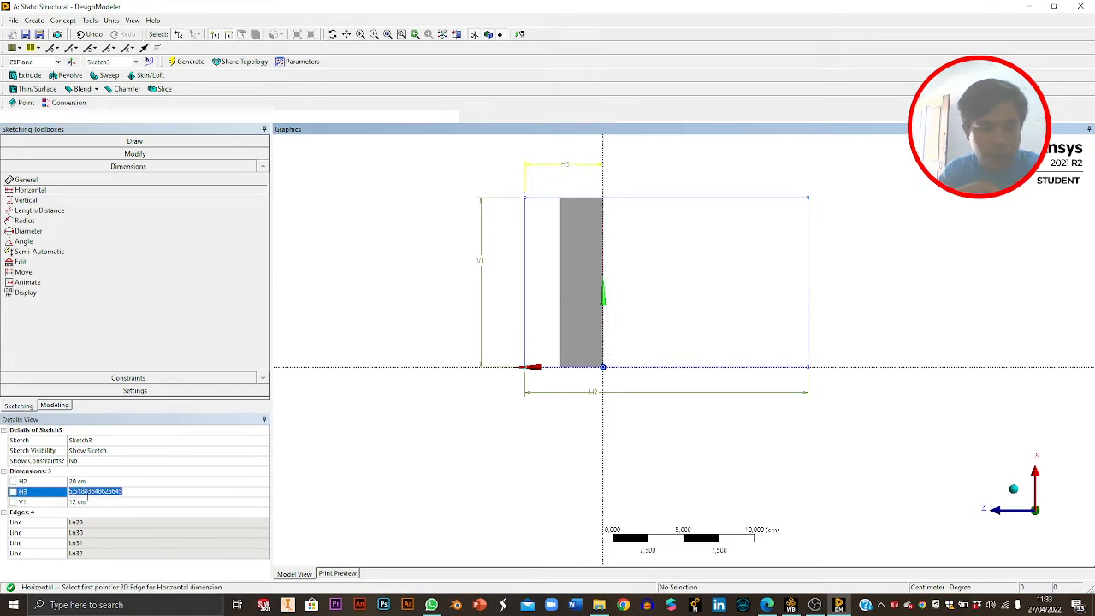
text(11.5)
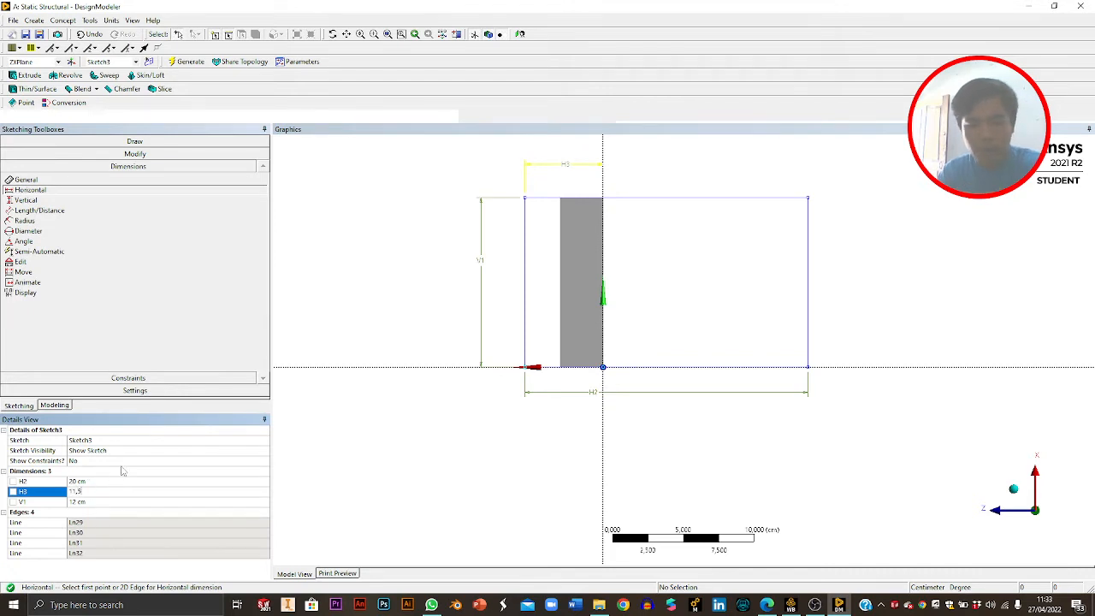
key(Return)
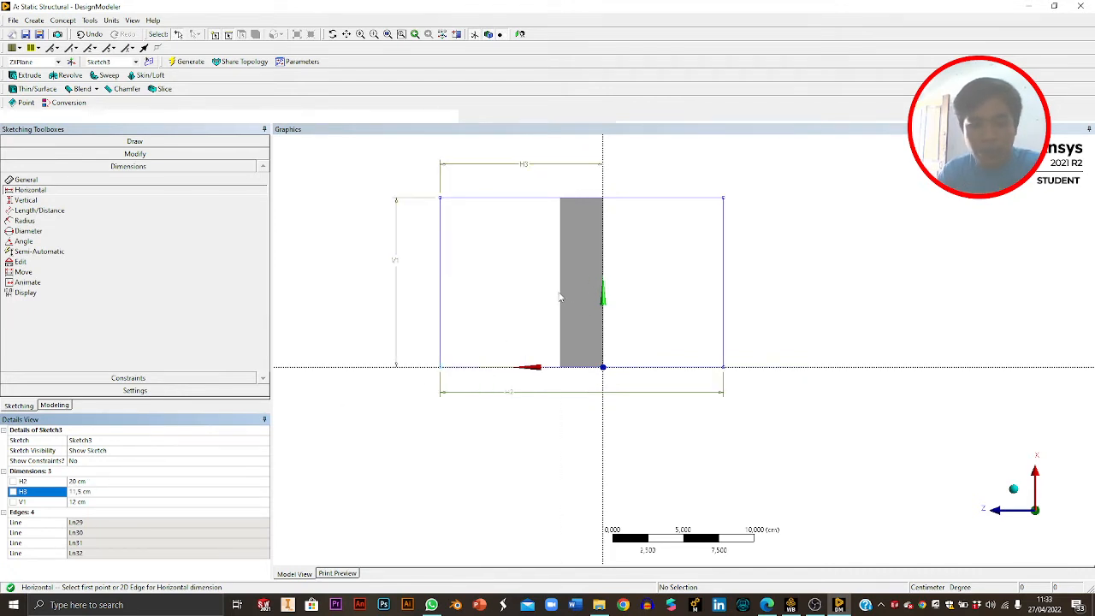
key(Escape)
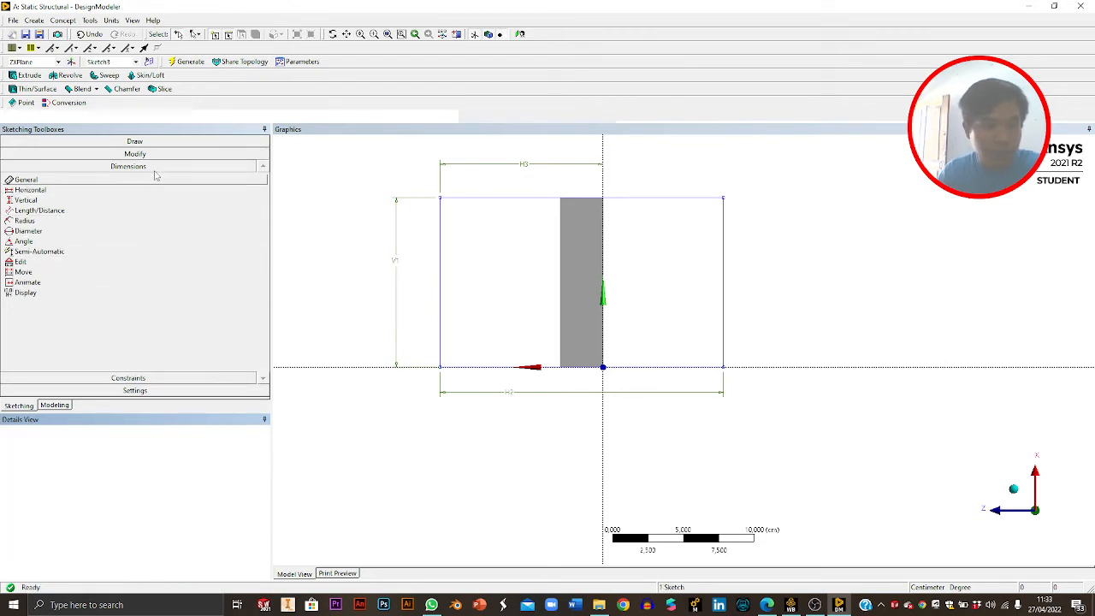
Draw four circles in the base rectangle, two on each side of the upright, with diameters of about 1.4, 2.0, 3.5 and 2.4 cm.
click(128, 142)
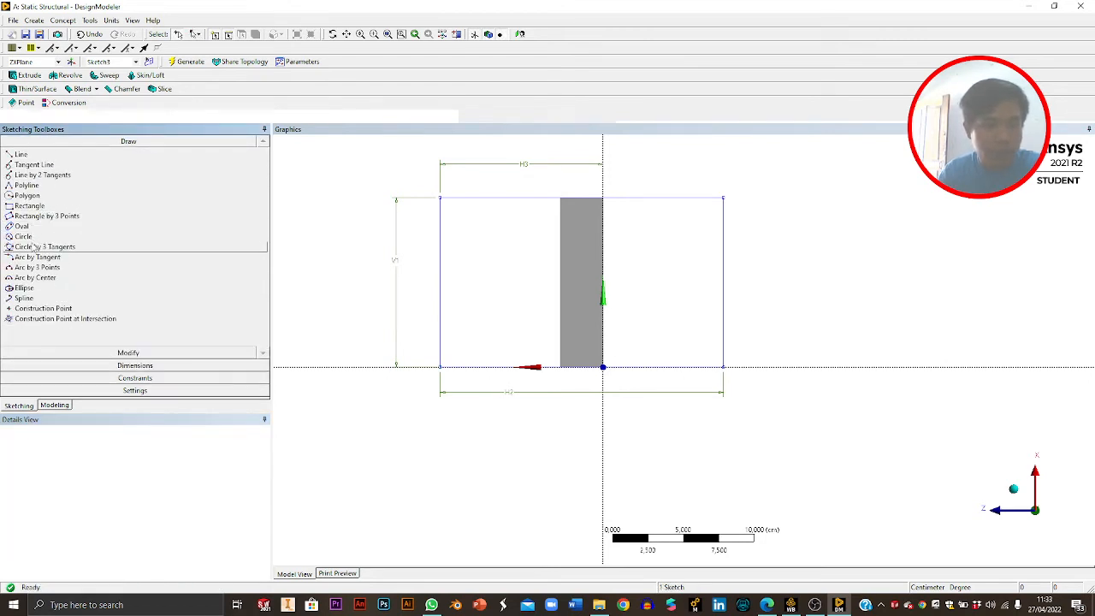
click(33, 237)
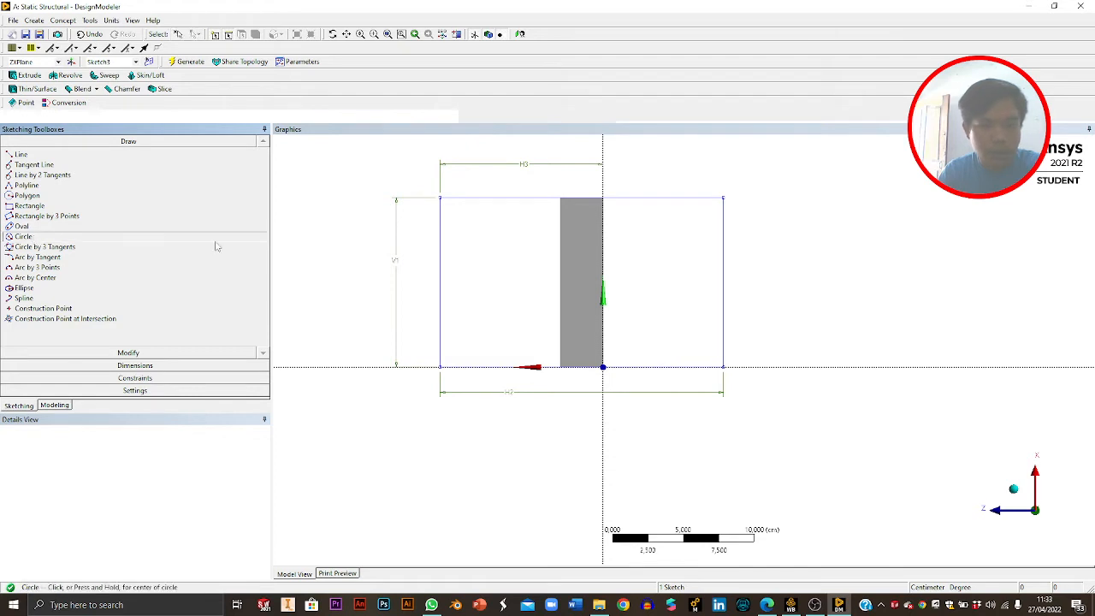
drag(486, 232, 495, 232)
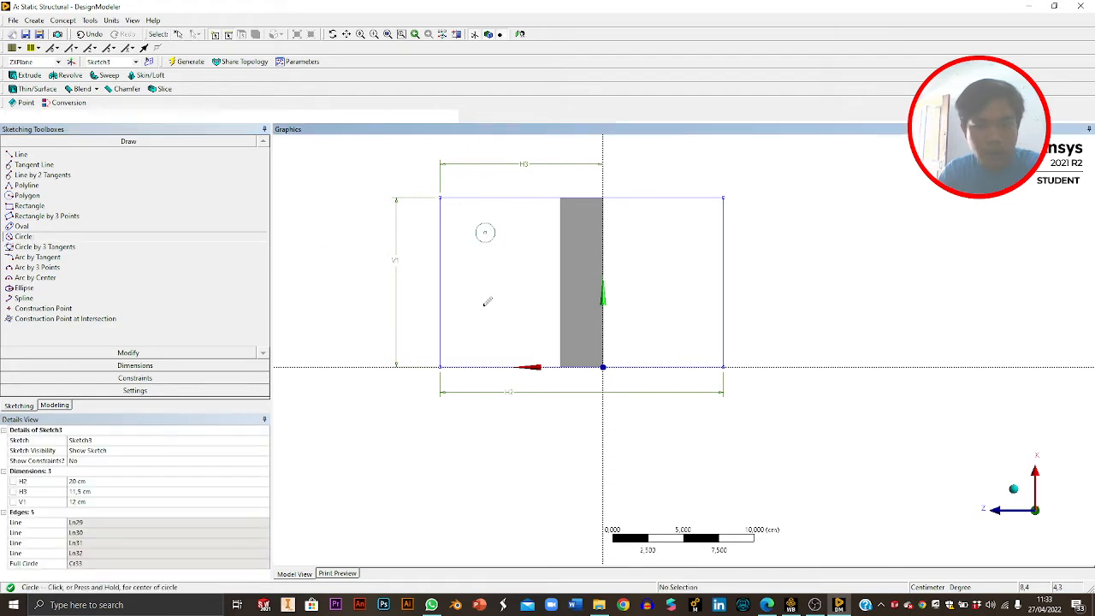
mouse_move(482, 306)
mouse_down()
mouse_move(498, 294)
mouse_move(497, 304)
mouse_up()
drag(659, 238, 685, 240)
drag(659, 315, 676, 310)
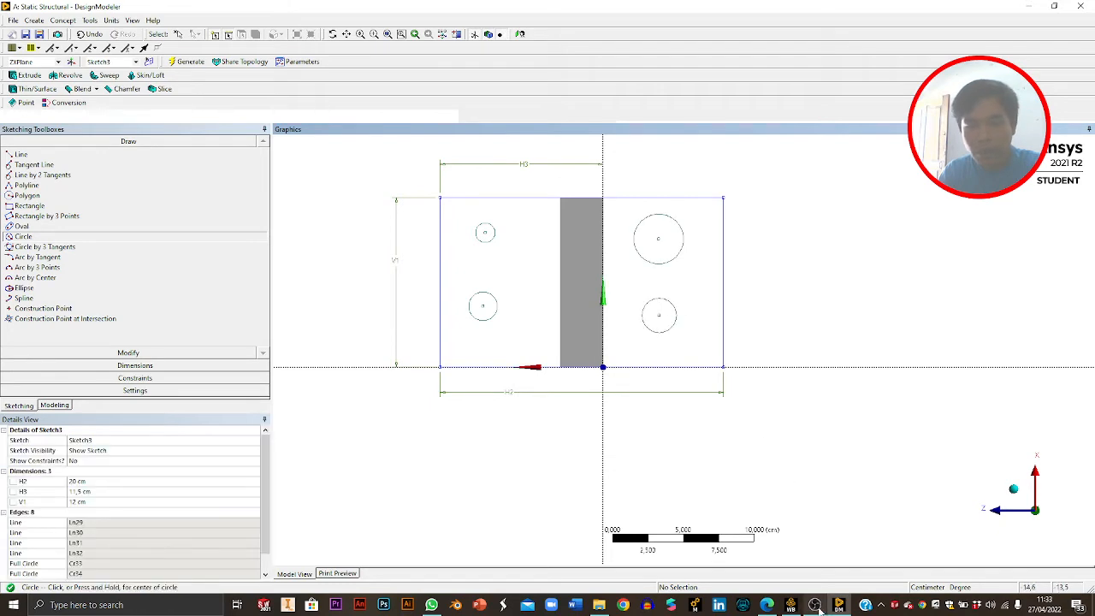
Check the through-hole radius in problem 7.5 of the textbook PDF and add a diameter dimension to each of the four circles.
click(767, 605)
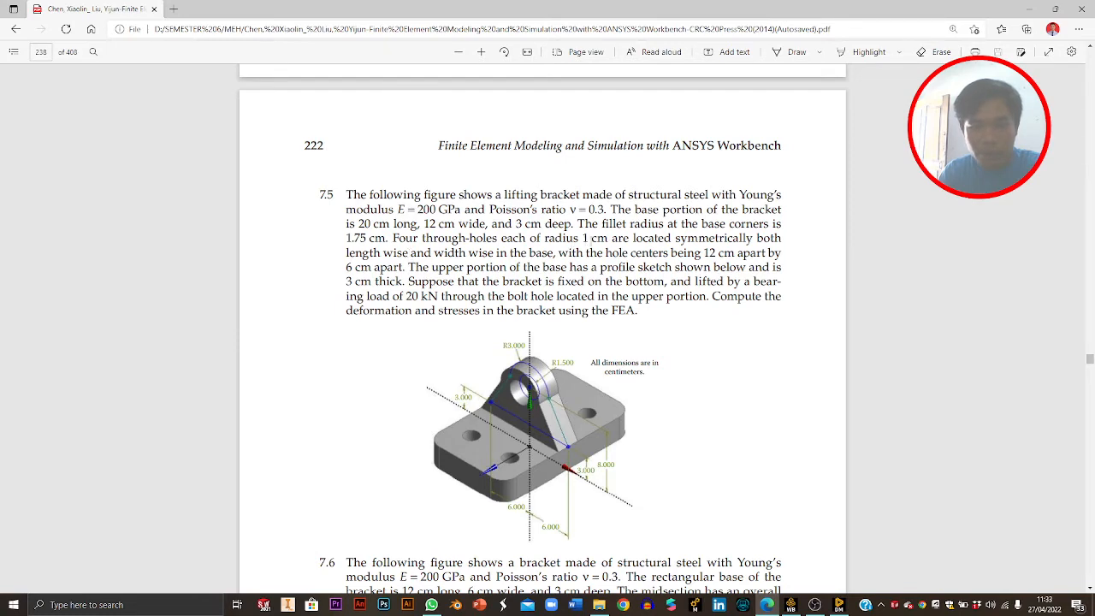
click(767, 605)
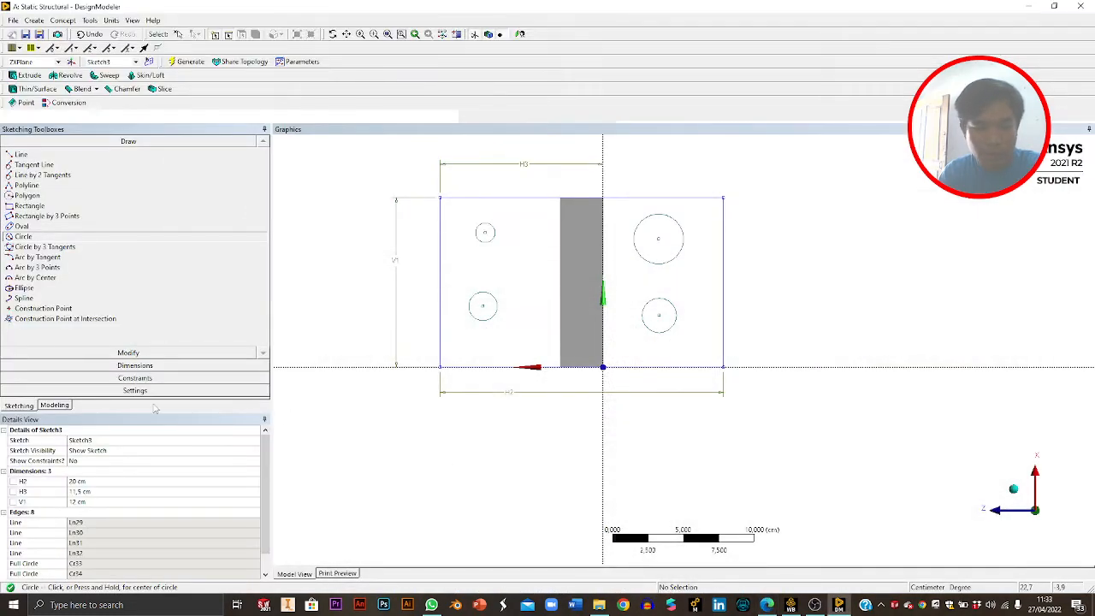
click(135, 365)
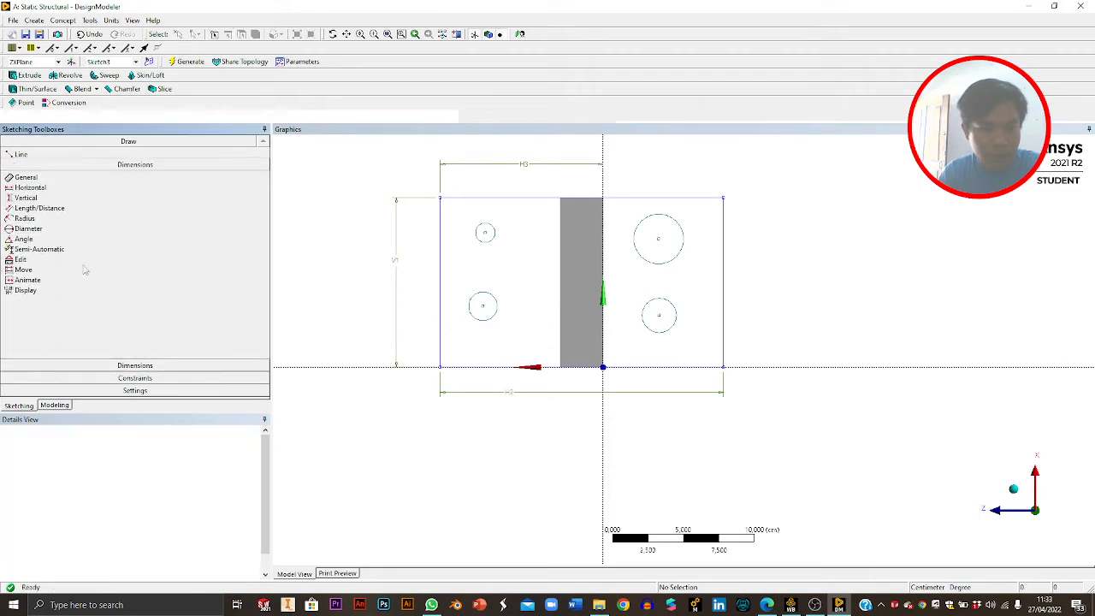
click(493, 231)
click(511, 209)
click(493, 297)
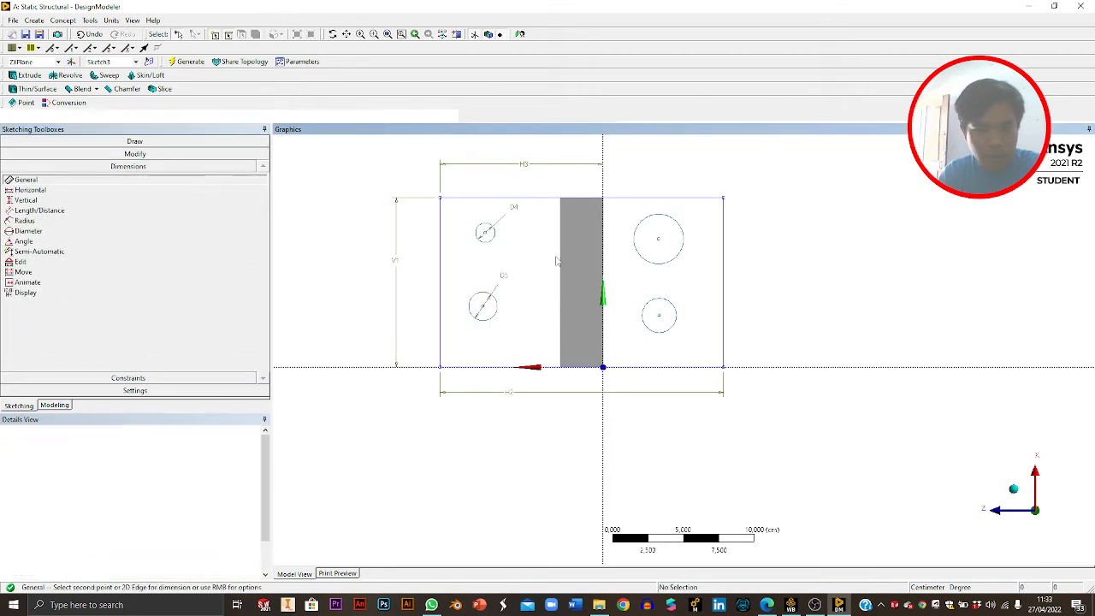
click(557, 261)
click(657, 214)
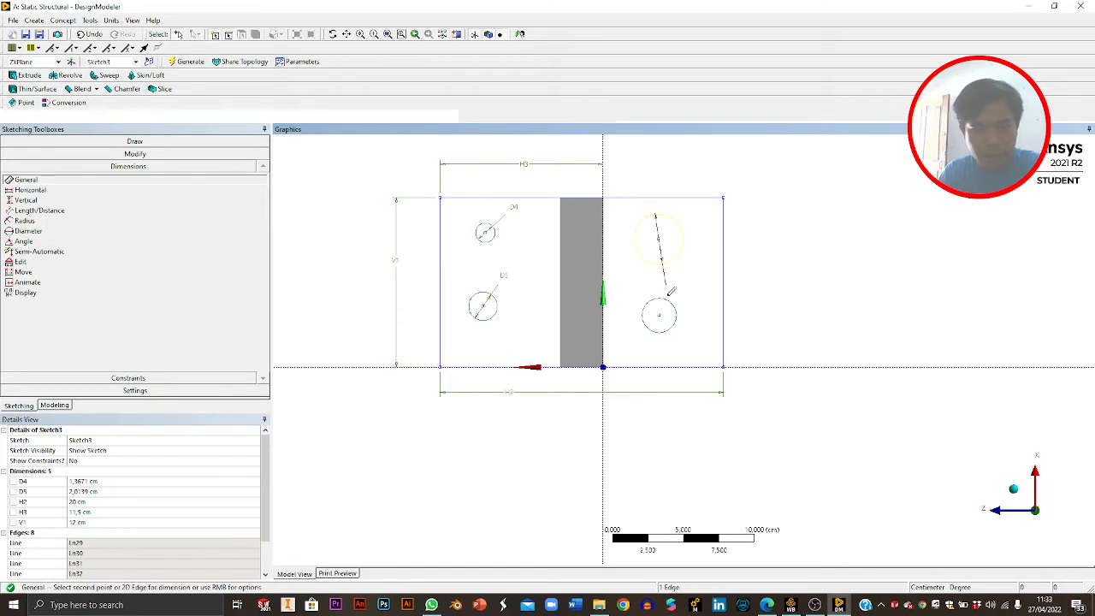
click(671, 295)
click(676, 315)
click(700, 301)
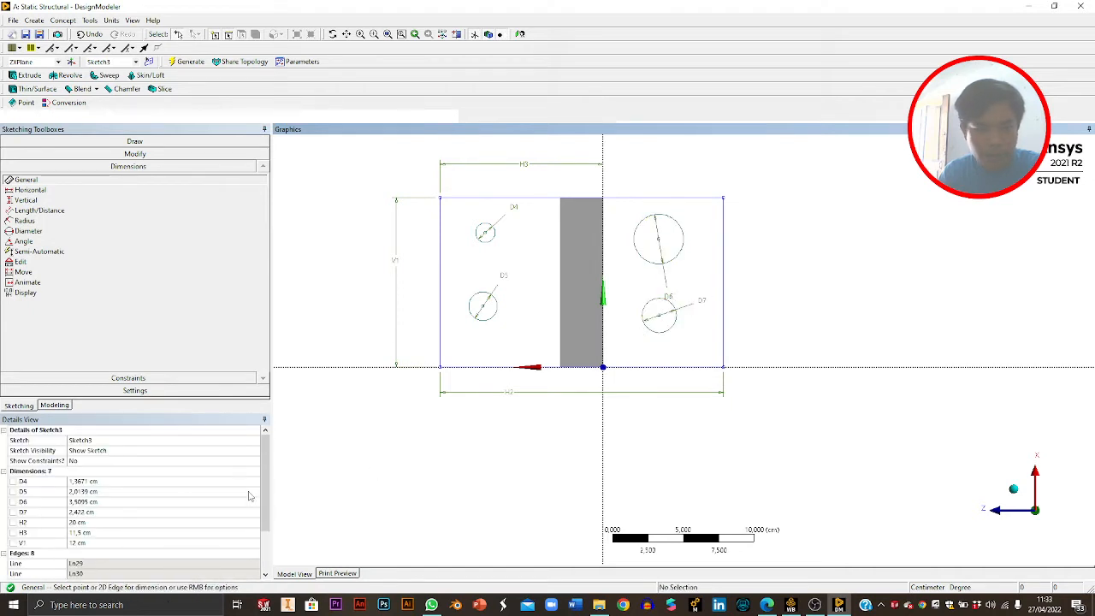
Set the diameters of all four hole circles to 2 cm.
click(96, 482)
text(2)
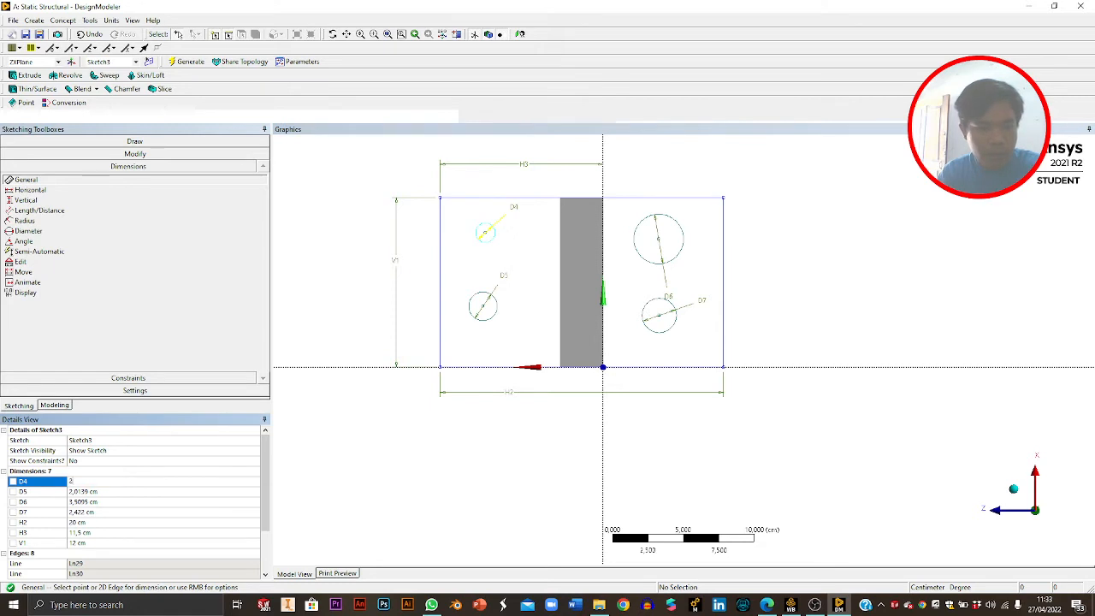
click(101, 493)
text(2)
click(93, 504)
text(2)
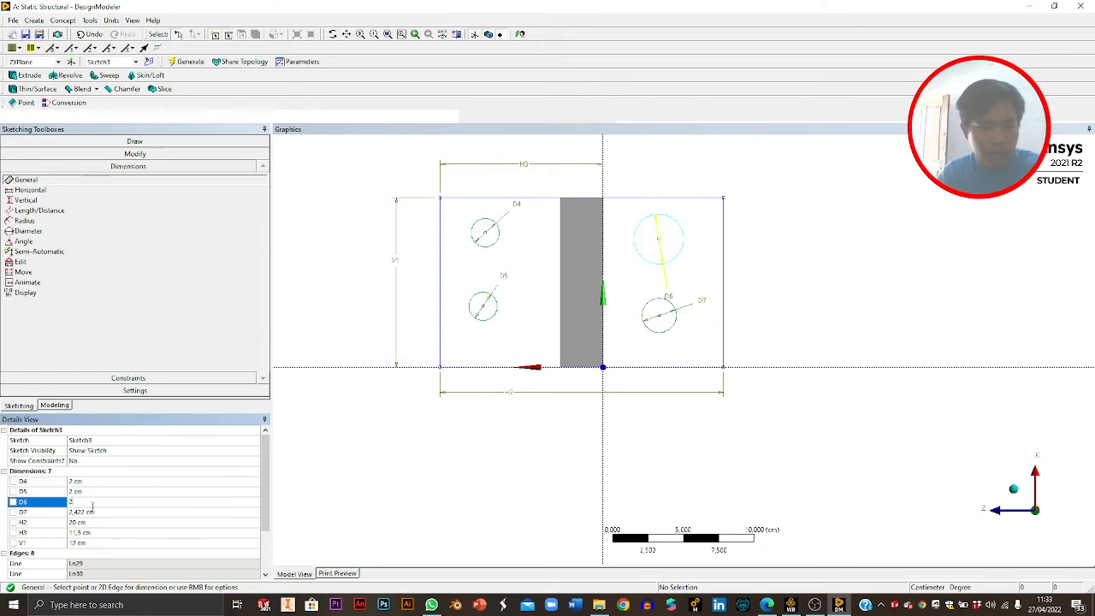
click(86, 511)
text(2)
key(Return)
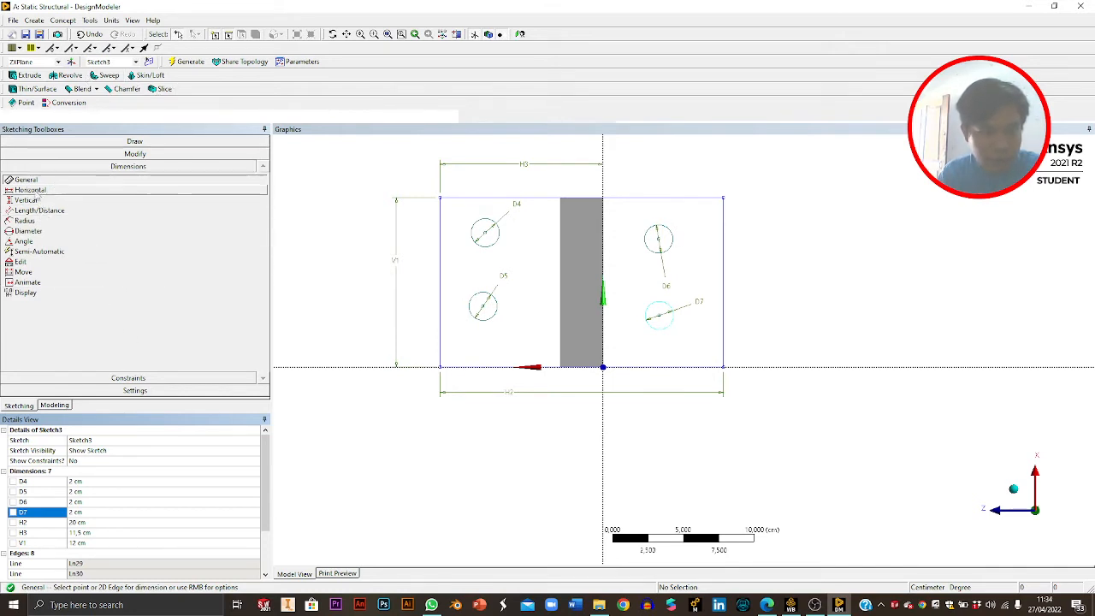
Add horizontal dimensions from both positive-Z circle centres and the upper negative-Z circle centre to their nearest short rectangle edges.
click(47, 190)
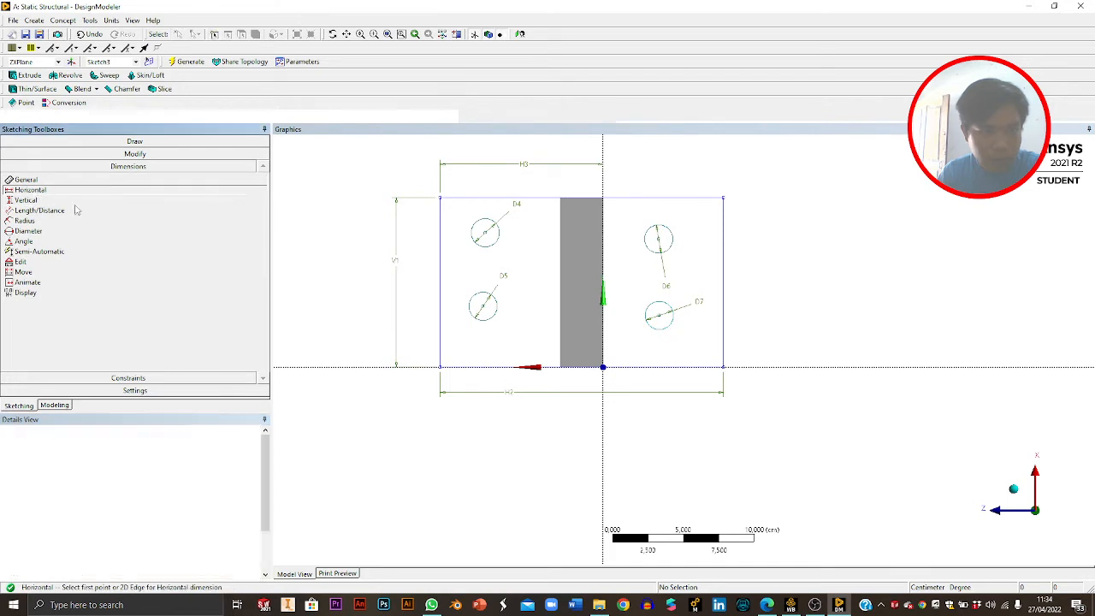
click(484, 234)
click(440, 245)
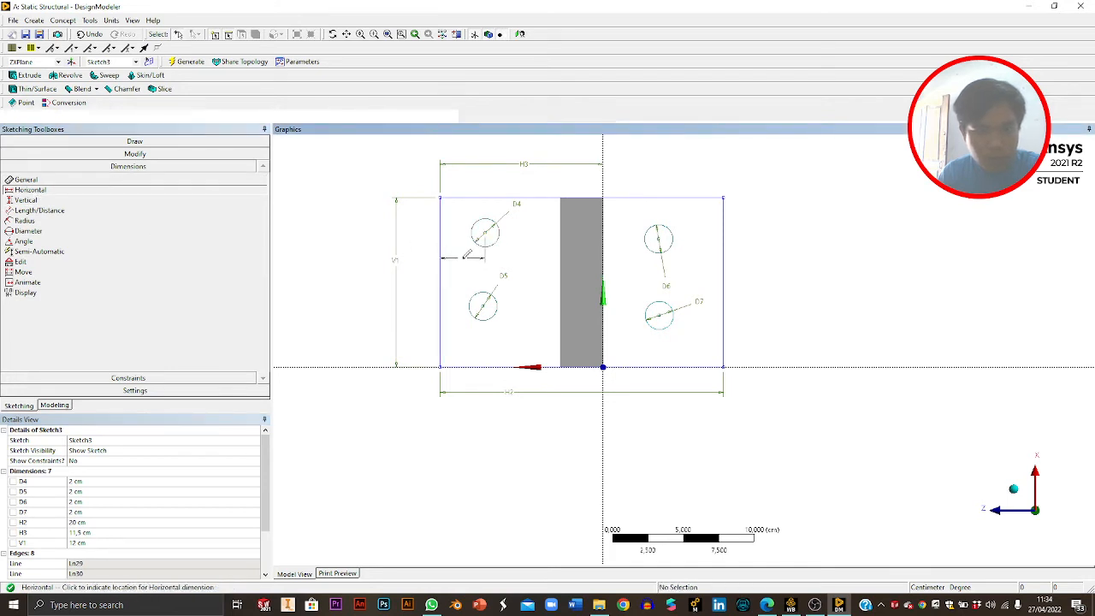
click(463, 261)
click(484, 309)
click(441, 334)
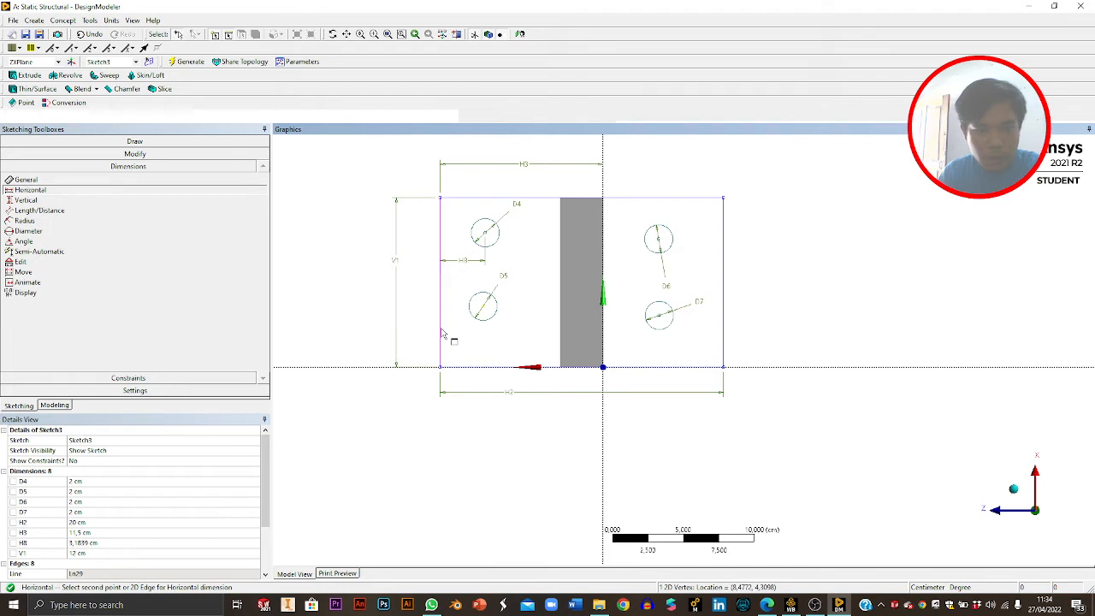
click(442, 336)
click(659, 242)
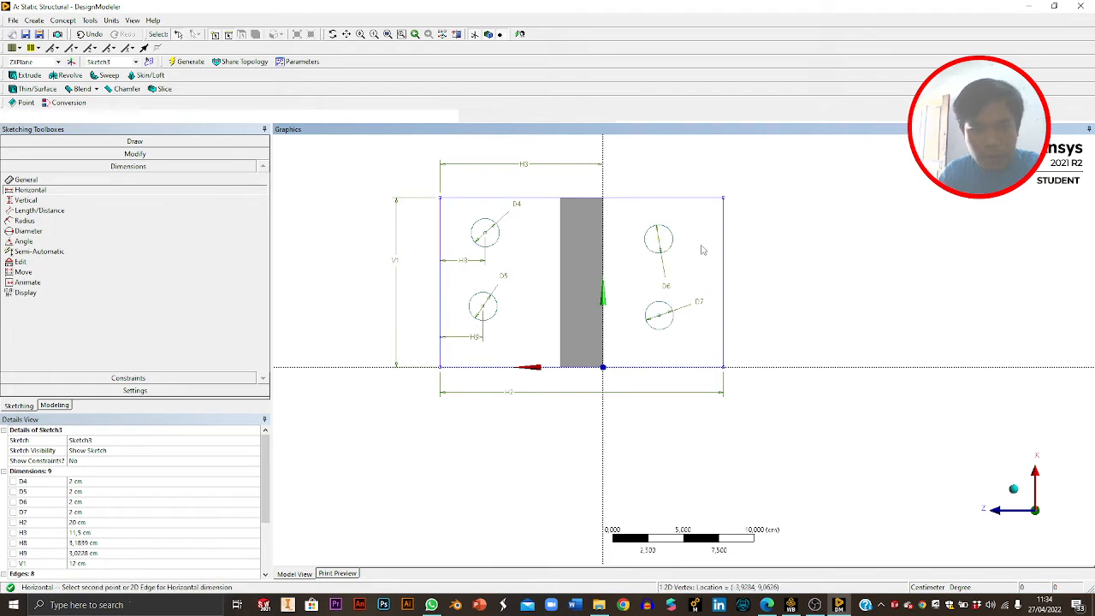
click(724, 258)
click(703, 248)
click(658, 318)
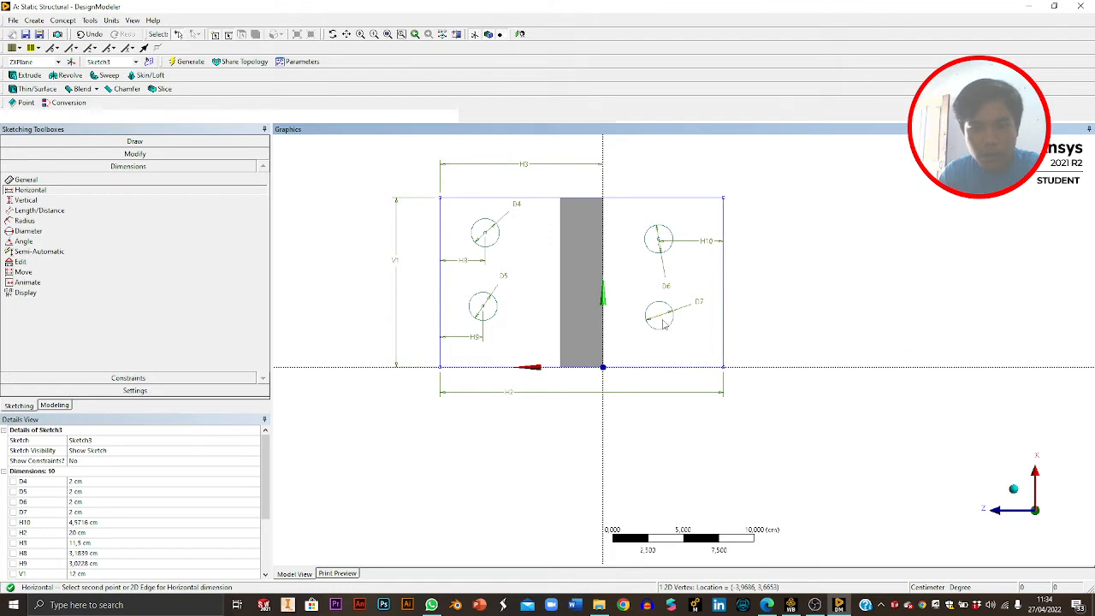
click(690, 342)
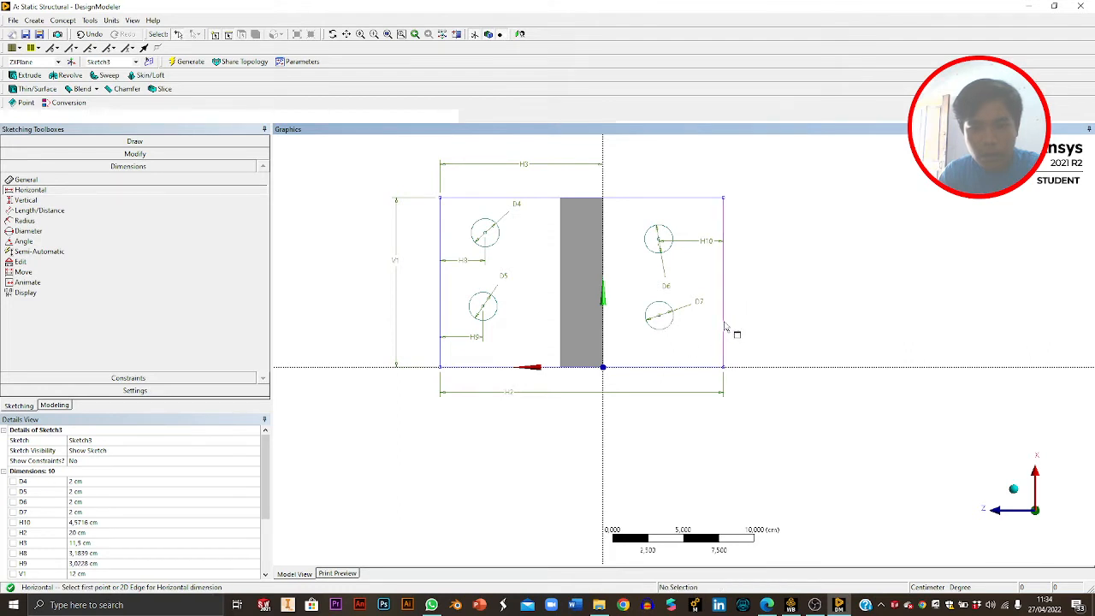
click(725, 327)
key(Escape)
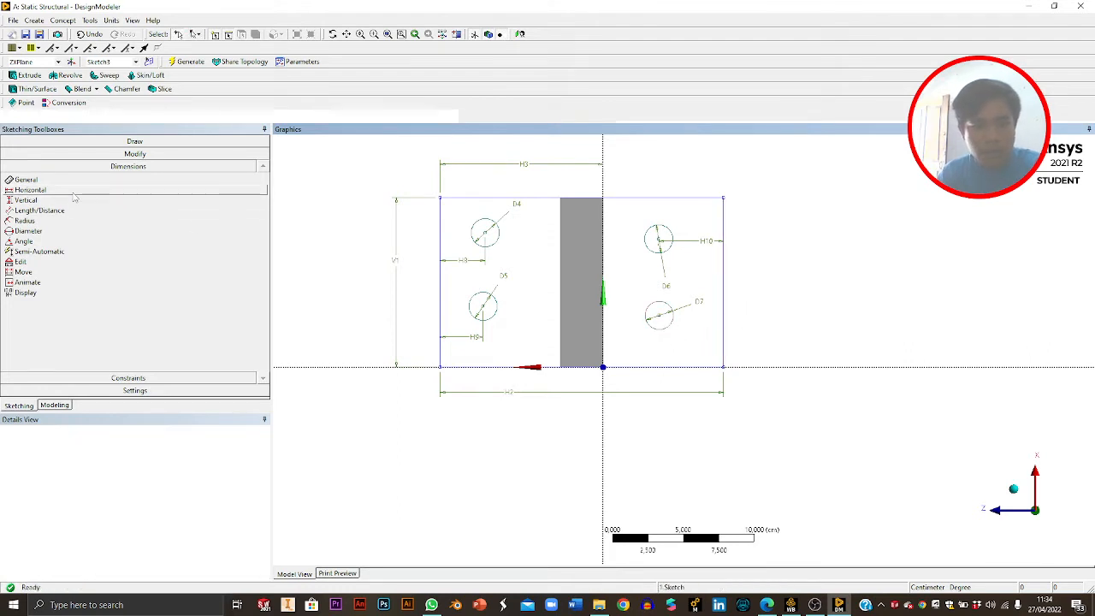
click(659, 320)
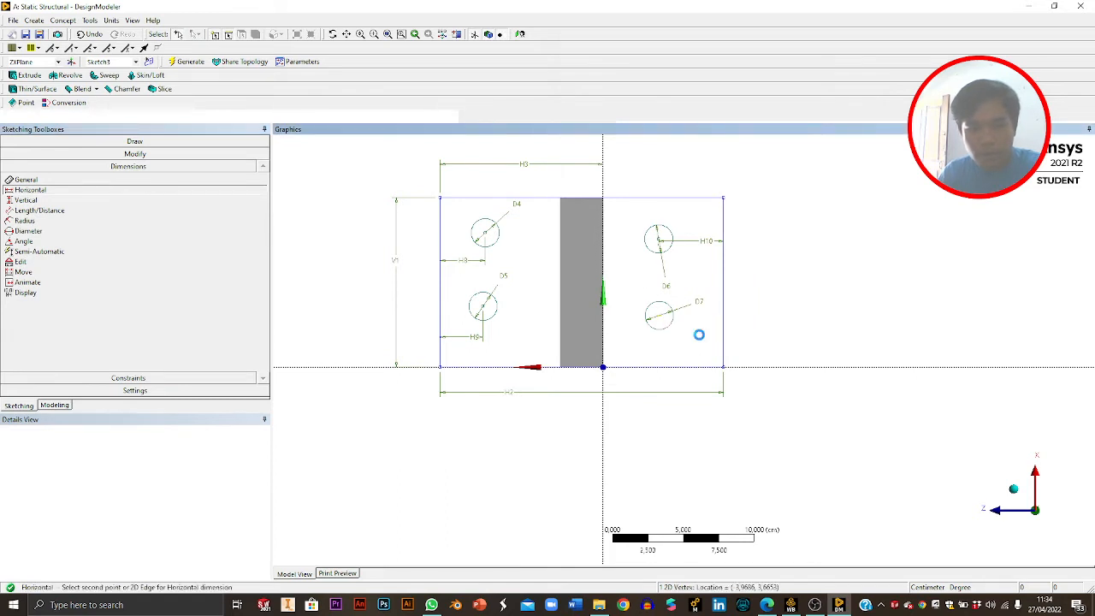
click(661, 321)
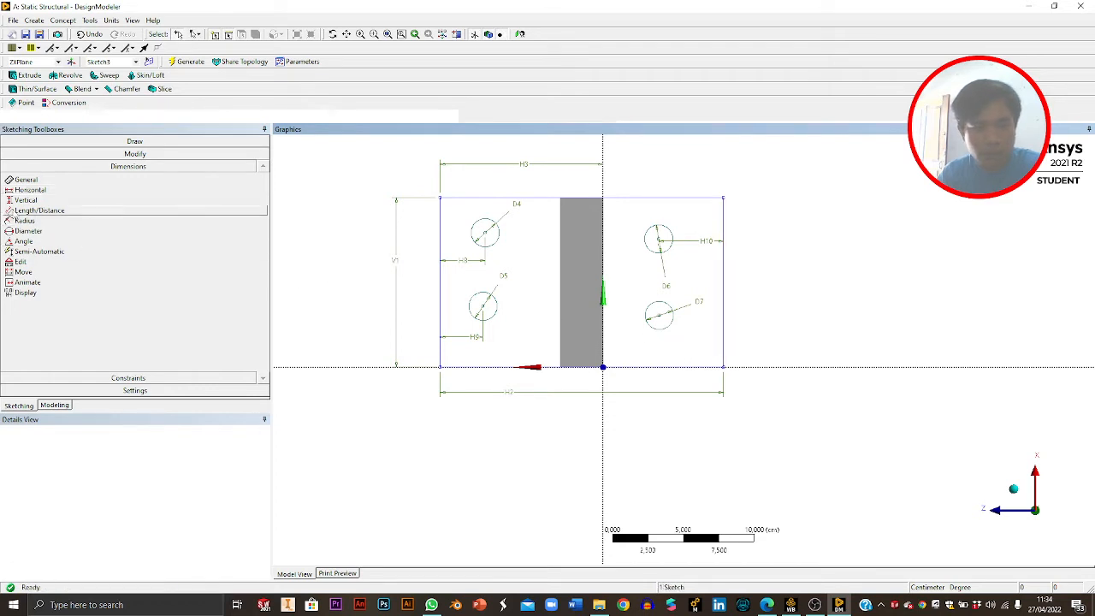
Add a length dimension from the lower negative-Z circle centre to the nearby short edge and set the upper circle's edge distance to 4.24 cm.
click(659, 317)
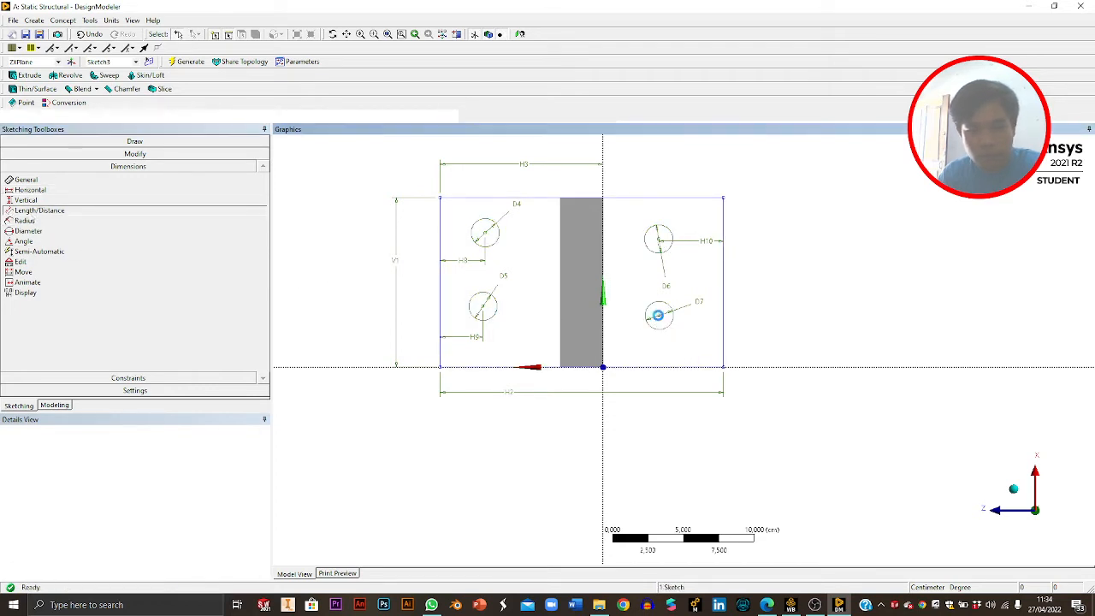
click(701, 340)
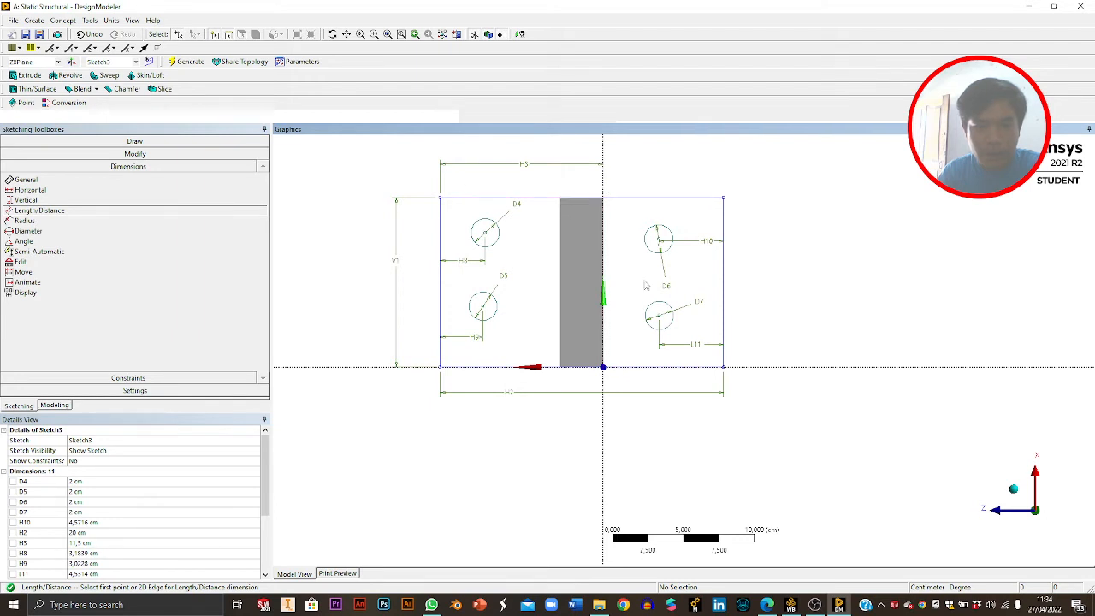
click(98, 523)
text(4,24)
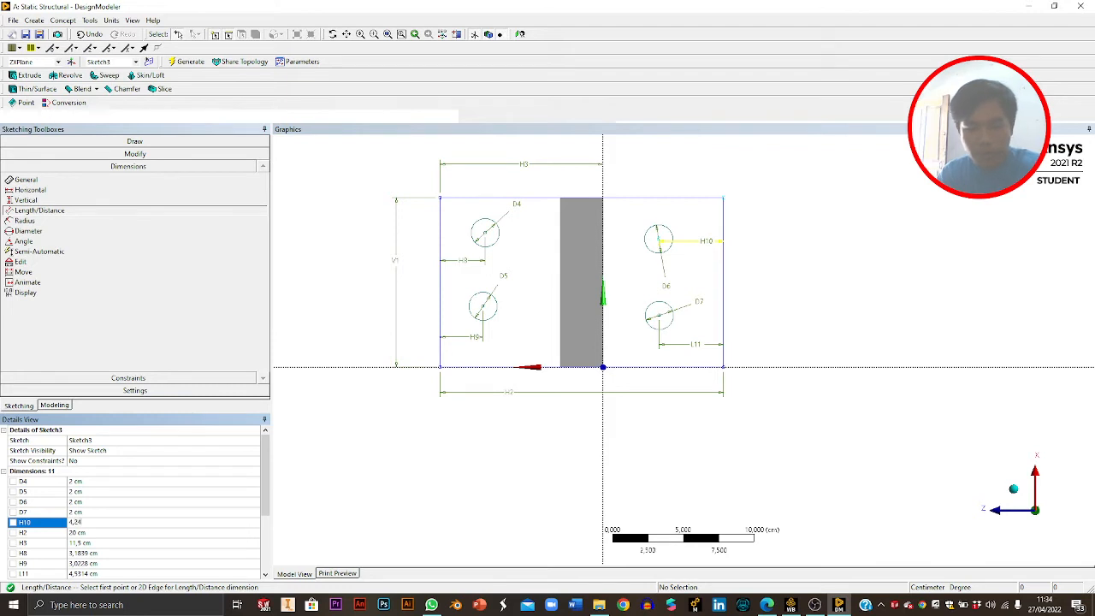
key(Return)
Set the edge distances of both positive-Z circles and the lower negative-Z circle to 4.24 cm.
click(94, 534)
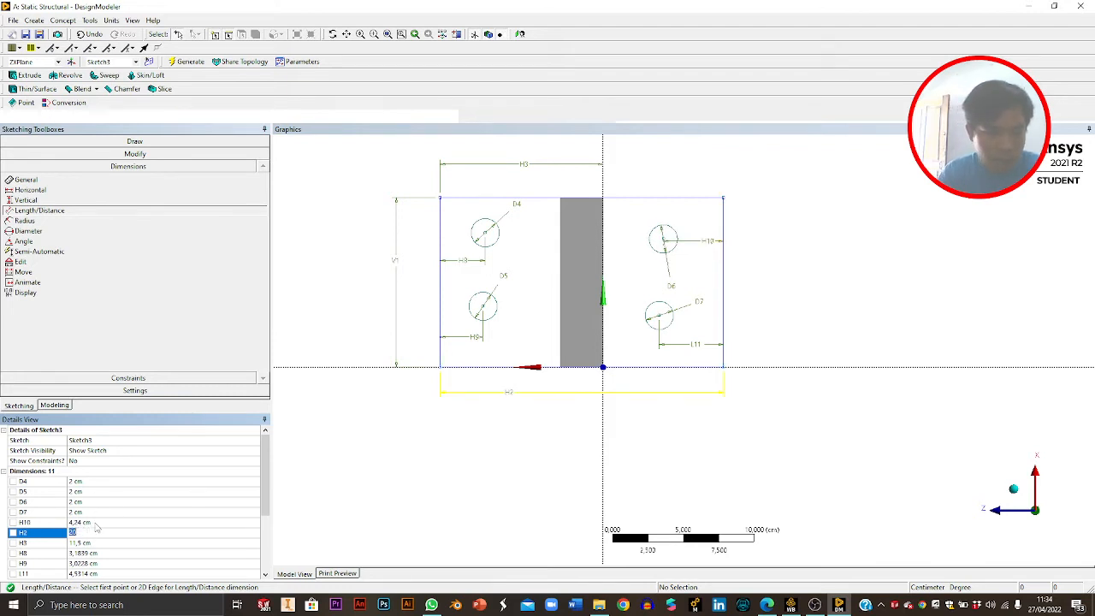
click(97, 522)
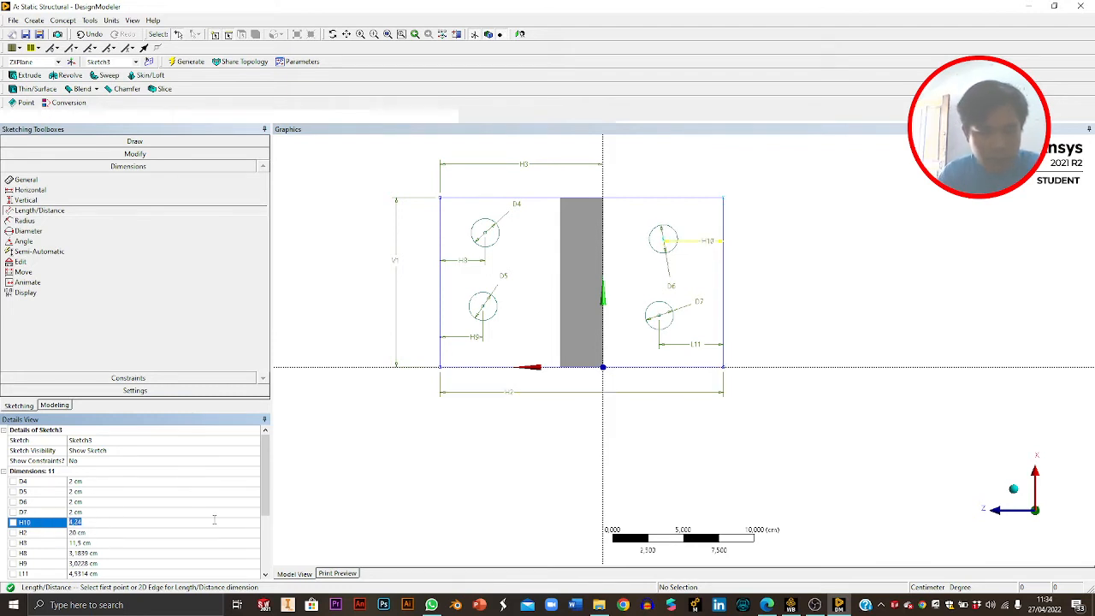
scroll(208, 520, down, 3)
scroll(144, 502, up, 3)
scroll(144, 502, down, 3)
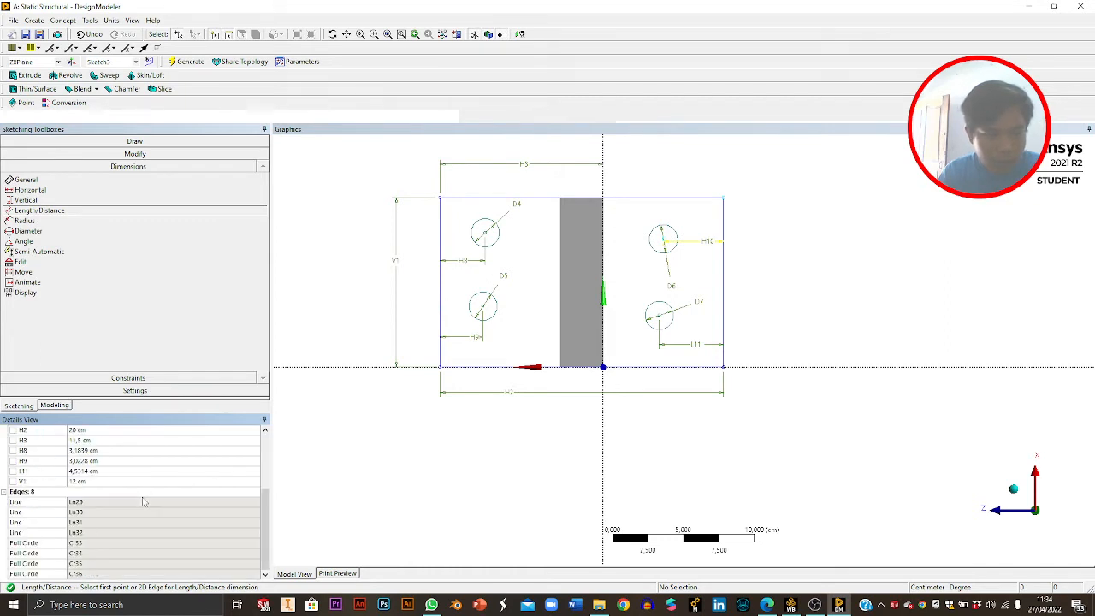
click(93, 451)
text(4,24)
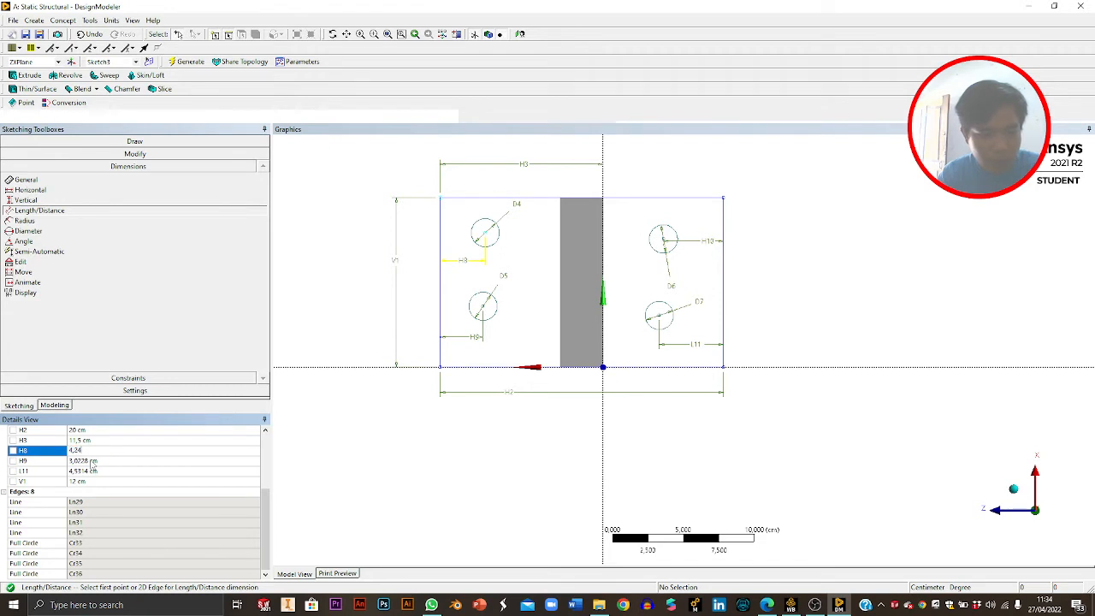
click(85, 460)
text(4,24)
click(86, 471)
text(4,24)
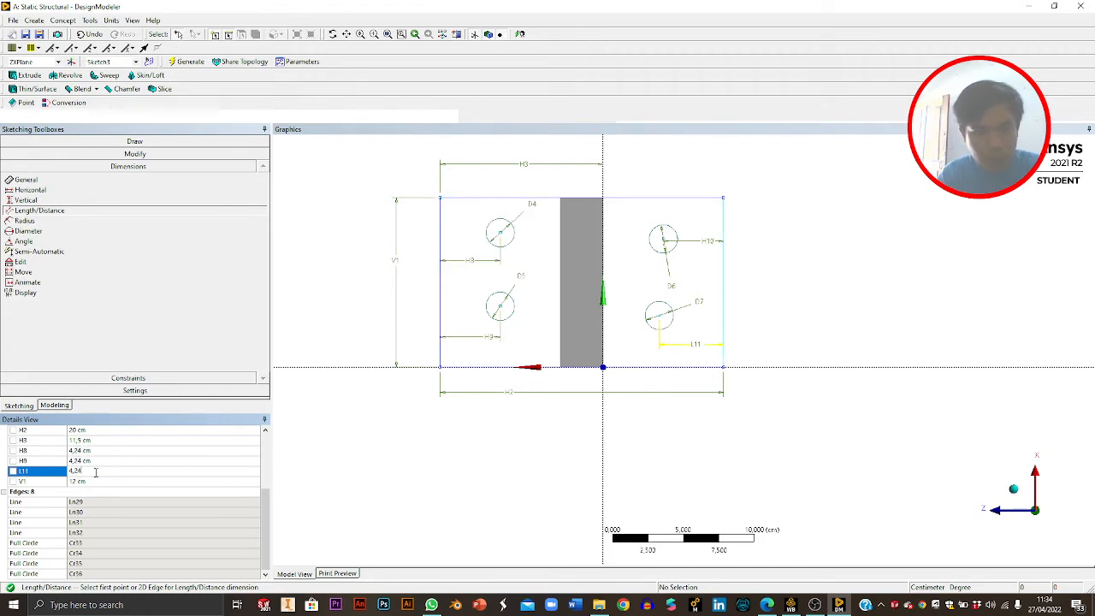
key(Return)
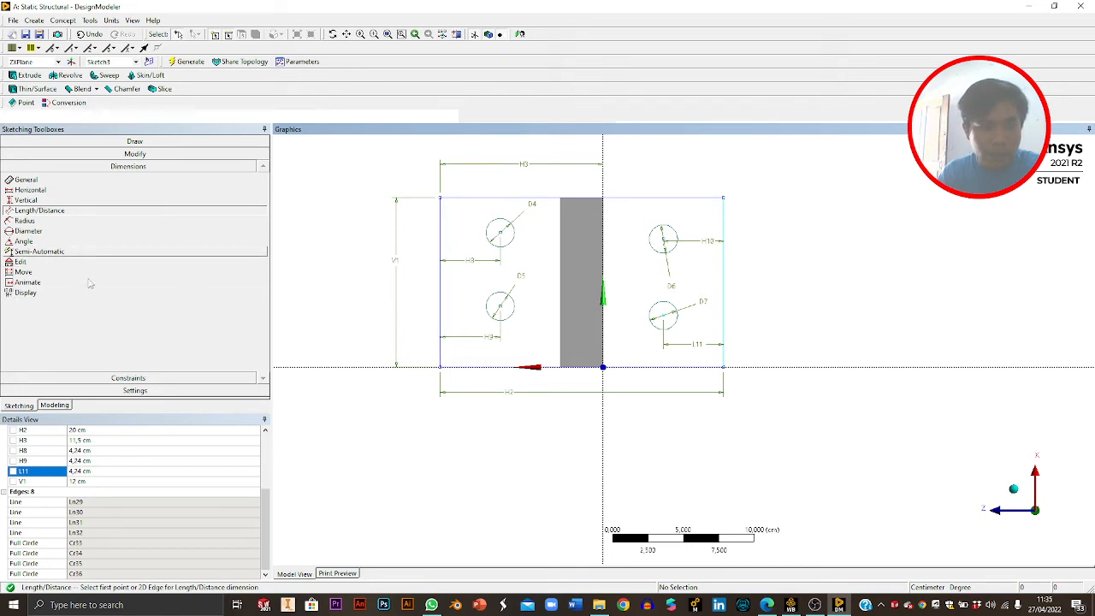
click(34, 190)
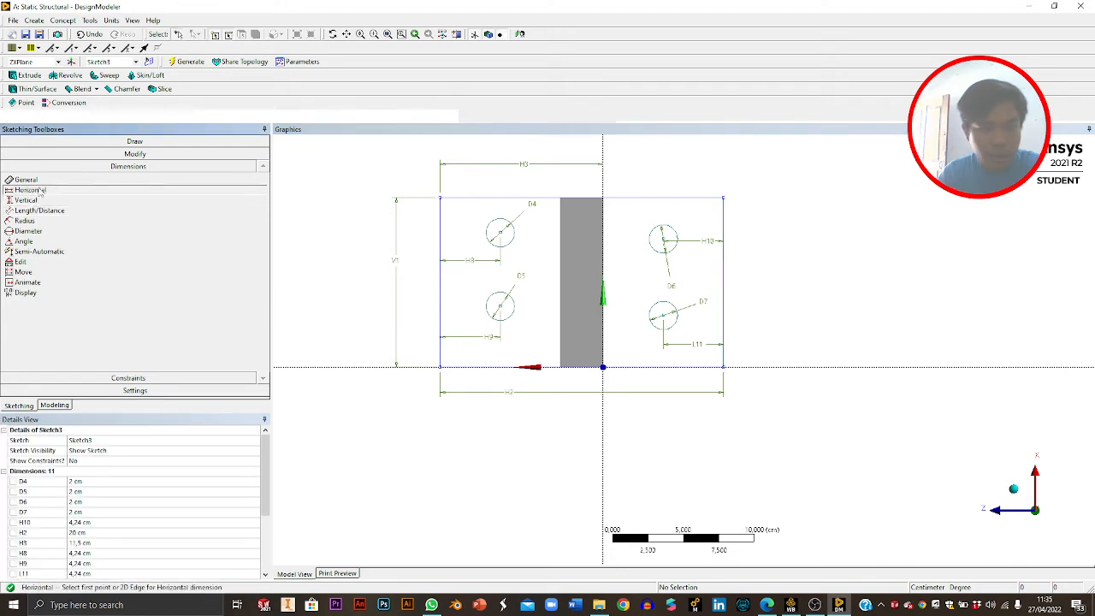
click(501, 233)
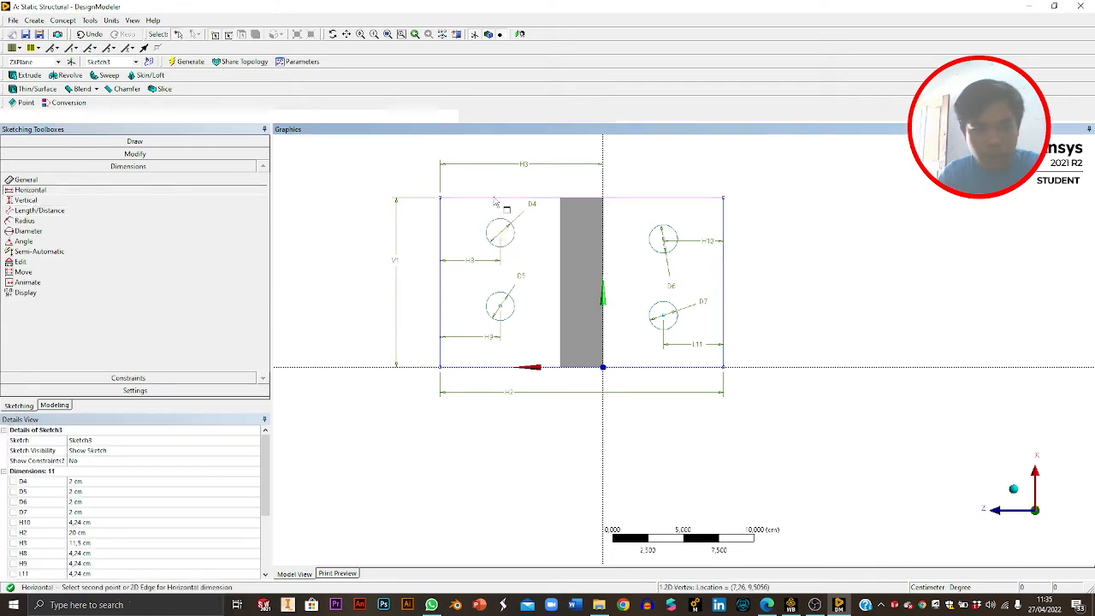
click(441, 227)
click(638, 345)
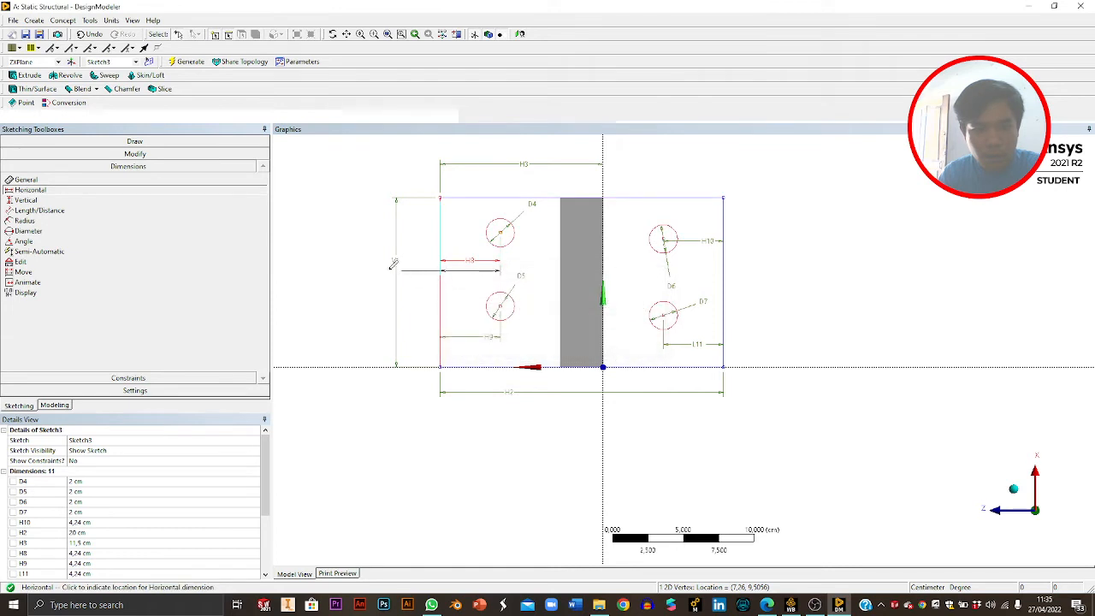
Add vertical dimensions from both positive-Z circle centres to their nearest long rectangle edges.
click(26, 200)
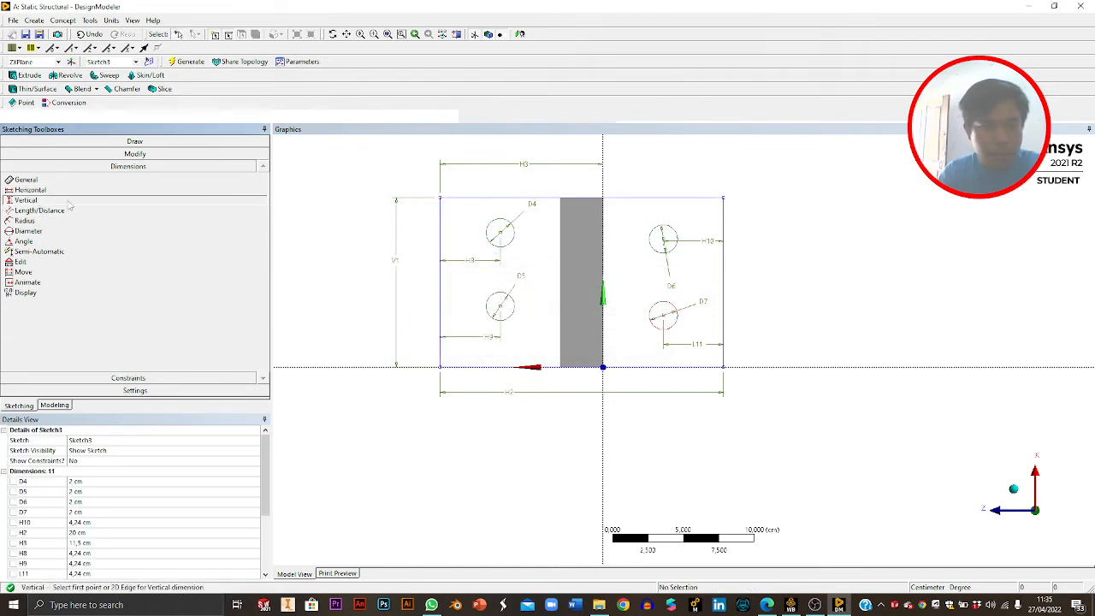
click(490, 202)
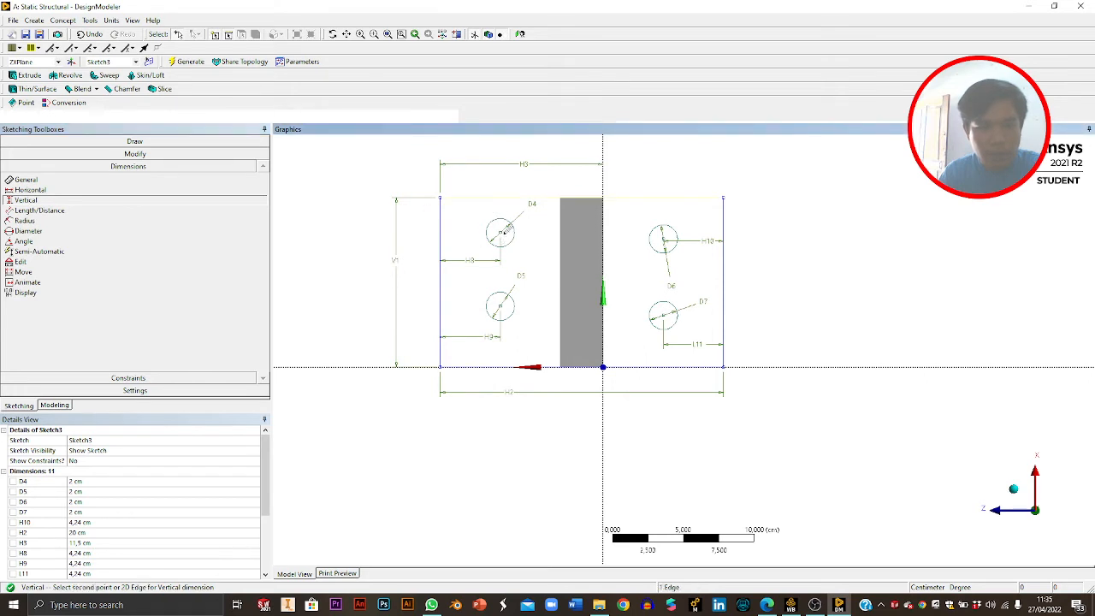
click(501, 232)
click(357, 229)
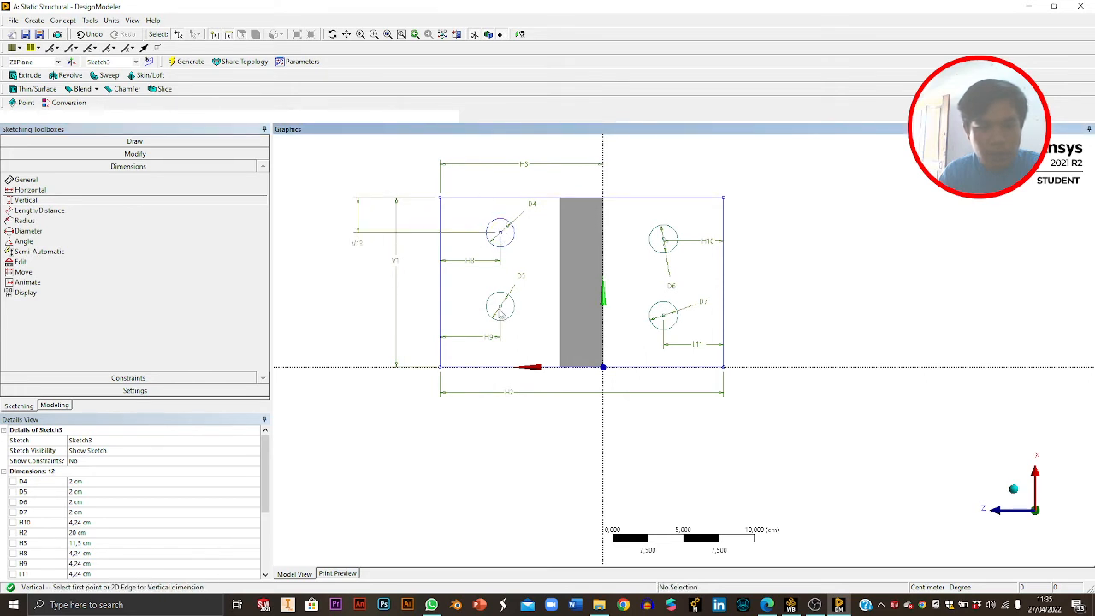
click(502, 309)
click(483, 369)
click(328, 335)
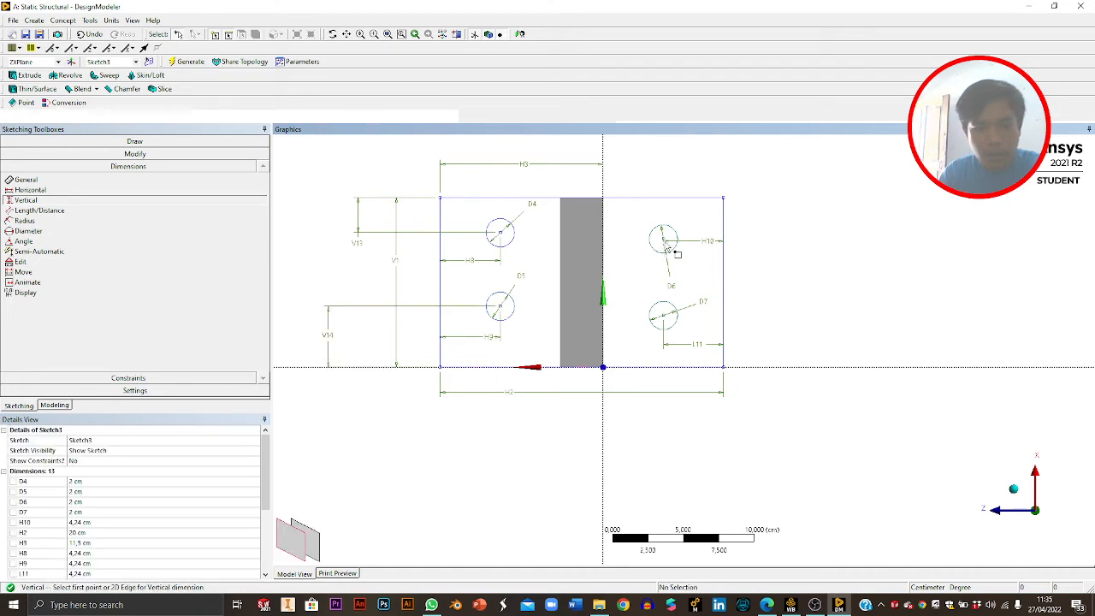
Add vertical dimensions from both negative-Z circle centres to their nearest long rectangle edges.
click(666, 243)
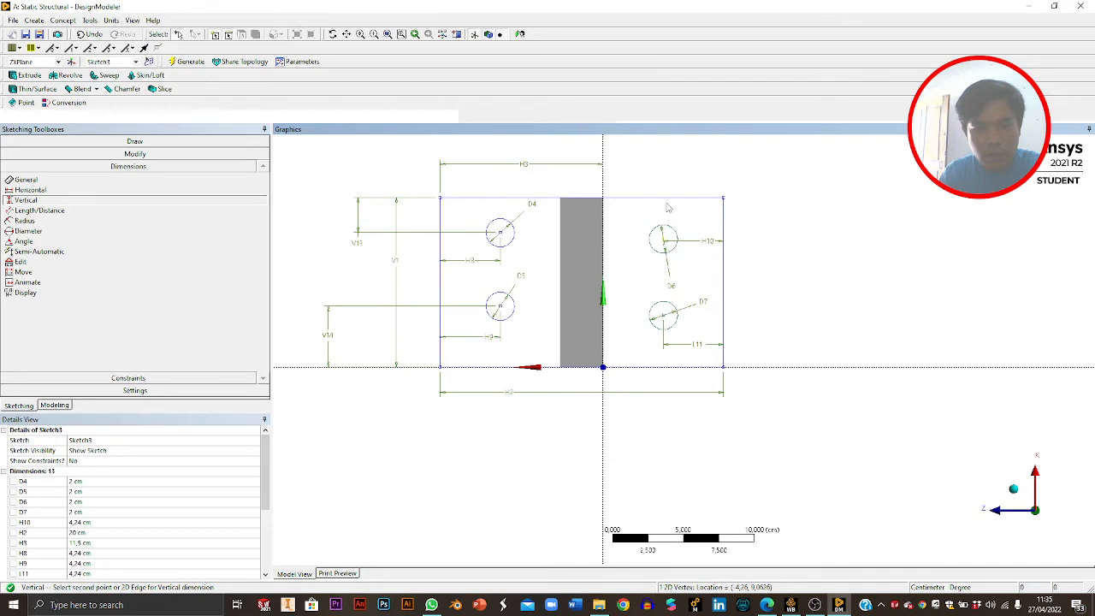
click(665, 203)
click(800, 218)
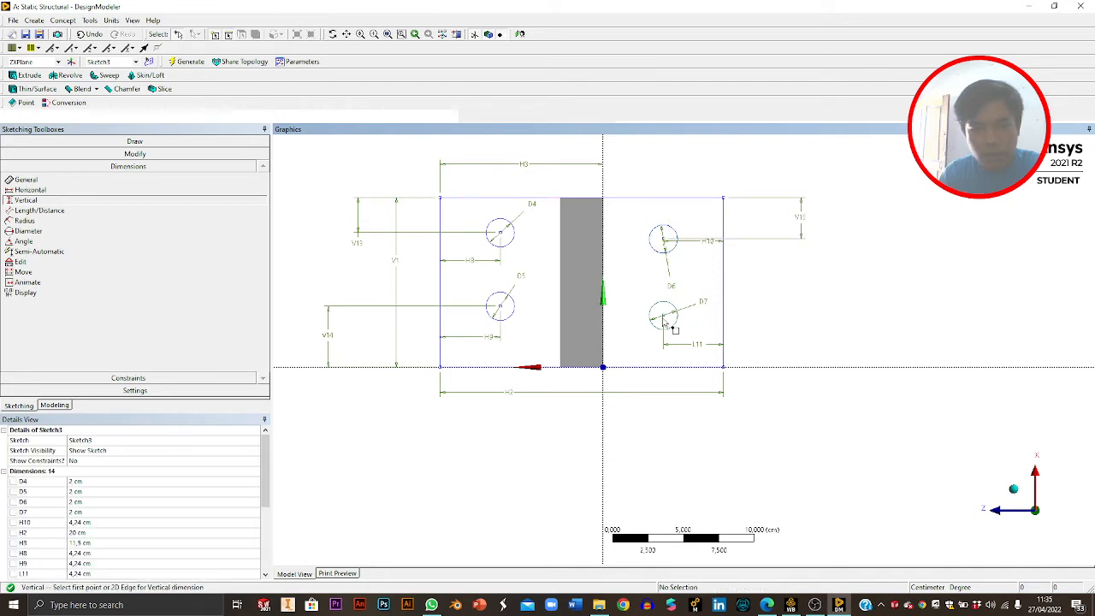
click(669, 371)
click(788, 340)
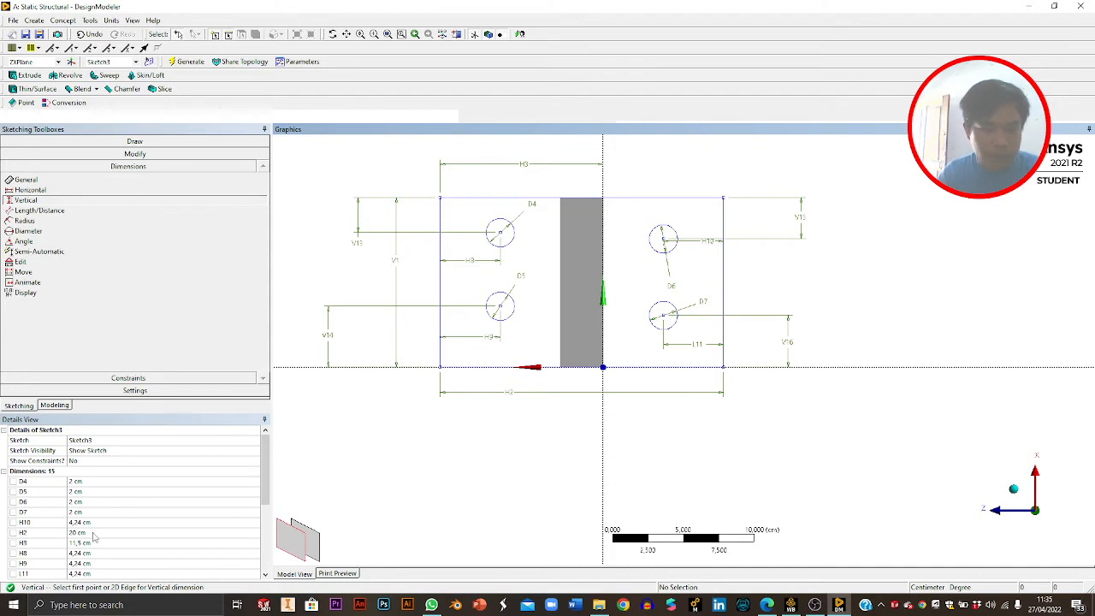
Set the vertical edge distances of all four hole circles to 3 cm.
scroll(96, 556, down, 5)
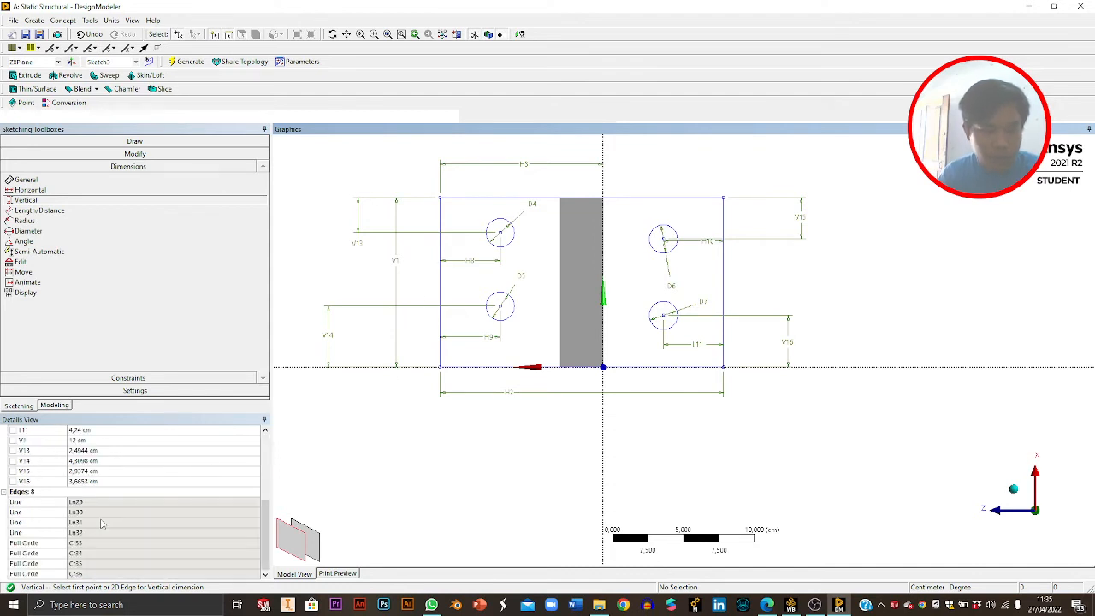
click(104, 481)
text(3)
click(95, 471)
text(3)
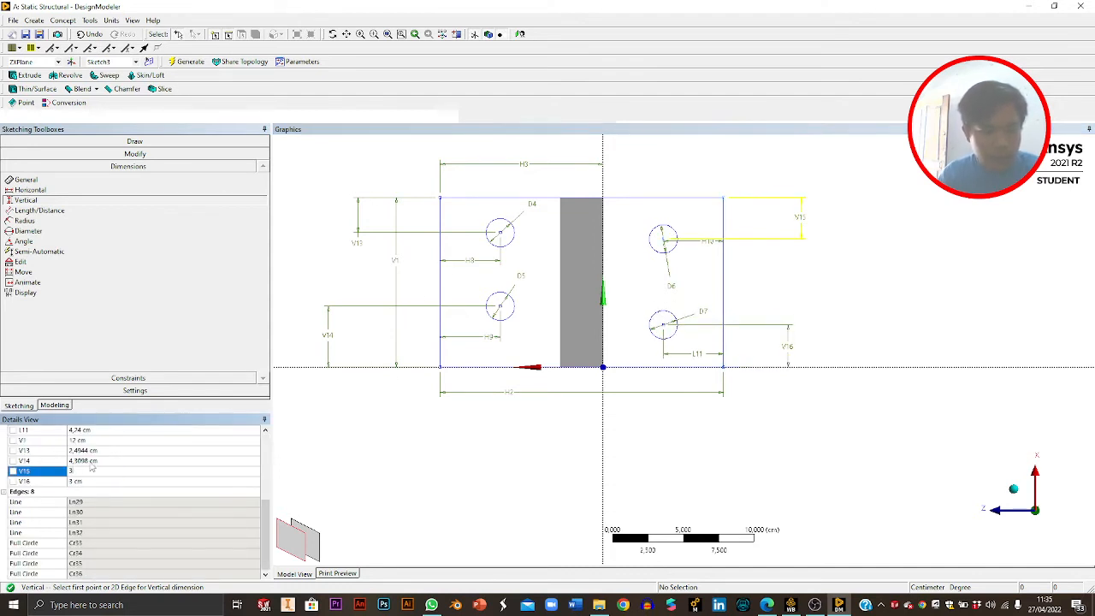
click(93, 461)
text(3)
click(90, 451)
text(3)
key(Return)
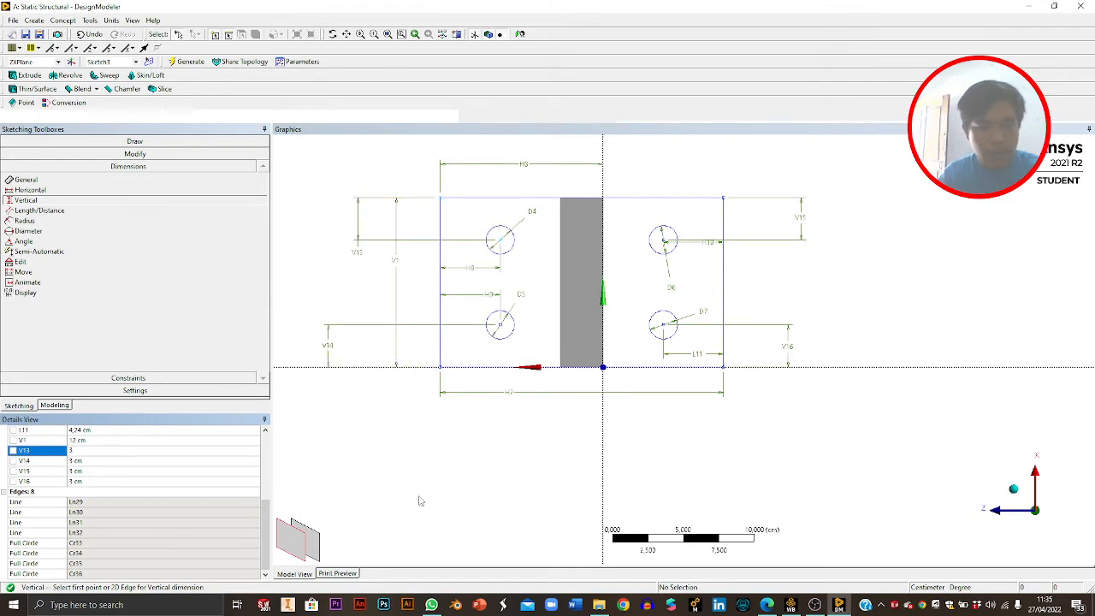
Examine the dimensioned base sketch together with the upright bracket body in a close isometric view.
mouse_move(641, 377)
middle_down()
mouse_move(653, 320)
mouse_move(622, 326)
middle_up()
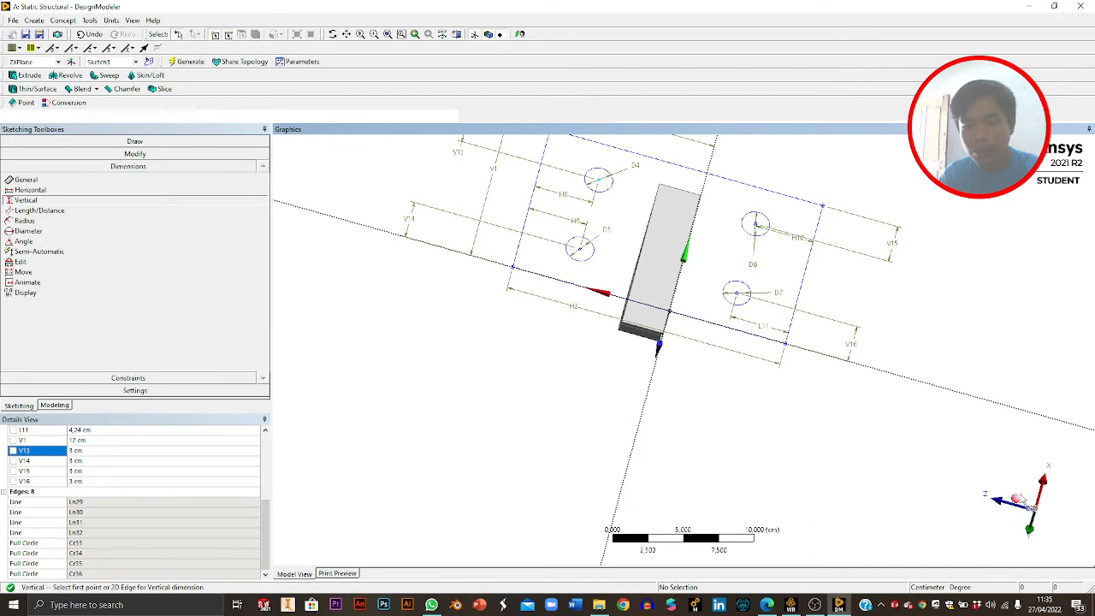
click(1019, 502)
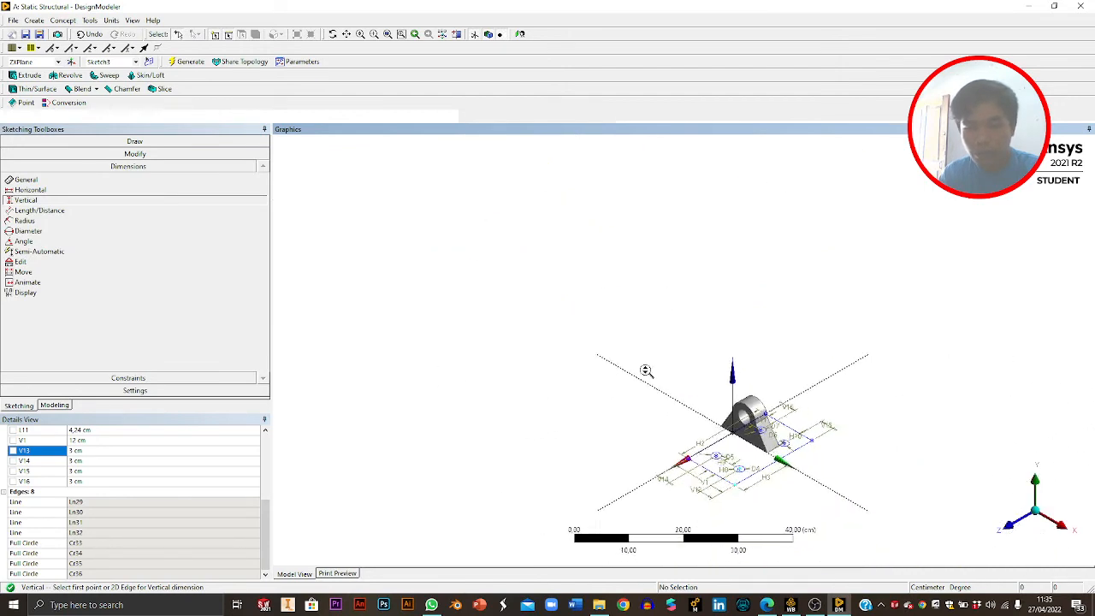
scroll(791, 492, up, 5)
click(347, 35)
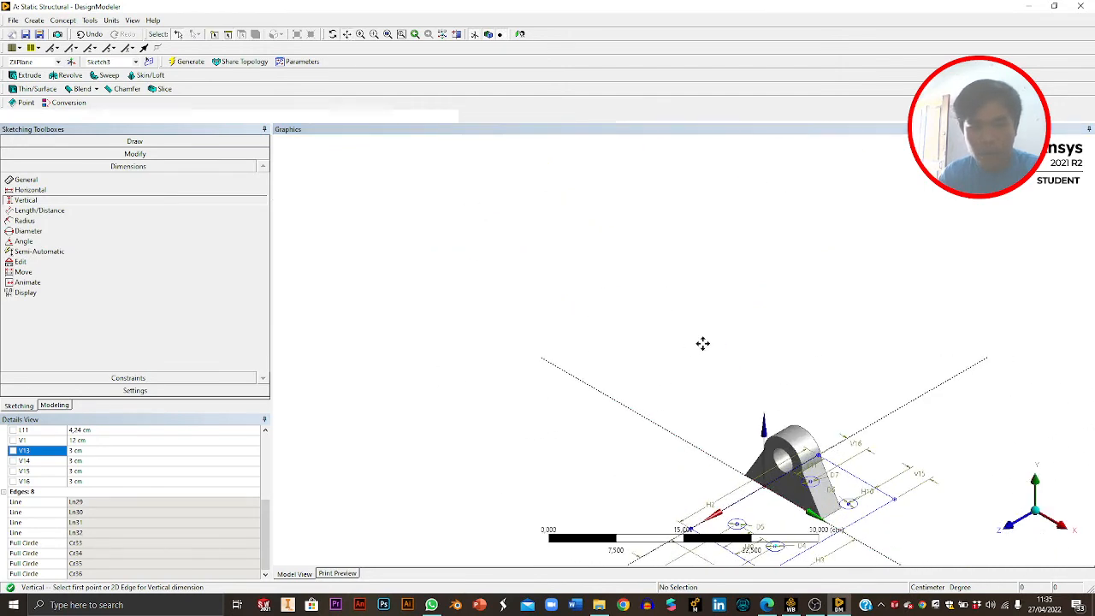
drag(830, 522, 658, 378)
scroll(659, 378, up, 1)
scroll(658, 378, up, 5)
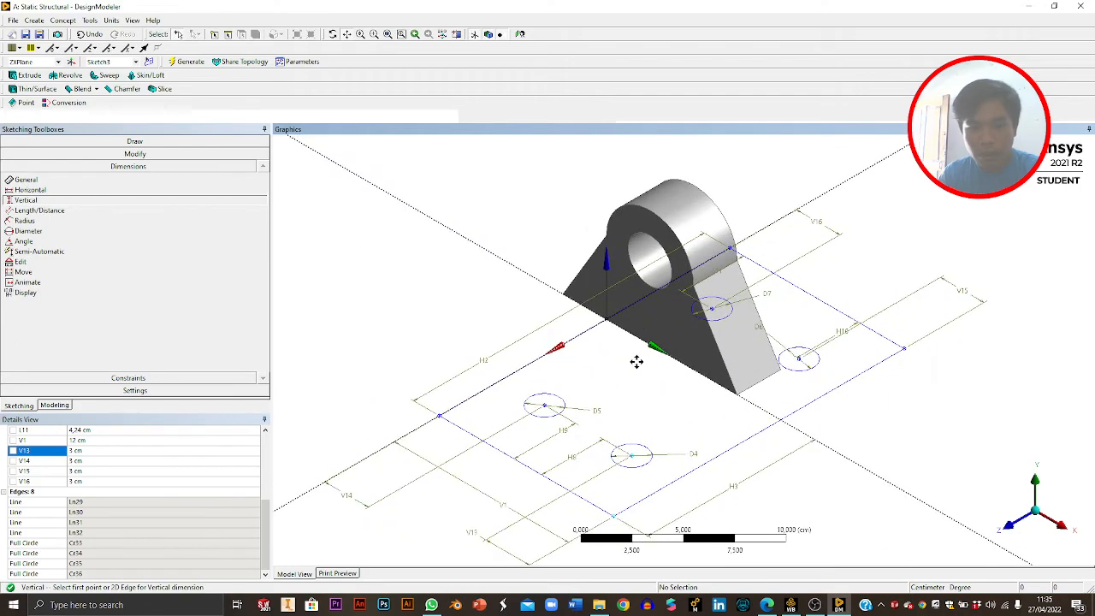
click(815, 605)
click(814, 605)
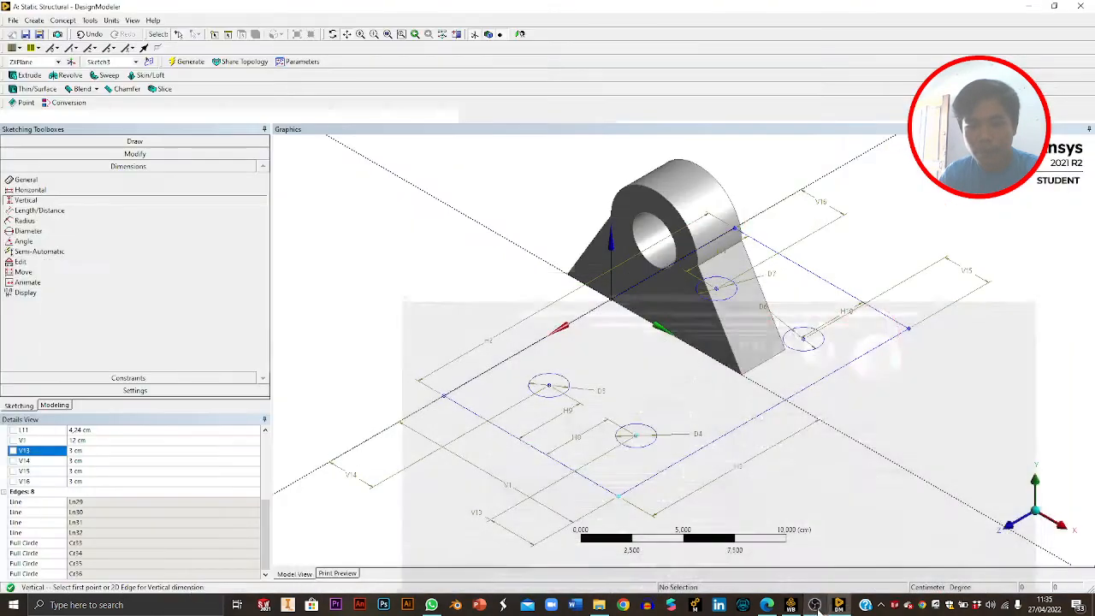
click(768, 607)
click(768, 607)
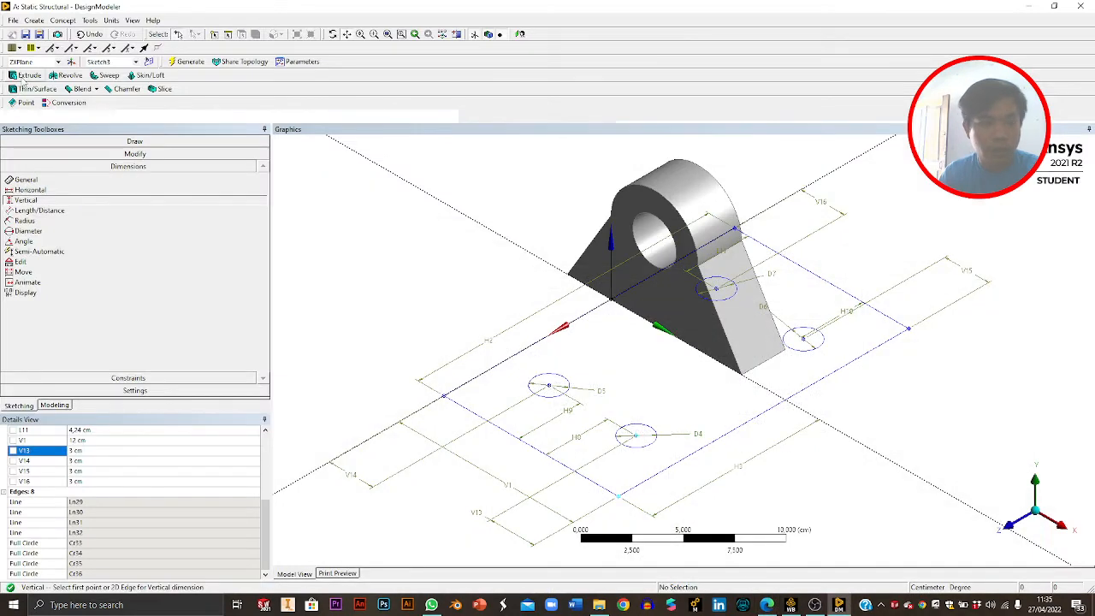
Extrude the base sketch on the ZX plane 3 cm as added material, checking the depth against textbook problem 7.5.
click(26, 76)
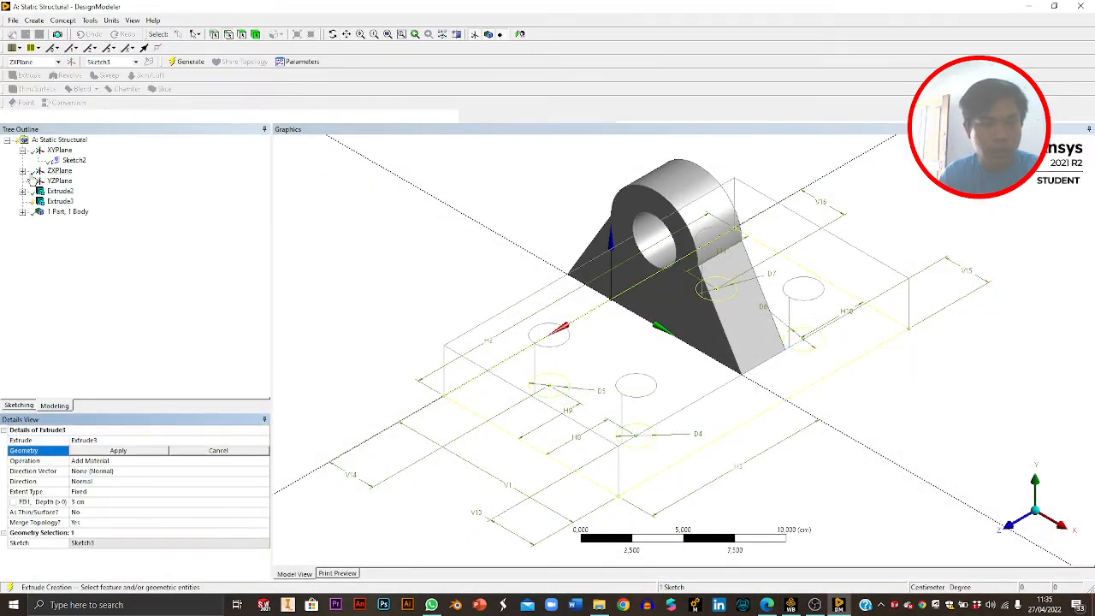
click(23, 171)
click(74, 180)
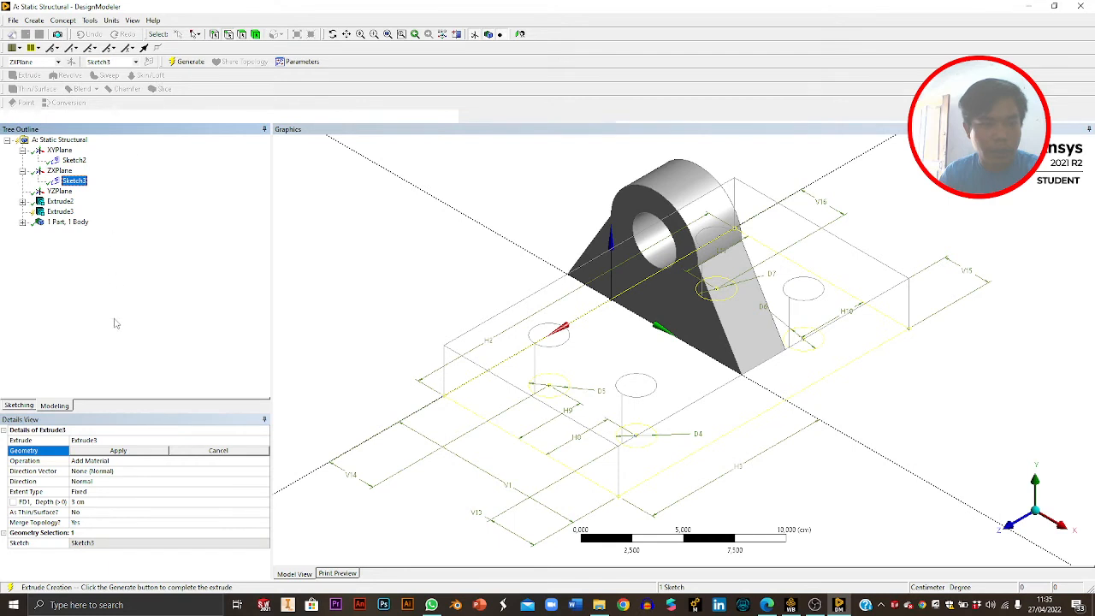
click(113, 449)
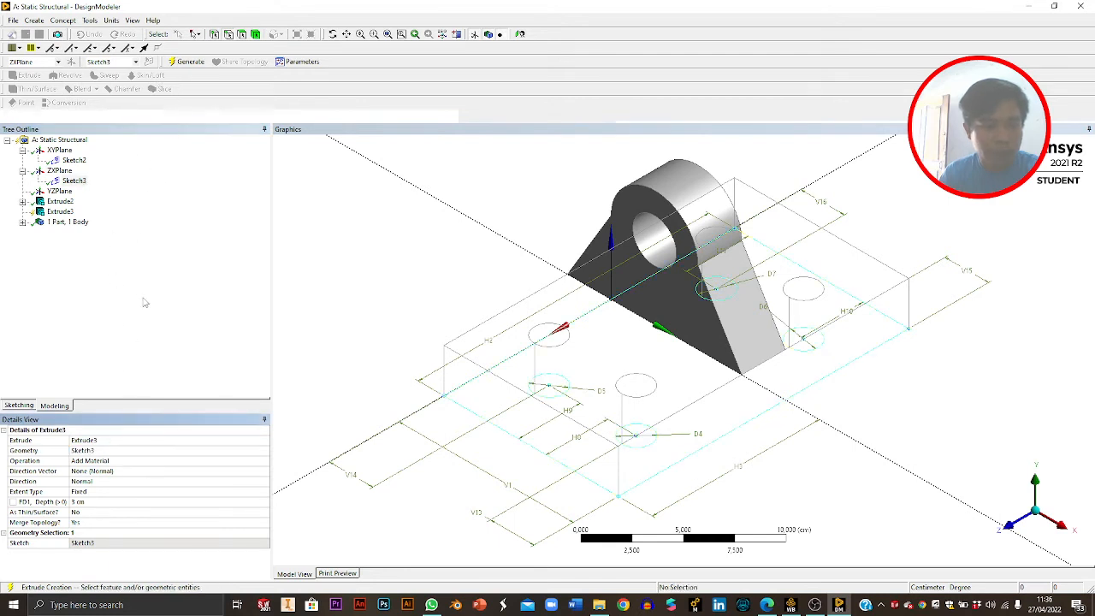
click(100, 504)
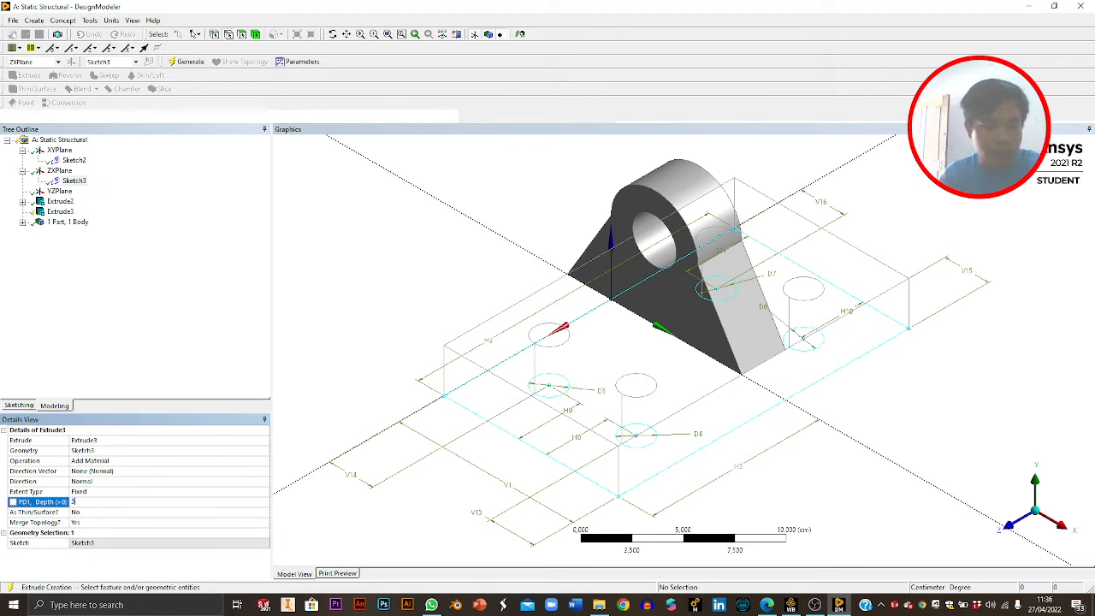
click(767, 605)
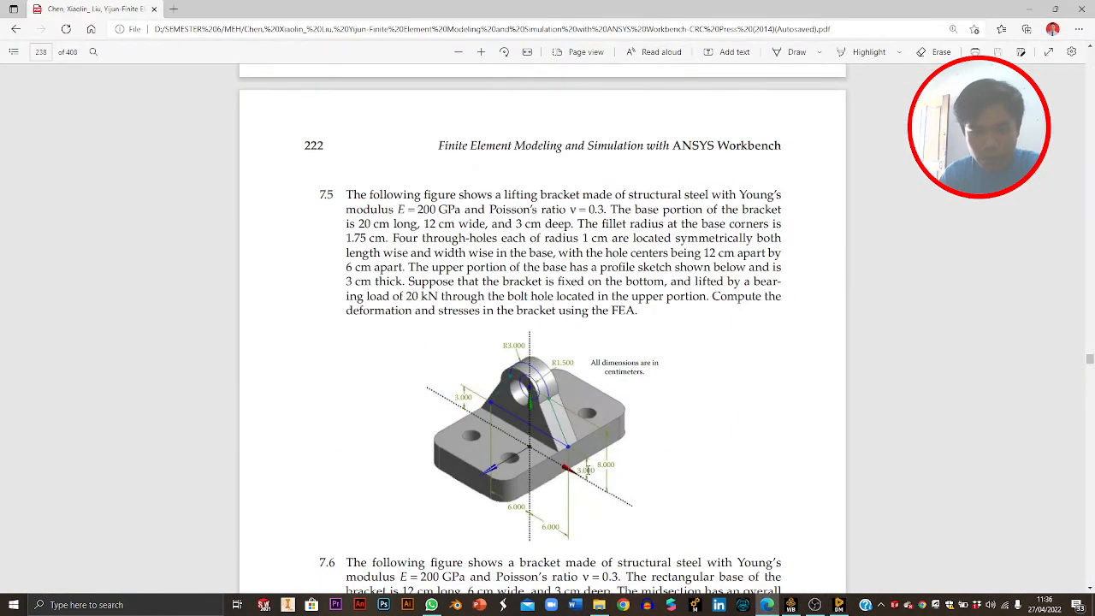
click(739, 606)
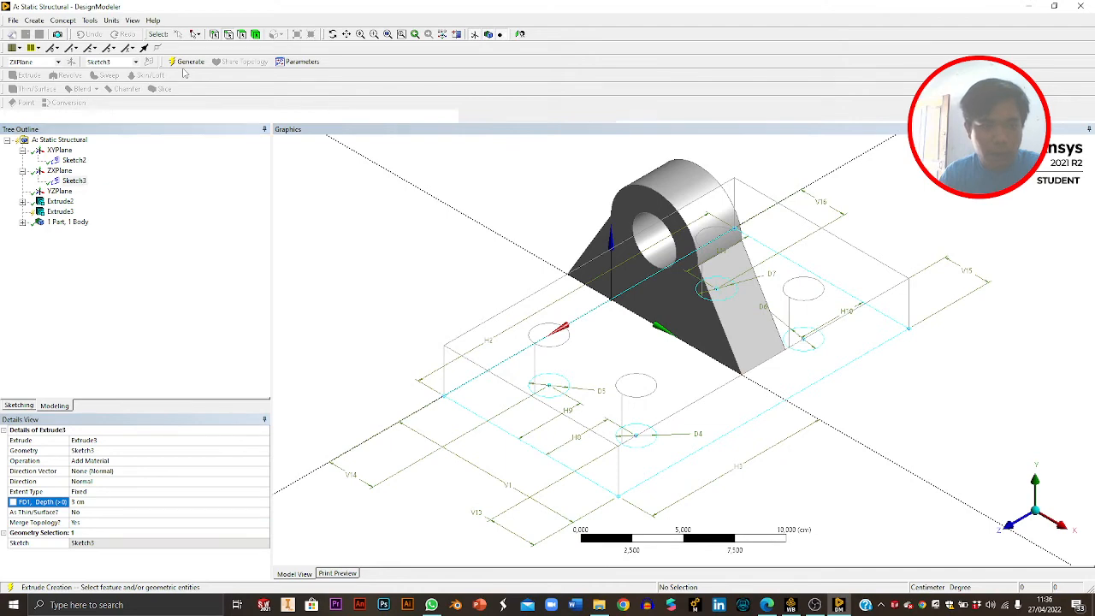
click(184, 63)
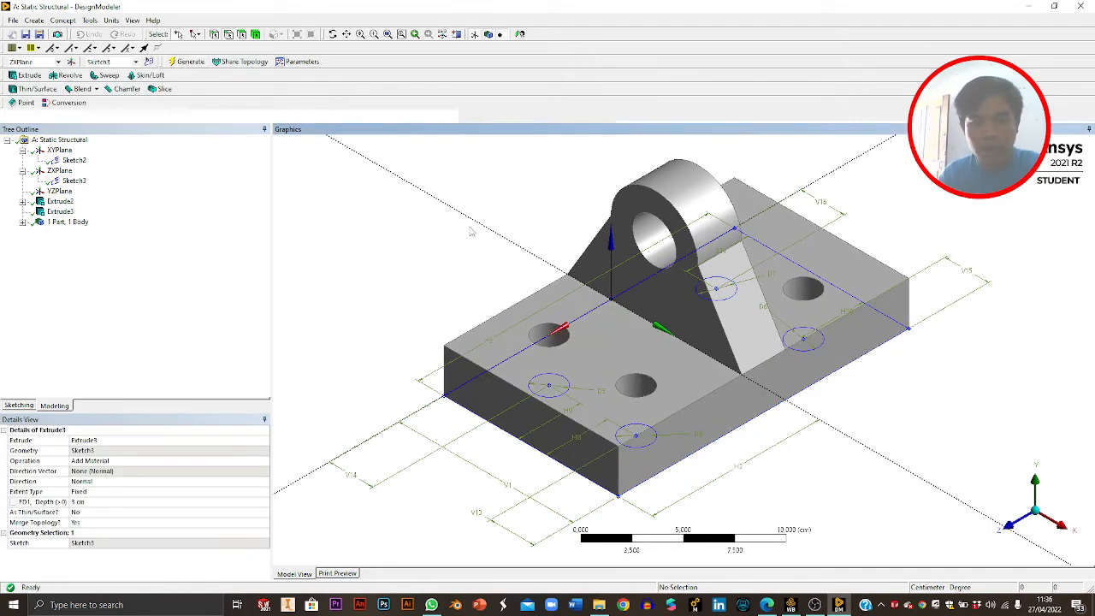
Check the base dimensions in textbook problem 7.5 and set the base extrusion's depth to 1.75 cm.
click(766, 605)
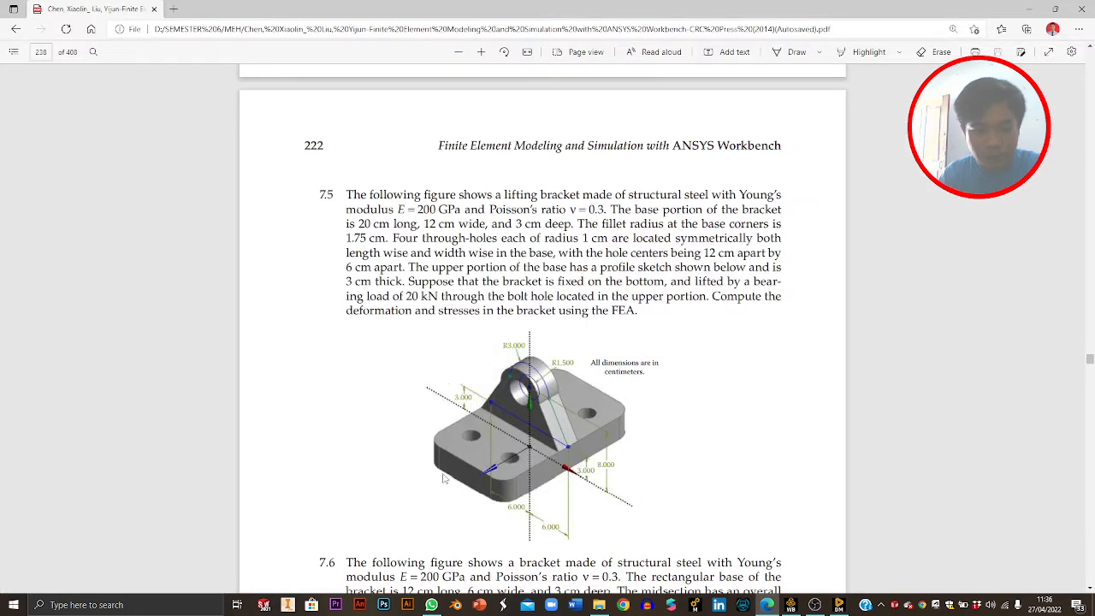
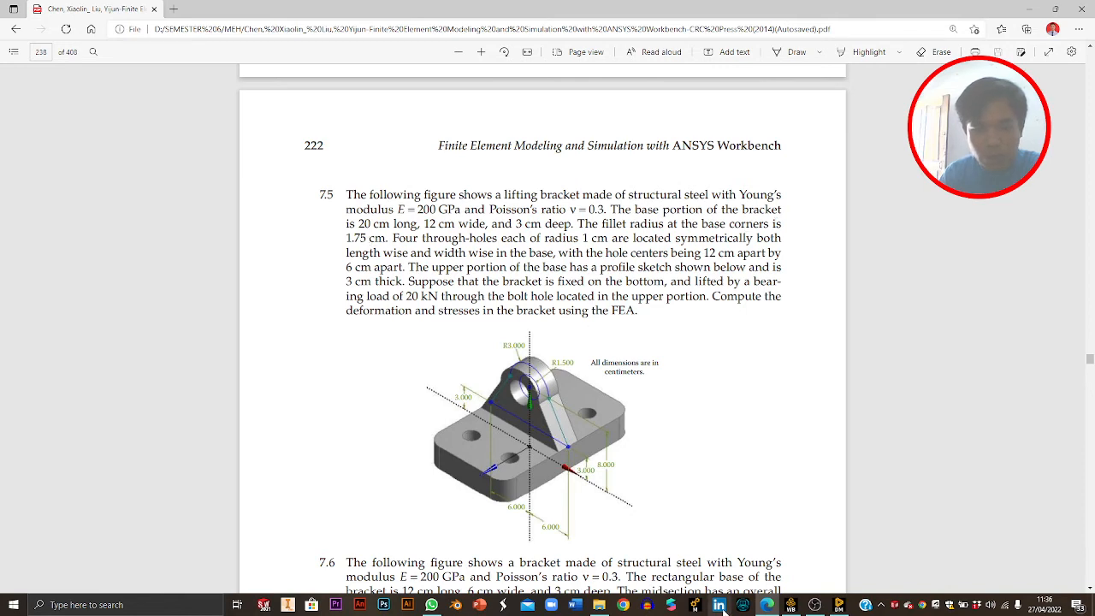
click(839, 606)
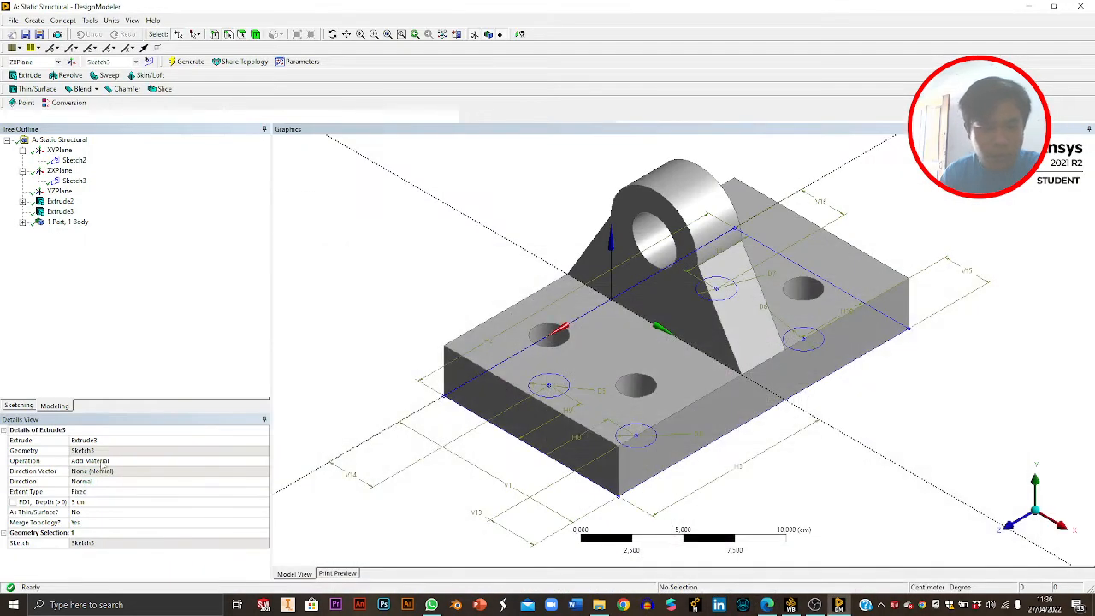
click(95, 502)
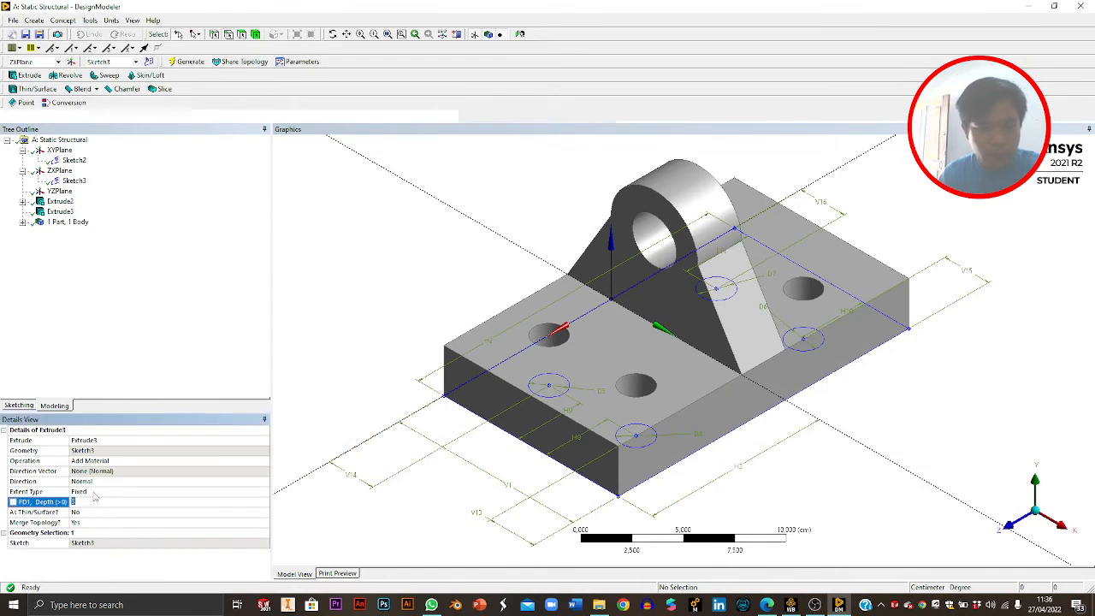
text(1.75)
click(169, 280)
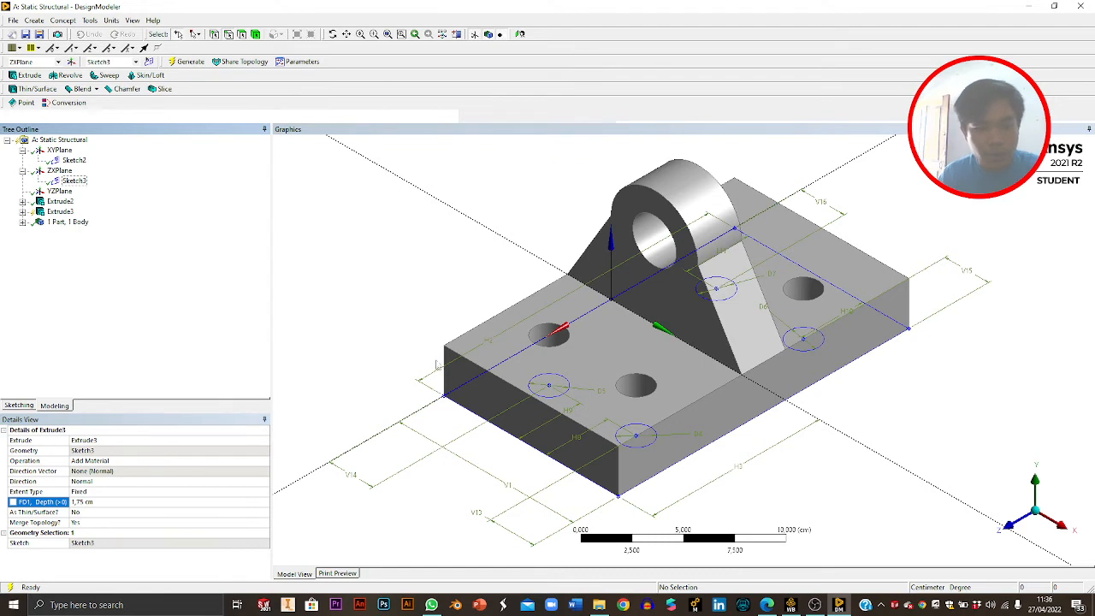
Select the four vertical corner edges of the base plate.
click(453, 372)
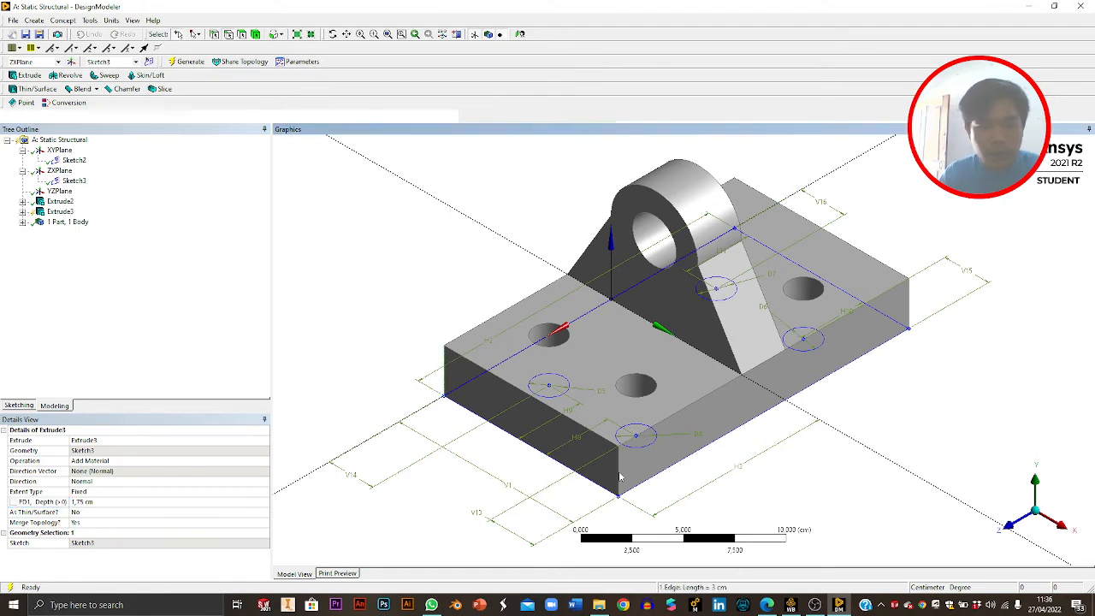
ctrl+click(900, 315)
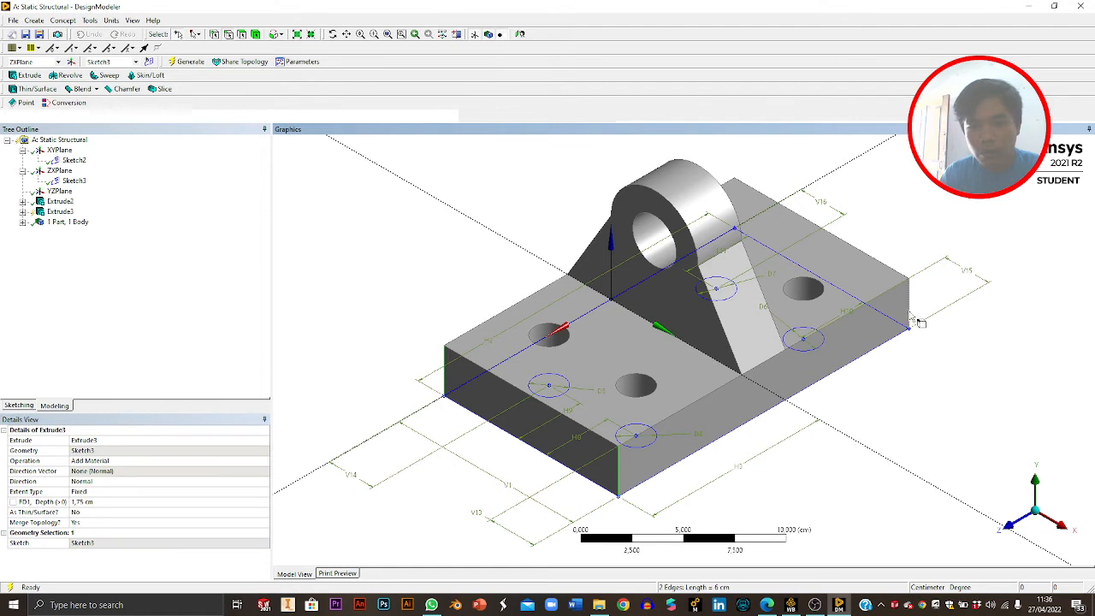
ctrl+click(910, 315)
ctrl+click(734, 210)
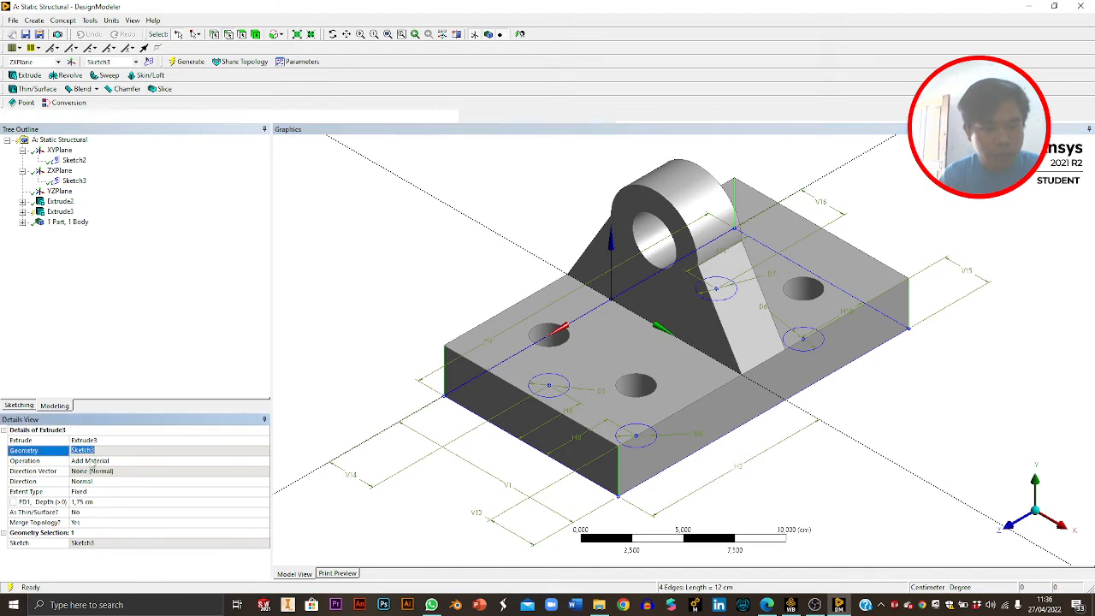
click(96, 461)
click(180, 377)
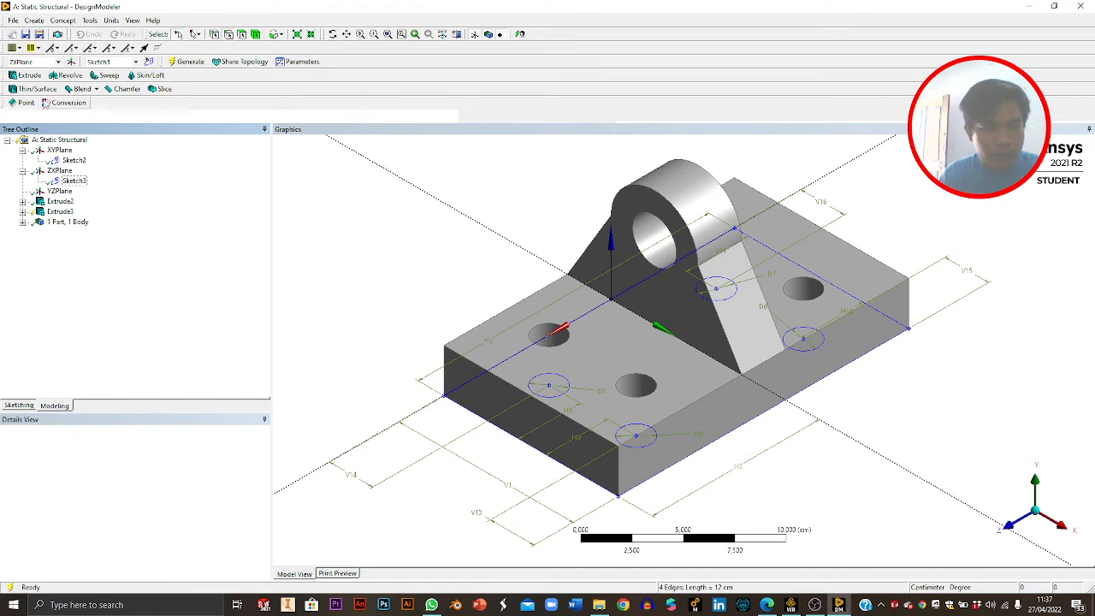
Create a fixed-radius blend feature and set its radius to 1.75 cm.
click(93, 90)
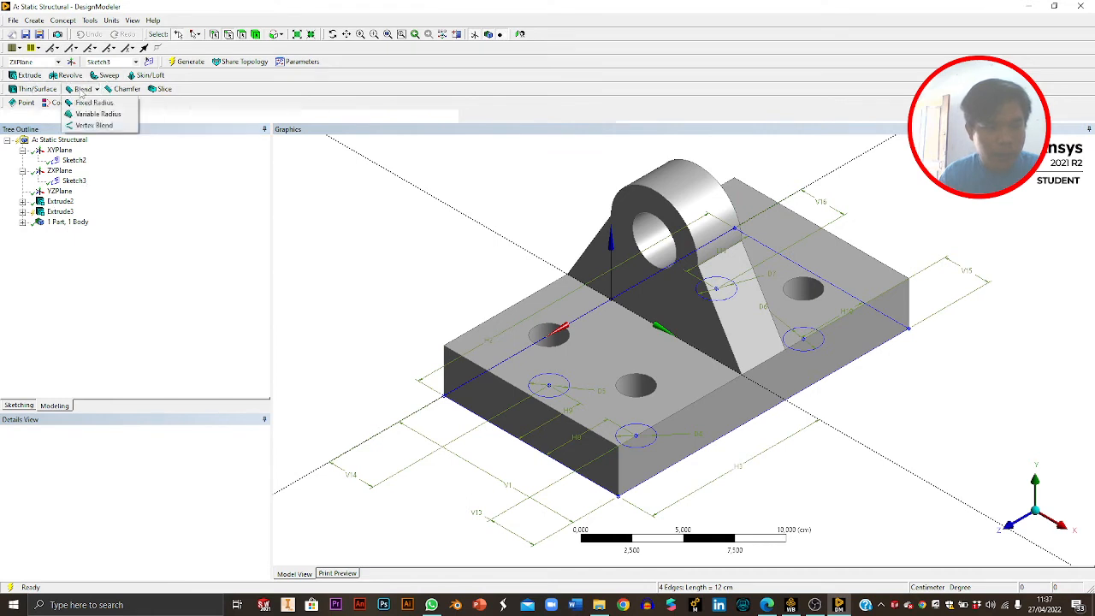
click(35, 20)
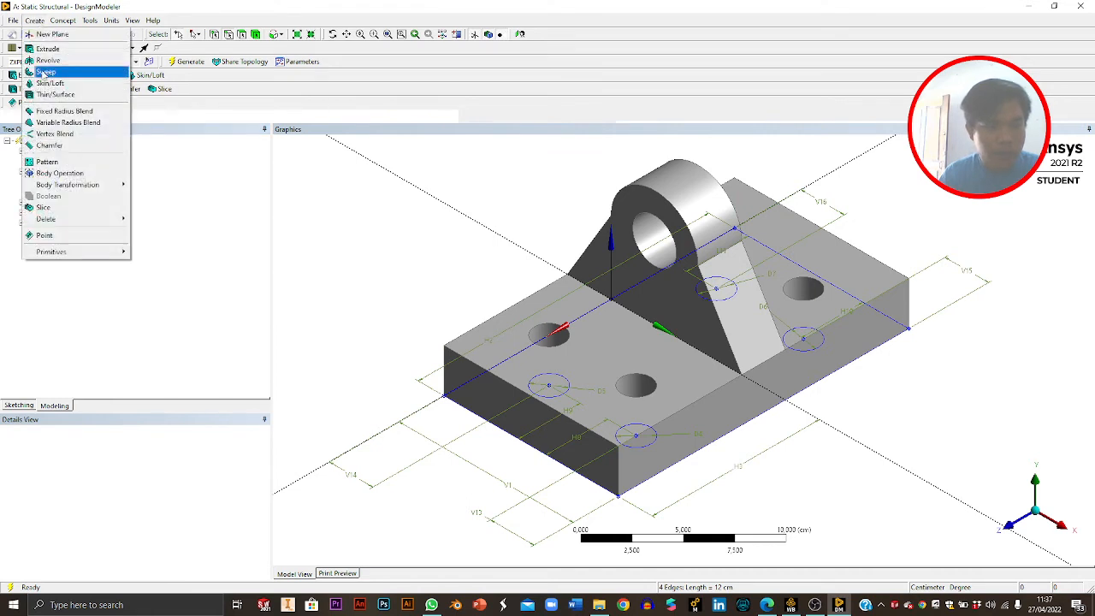
click(50, 113)
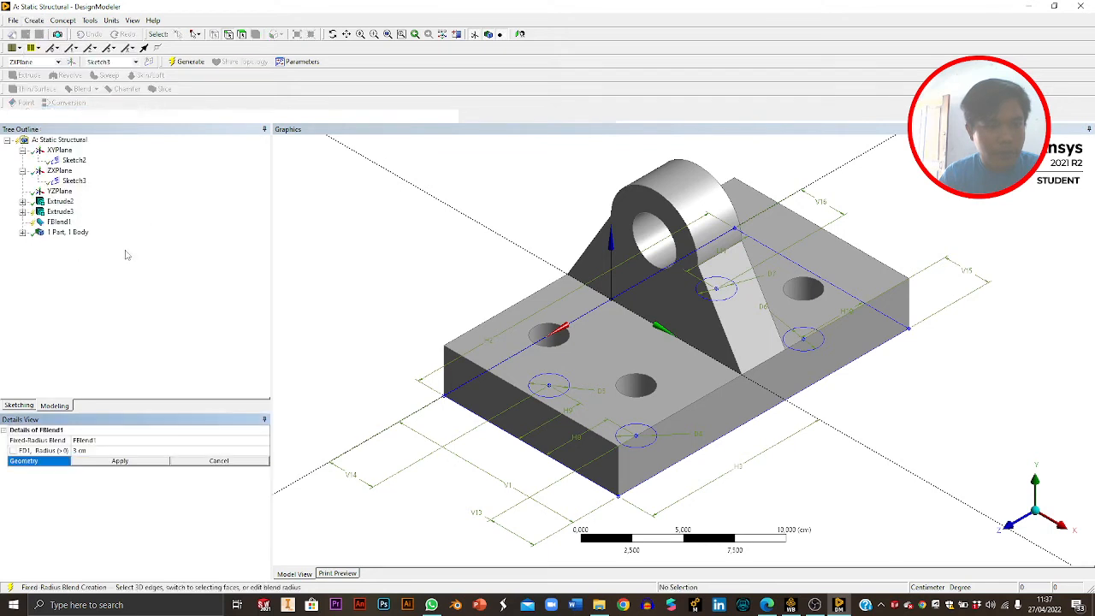
click(125, 450)
text(1,7)
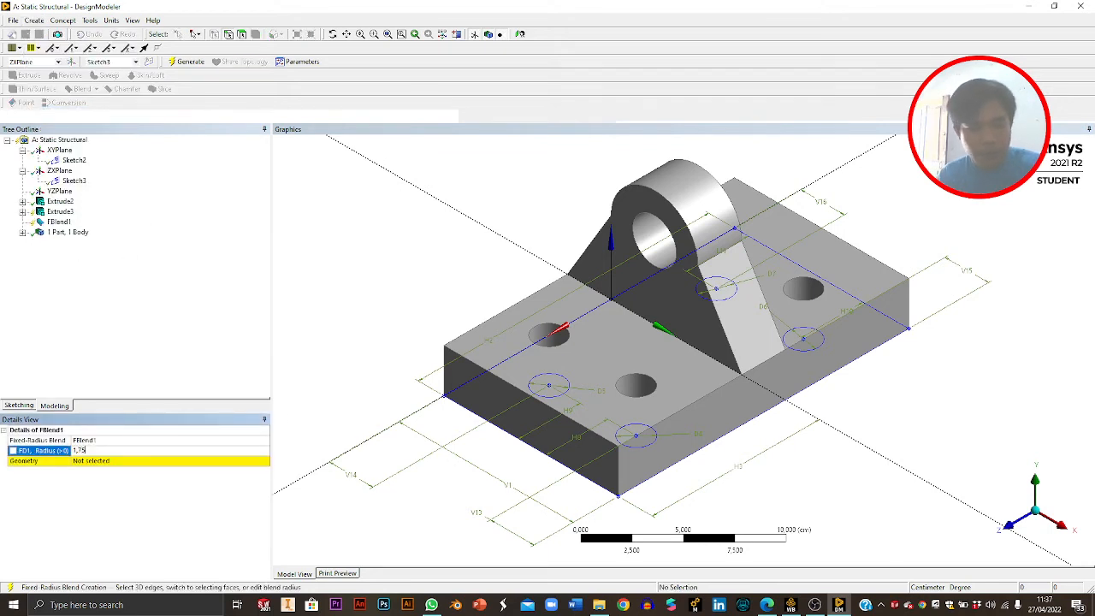
text(5)
key(Return)
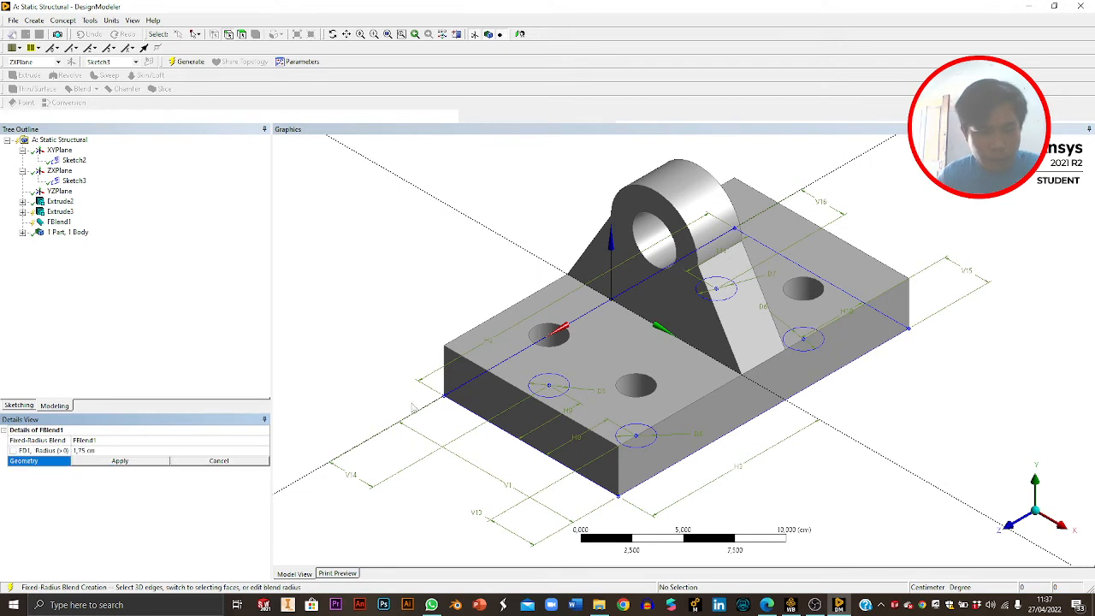
Apply the 1.75 cm blend to the four vertical corner edges of the base plate and generate it.
click(445, 363)
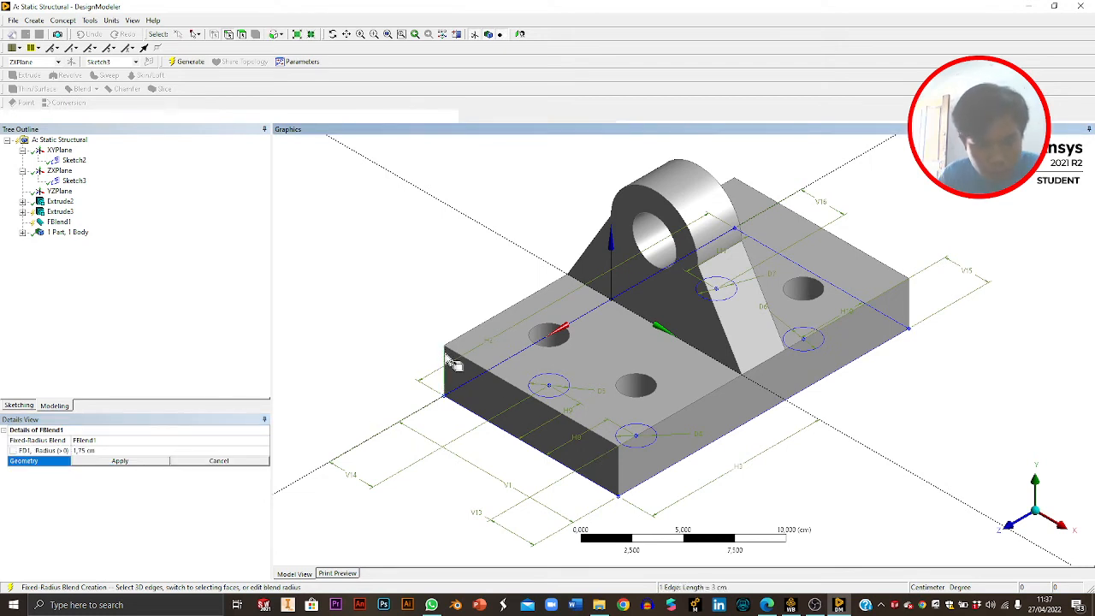
ctrl+click(617, 467)
ctrl+click(910, 308)
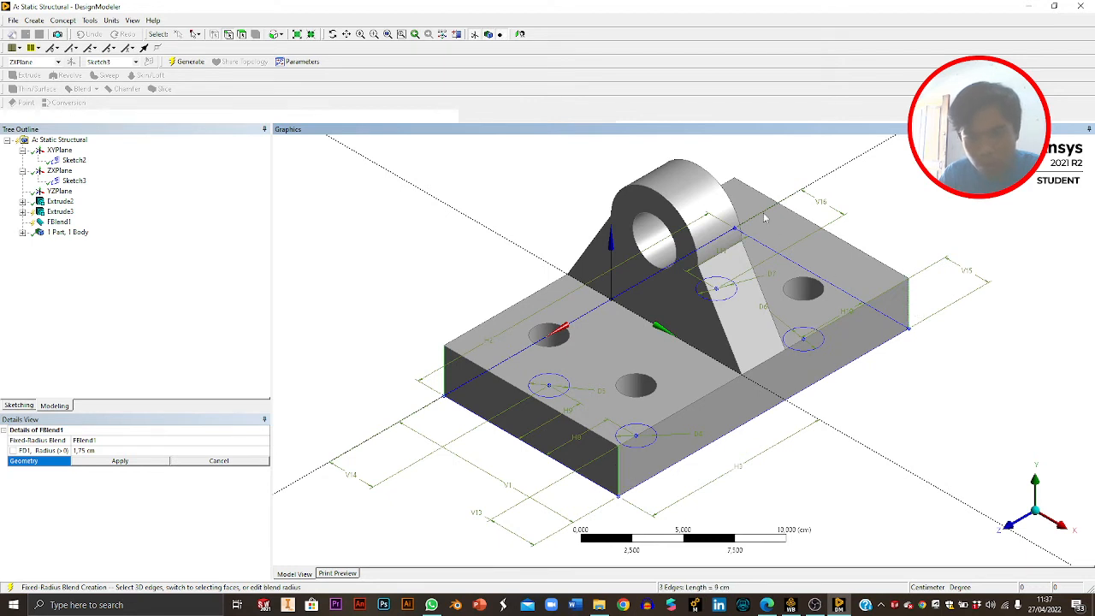
ctrl+click(735, 204)
click(120, 461)
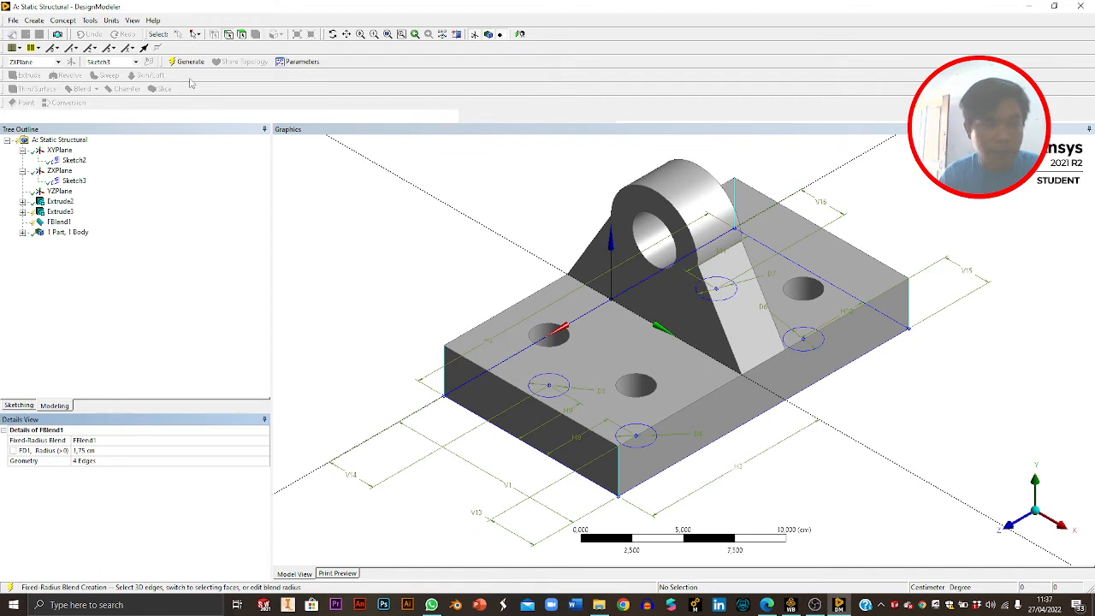
click(190, 62)
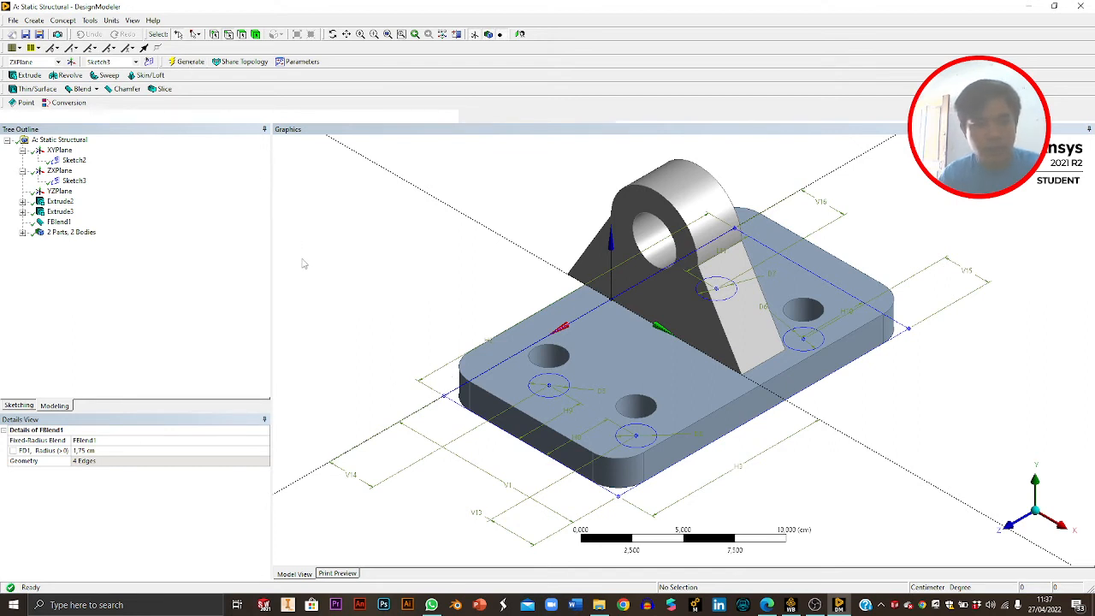
Delete the fixed-radius blend from the base plate's corners.
click(227, 366)
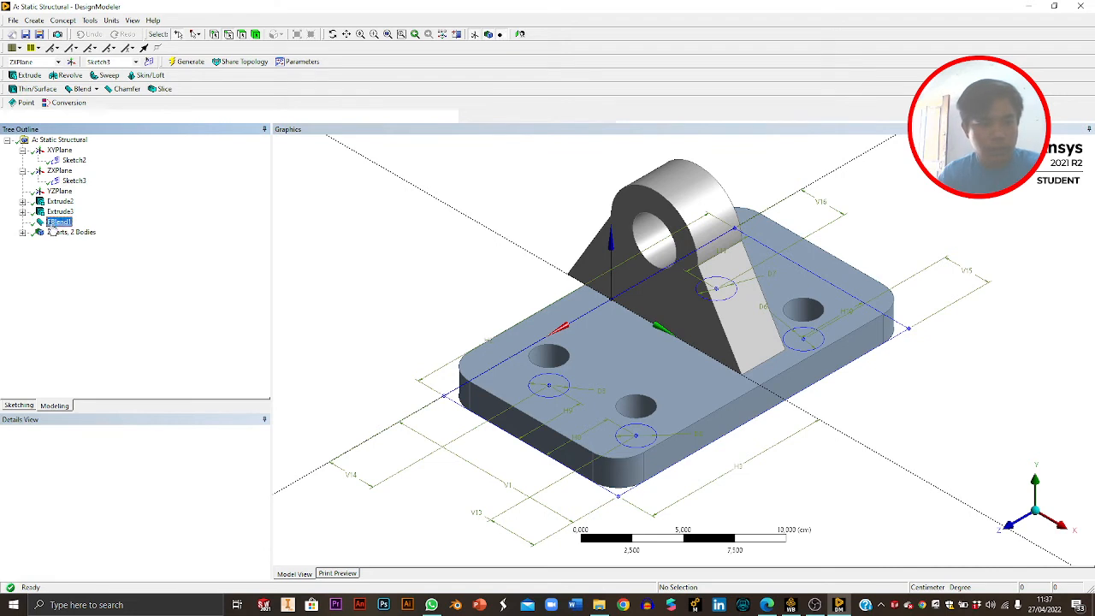
right_click(60, 222)
click(81, 308)
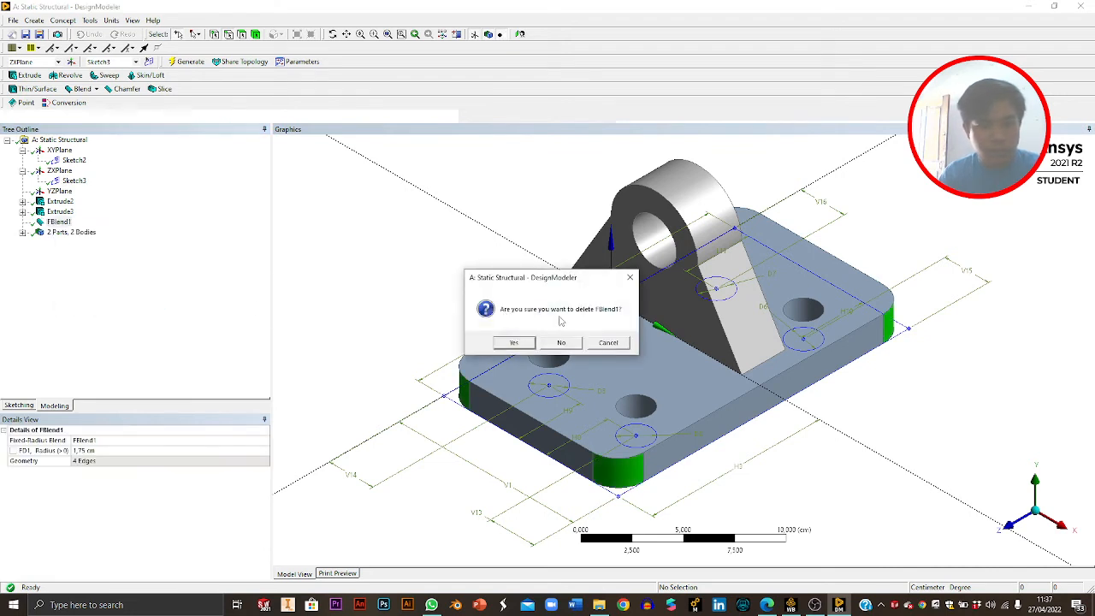
click(514, 342)
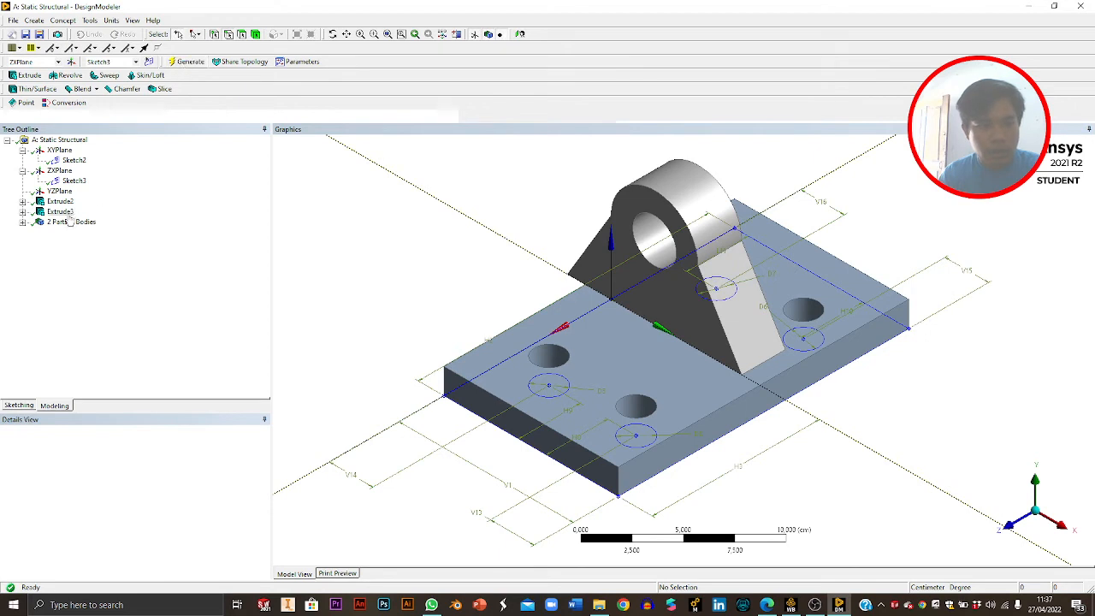
Examine the extrusion settings of the base plate and the upright bracket body, comparing their depths.
click(22, 211)
click(58, 213)
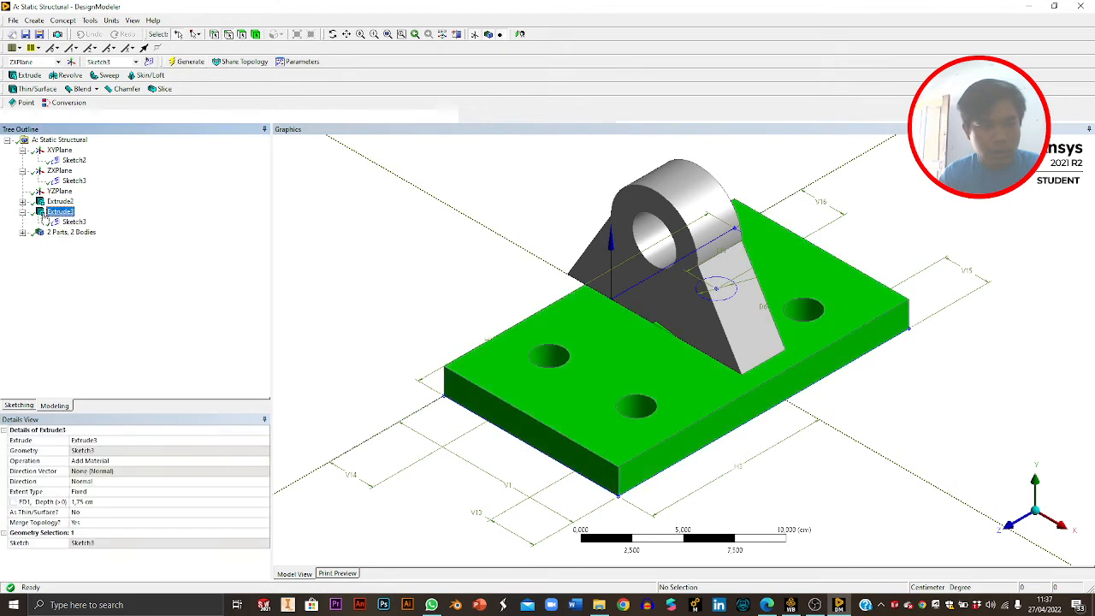
click(22, 213)
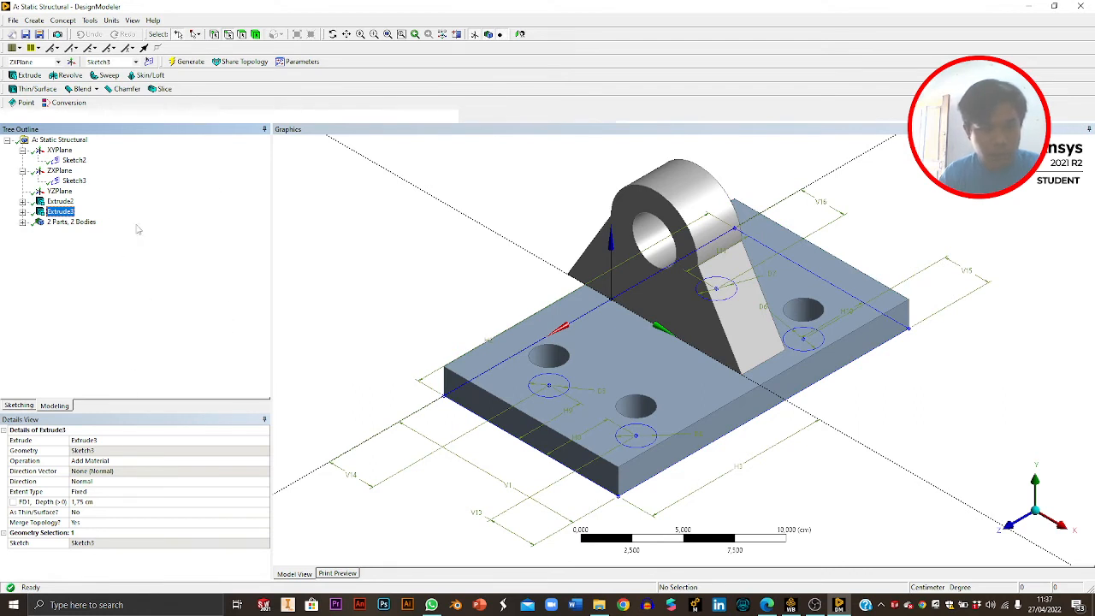
click(56, 201)
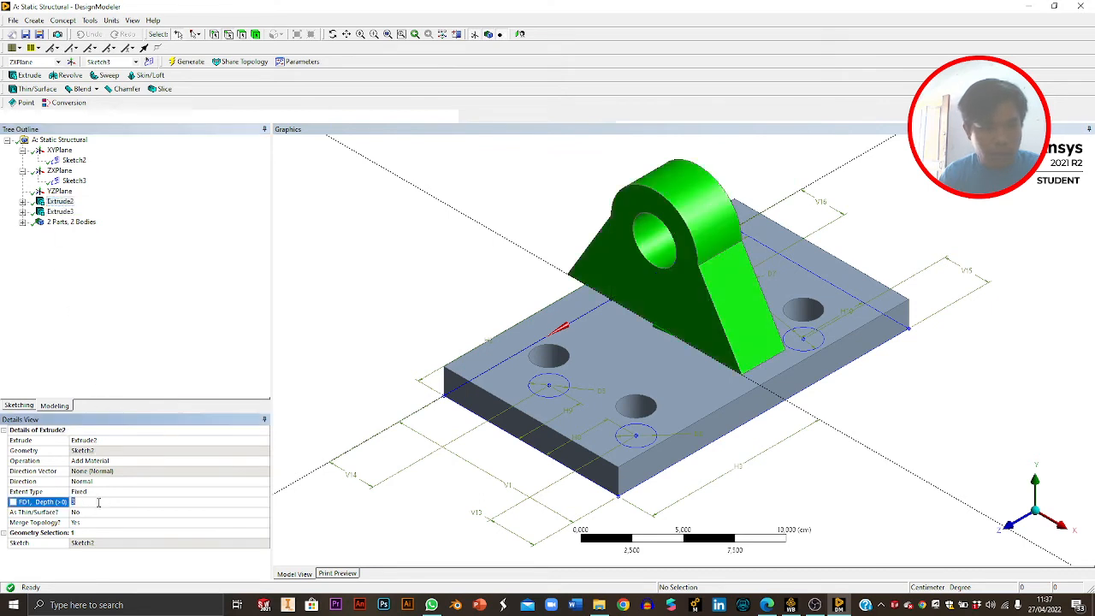
click(57, 191)
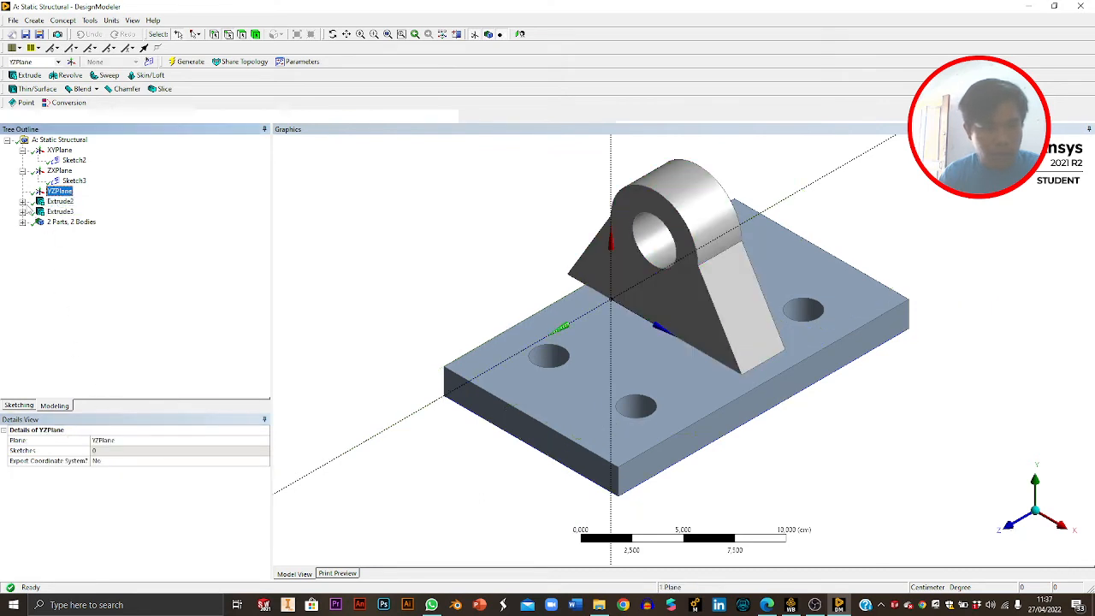
click(24, 202)
click(58, 202)
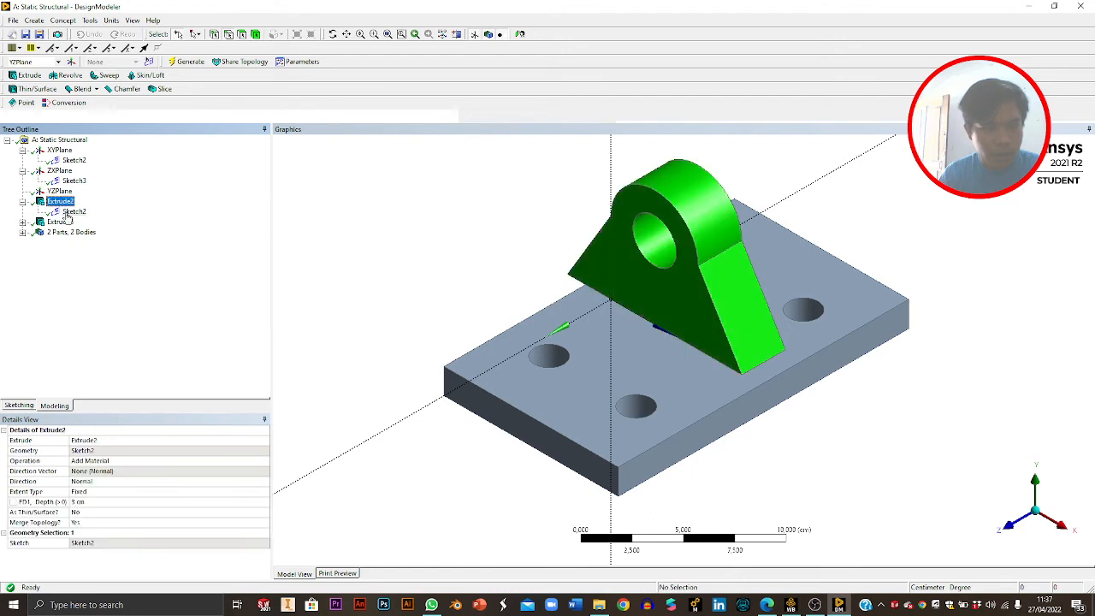
click(91, 512)
click(90, 502)
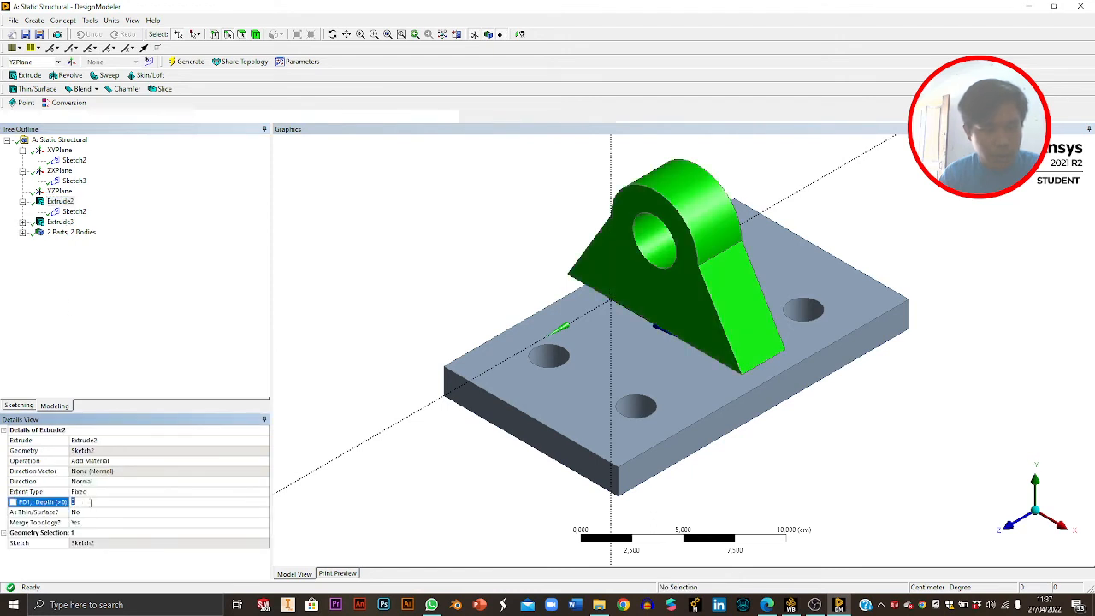
click(190, 61)
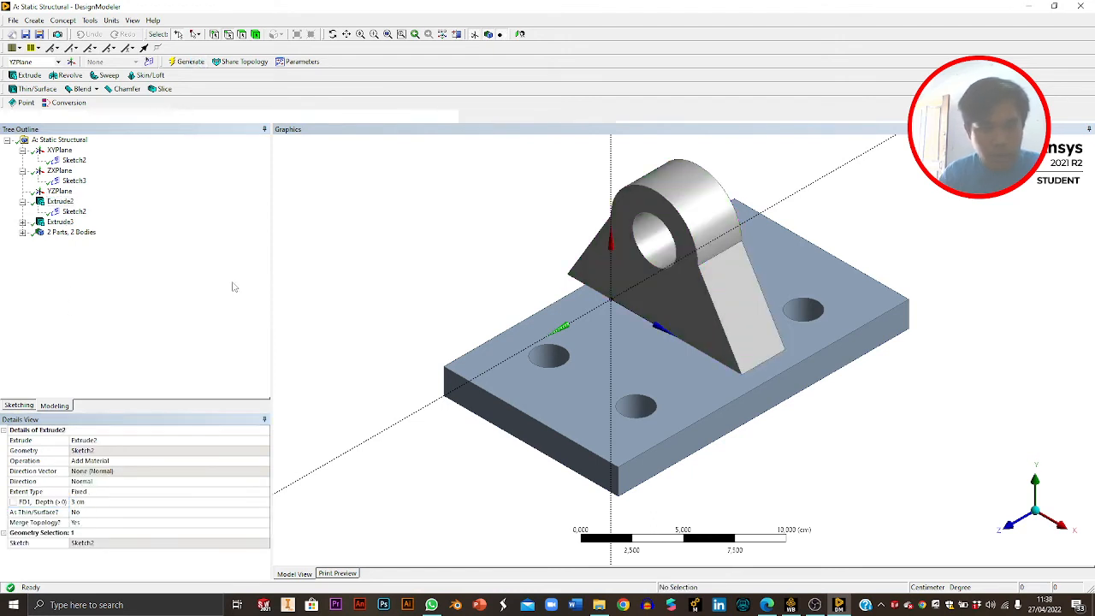
click(241, 309)
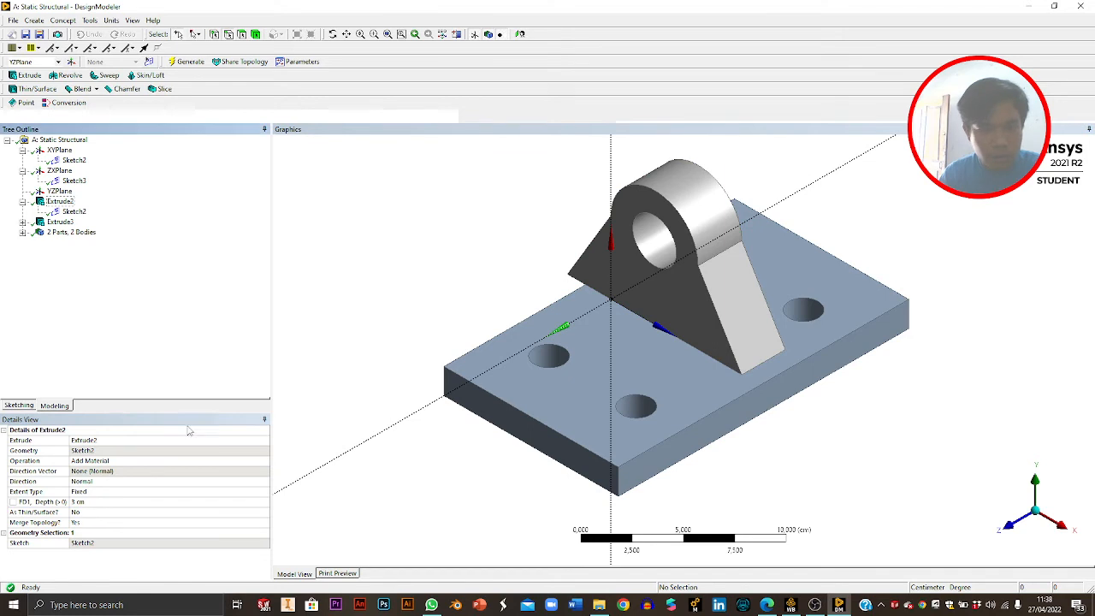
Set the base plate extrusion's depth to 3 cm and regenerate the model.
click(60, 222)
click(94, 503)
text(3)
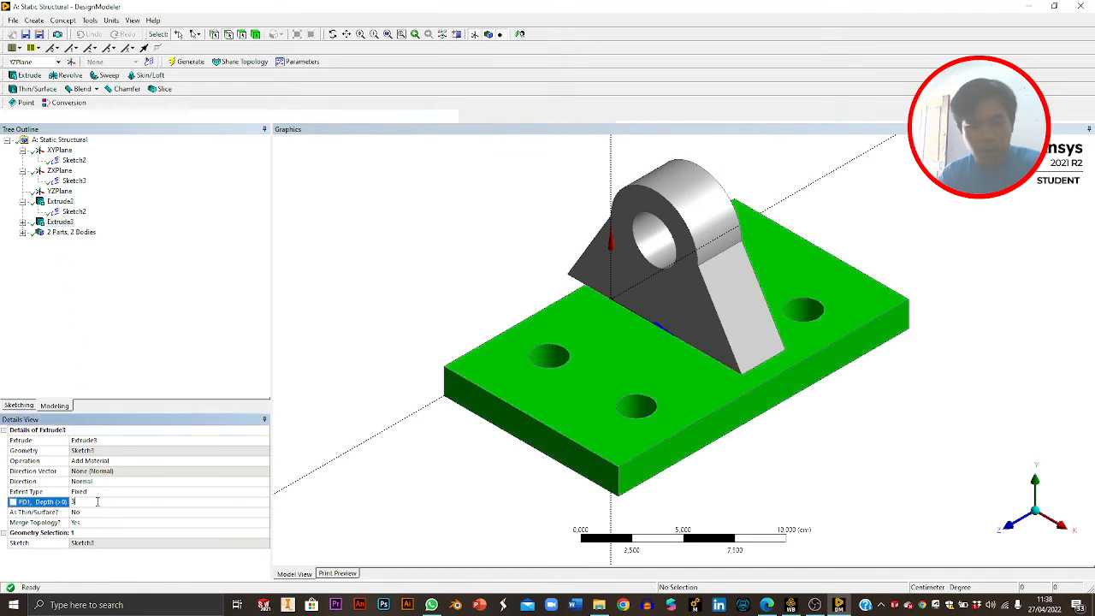
click(198, 65)
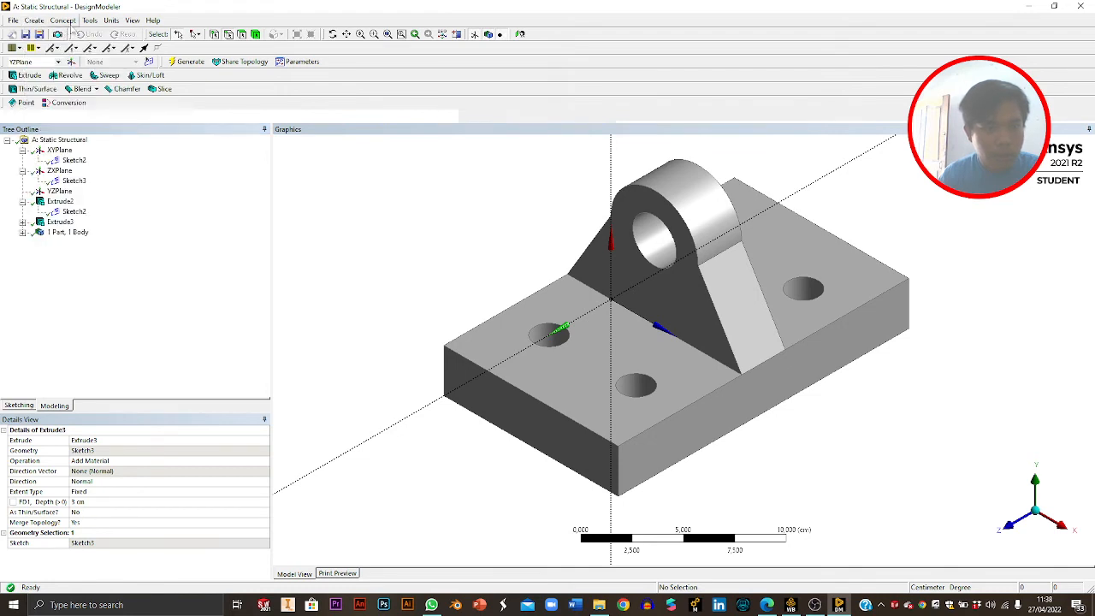
Round the four vertical corner edges of the base plate with a fixed-radius blend of 1.75 cm and generate it.
click(34, 20)
click(176, 160)
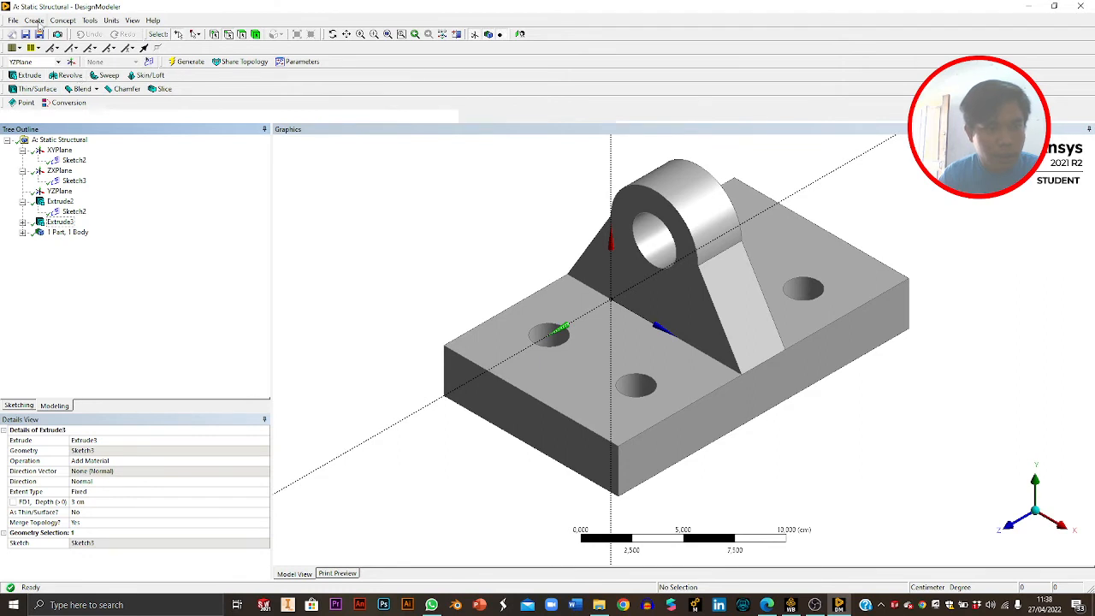
click(34, 20)
click(50, 112)
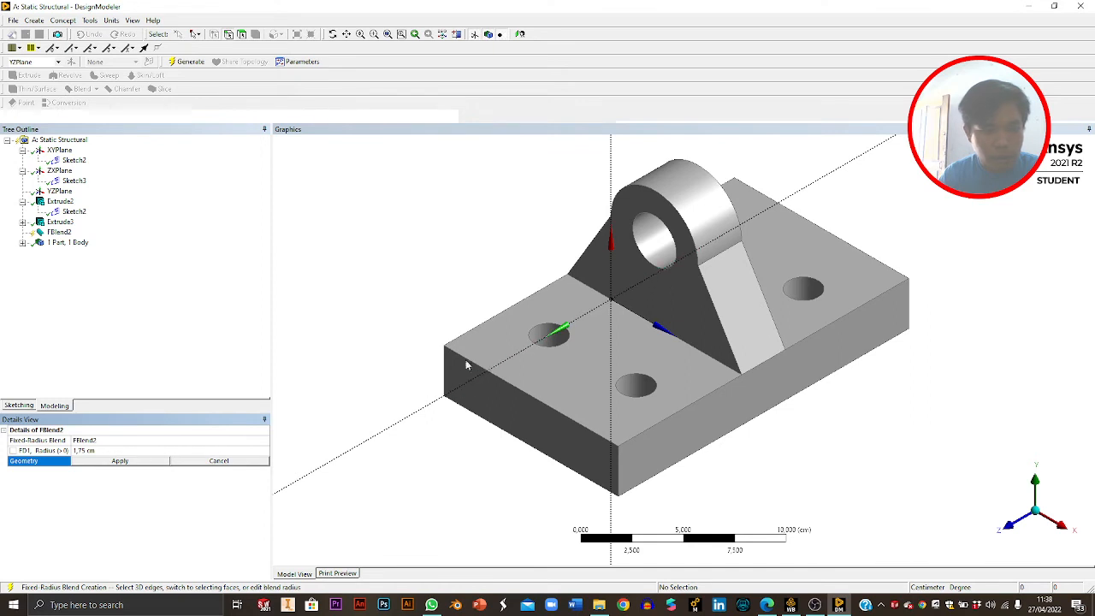
click(447, 379)
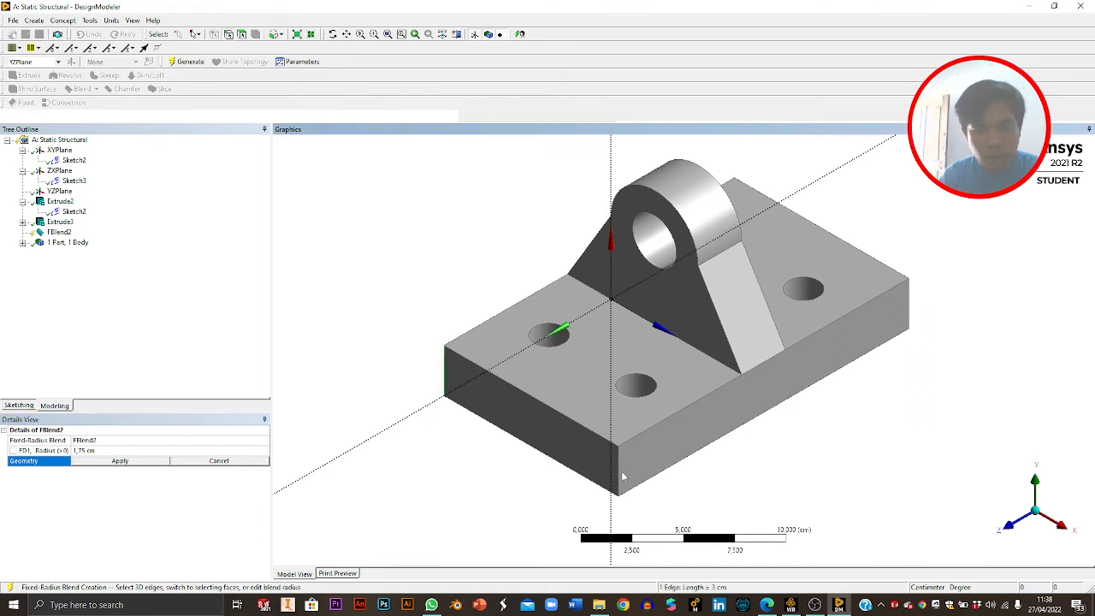
ctrl+click(617, 472)
ctrl+click(907, 300)
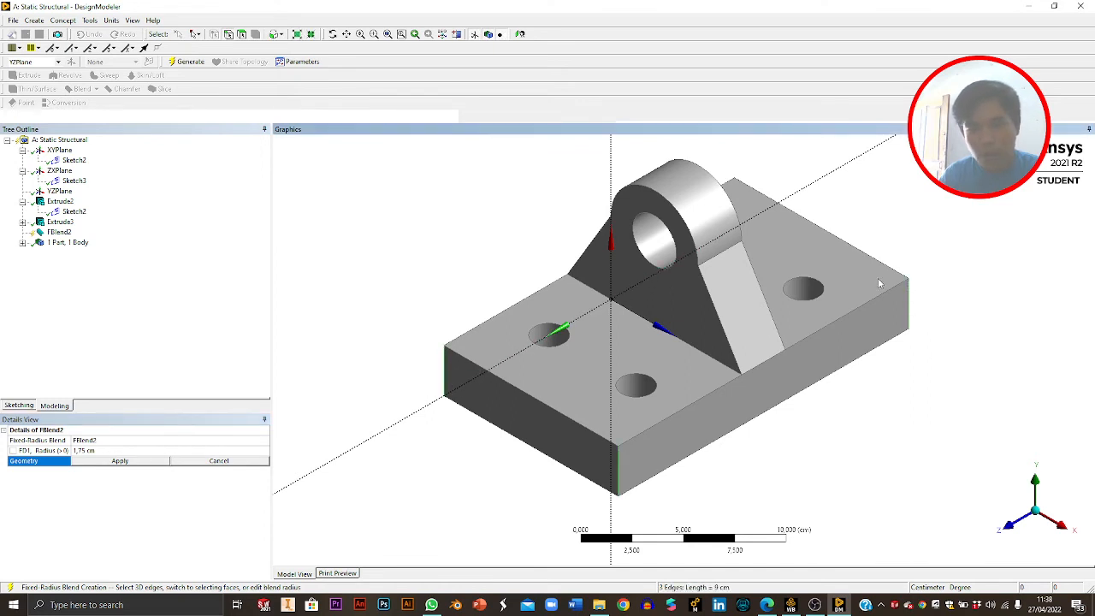
ctrl+click(739, 198)
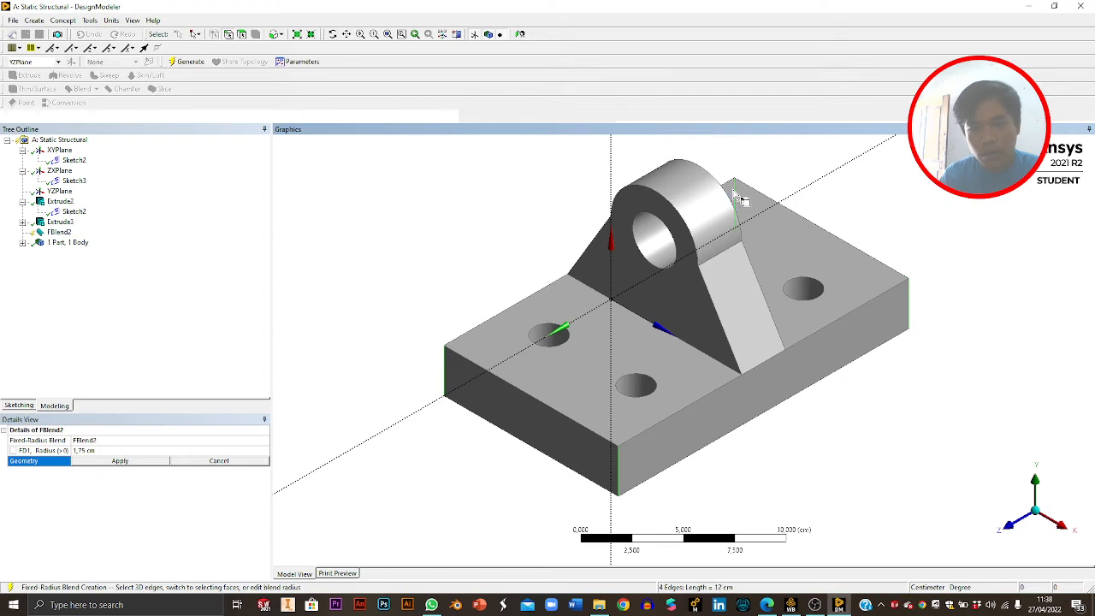
click(135, 463)
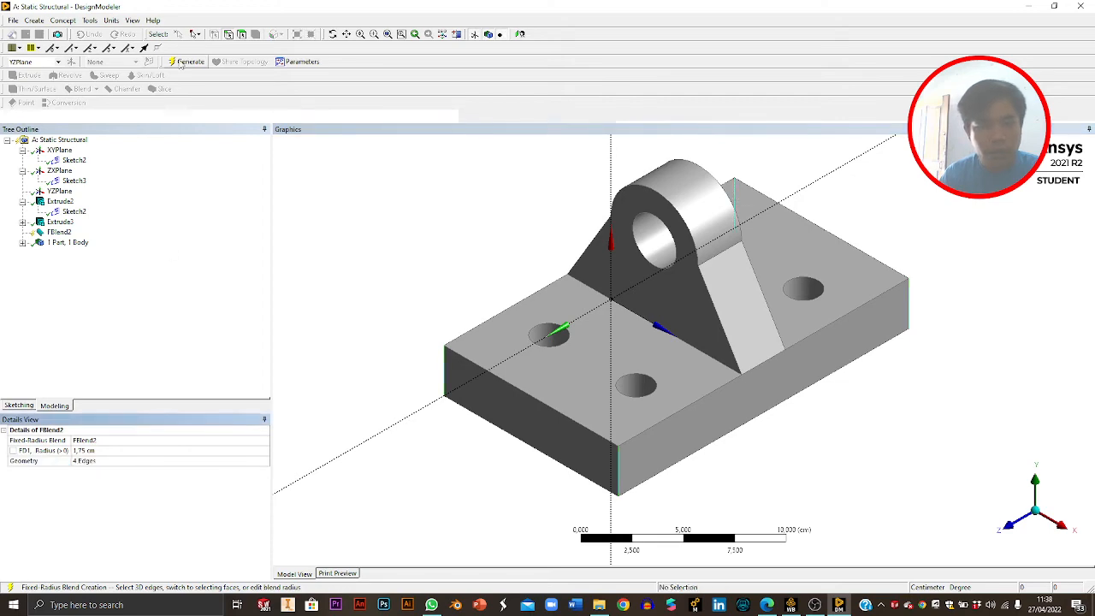
click(190, 61)
middle_drag(464, 306, 462, 257)
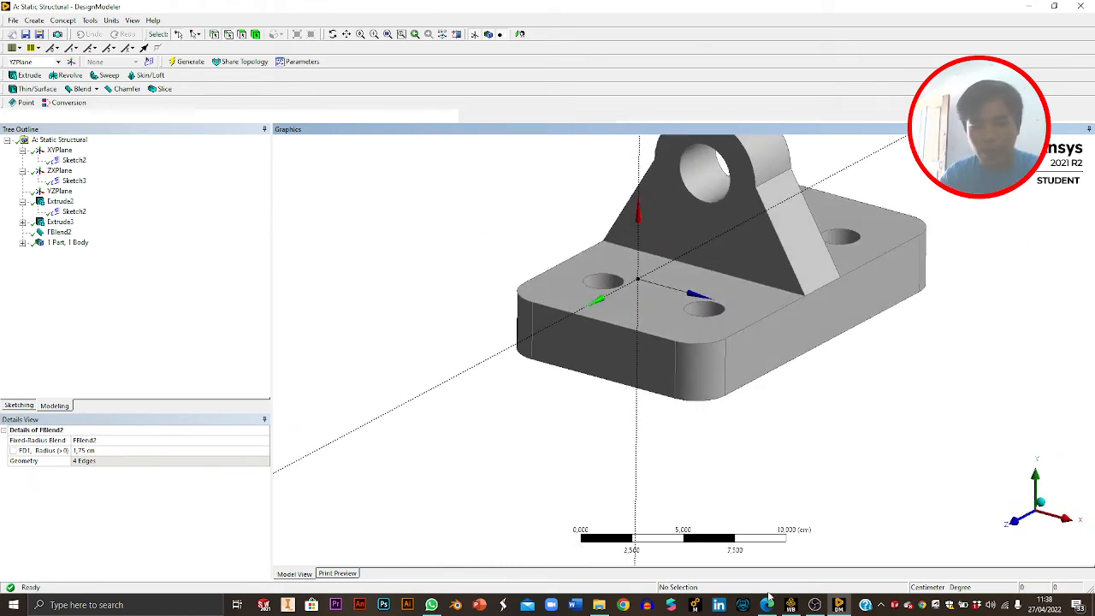
Switch to Workbench and open the Static Structural system's Model in Mechanical, positioning the bracket in view.
click(791, 605)
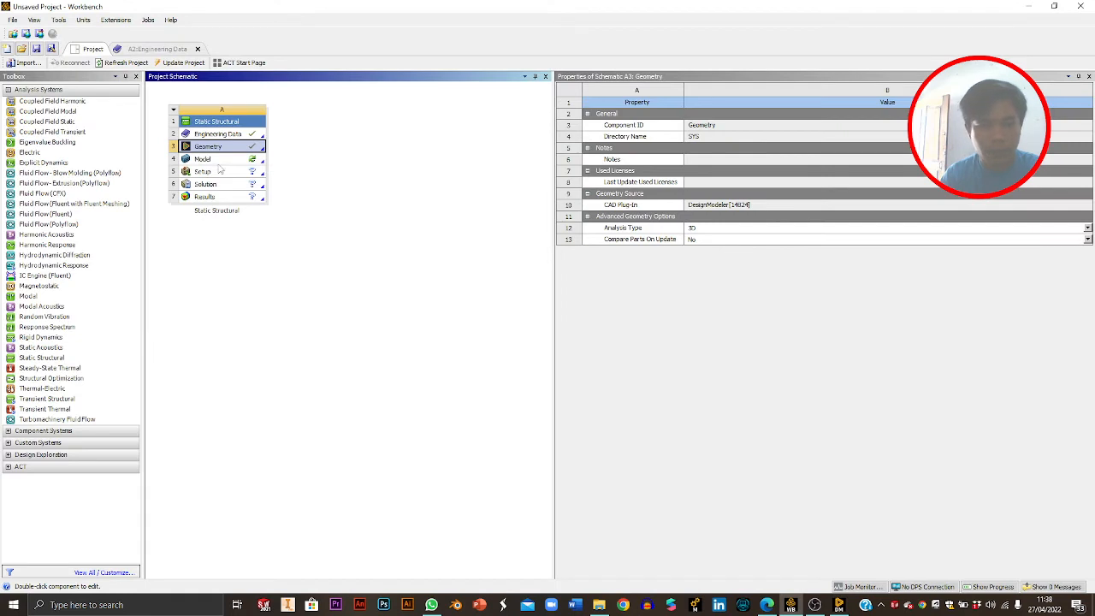
double_click(221, 160)
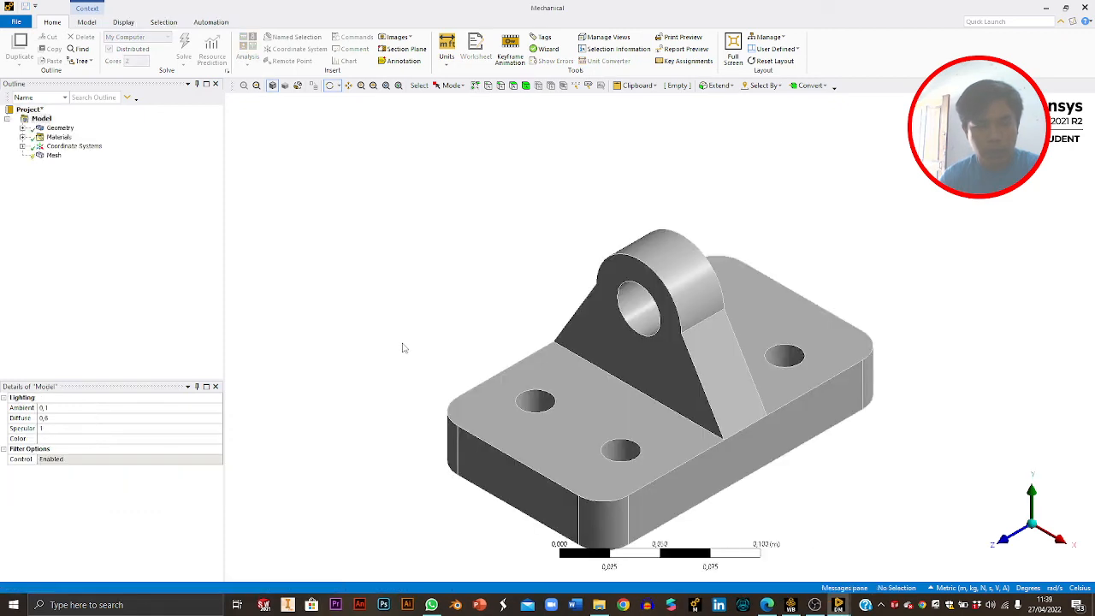
click(349, 87)
drag(494, 290, 485, 210)
mouse_move(323, 205)
mouse_down()
mouse_move(332, 291)
mouse_move(314, 210)
mouse_up()
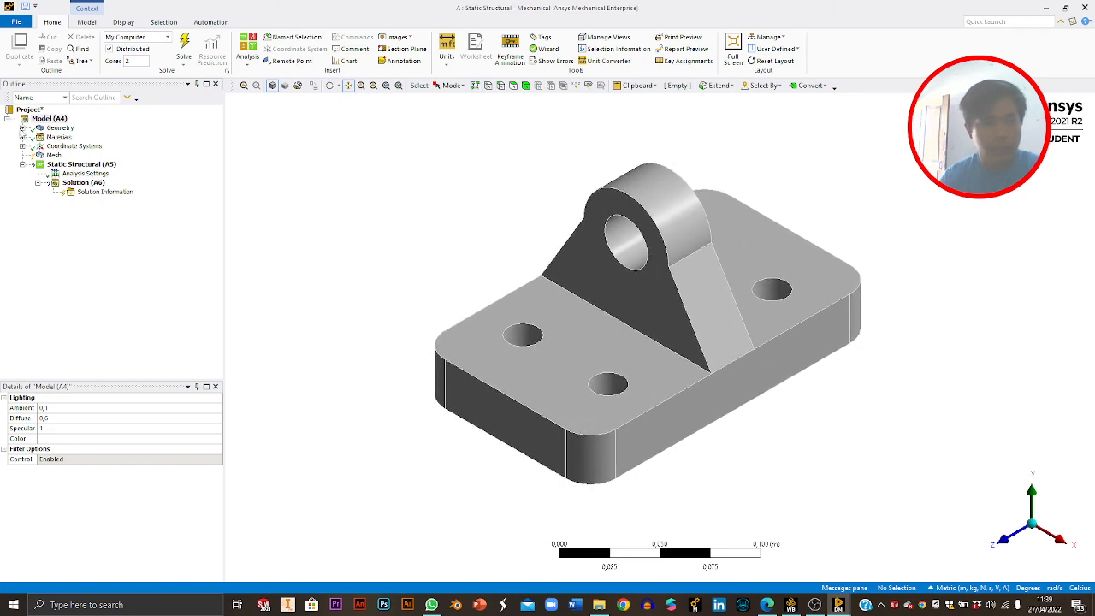
Assign Structural Steel as the material of the bracket's solid body in the geometry.
click(22, 127)
click(68, 137)
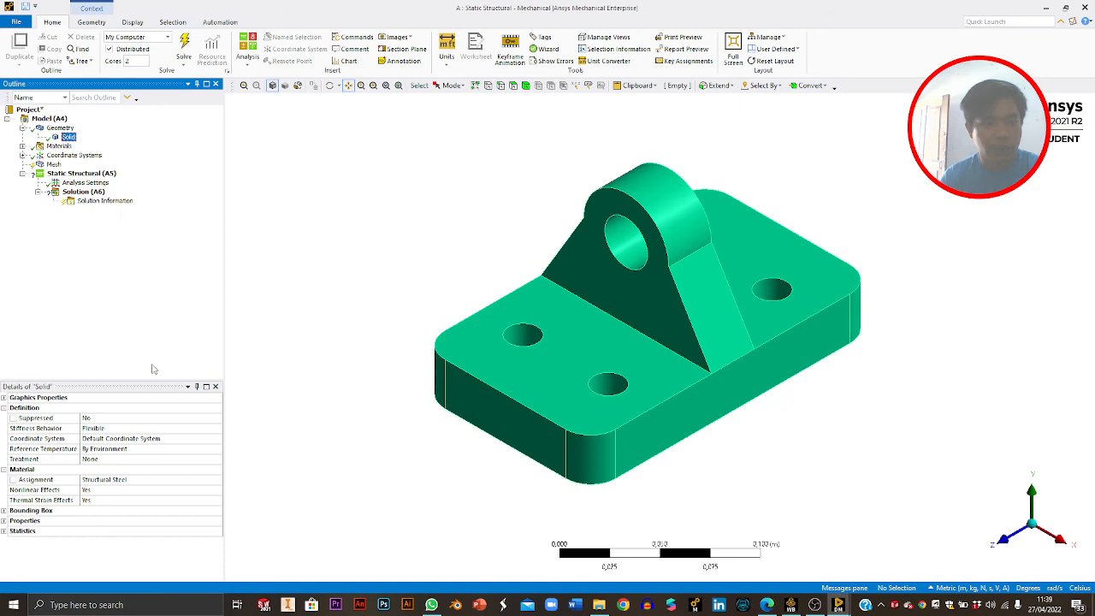
click(189, 480)
click(219, 480)
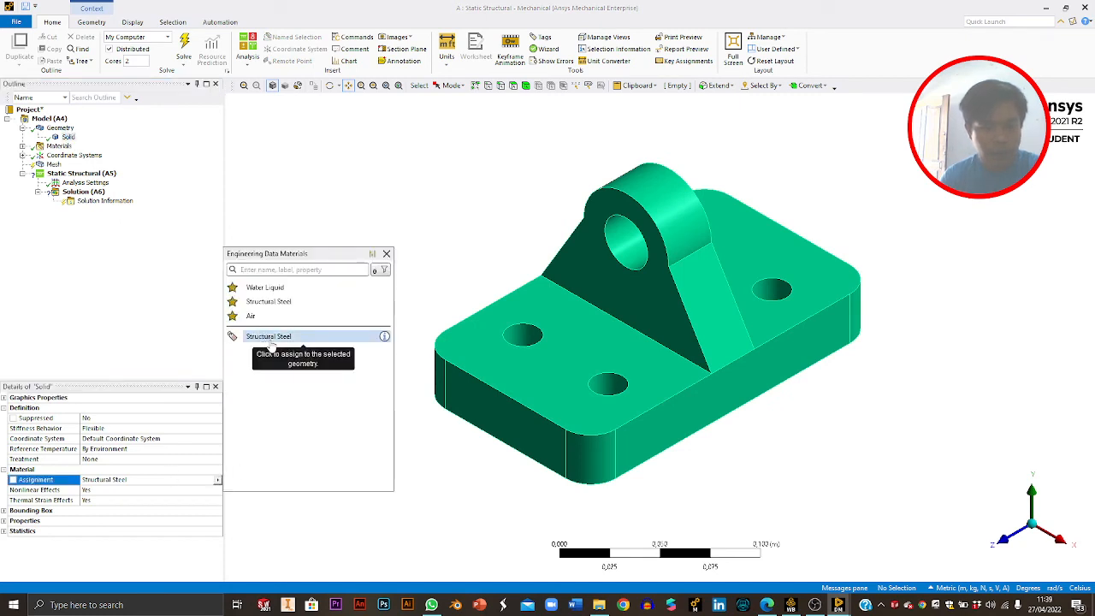
click(271, 338)
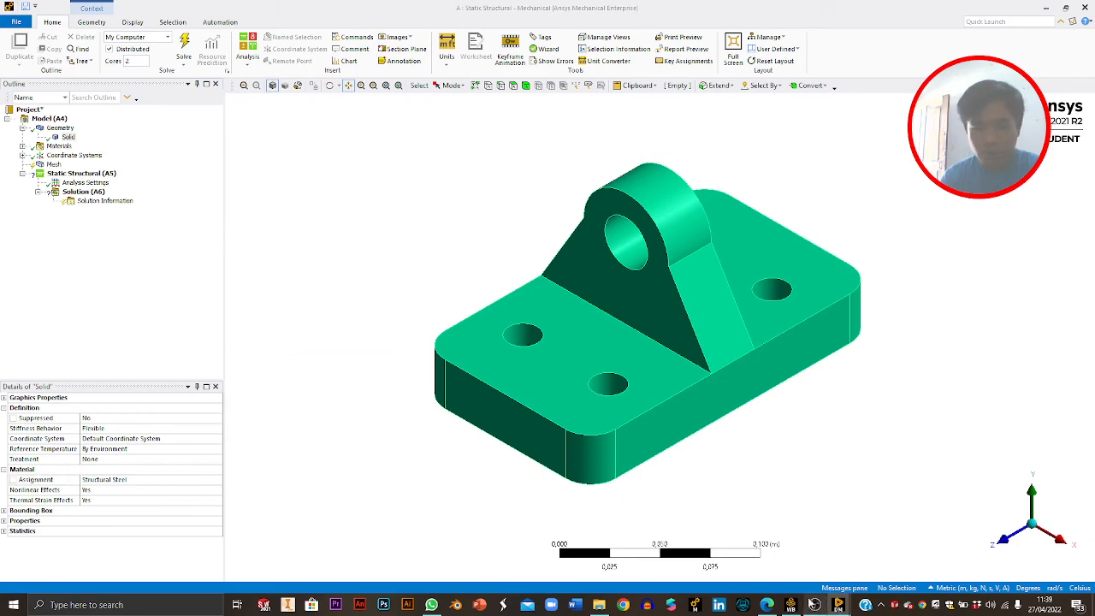
Check textbook problem 7.5, return to Mechanical, and add a mesh Sizing control scoped to the bracket's solid body.
click(769, 605)
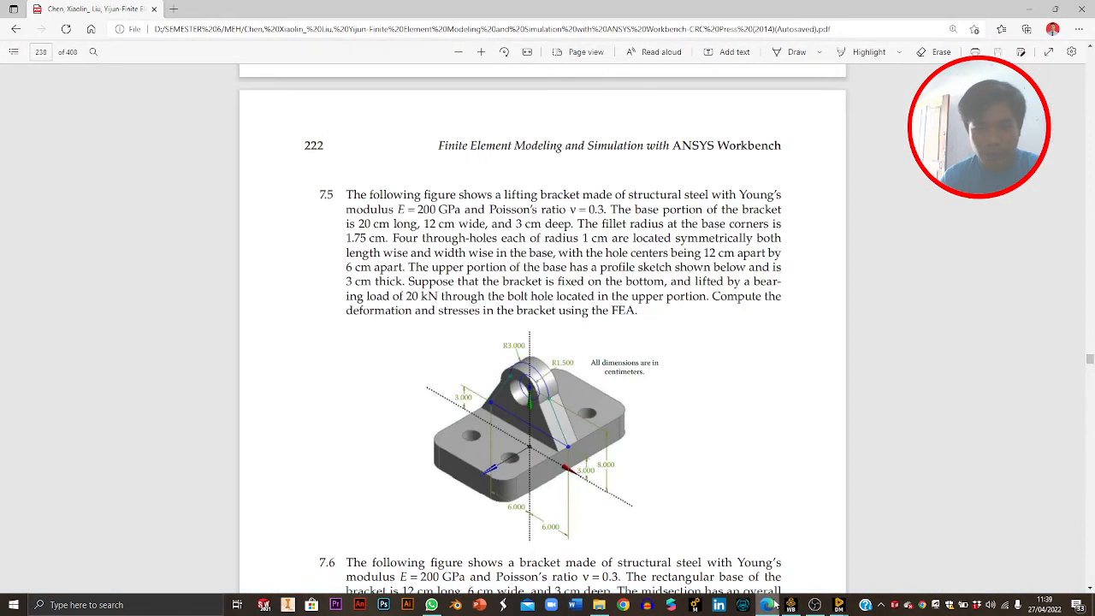
click(769, 605)
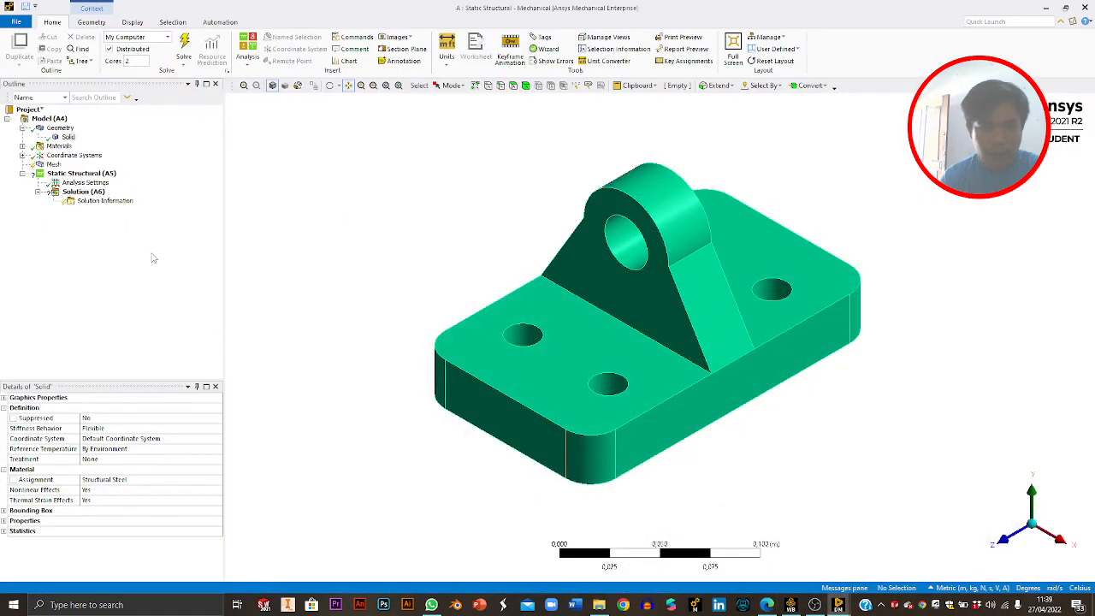
click(53, 164)
right_click(53, 165)
mouse_move(66, 170)
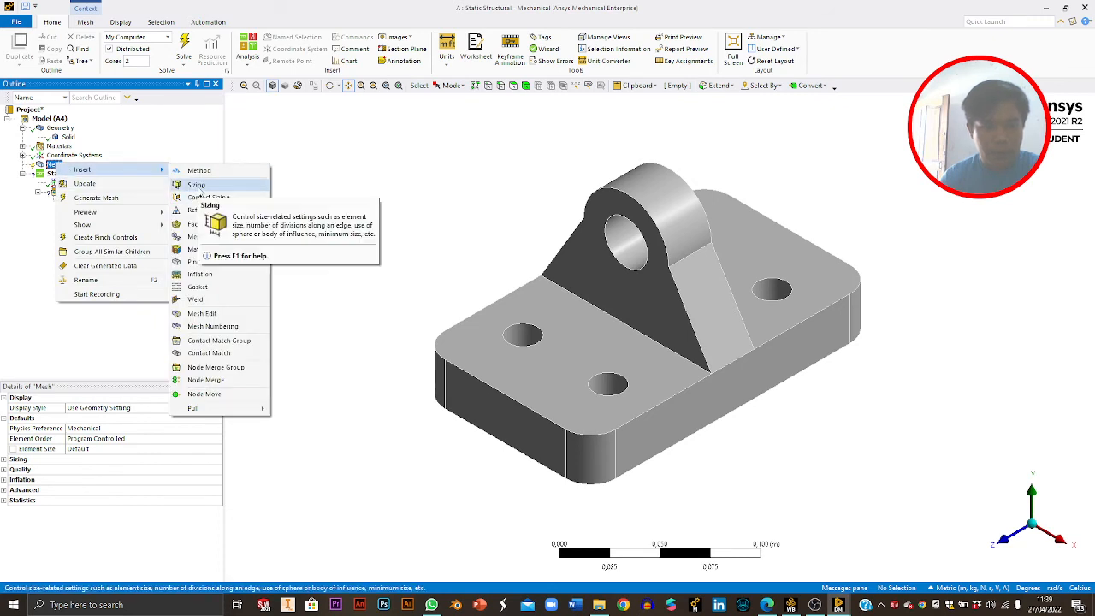
click(197, 185)
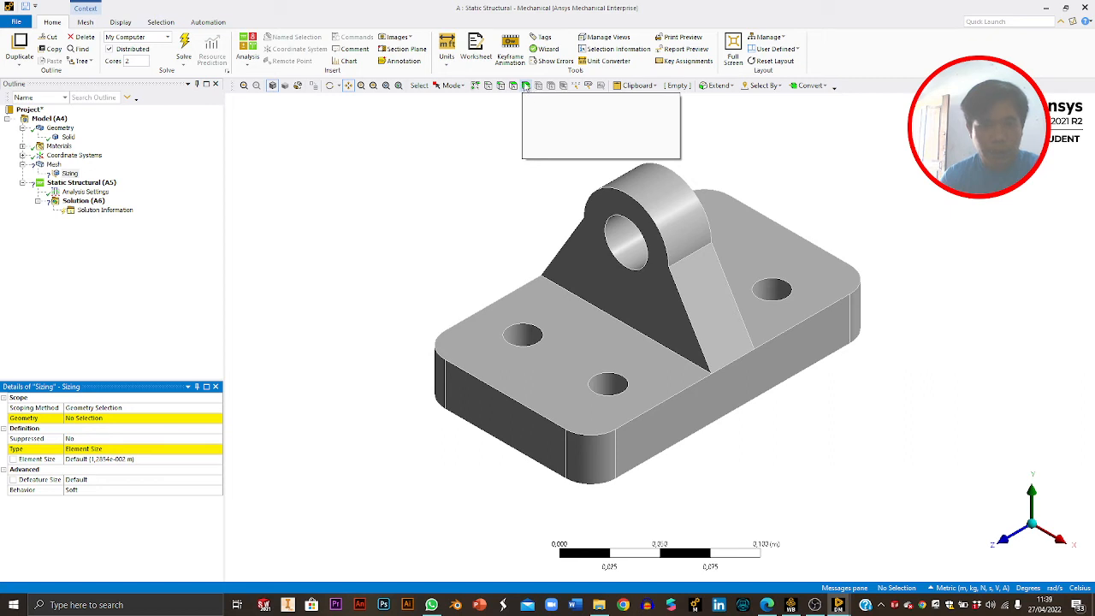
click(526, 85)
click(512, 351)
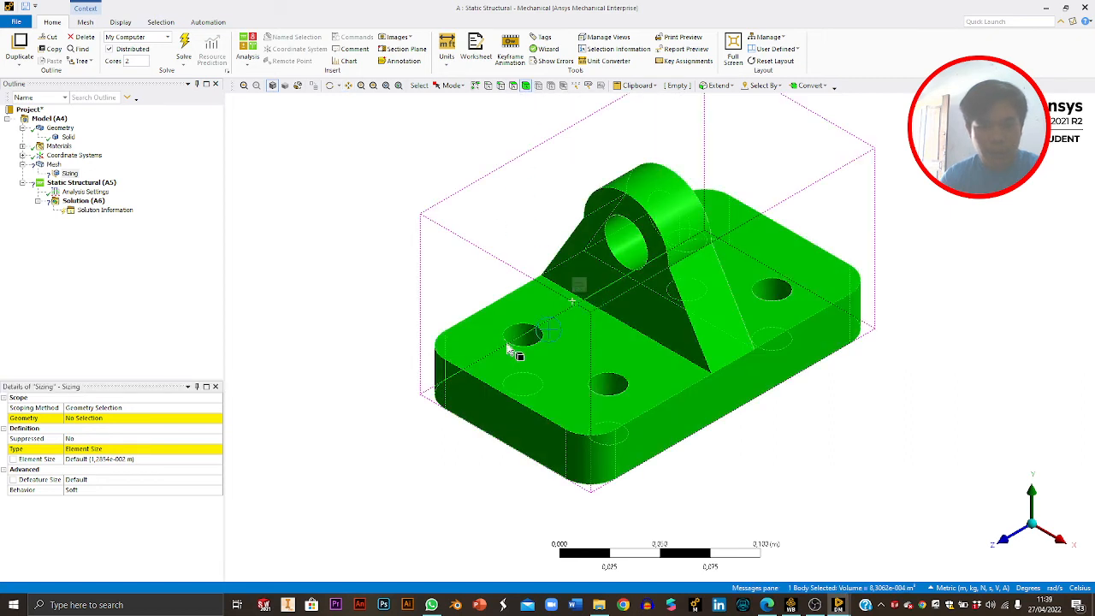
click(95, 419)
click(81, 418)
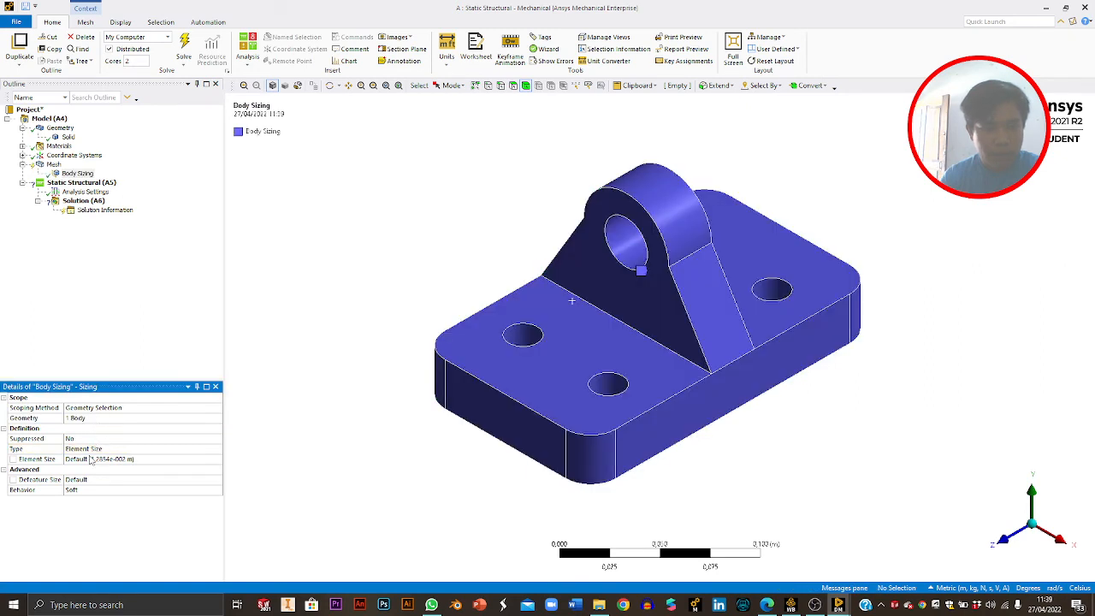
Set the body sizing's element size to 1.5e-2 m and generate the mesh.
click(91, 461)
text(1)
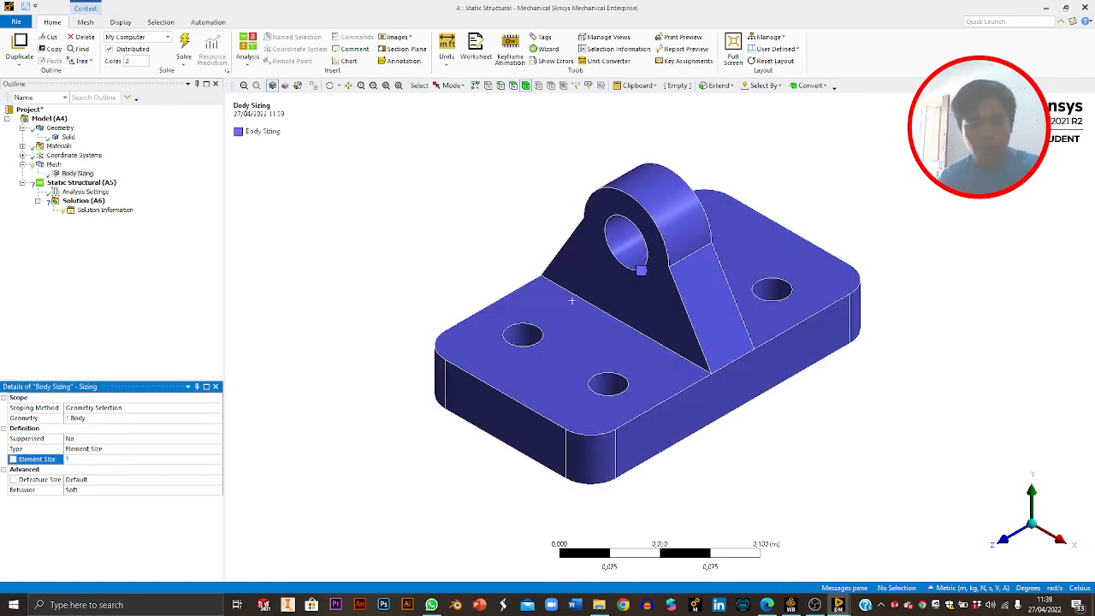
text(.5E-)
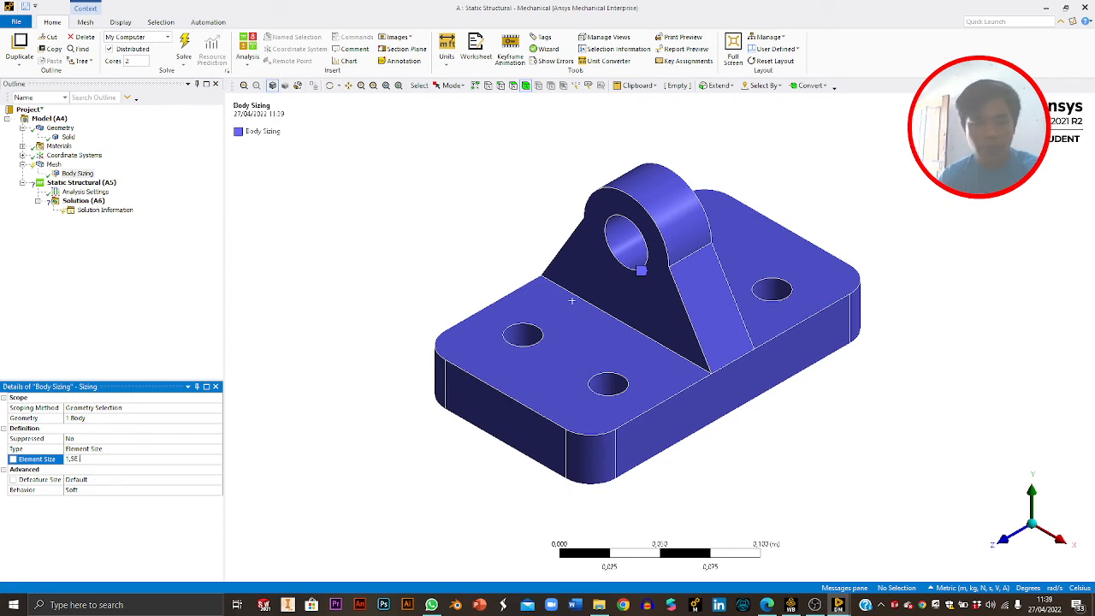
text(2)
key(Return)
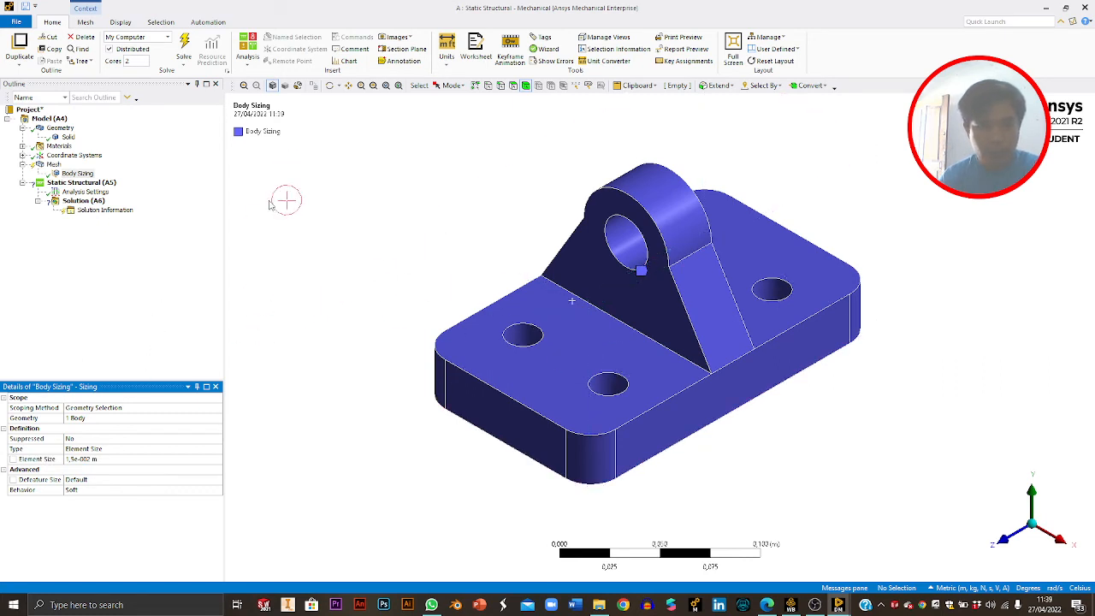
right_click(54, 164)
mouse_move(76, 175)
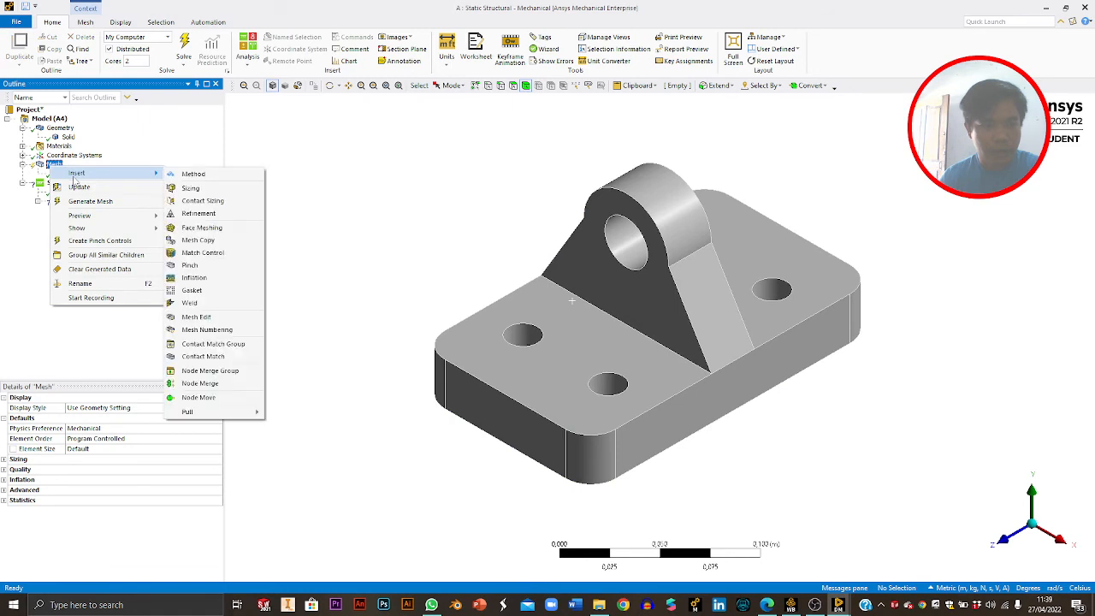
click(89, 202)
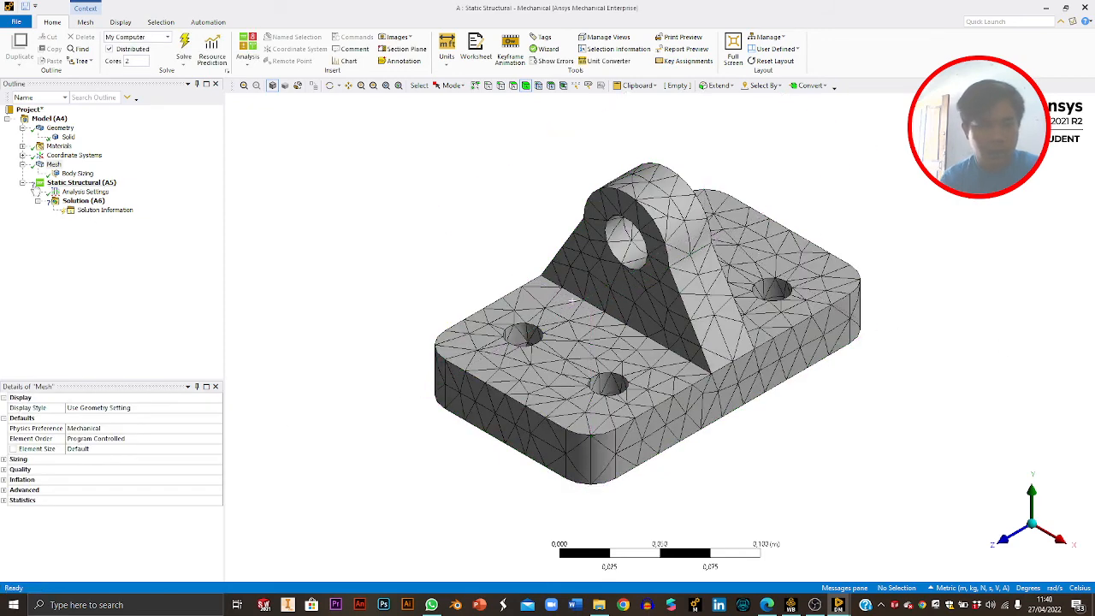
Add a Fixed Support to the static structural analysis, scoped to the bottom face of the base plate.
click(85, 182)
right_click(98, 185)
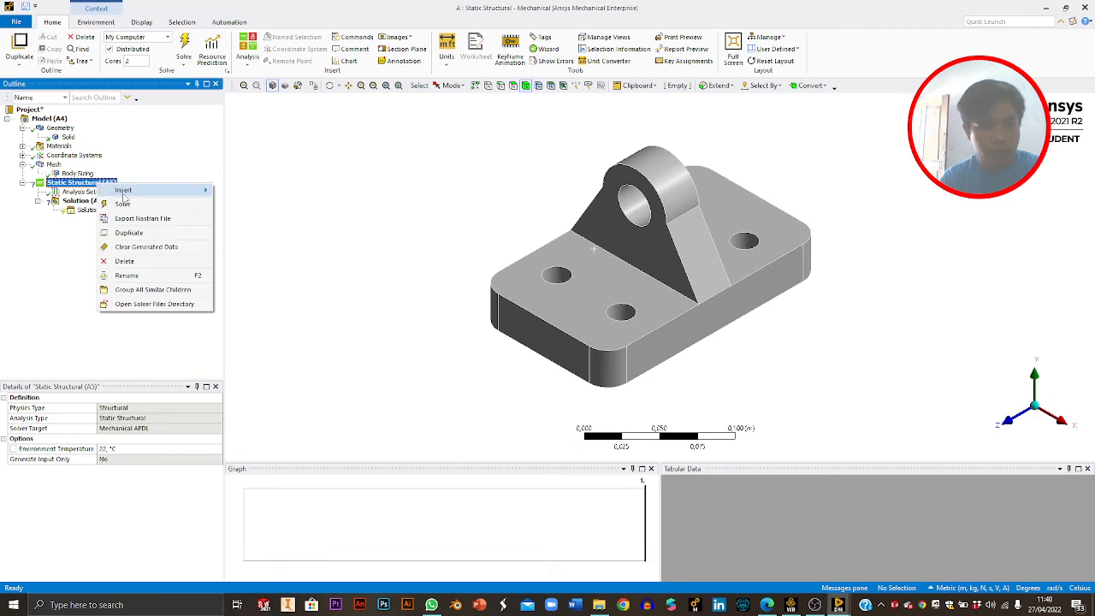
mouse_move(123, 191)
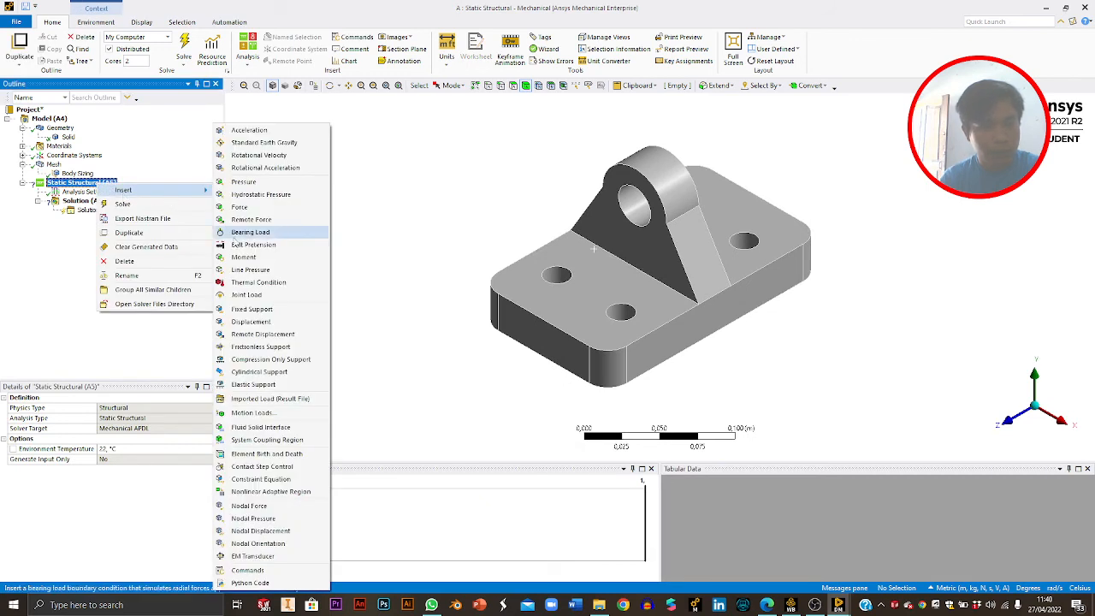
click(259, 310)
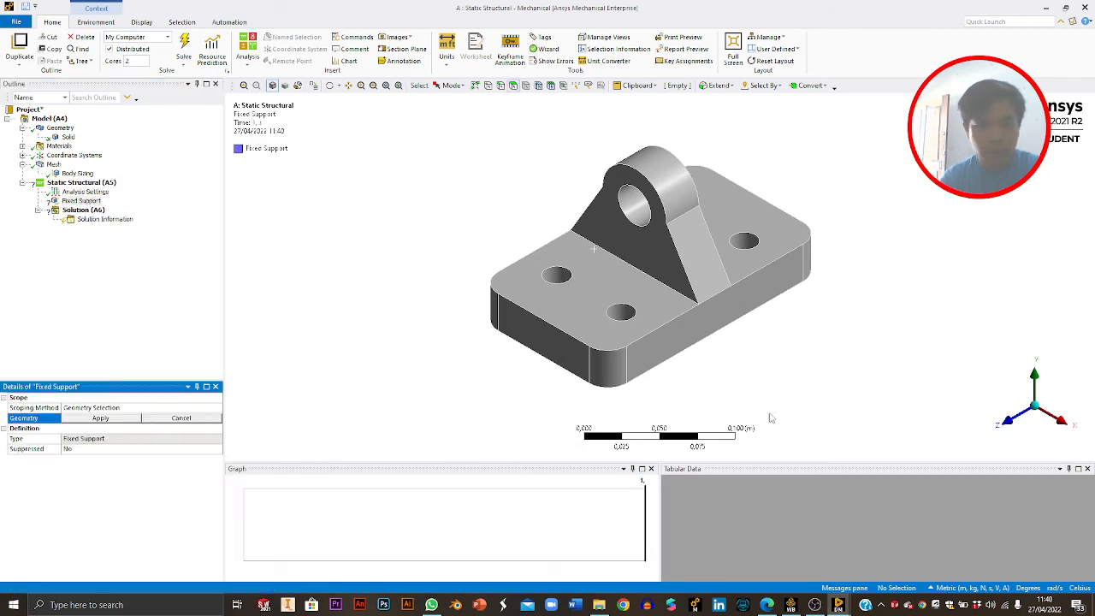
middle_drag(760, 386, 850, 260)
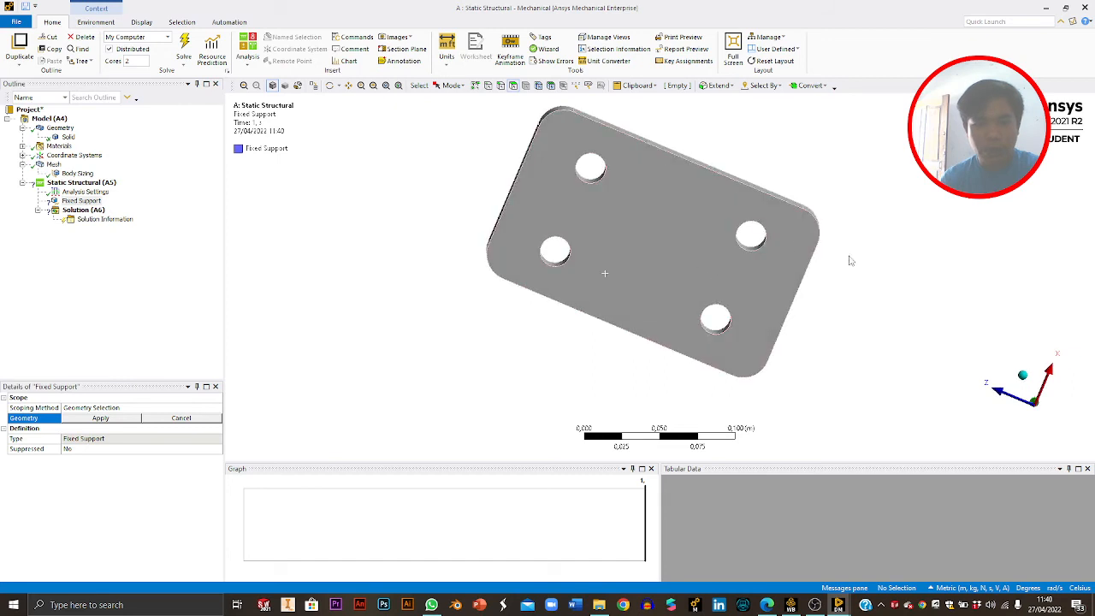
click(672, 249)
mouse_move(766, 291)
middle_down()
mouse_move(690, 320)
mouse_move(685, 293)
middle_up()
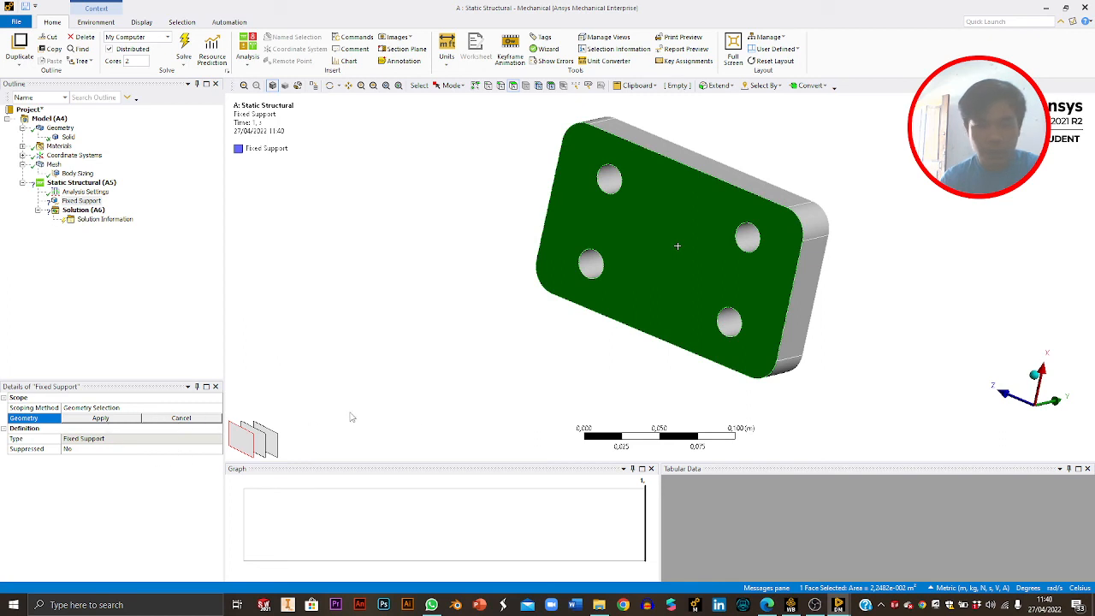
click(122, 420)
Add a Force load to the analysis, scoped to the inner cylindrical face of the bolt hole in the upper portion.
middle_drag(447, 279, 540, 318)
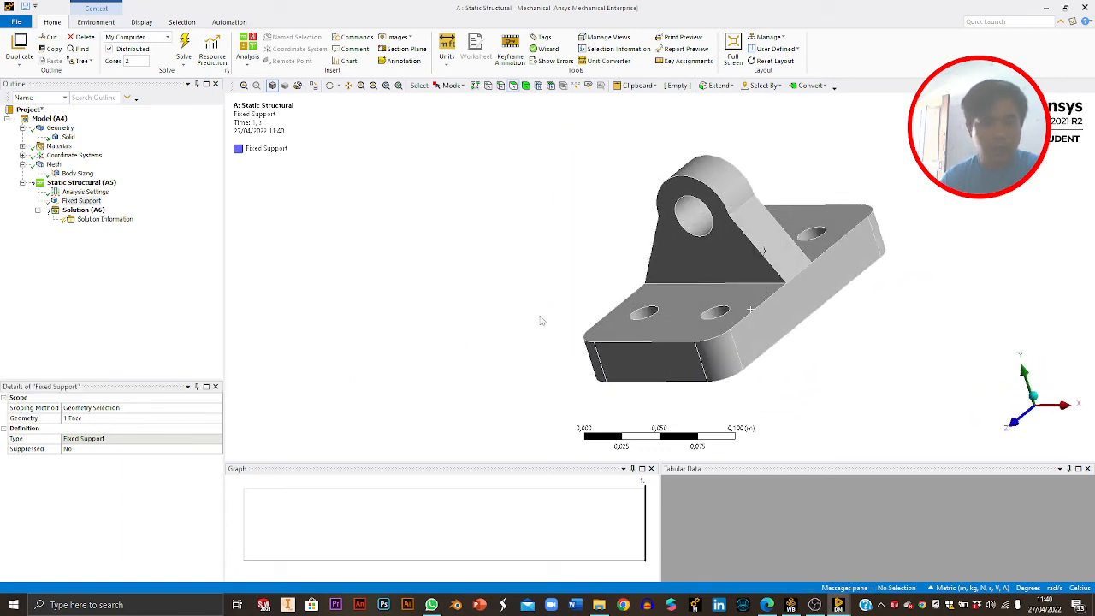
right_click(92, 183)
mouse_move(129, 191)
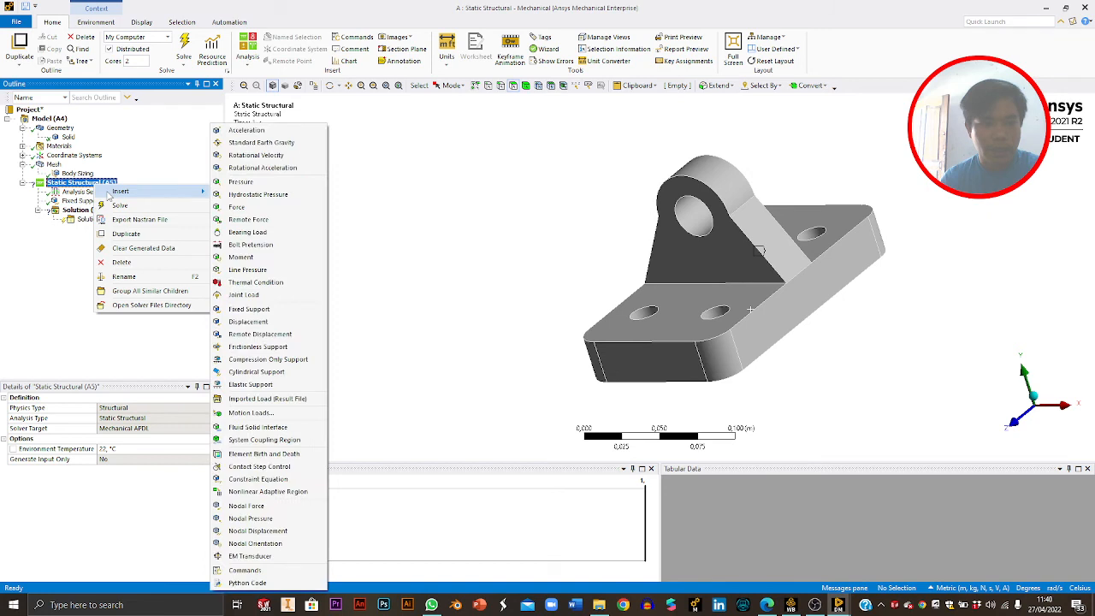
click(236, 208)
middle_drag(489, 283, 464, 206)
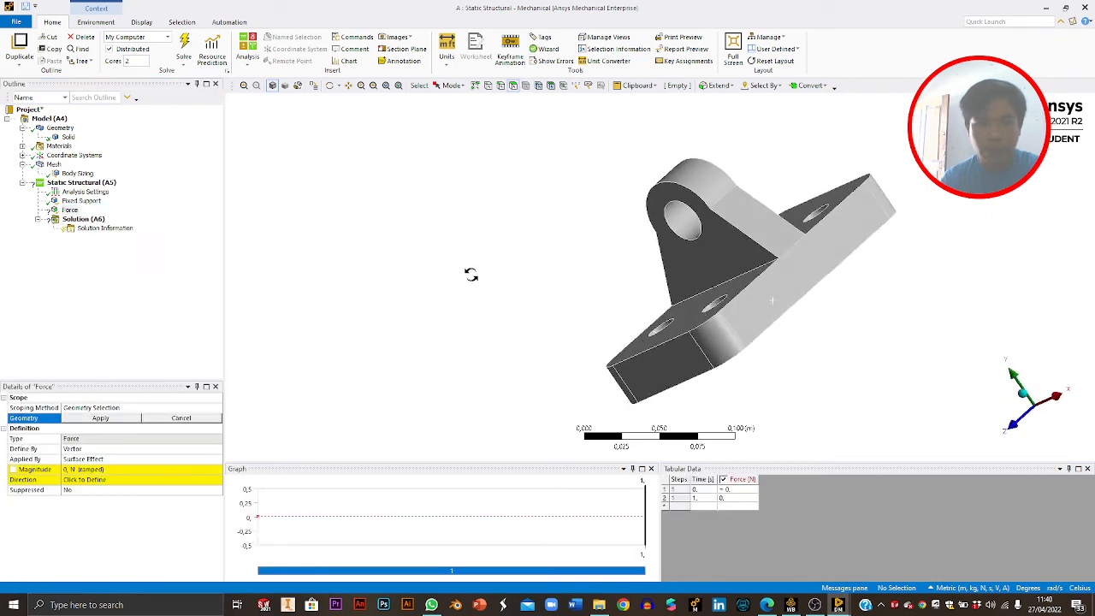
click(514, 86)
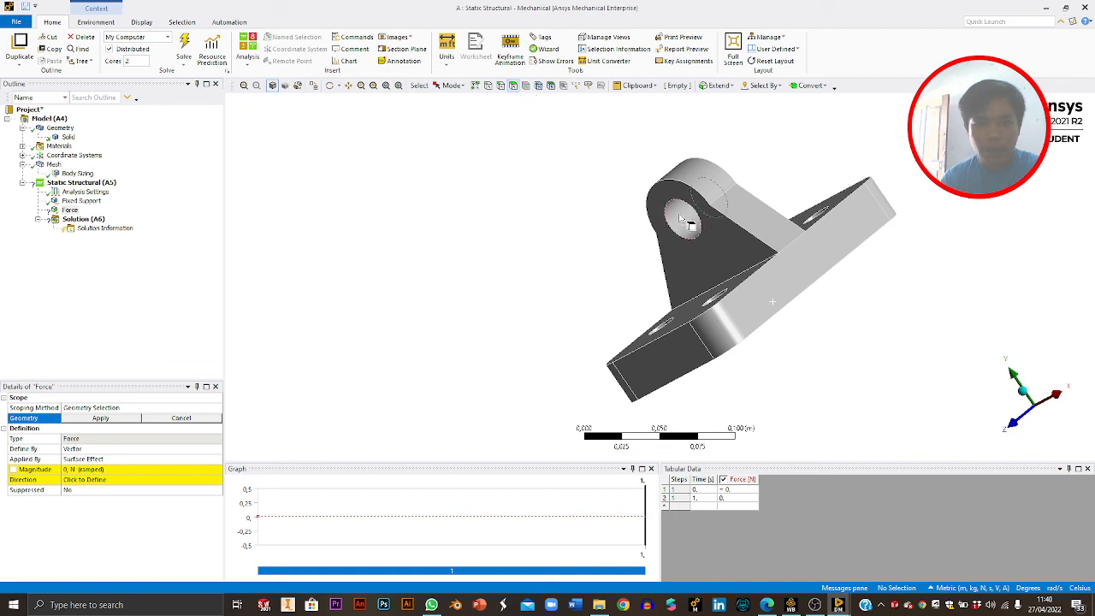
click(689, 224)
click(110, 419)
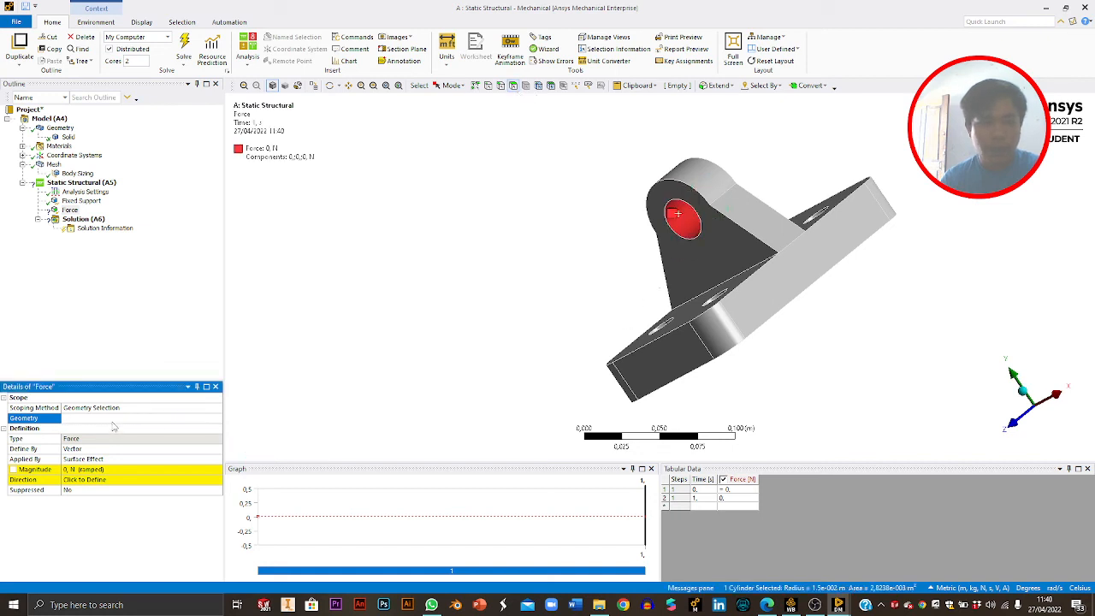
Define the force by Components, check the textbook's bearing load, and set the Y component to 20000 N.
click(132, 449)
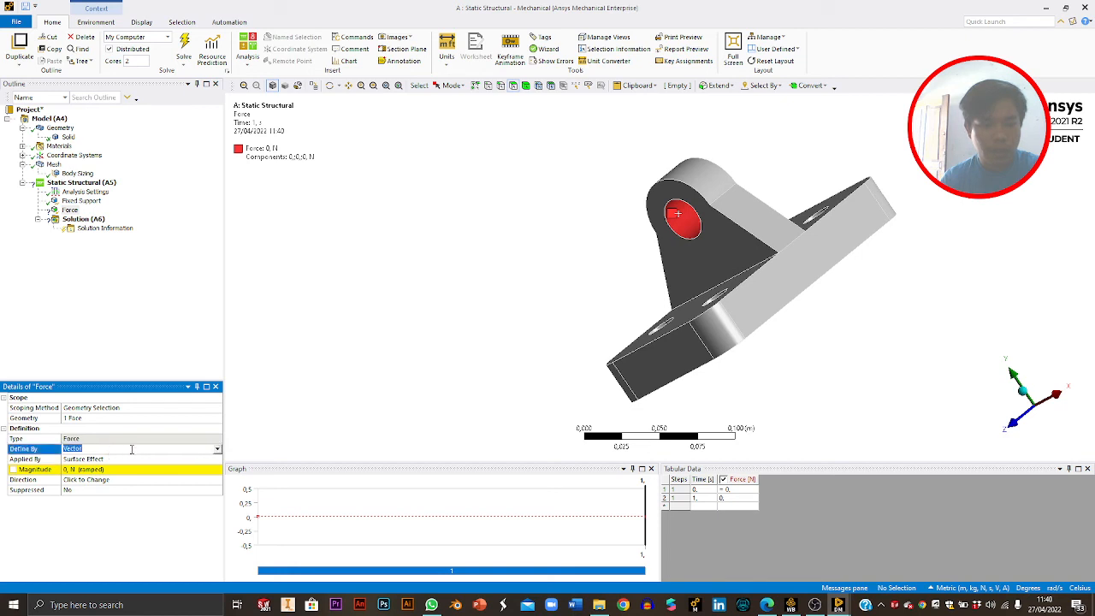
click(218, 450)
click(150, 459)
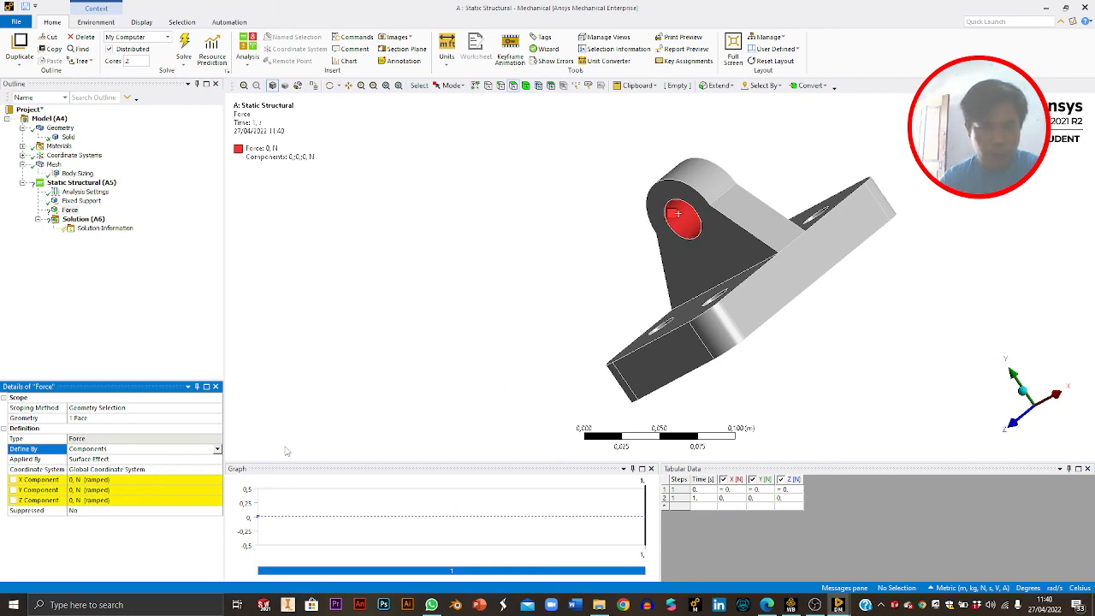
click(133, 489)
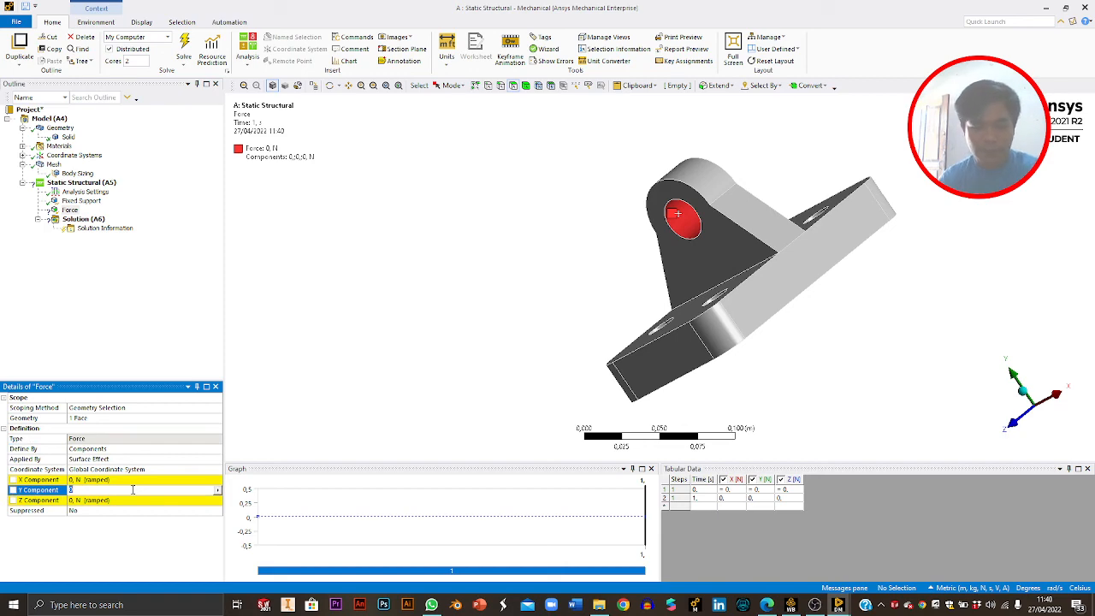
click(767, 605)
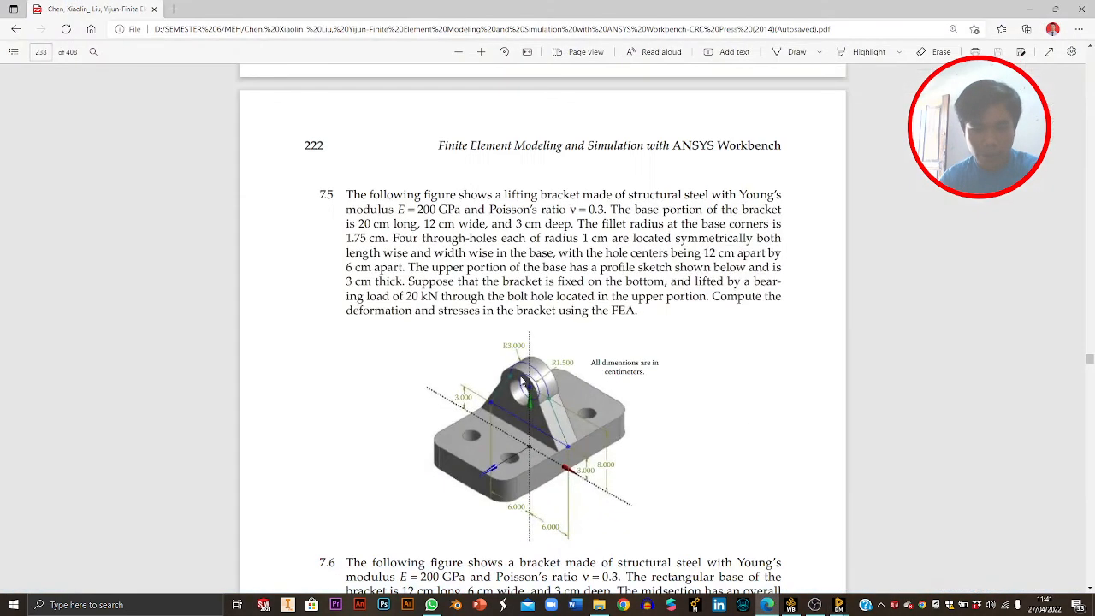
click(768, 605)
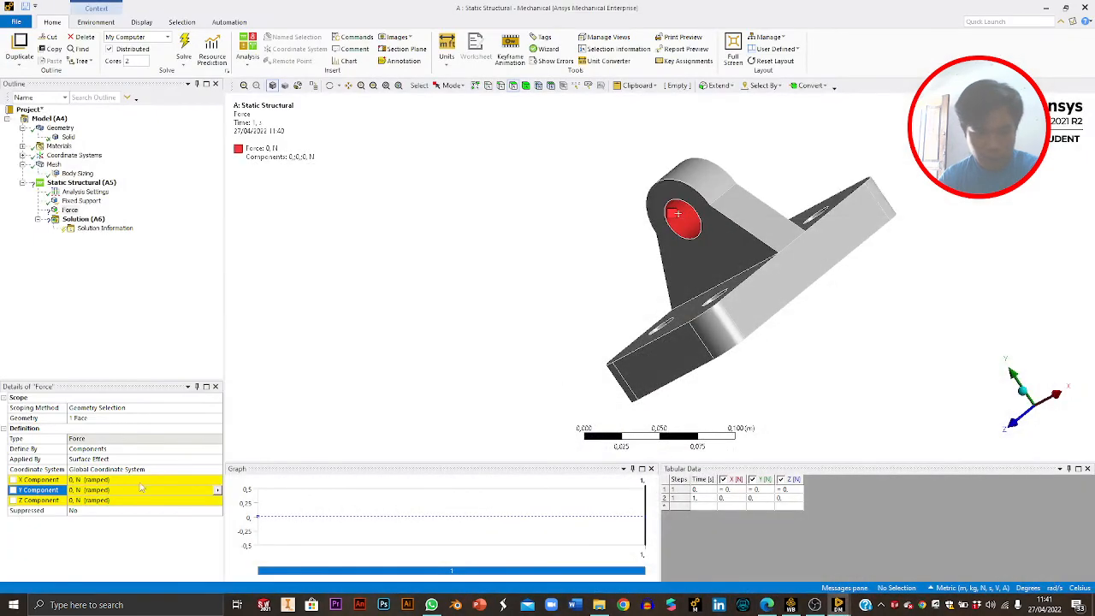
click(111, 490)
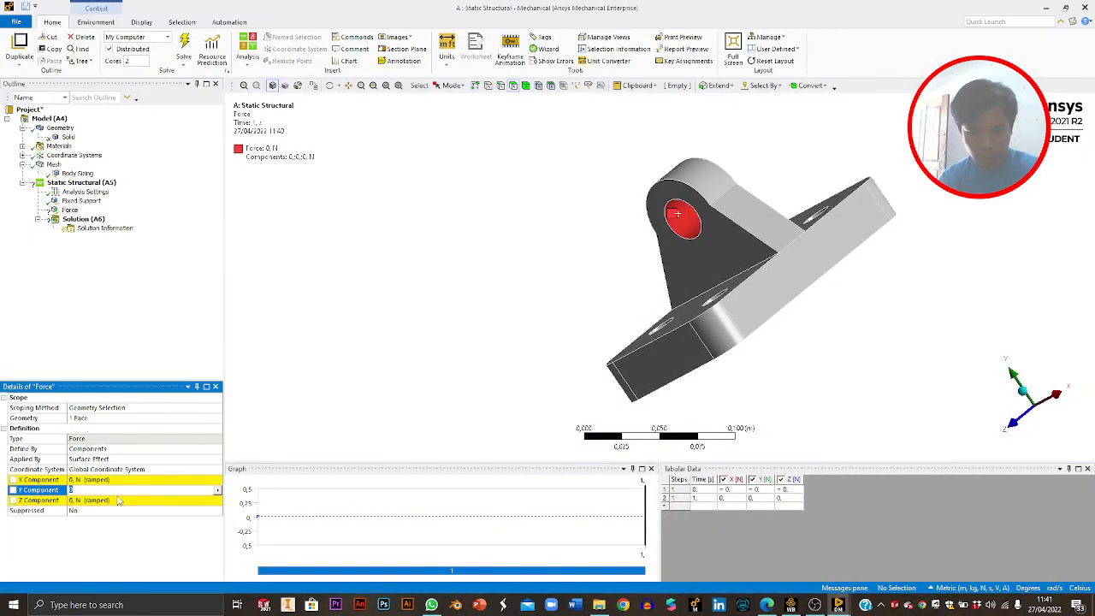
text(20000)
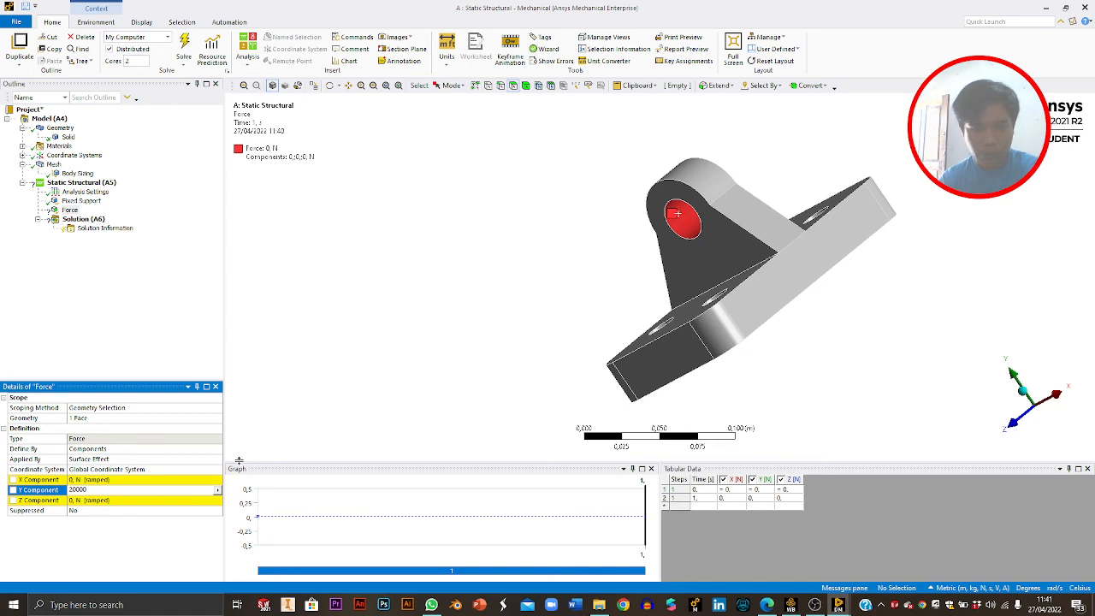
key(Return)
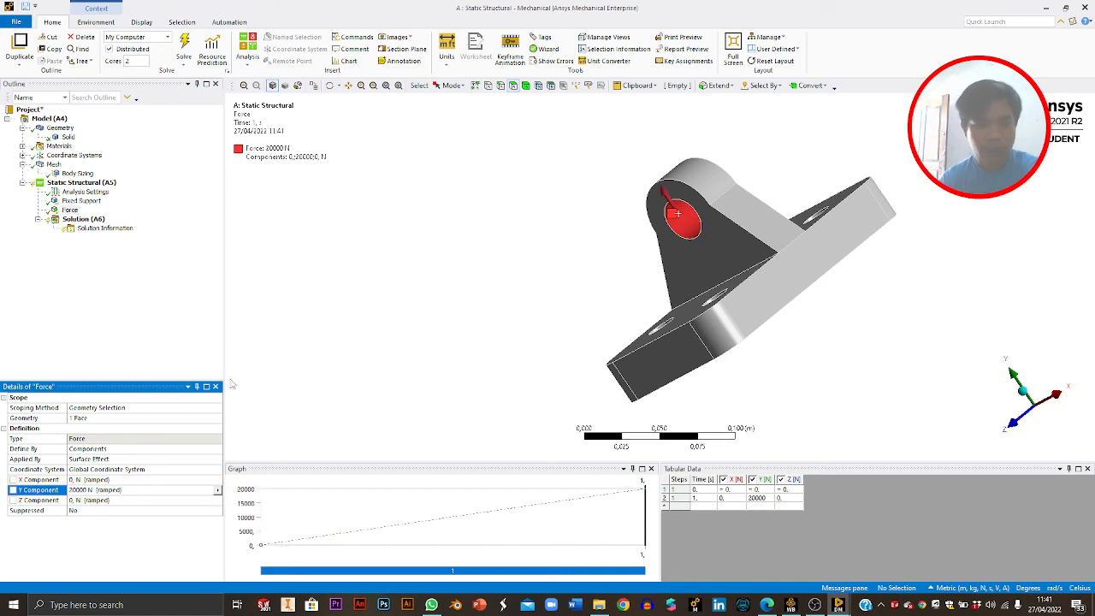
Add a Total Deformation result to the solution.
click(76, 220)
right_click(75, 220)
mouse_move(100, 224)
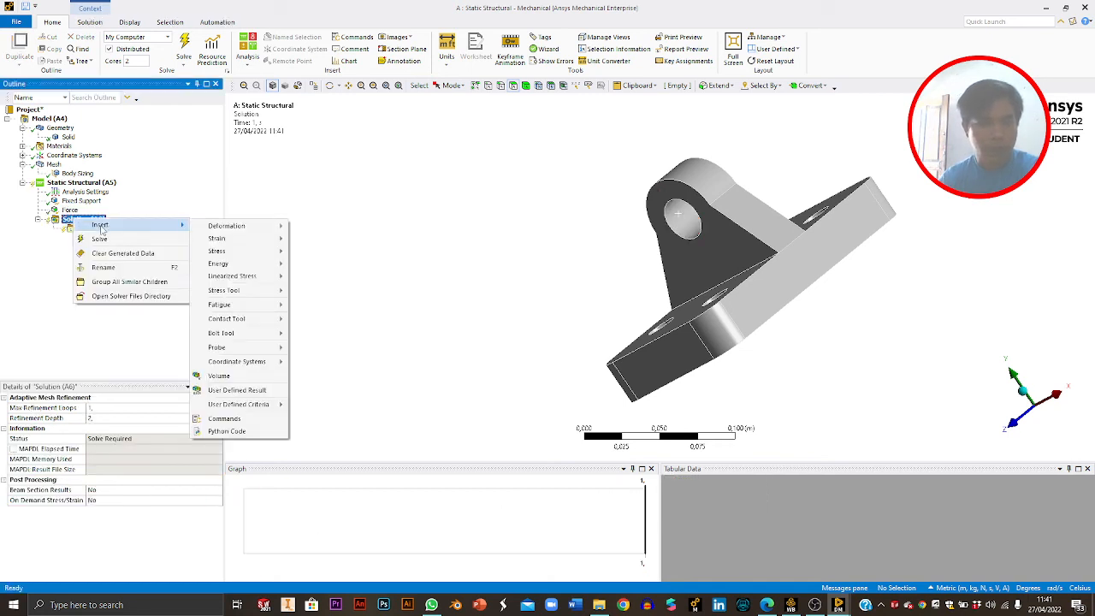
mouse_move(218, 228)
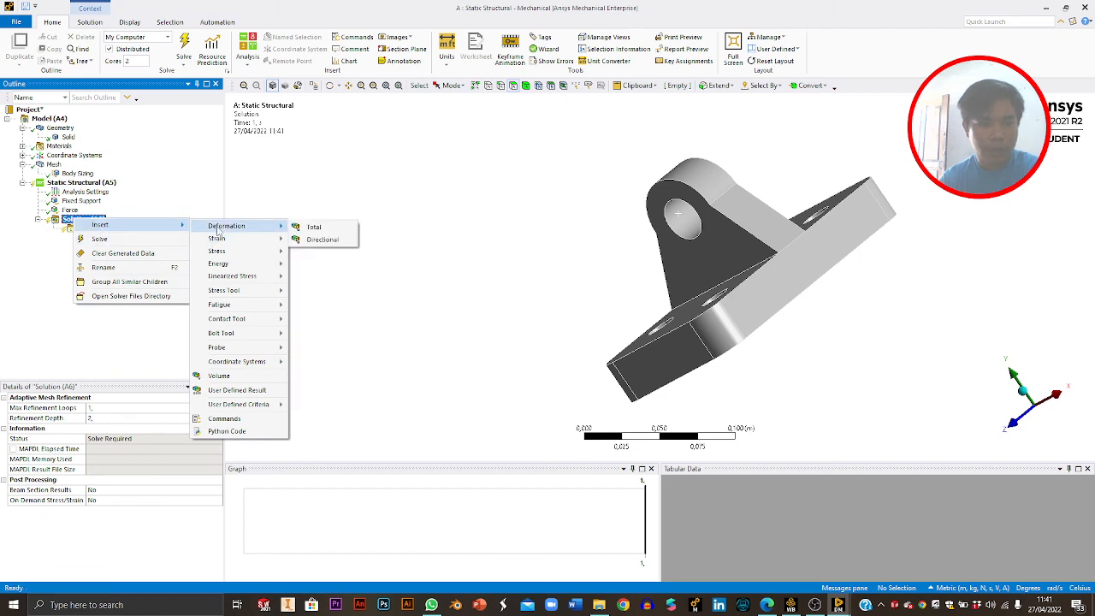
click(313, 225)
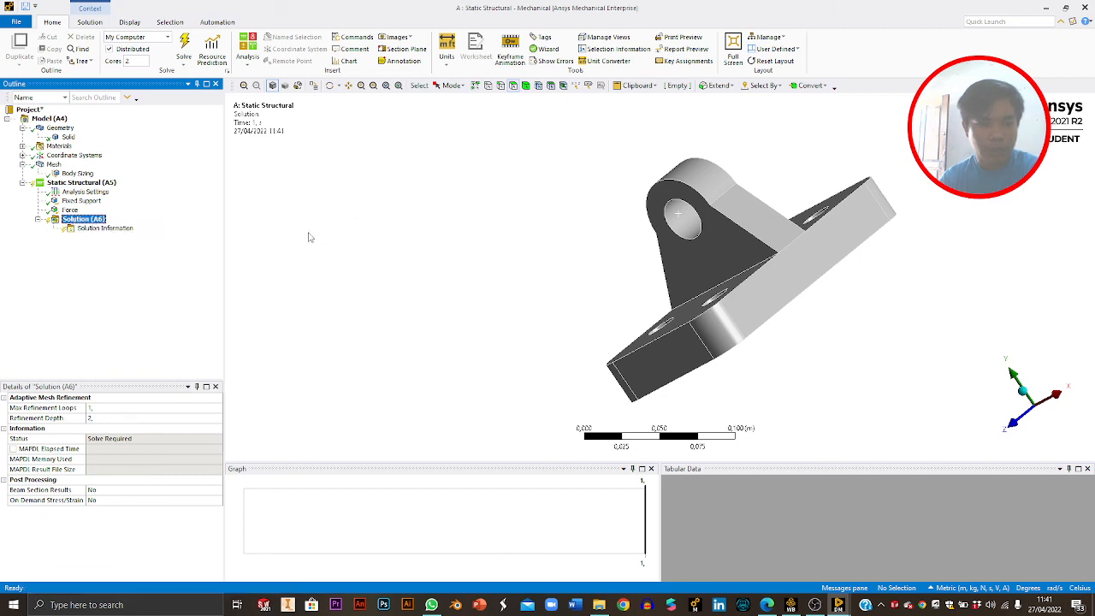
Add an Equivalent (von-Mises) Stress result to the solution.
click(83, 219)
right_click(84, 220)
mouse_move(111, 230)
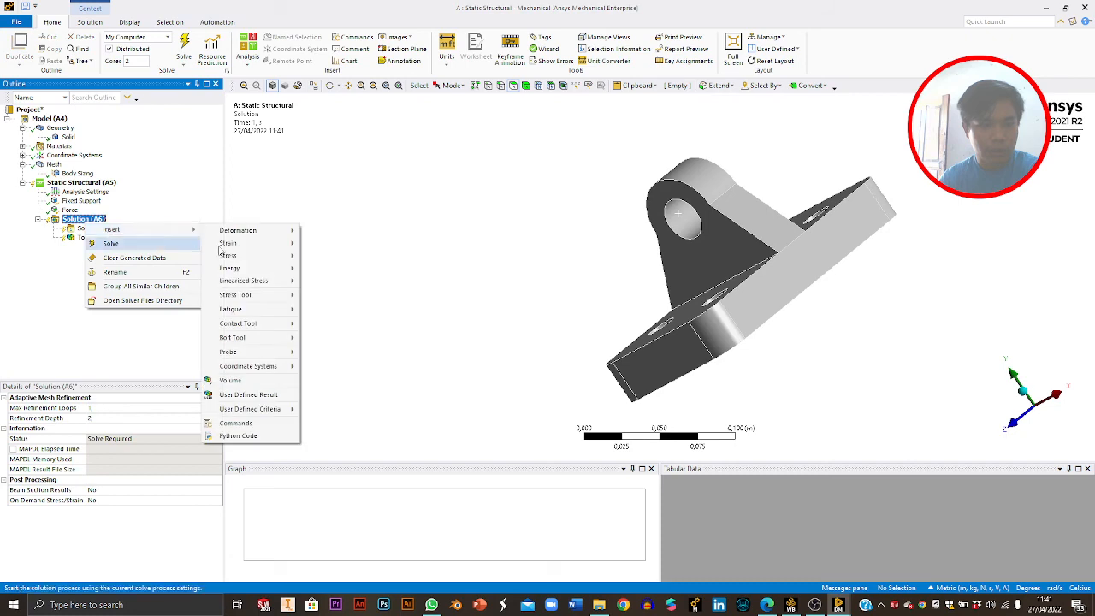
mouse_move(239, 256)
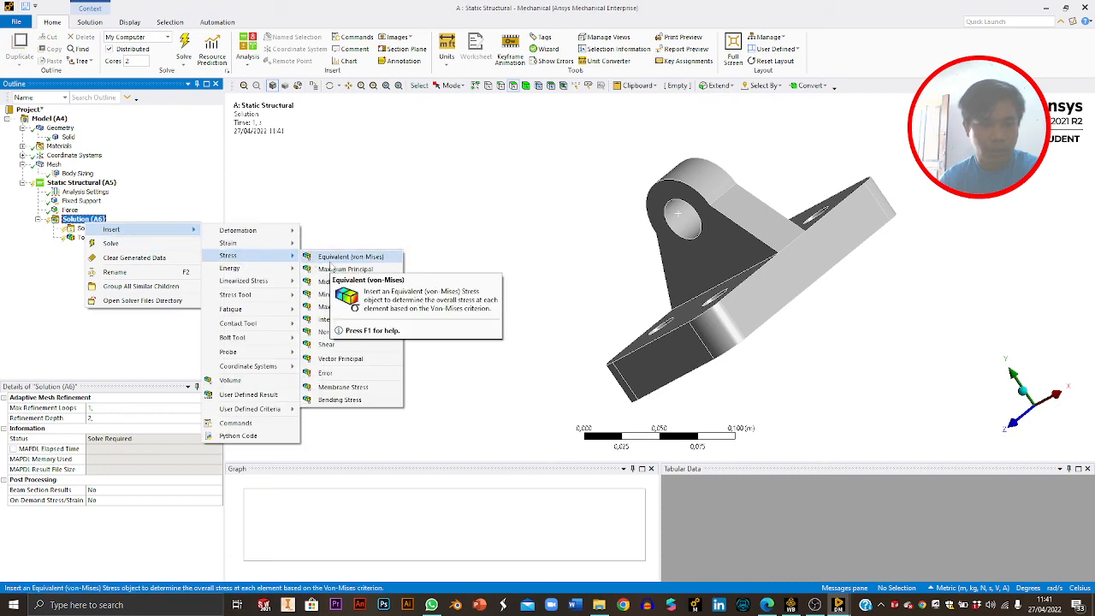
click(332, 260)
middle_drag(551, 299, 856, 223)
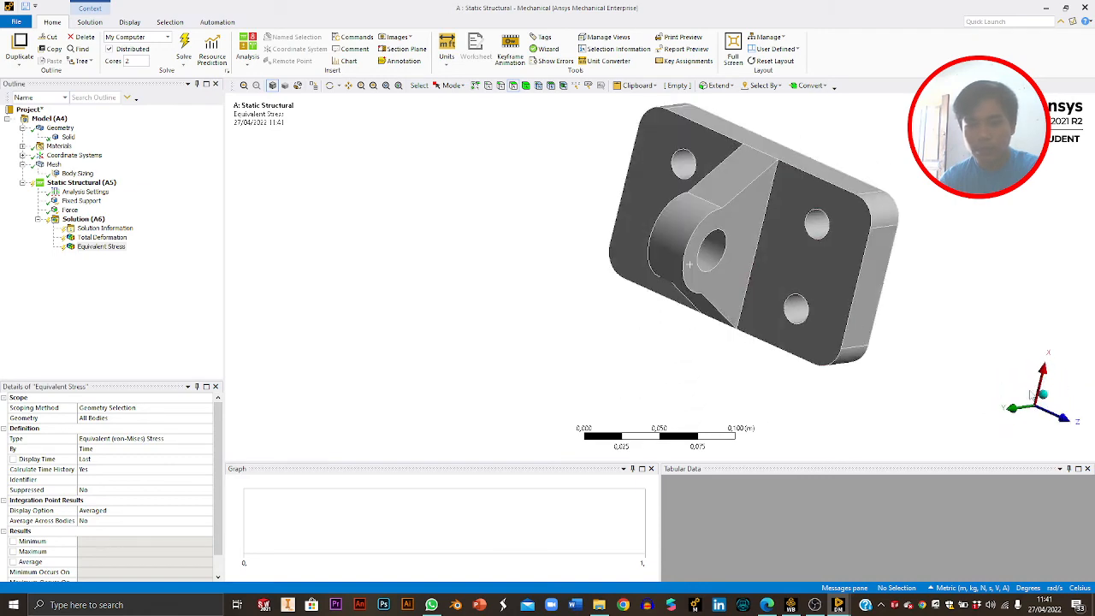
Solve the static structural analysis of the bracket for the total deformation and equivalent stress results.
click(1047, 398)
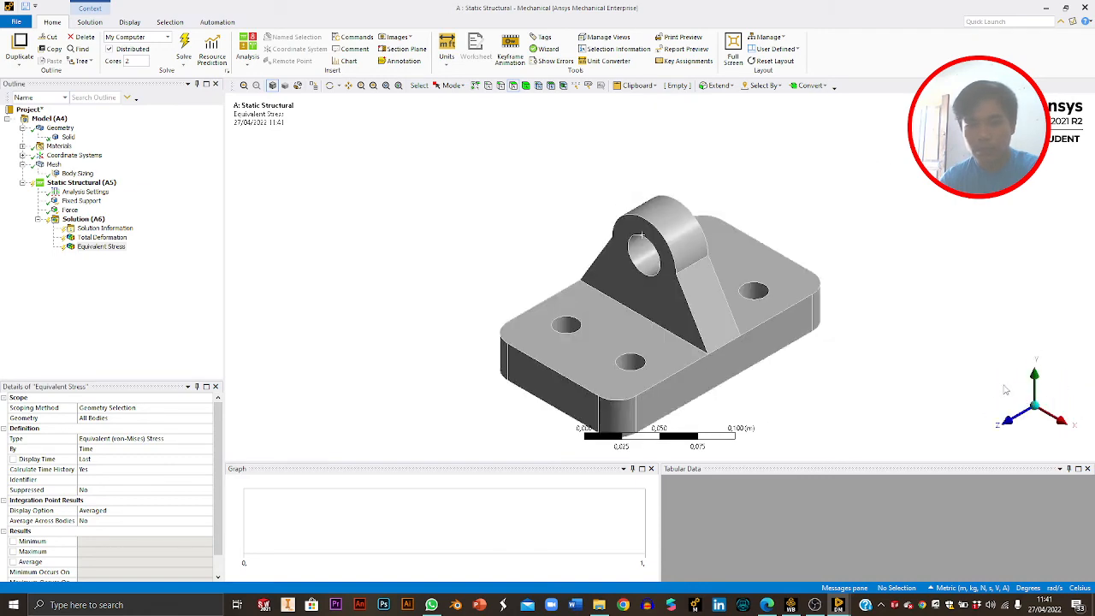
click(1012, 392)
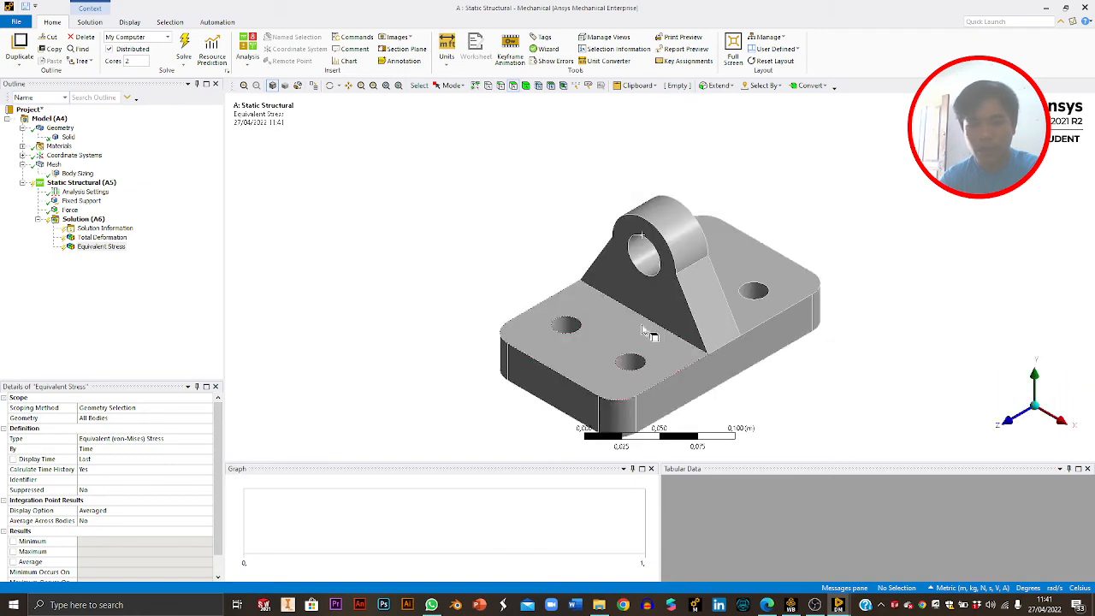
click(348, 85)
drag(484, 249, 507, 194)
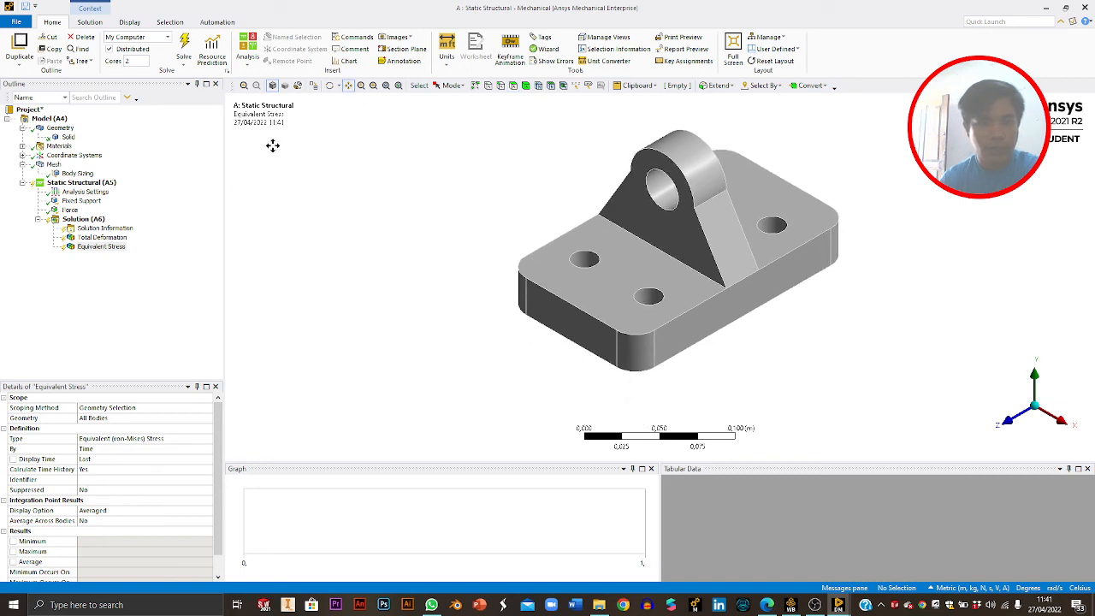
click(184, 48)
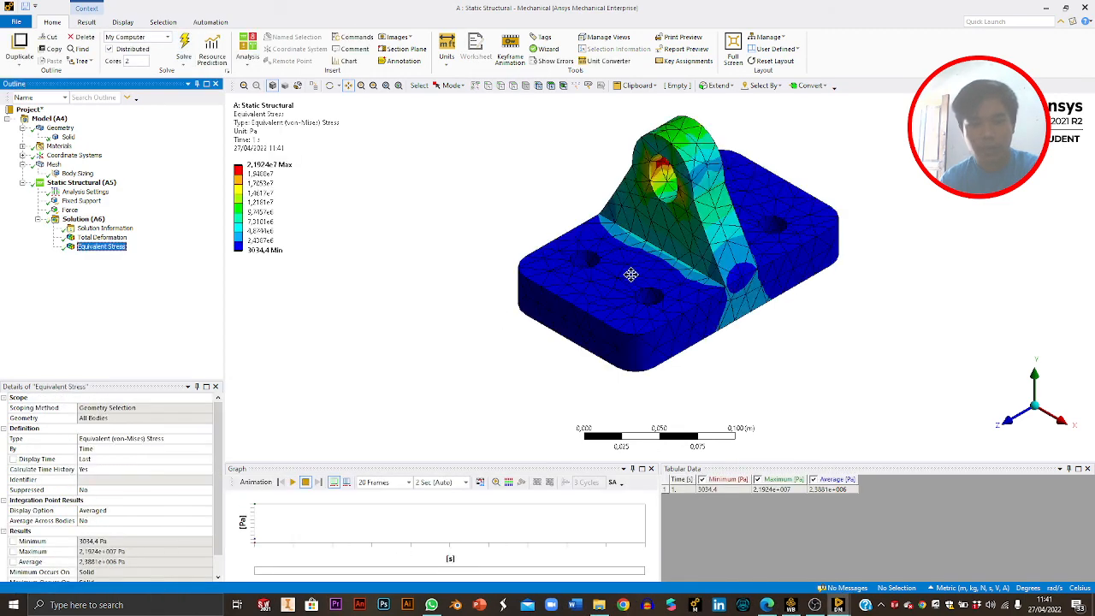
Examine the equivalent (von-Mises) stress distribution over the whole bracket and closely around the bolt hole in the upper portion.
mouse_move(648, 260)
mouse_down()
mouse_move(629, 301)
mouse_move(644, 250)
mouse_up()
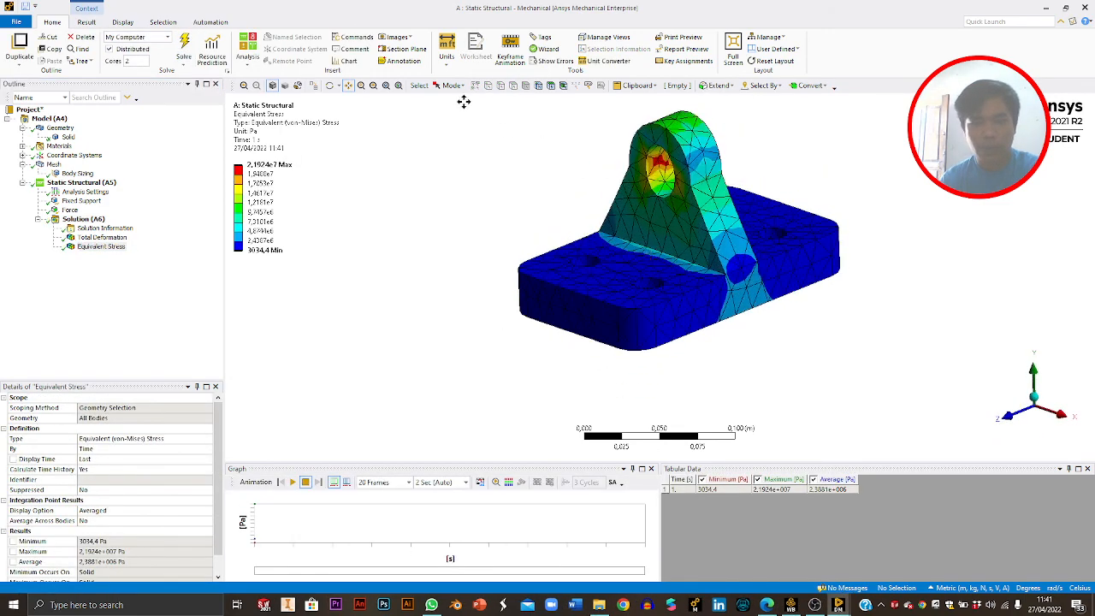
click(1034, 395)
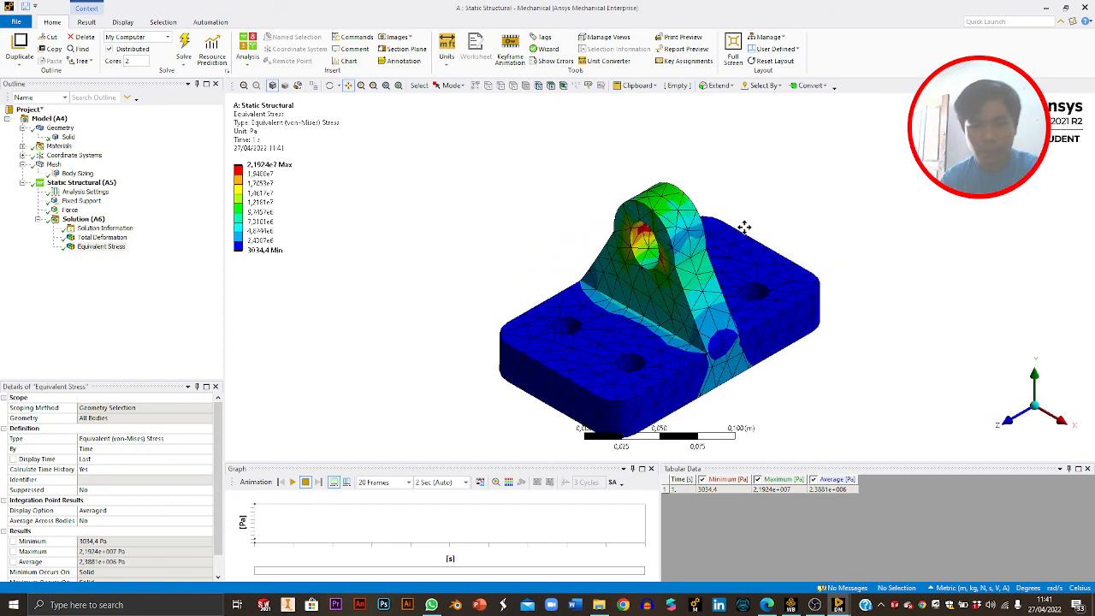
mouse_move(745, 227)
mouse_down()
mouse_move(750, 155)
mouse_move(753, 225)
mouse_up()
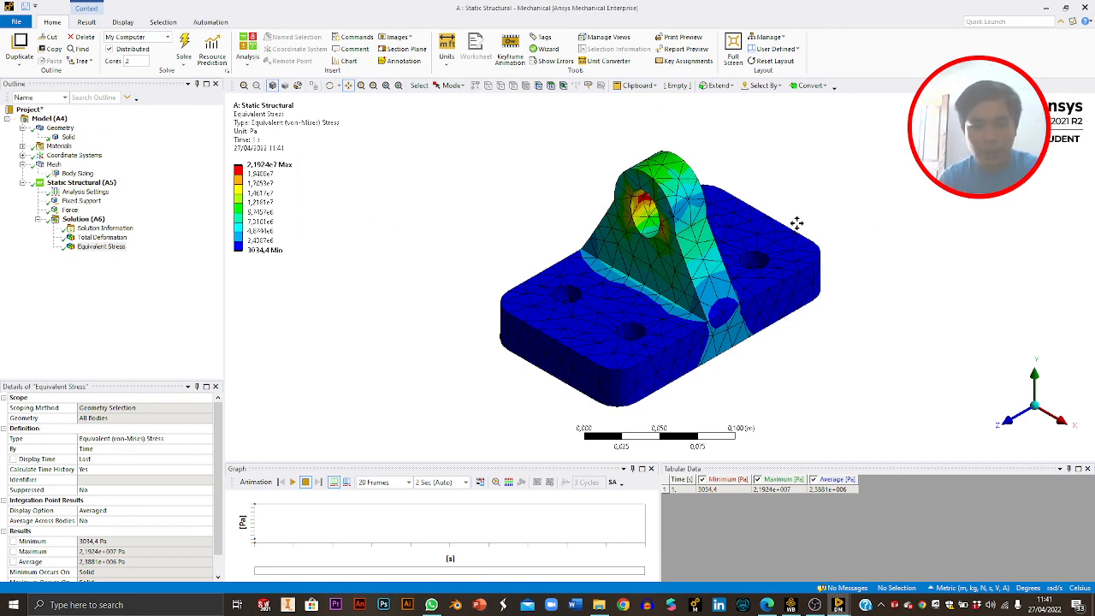
mouse_move(798, 223)
mouse_down()
mouse_move(803, 203)
mouse_move(802, 227)
mouse_up()
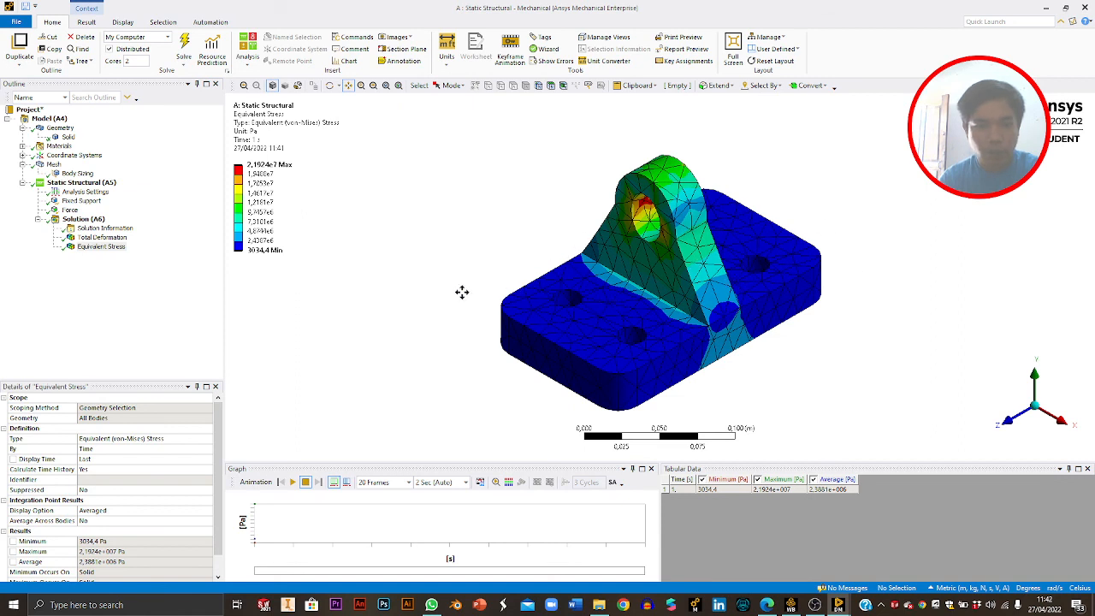
click(101, 247)
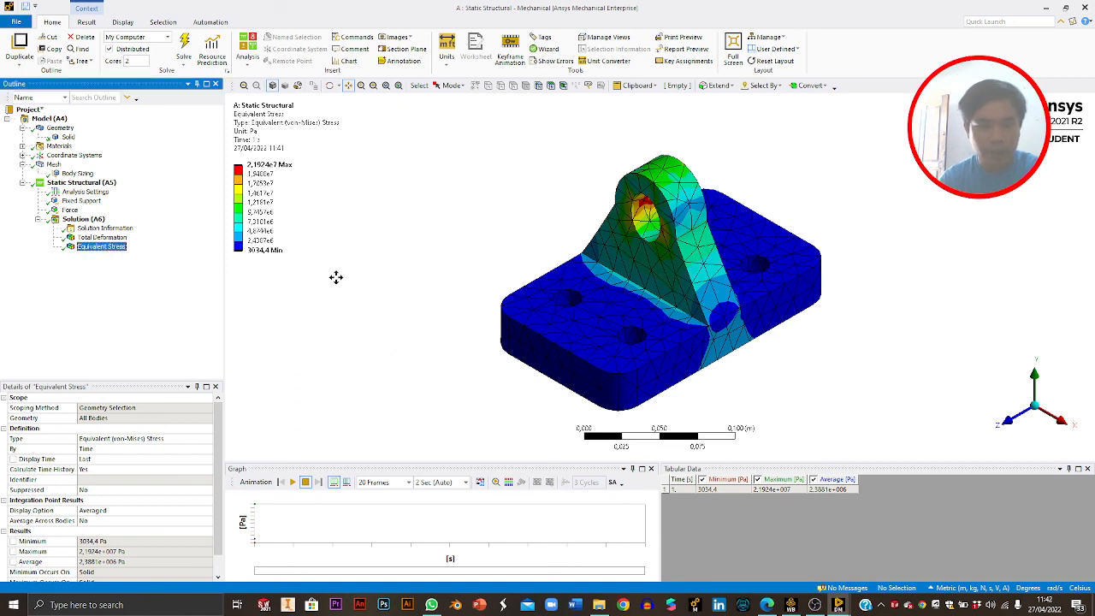
scroll(631, 224, up, 5)
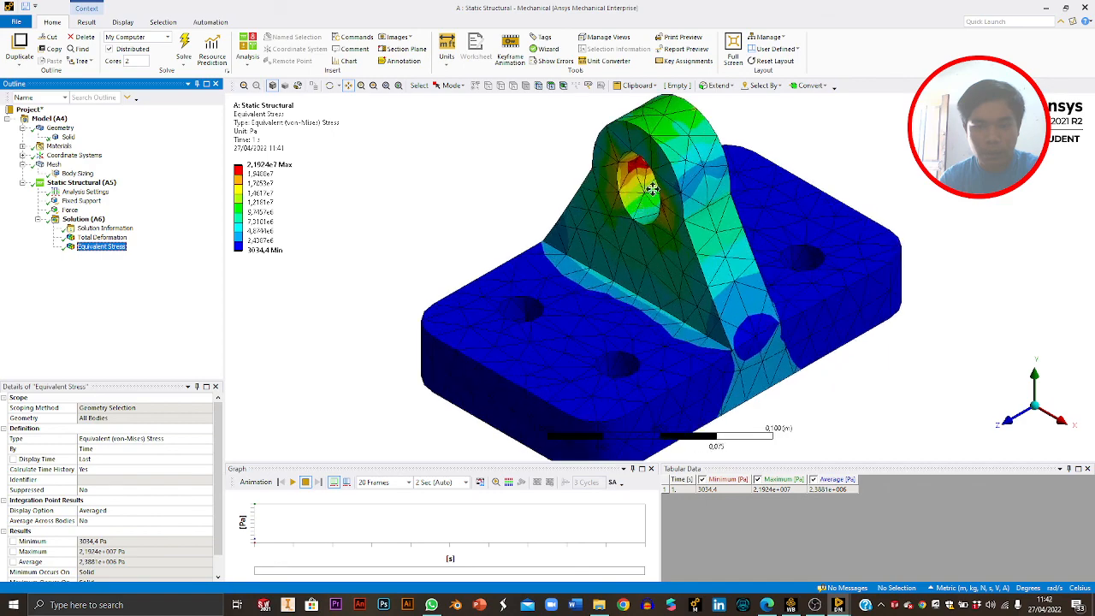
scroll(634, 204, up, 5)
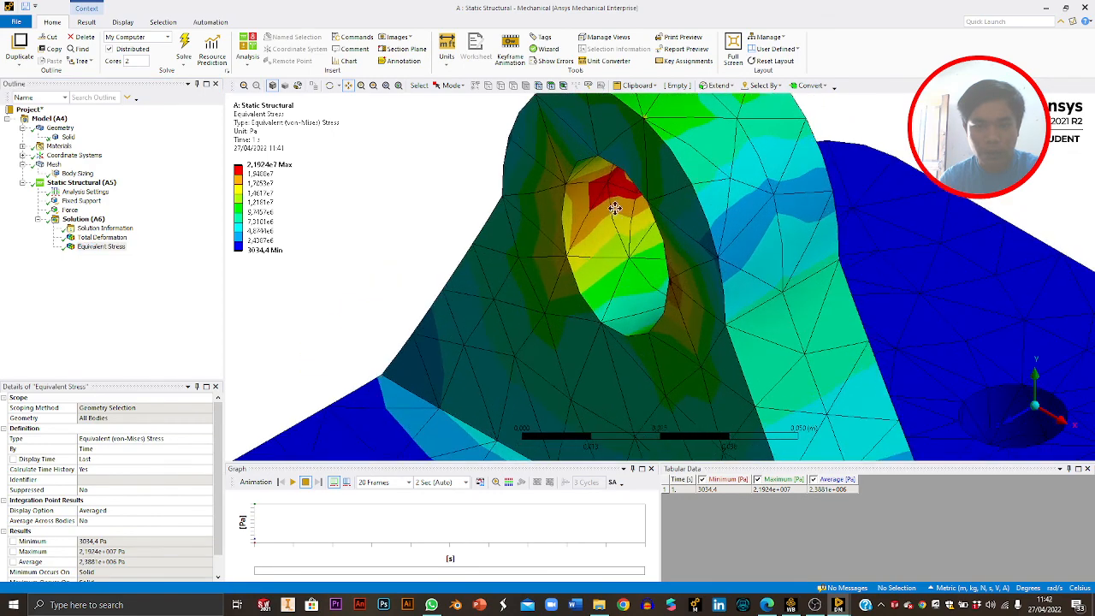
scroll(607, 227, up, 4)
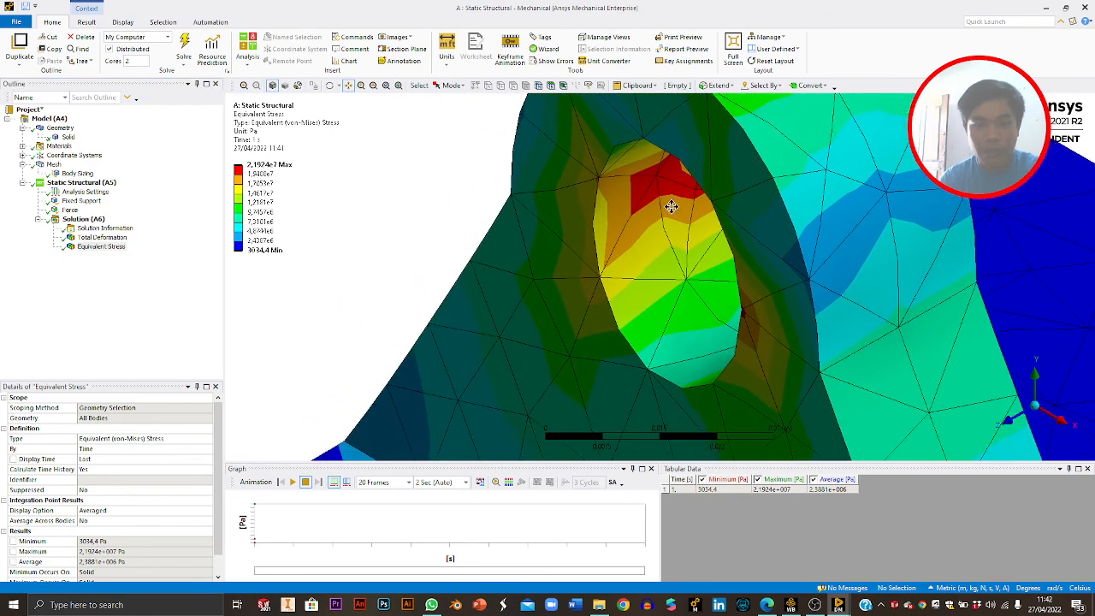
scroll(570, 213, down, 5)
scroll(553, 209, down, 6)
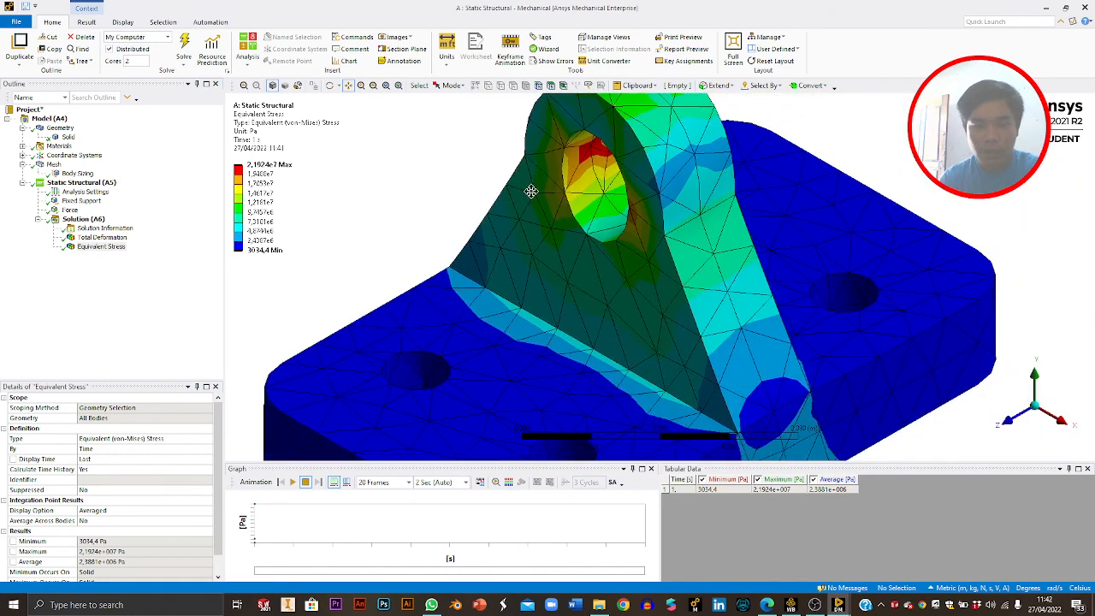
drag(624, 236, 622, 199)
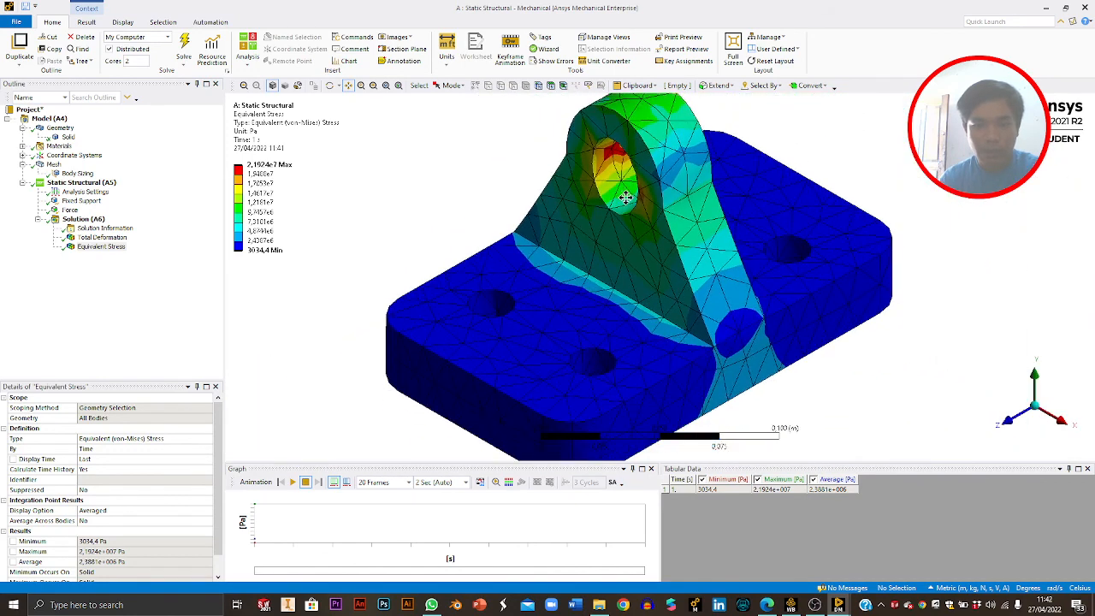
Display the Total Deformation result and examine its distribution over the bracket, including up close at the lug and bolt hole.
click(107, 238)
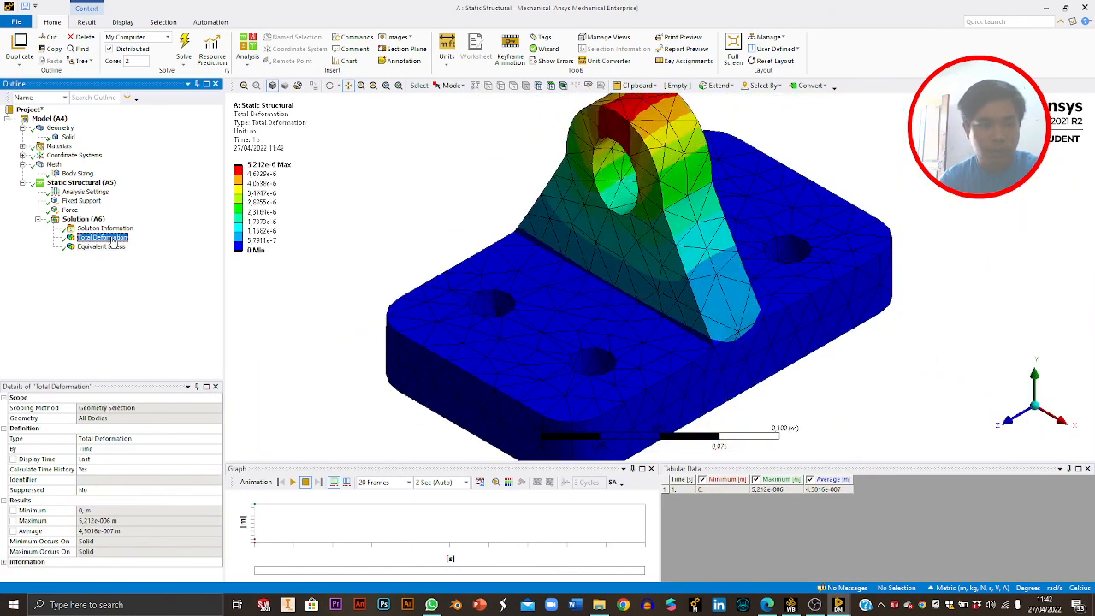
scroll(641, 237, down, 2)
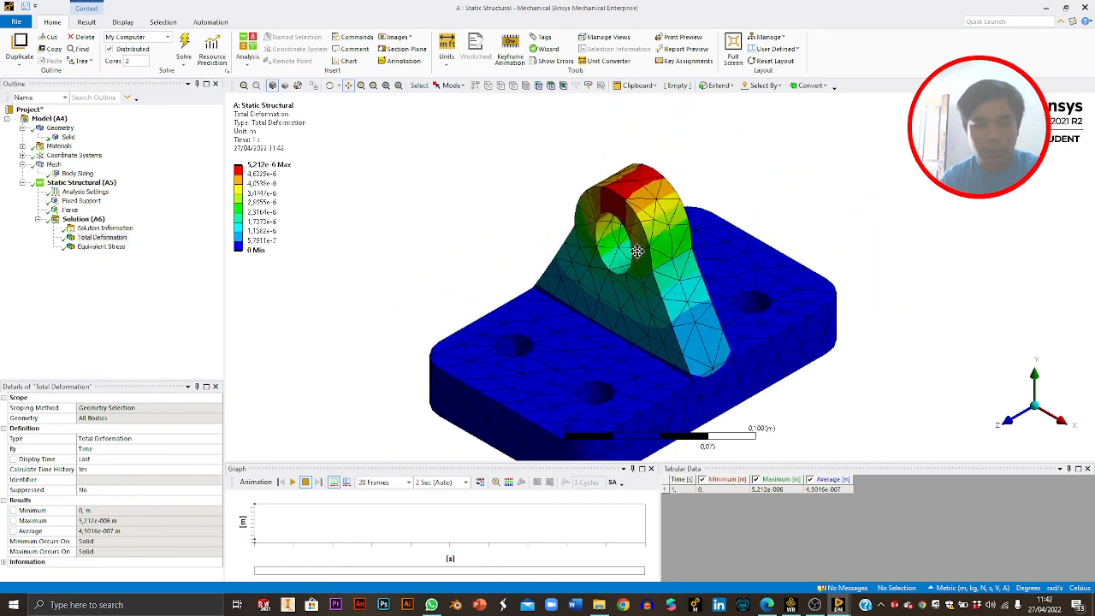
drag(668, 205, 728, 192)
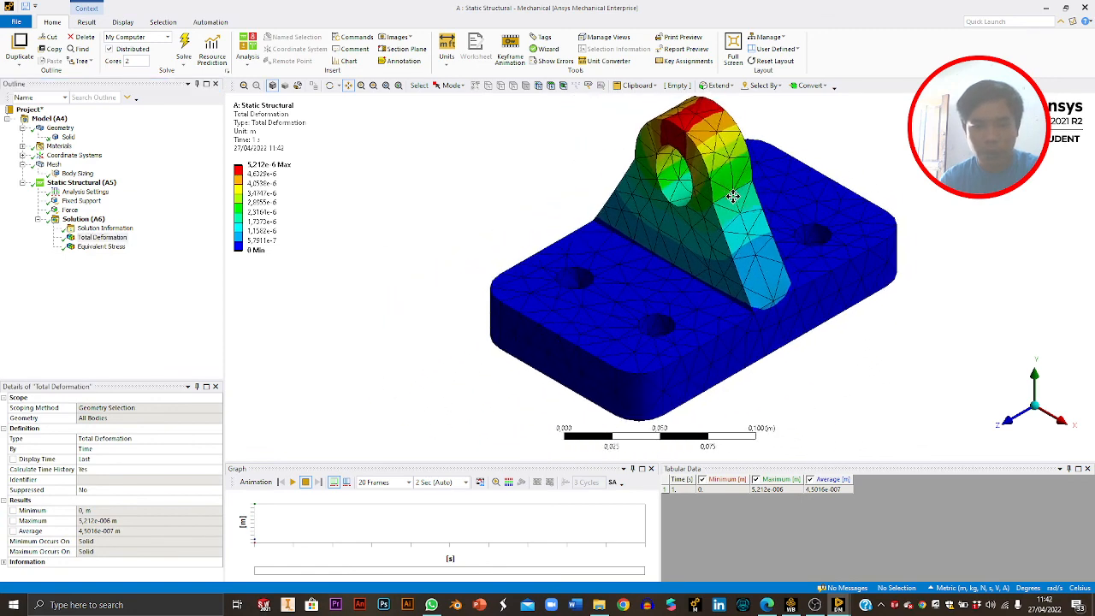
middle_drag(841, 220, 807, 240)
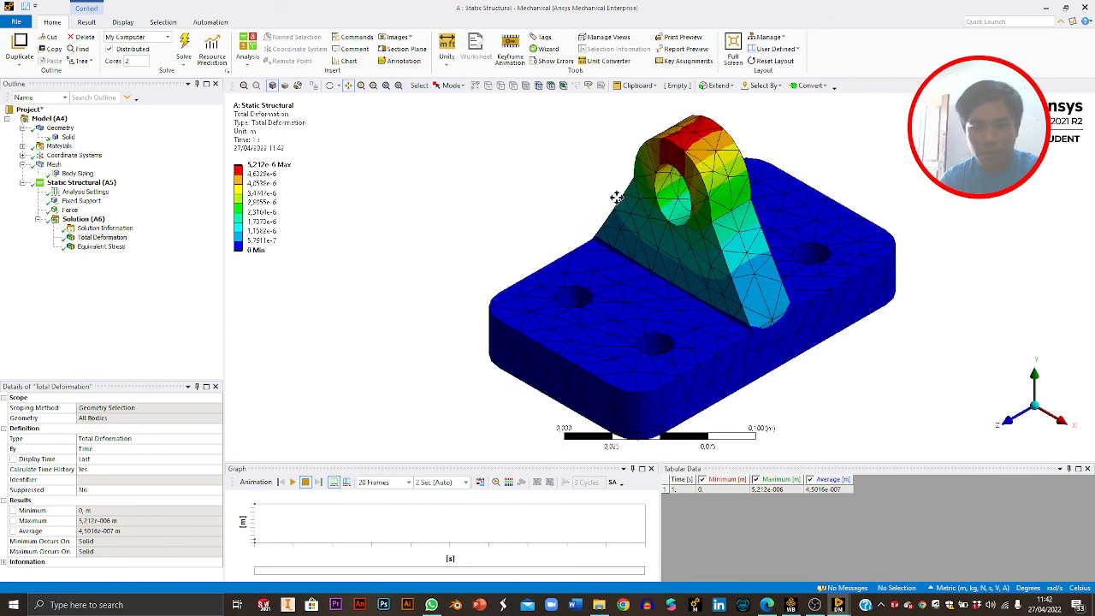
drag(910, 179, 877, 221)
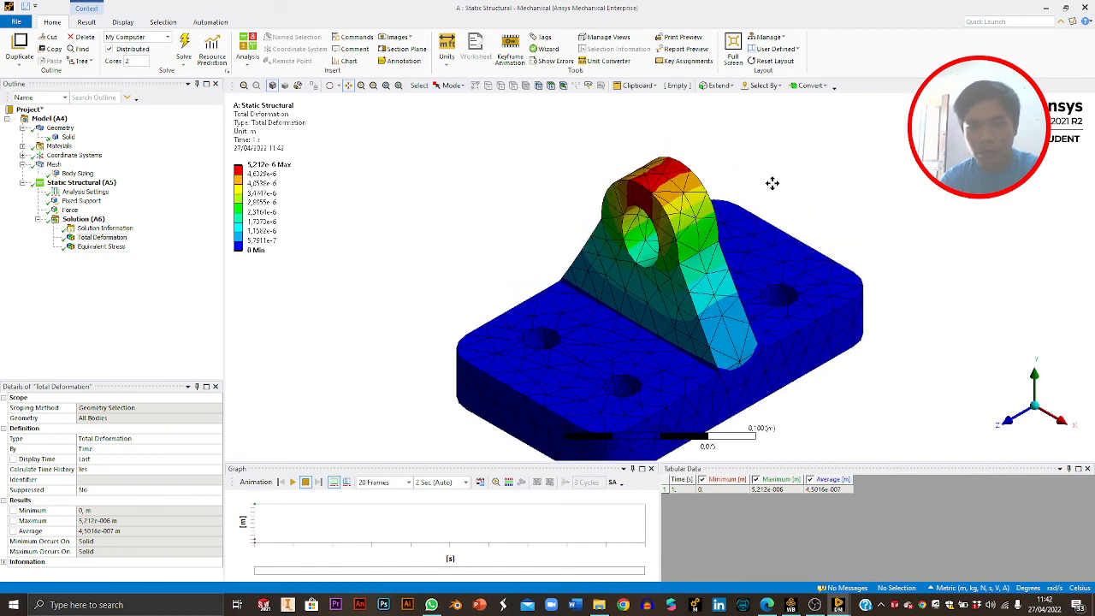
drag(678, 220, 663, 180)
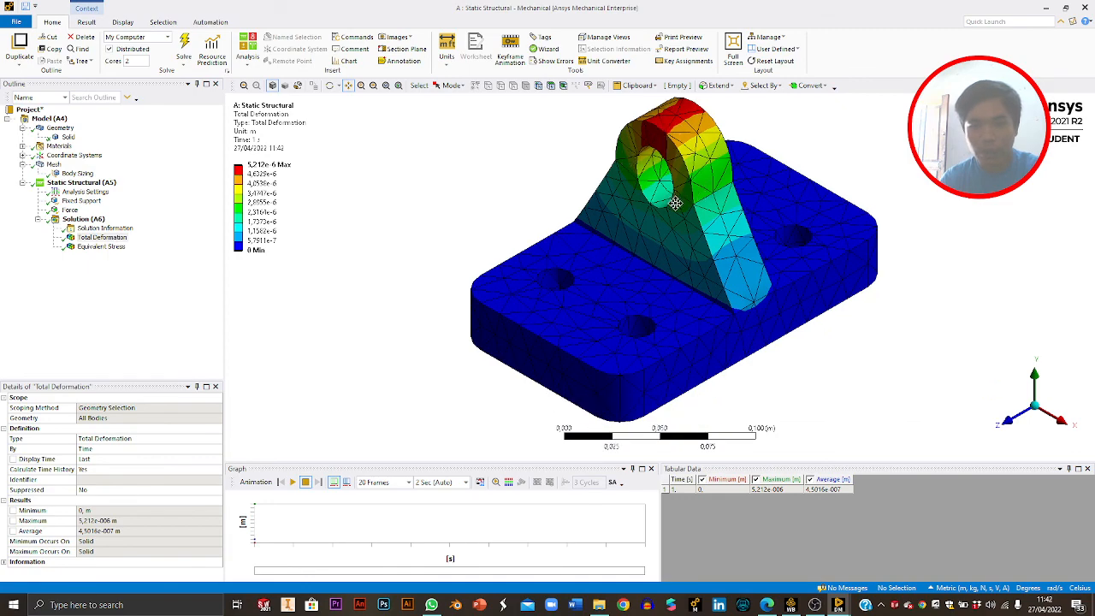
scroll(675, 203, up, 5)
drag(663, 141, 652, 300)
drag(643, 208, 624, 223)
scroll(623, 223, down, 2)
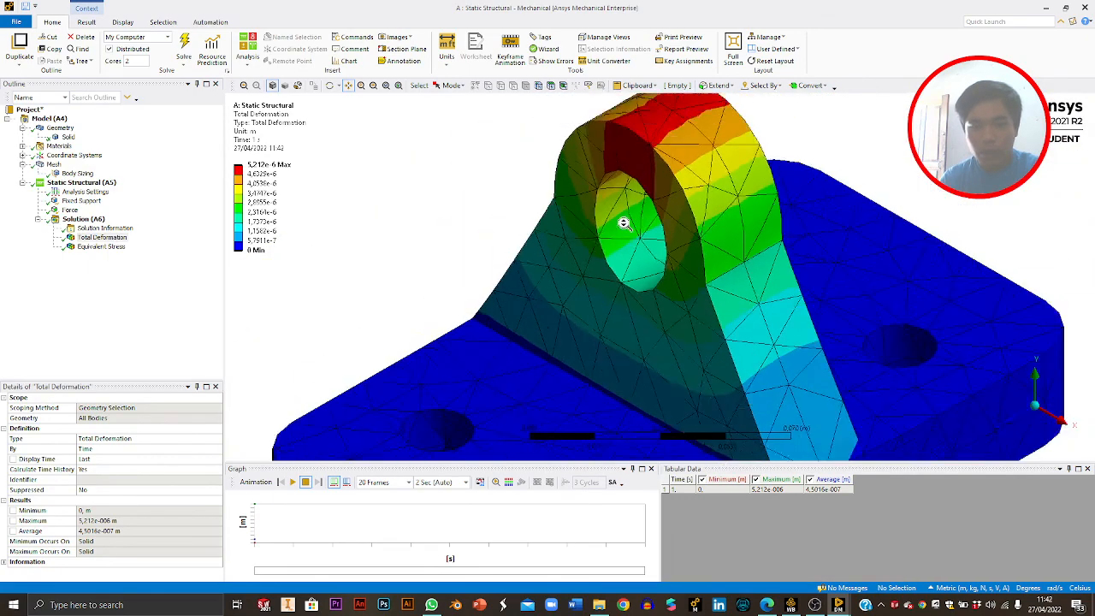
scroll(624, 223, down, 3)
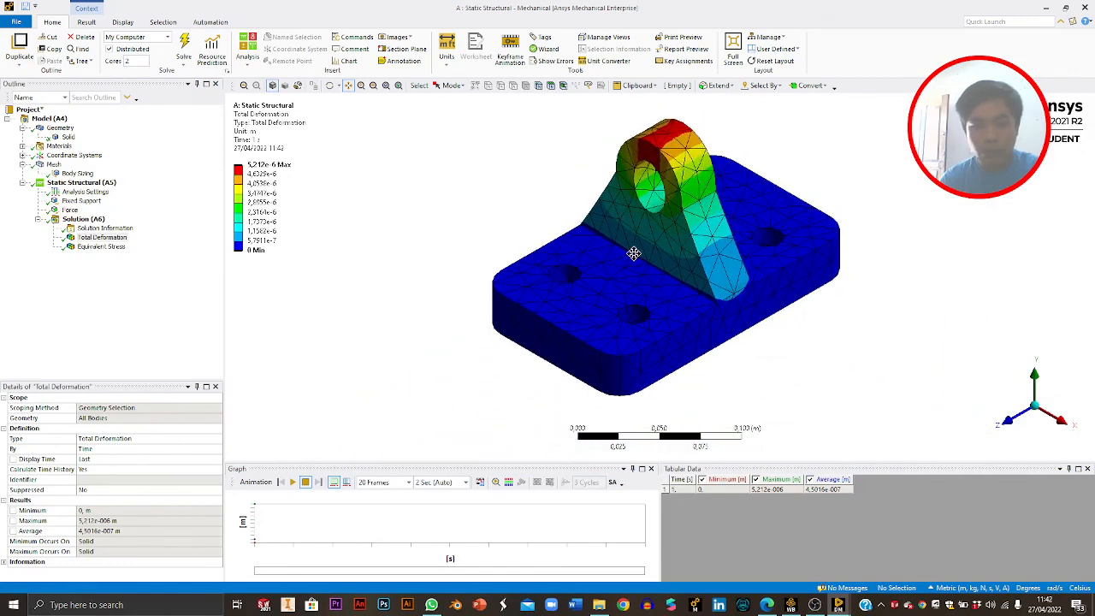
scroll(634, 254, down, 1)
drag(634, 252, 636, 254)
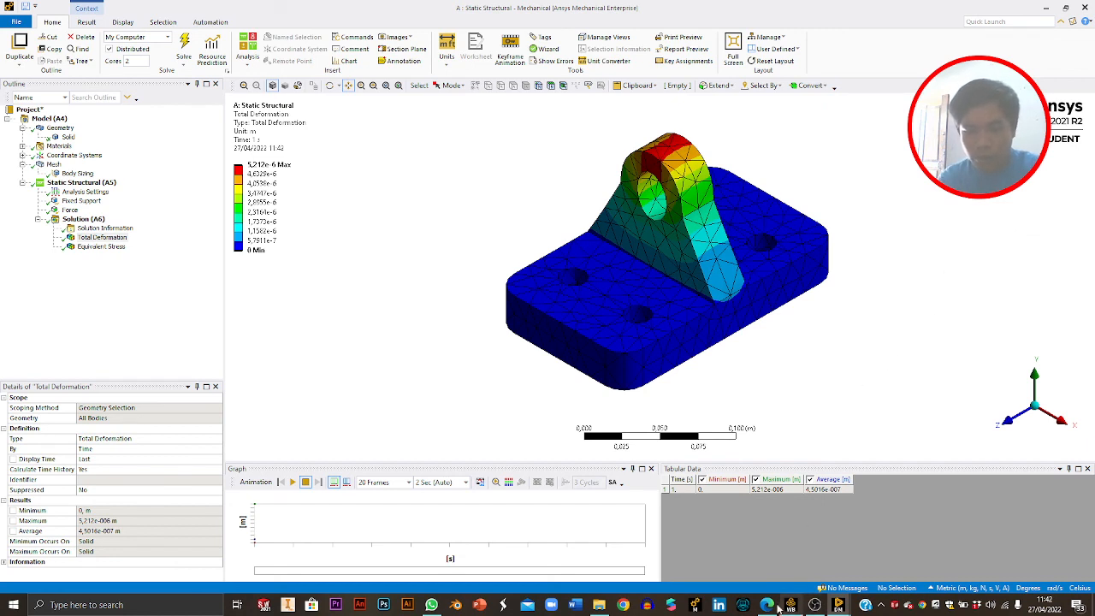
Switch to the textbook PDF in Microsoft Edge, reread the problem 7.5 statement, and return to Mechanical.
mouse_move(777, 608)
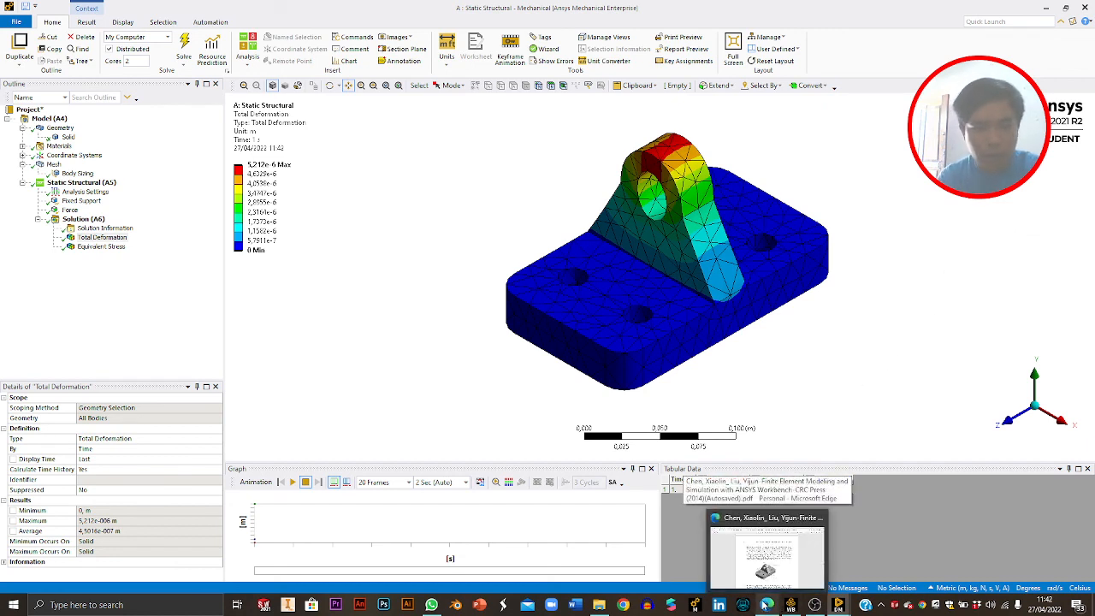
click(766, 605)
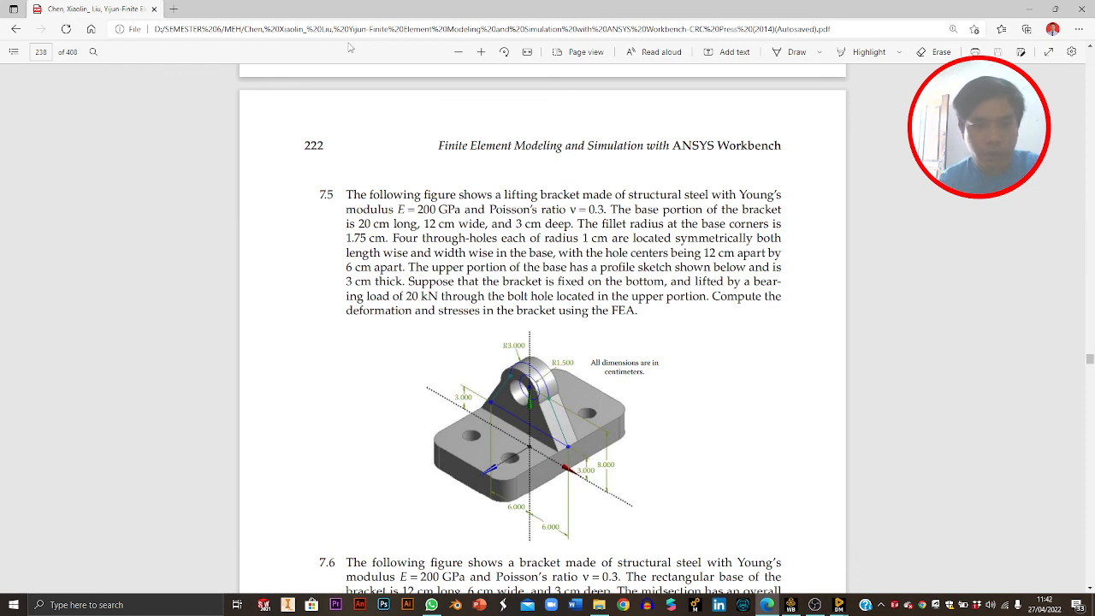
click(767, 605)
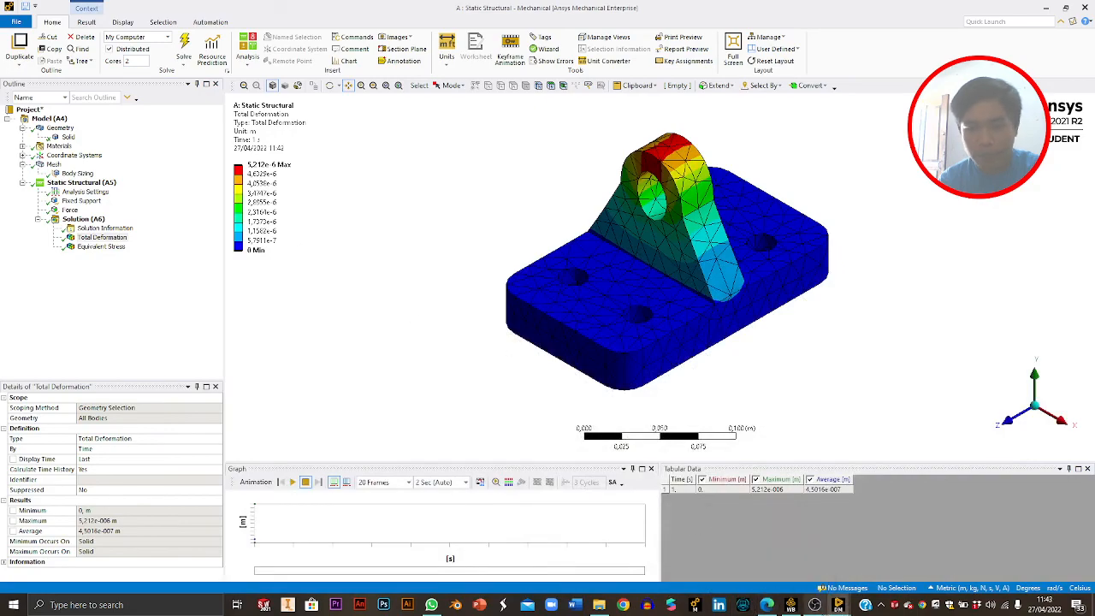